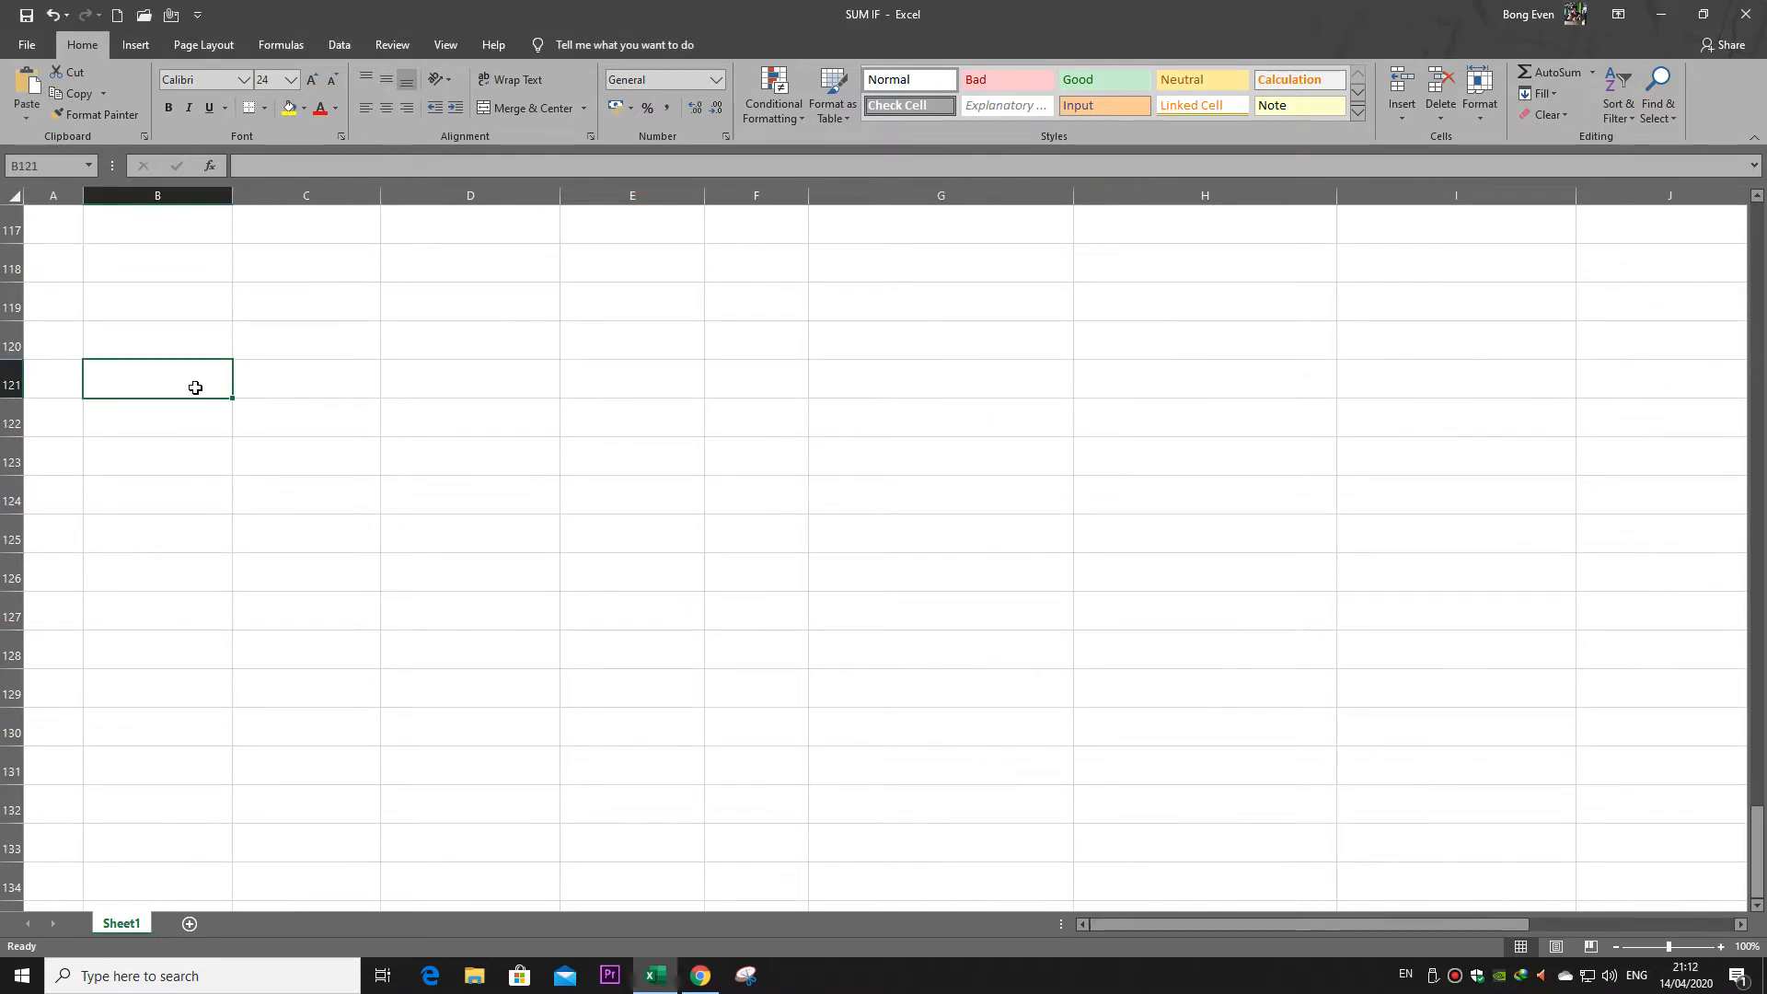
Enter the heading "Ruang 1" in B121 and list three people's first names below it in B122:B124
text(Ruang 1)
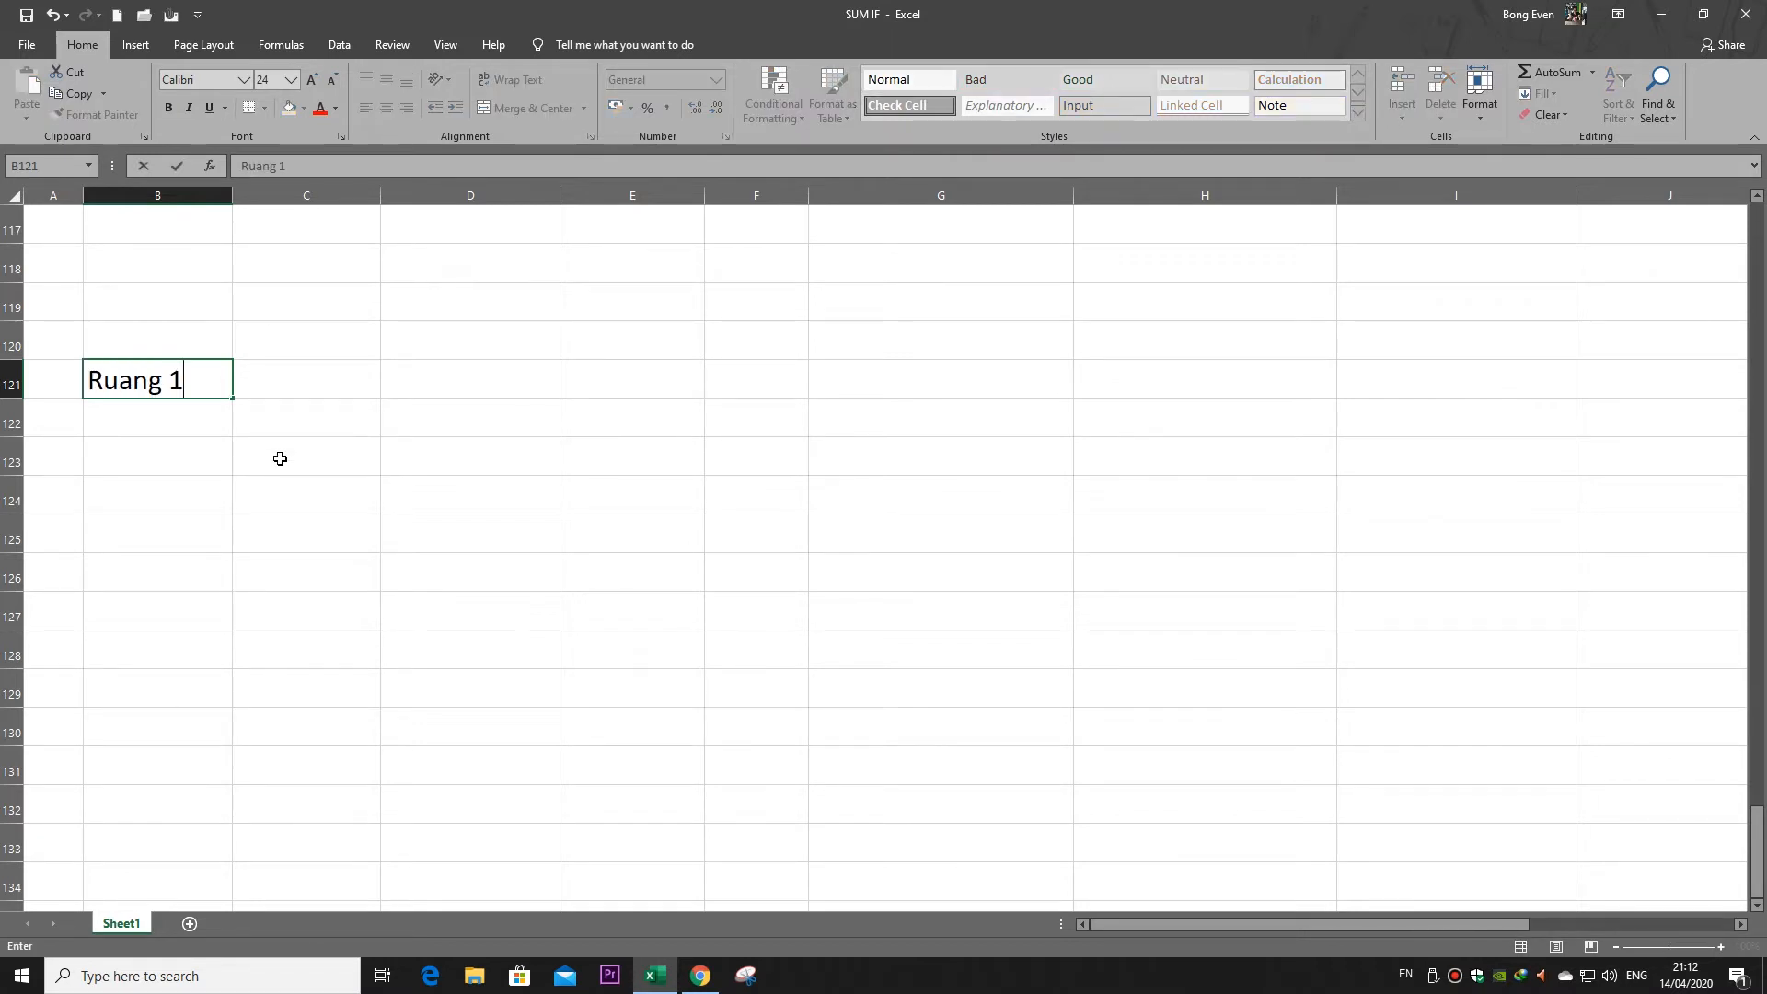
click(194, 469)
click(172, 408)
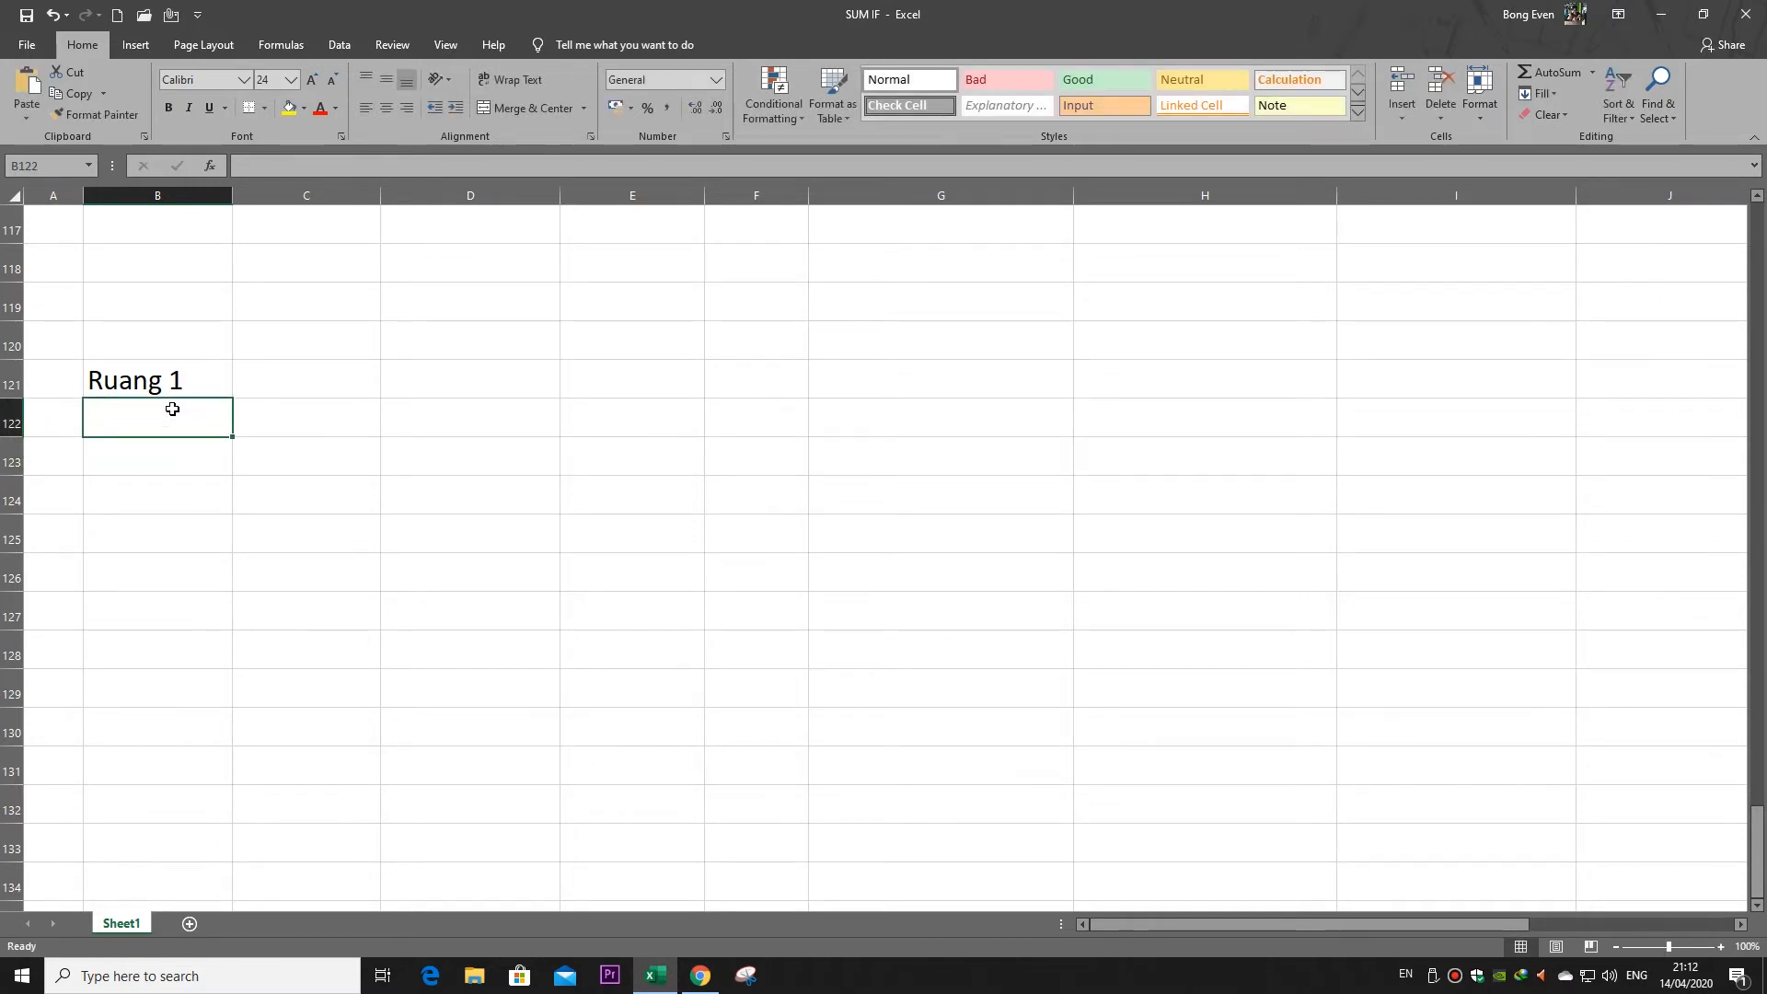
text(A)
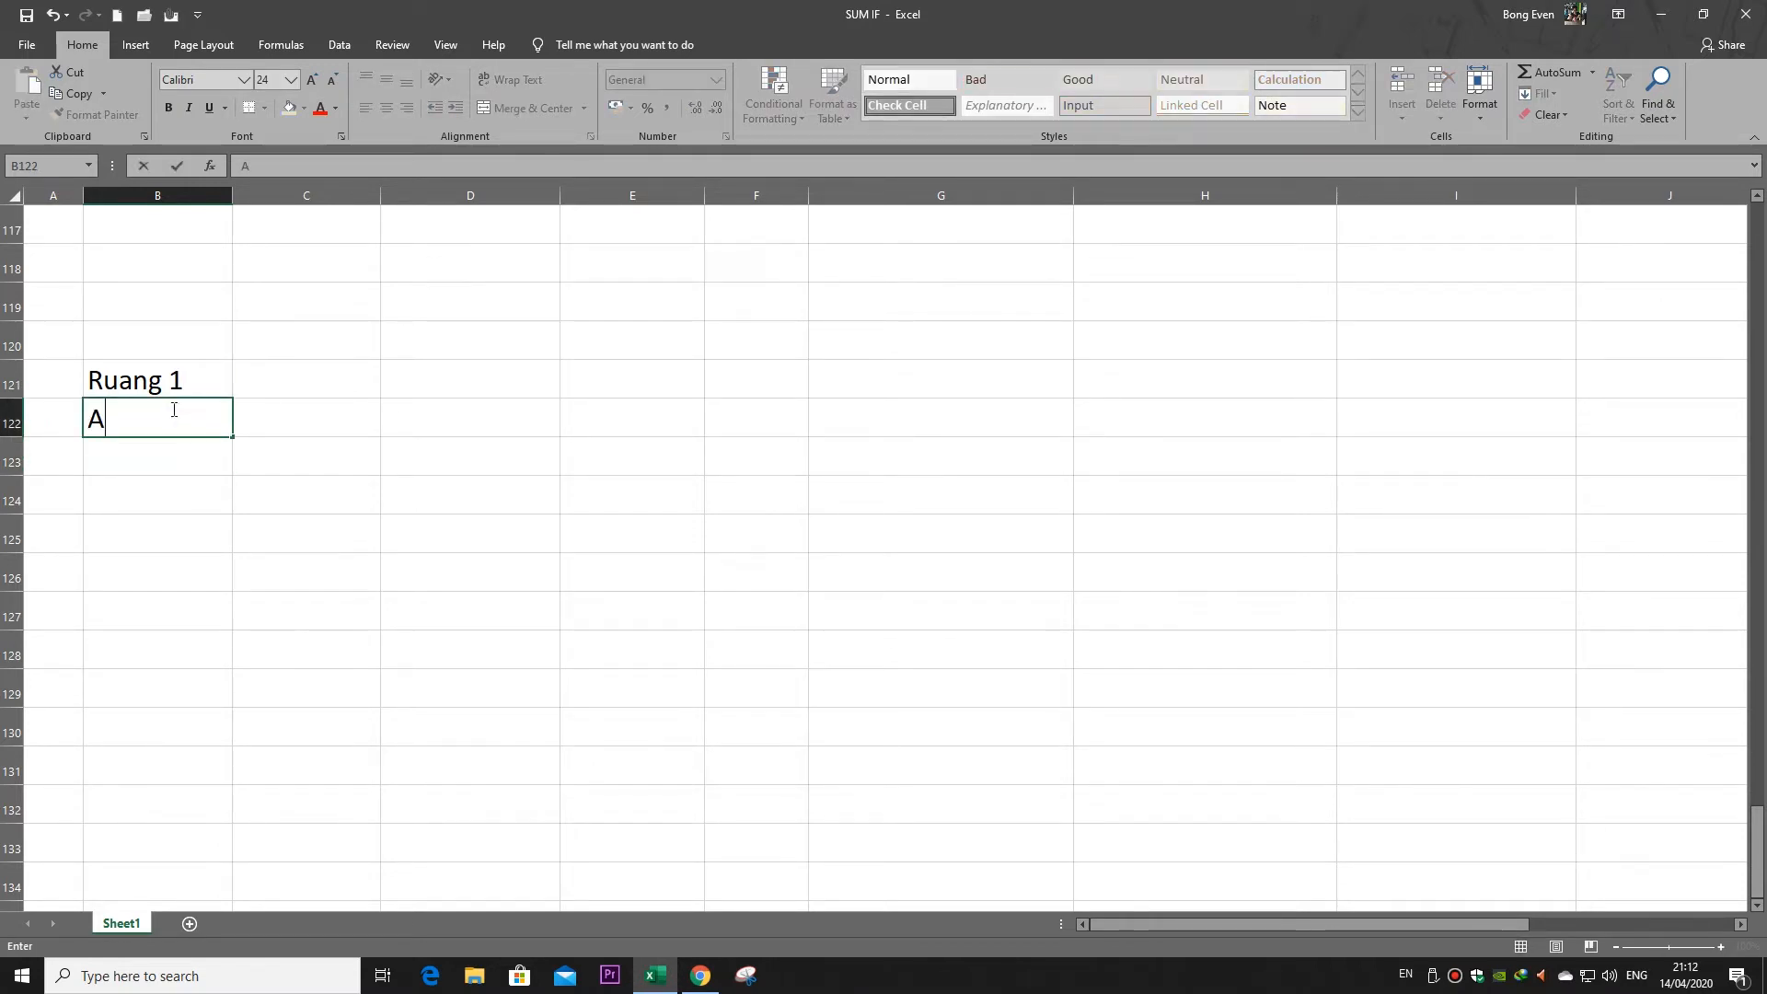
text(hmad)
click(154, 459)
text(S)
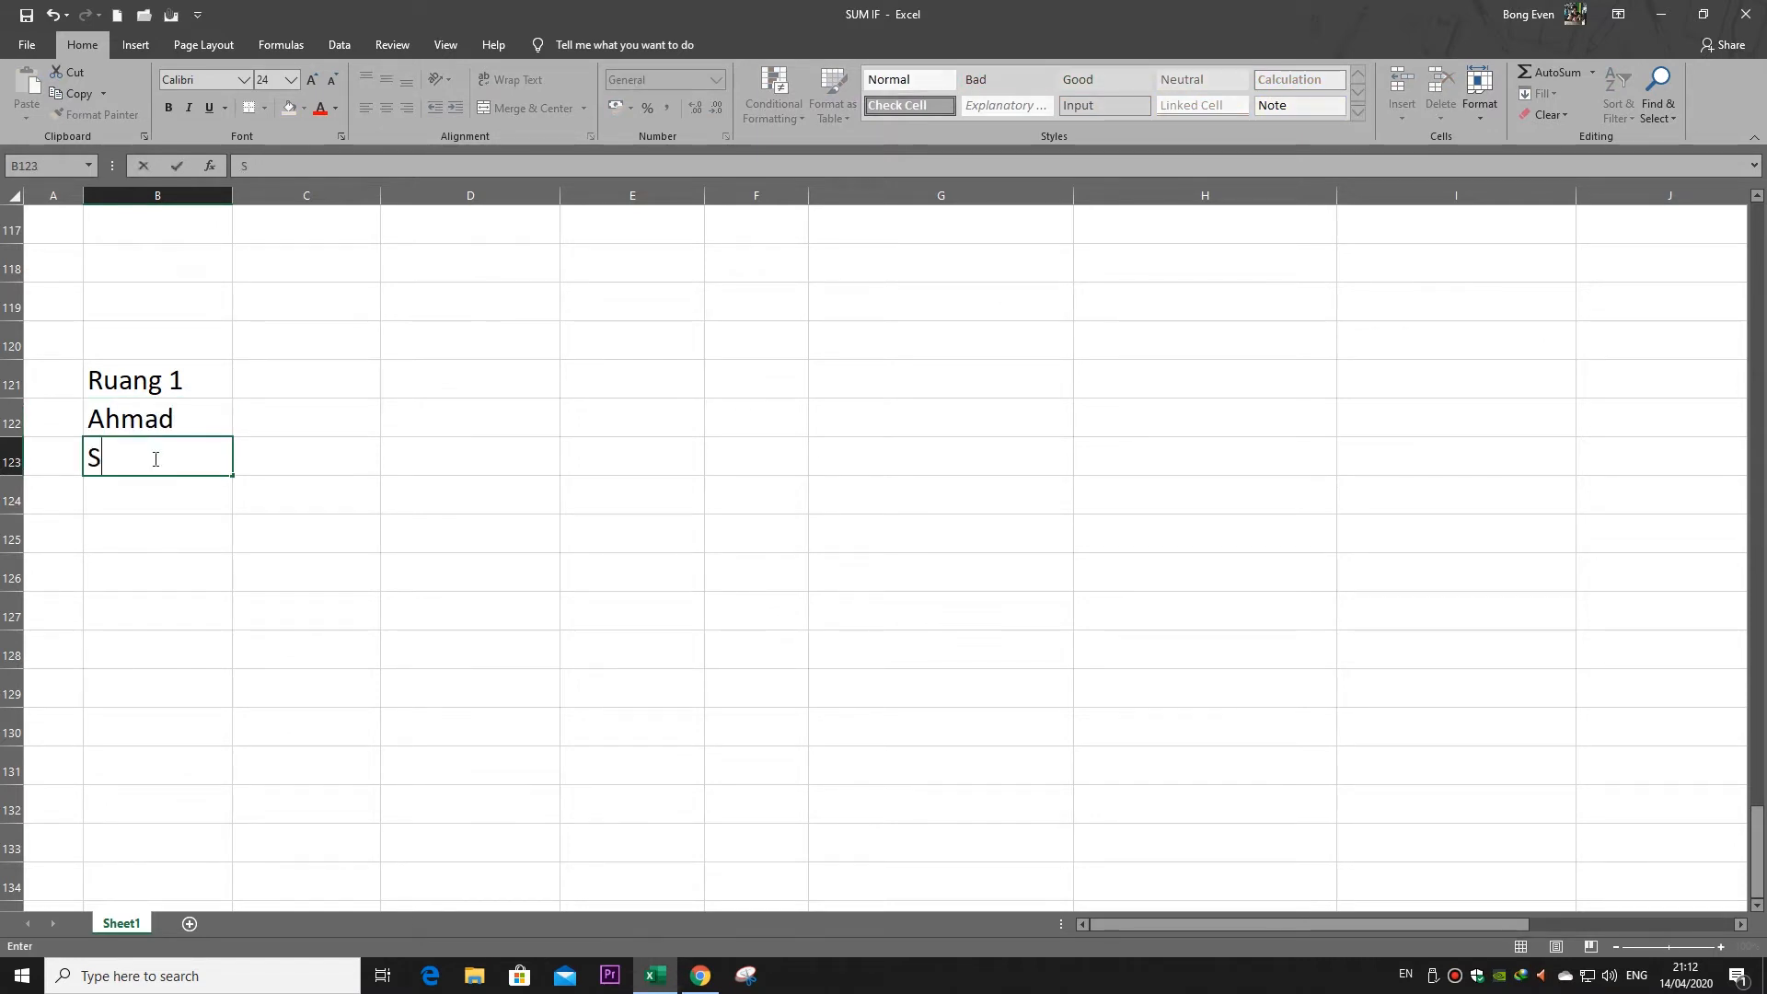
text(iska)
key(Return)
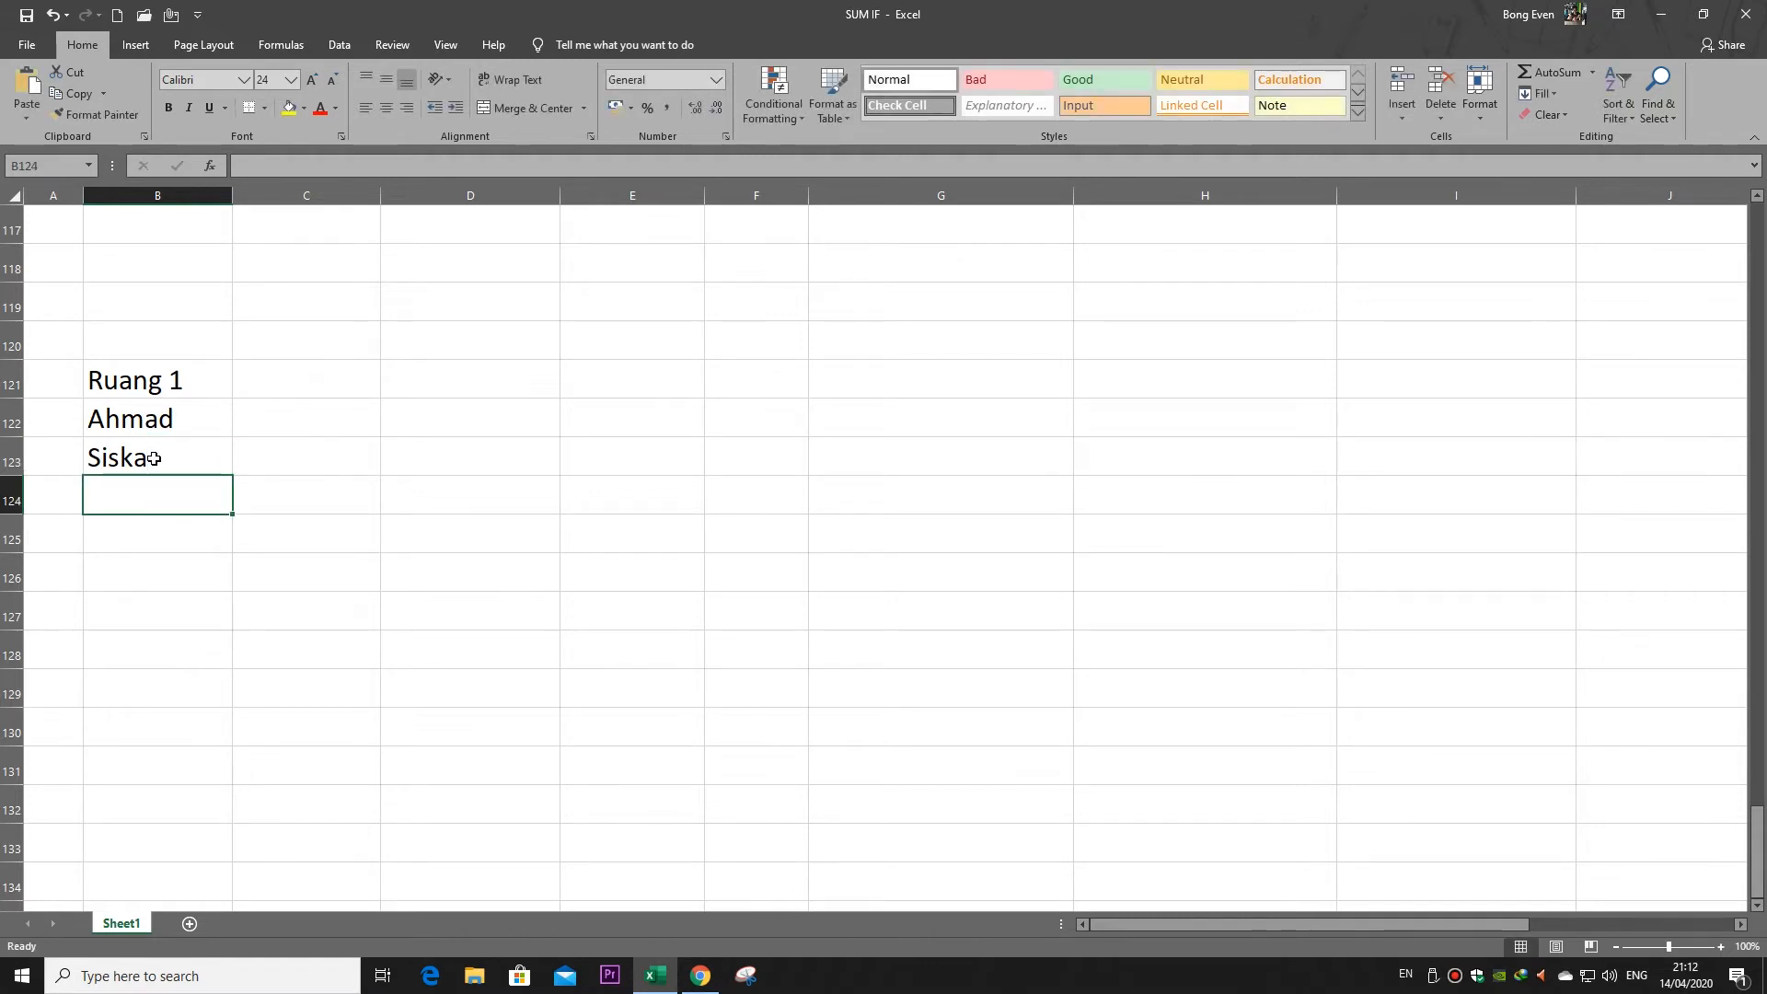
text(Lasmini)
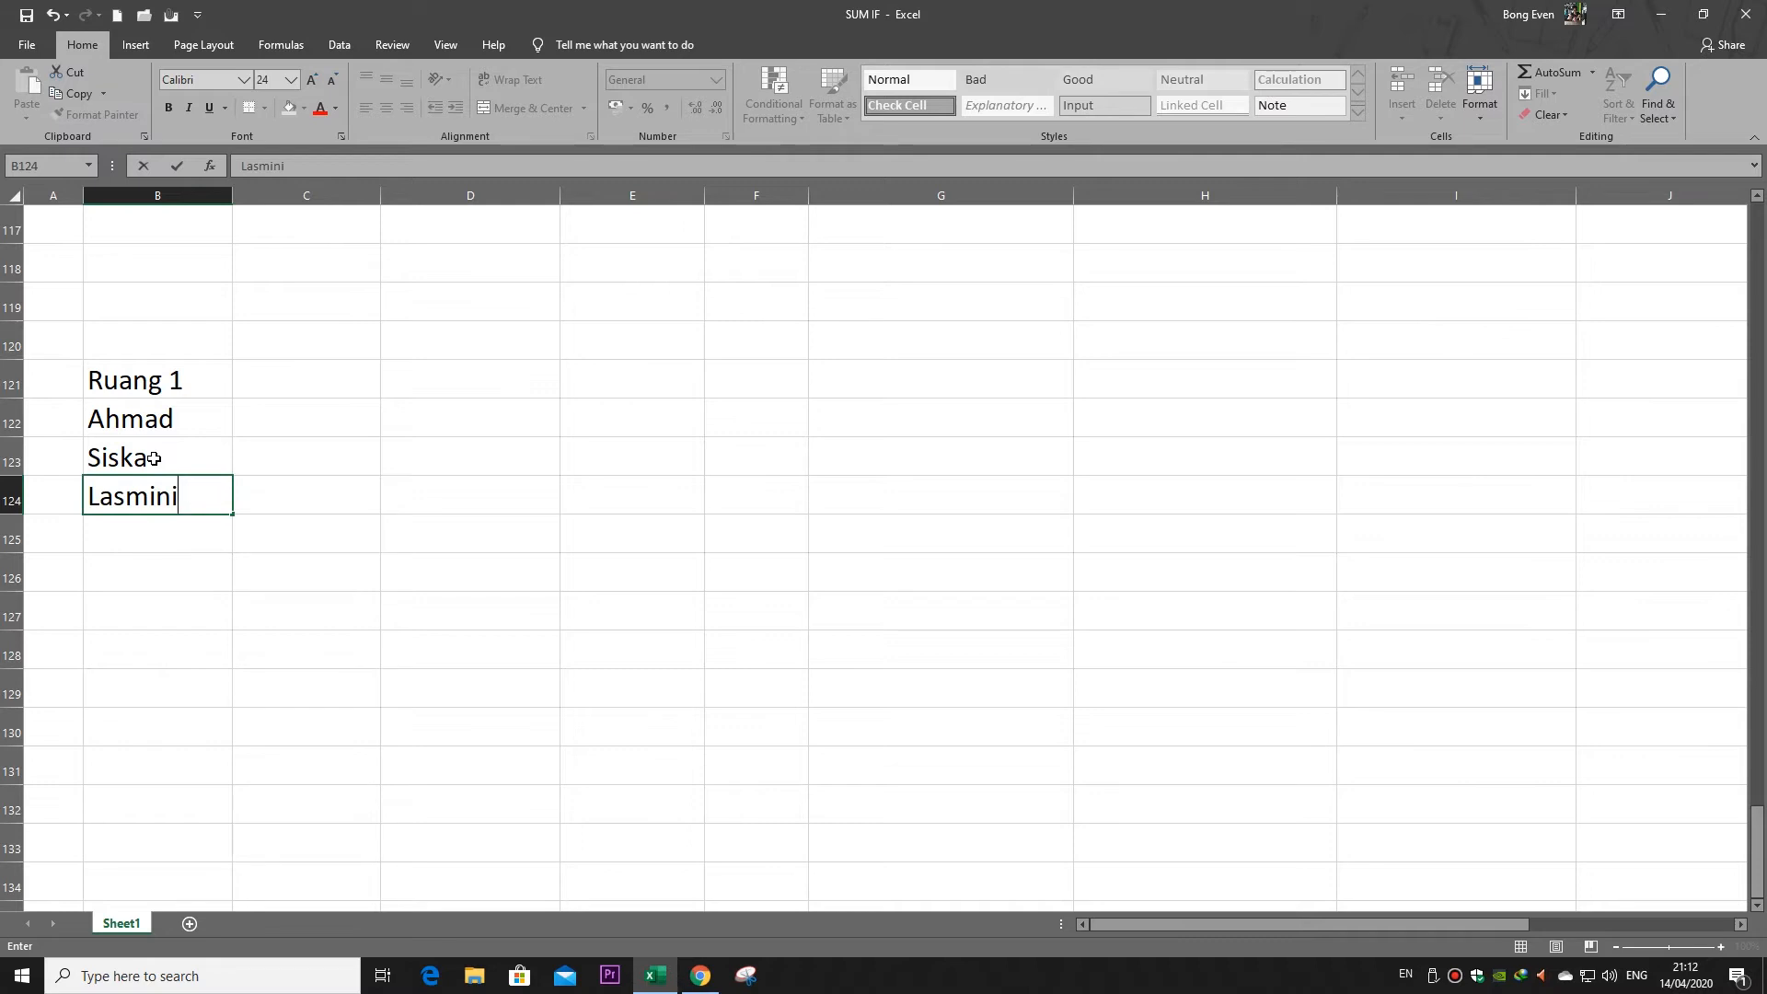
Enter two more first names for Ruang 1 in C122 and C123
click(252, 378)
click(273, 401)
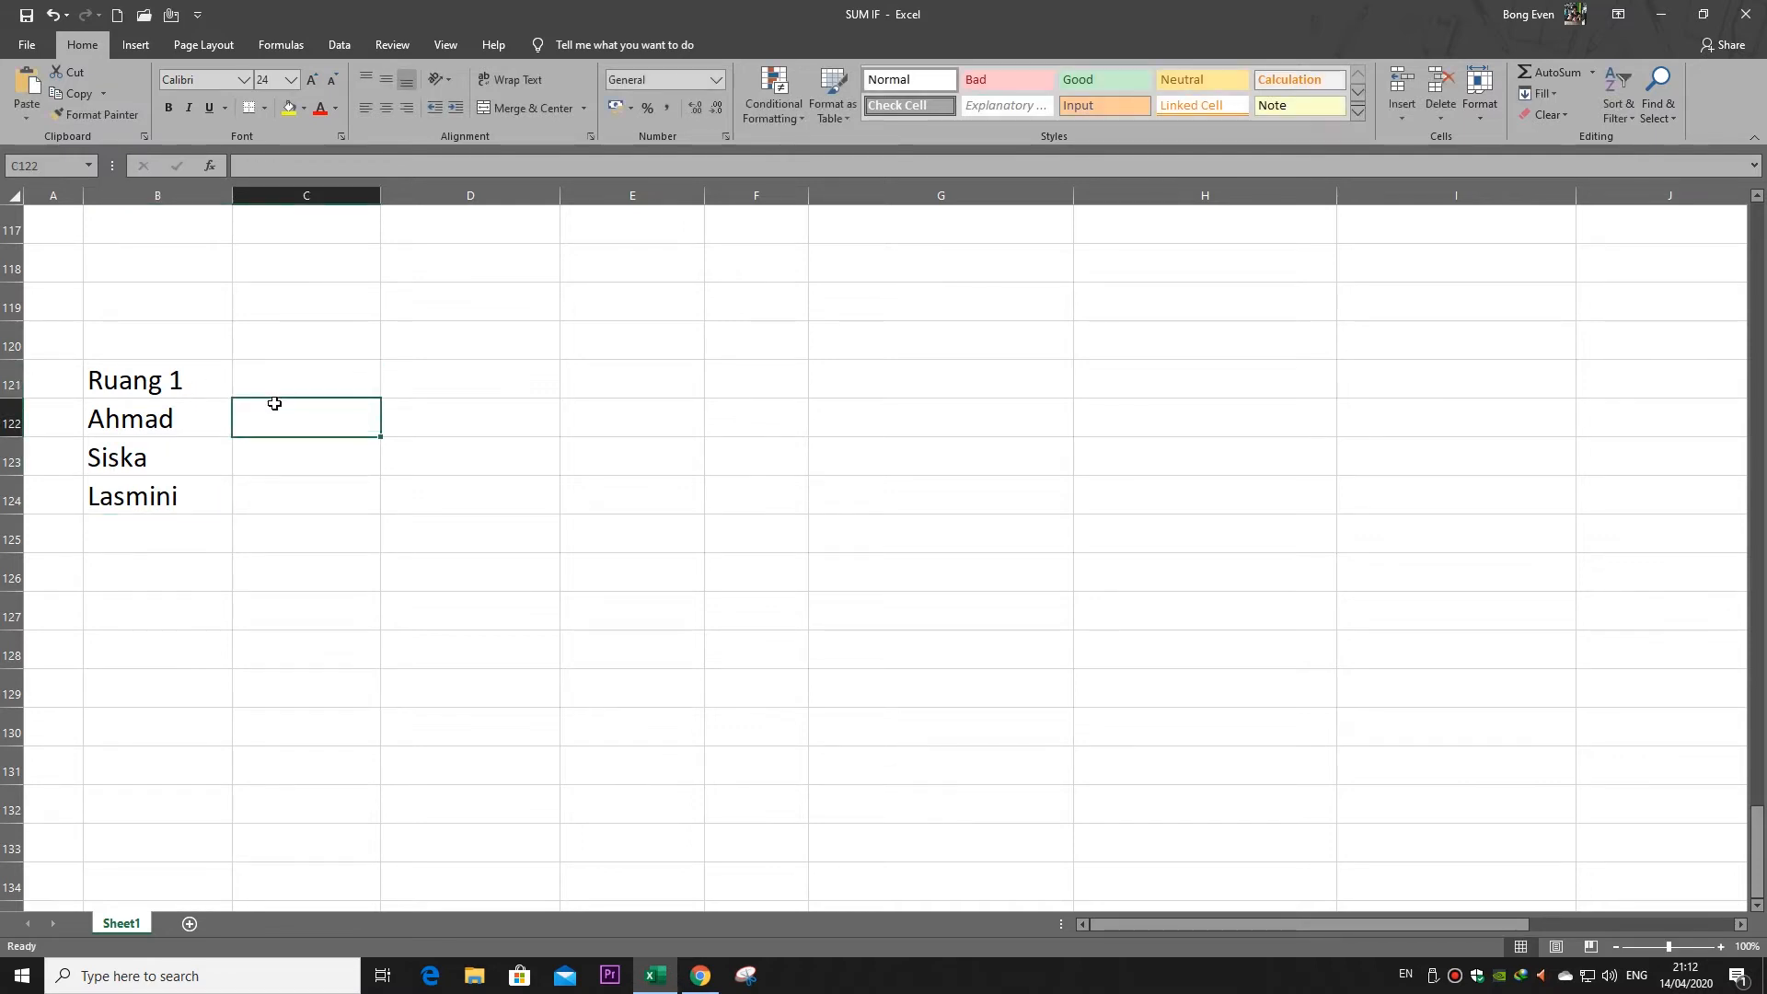
text(Susi)
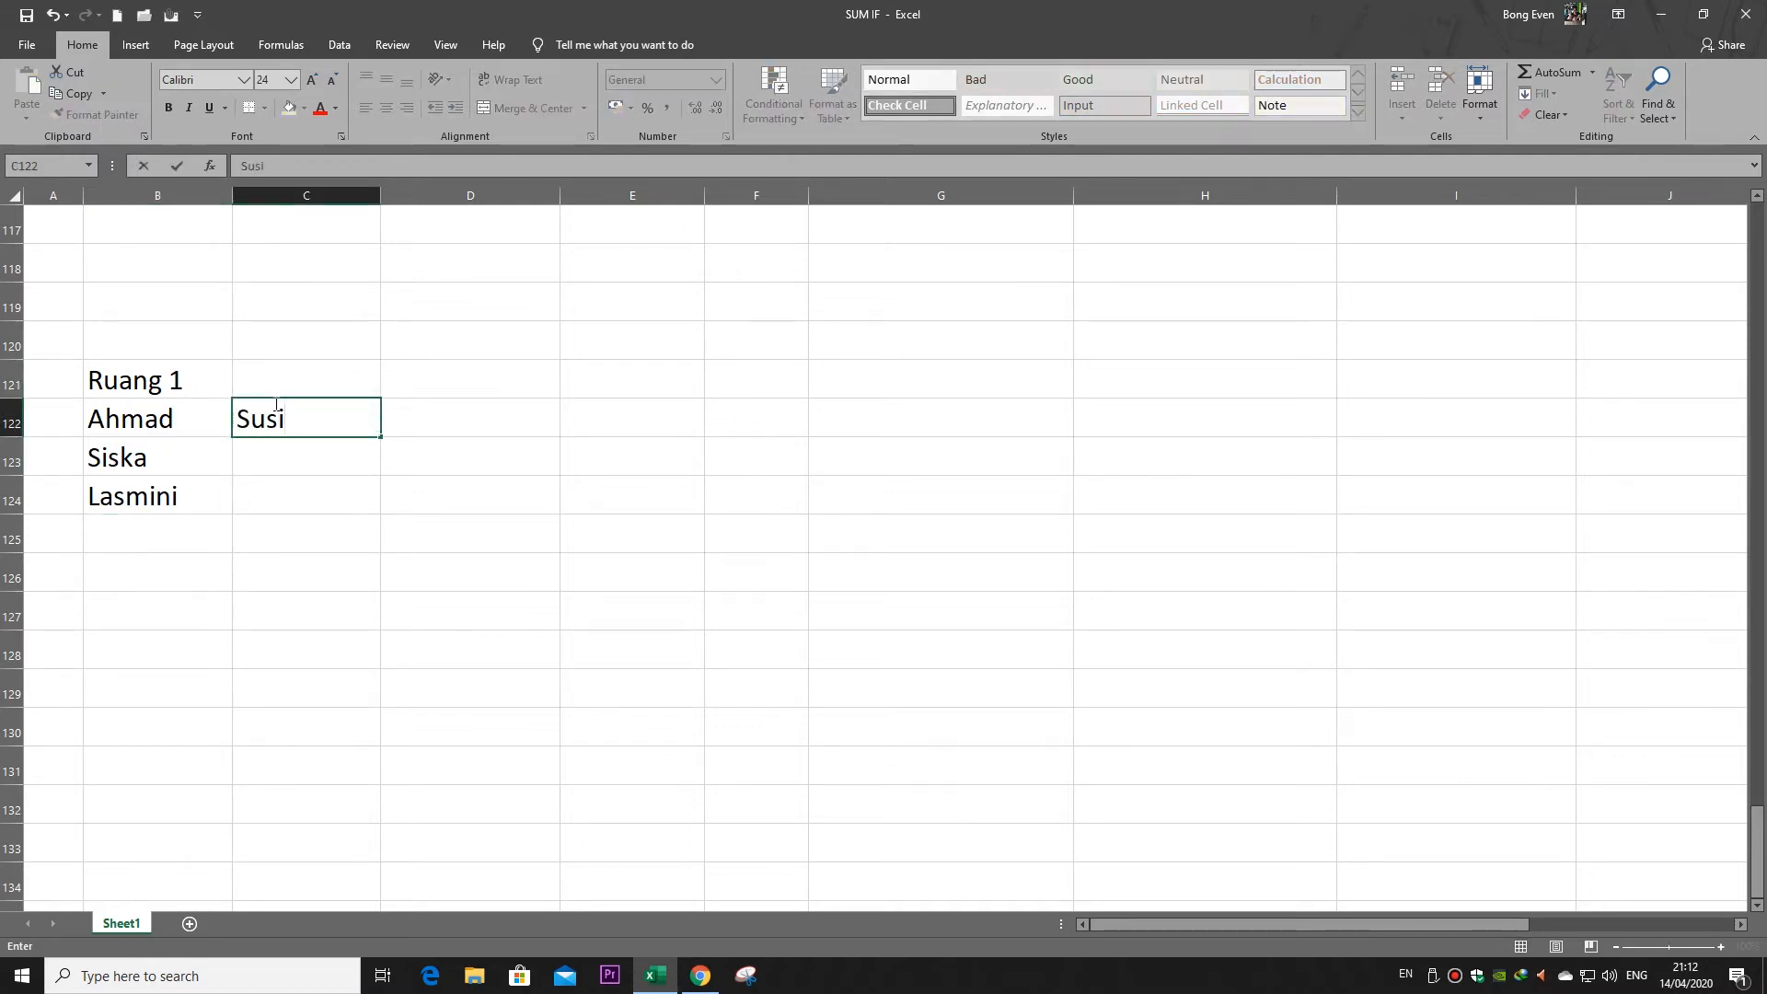
click(334, 445)
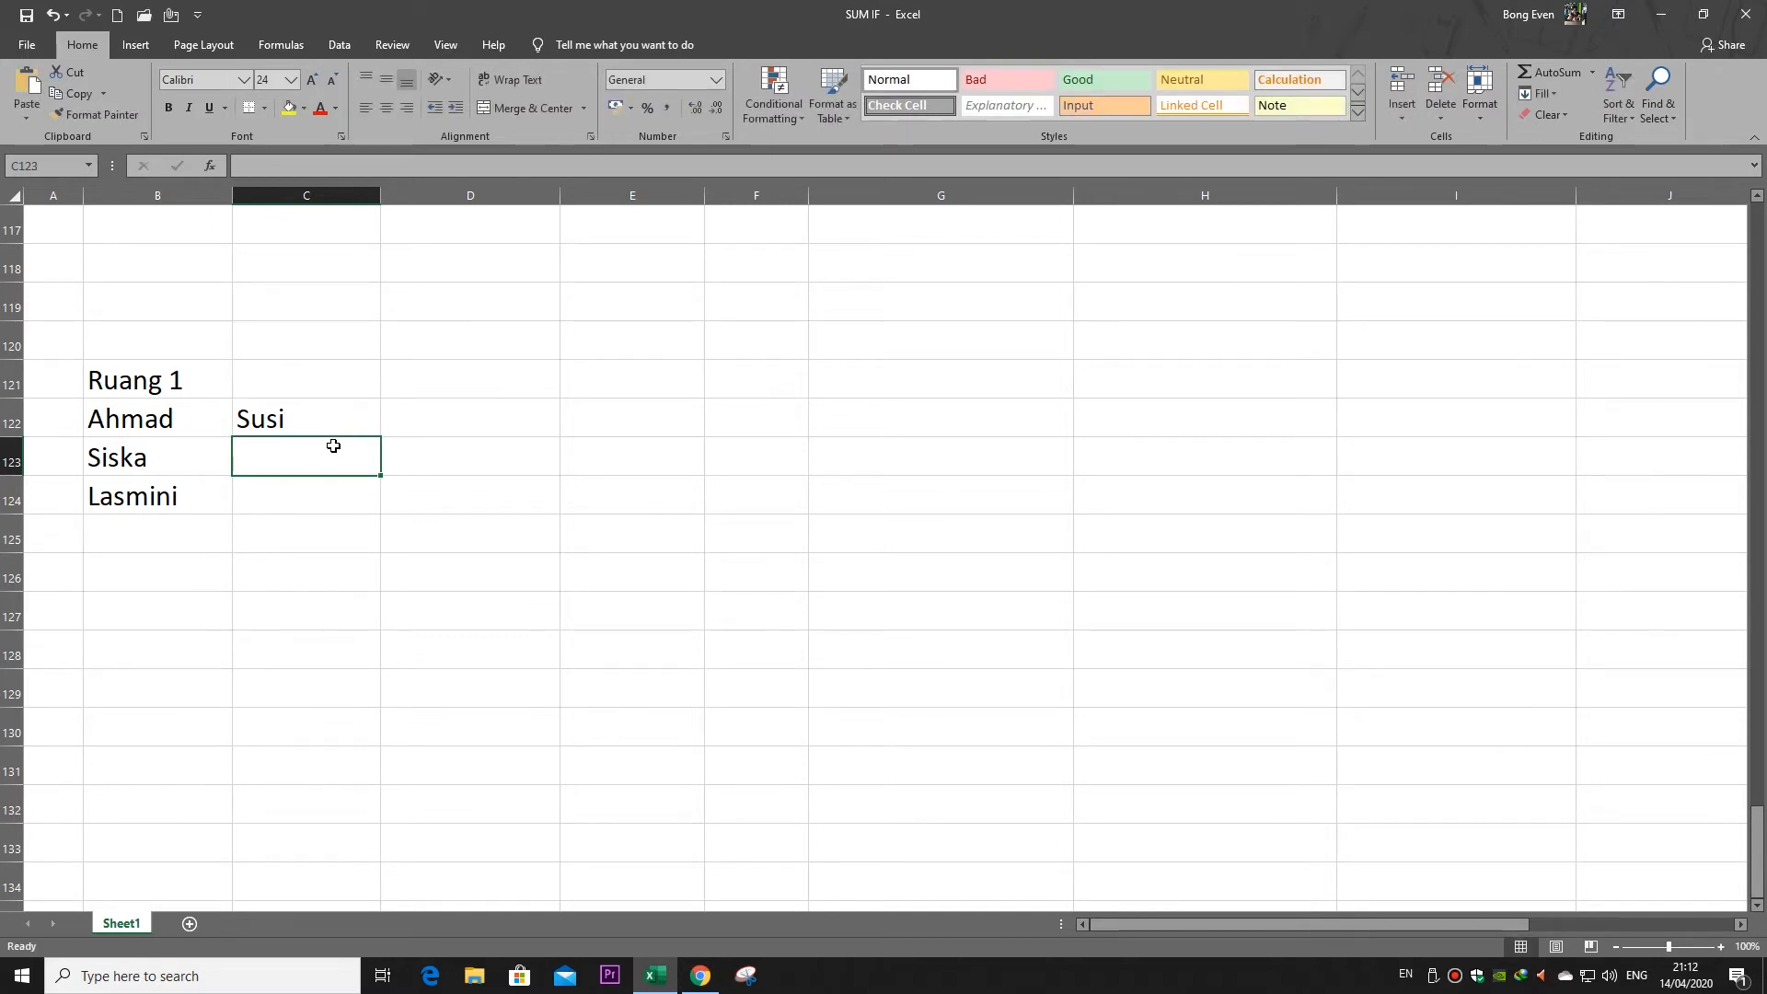
double_click(333, 445)
text(Pai)
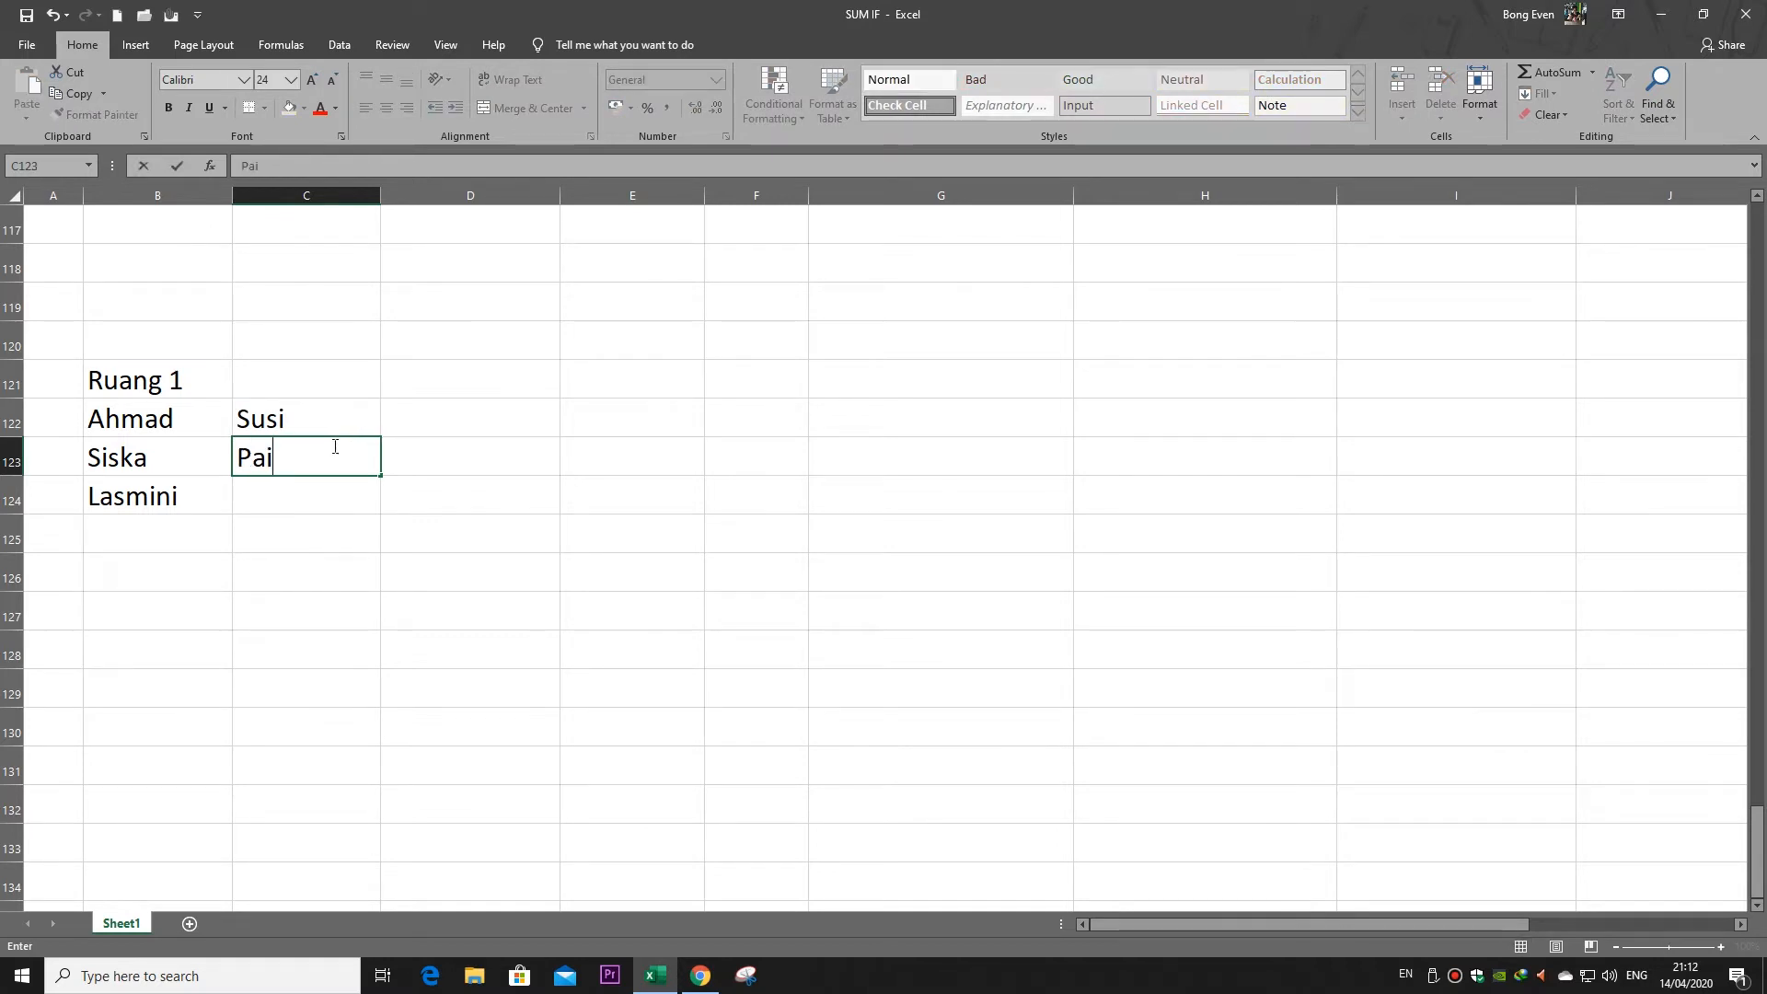
text(jo)
Enter three first names for Ruang 1 in D122:D124, leaving C124 empty
click(470, 424)
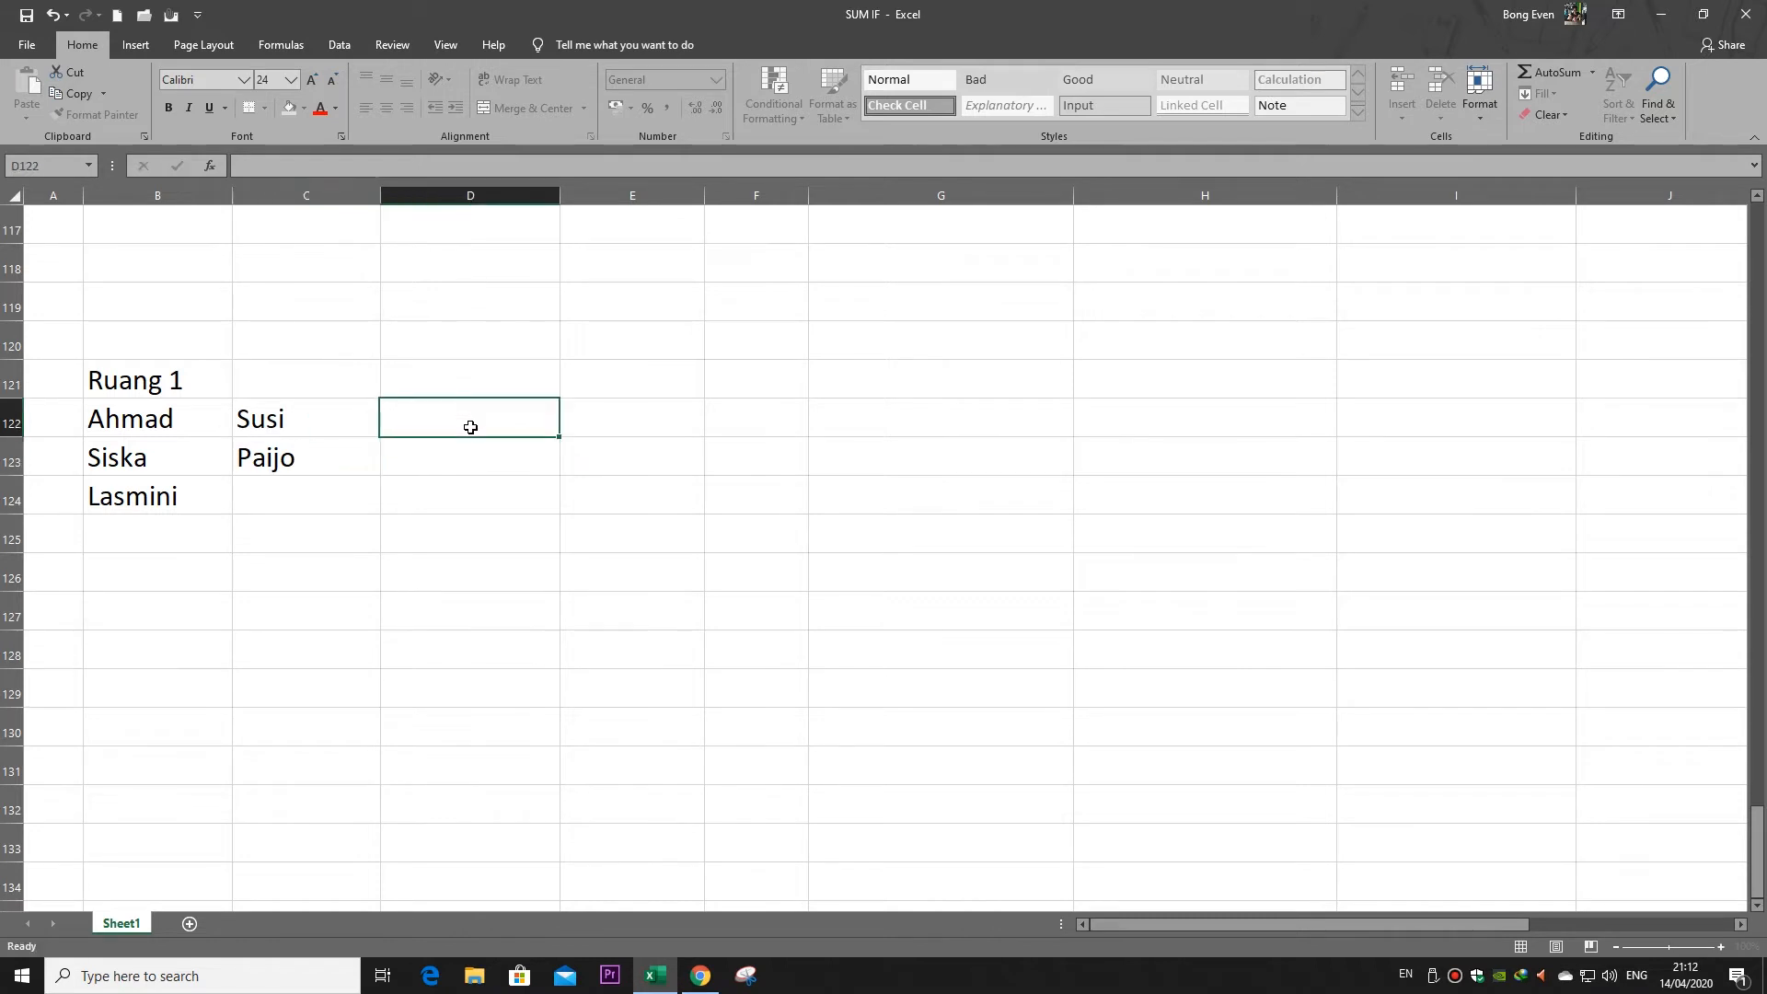
text(Wati)
click(466, 457)
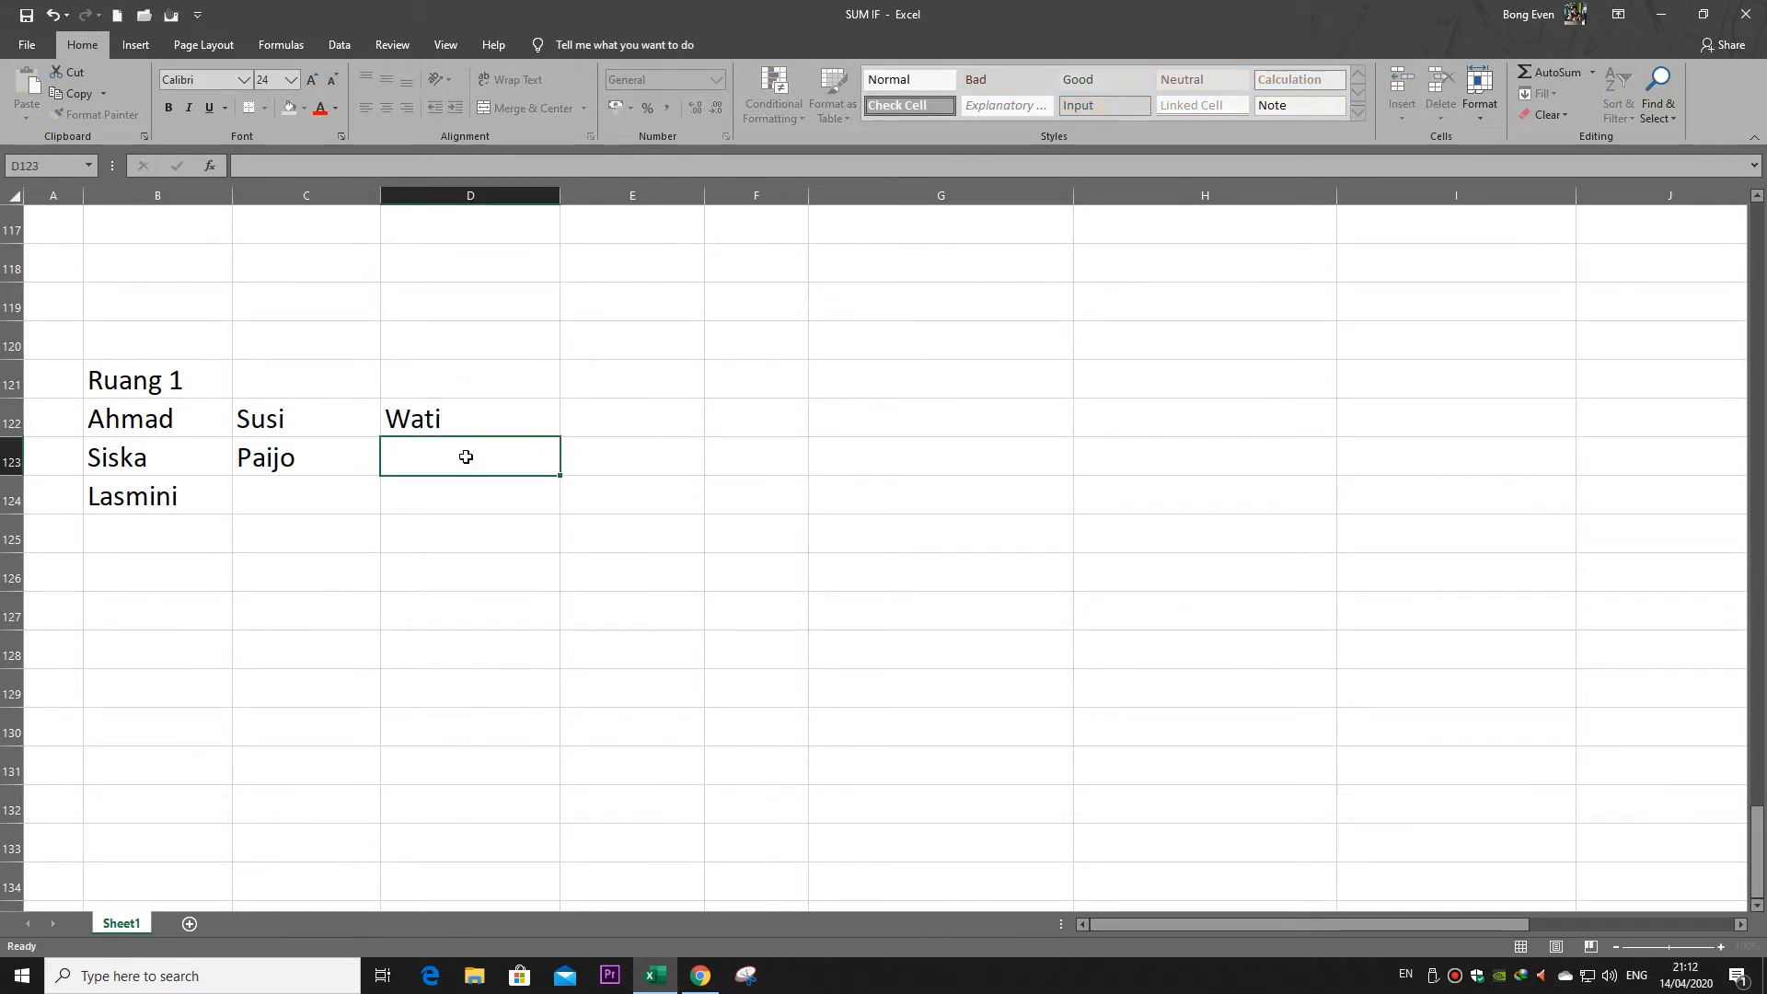
text(Bejan)
click(434, 506)
text(Kumbokarno)
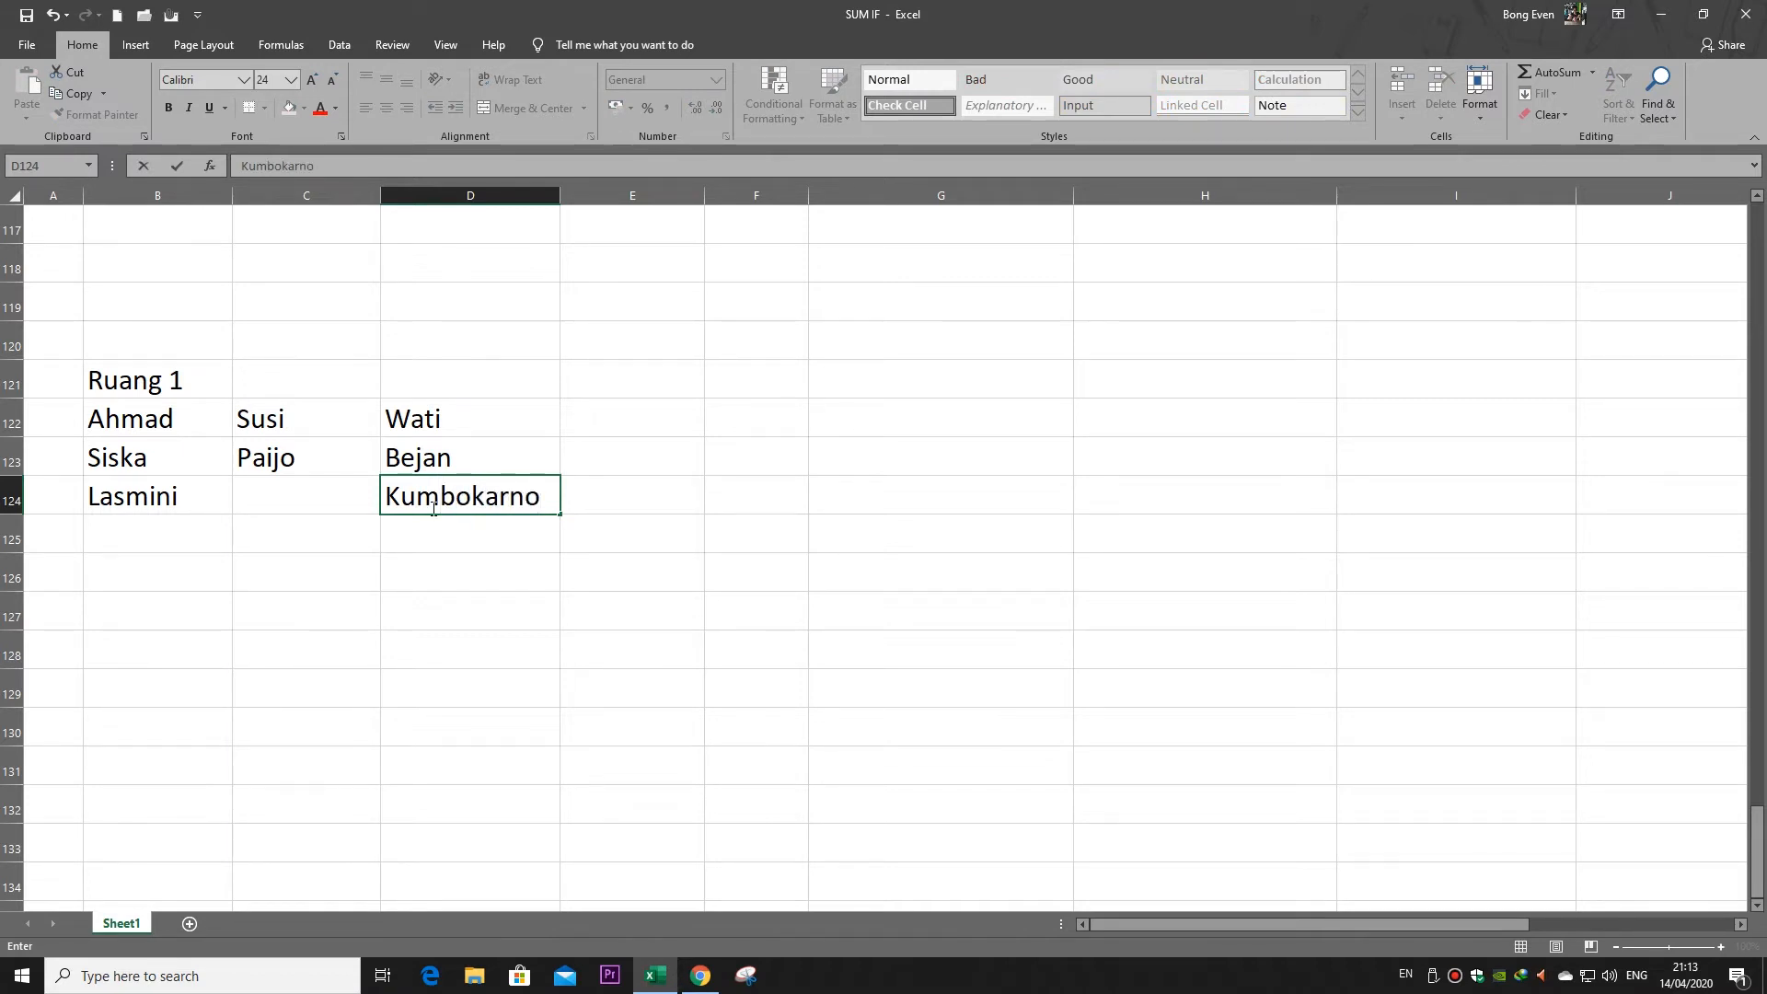
click(328, 497)
Apply all borders to the Ruang 1 table in B121:D124
drag(142, 391, 478, 500)
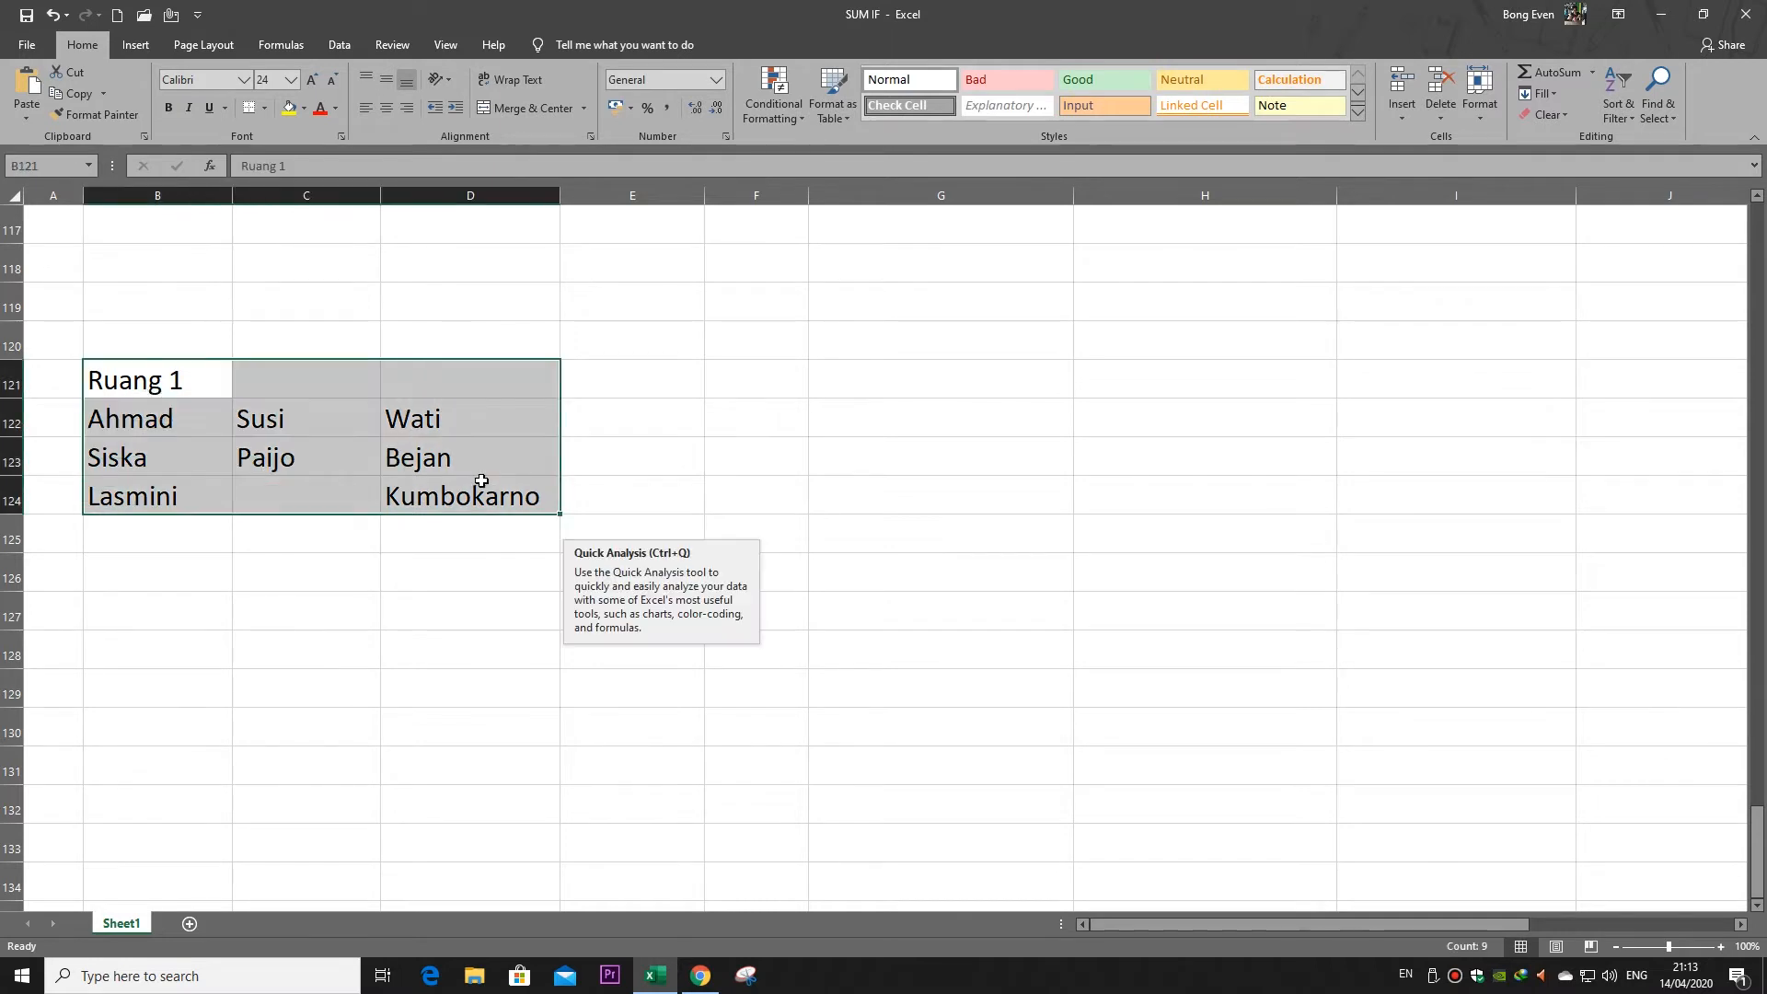
click(265, 115)
click(313, 266)
click(329, 451)
Merge the heading cells B121:D121 and left-align the "Ruang 1" text
click(176, 378)
drag(316, 375, 441, 375)
click(529, 107)
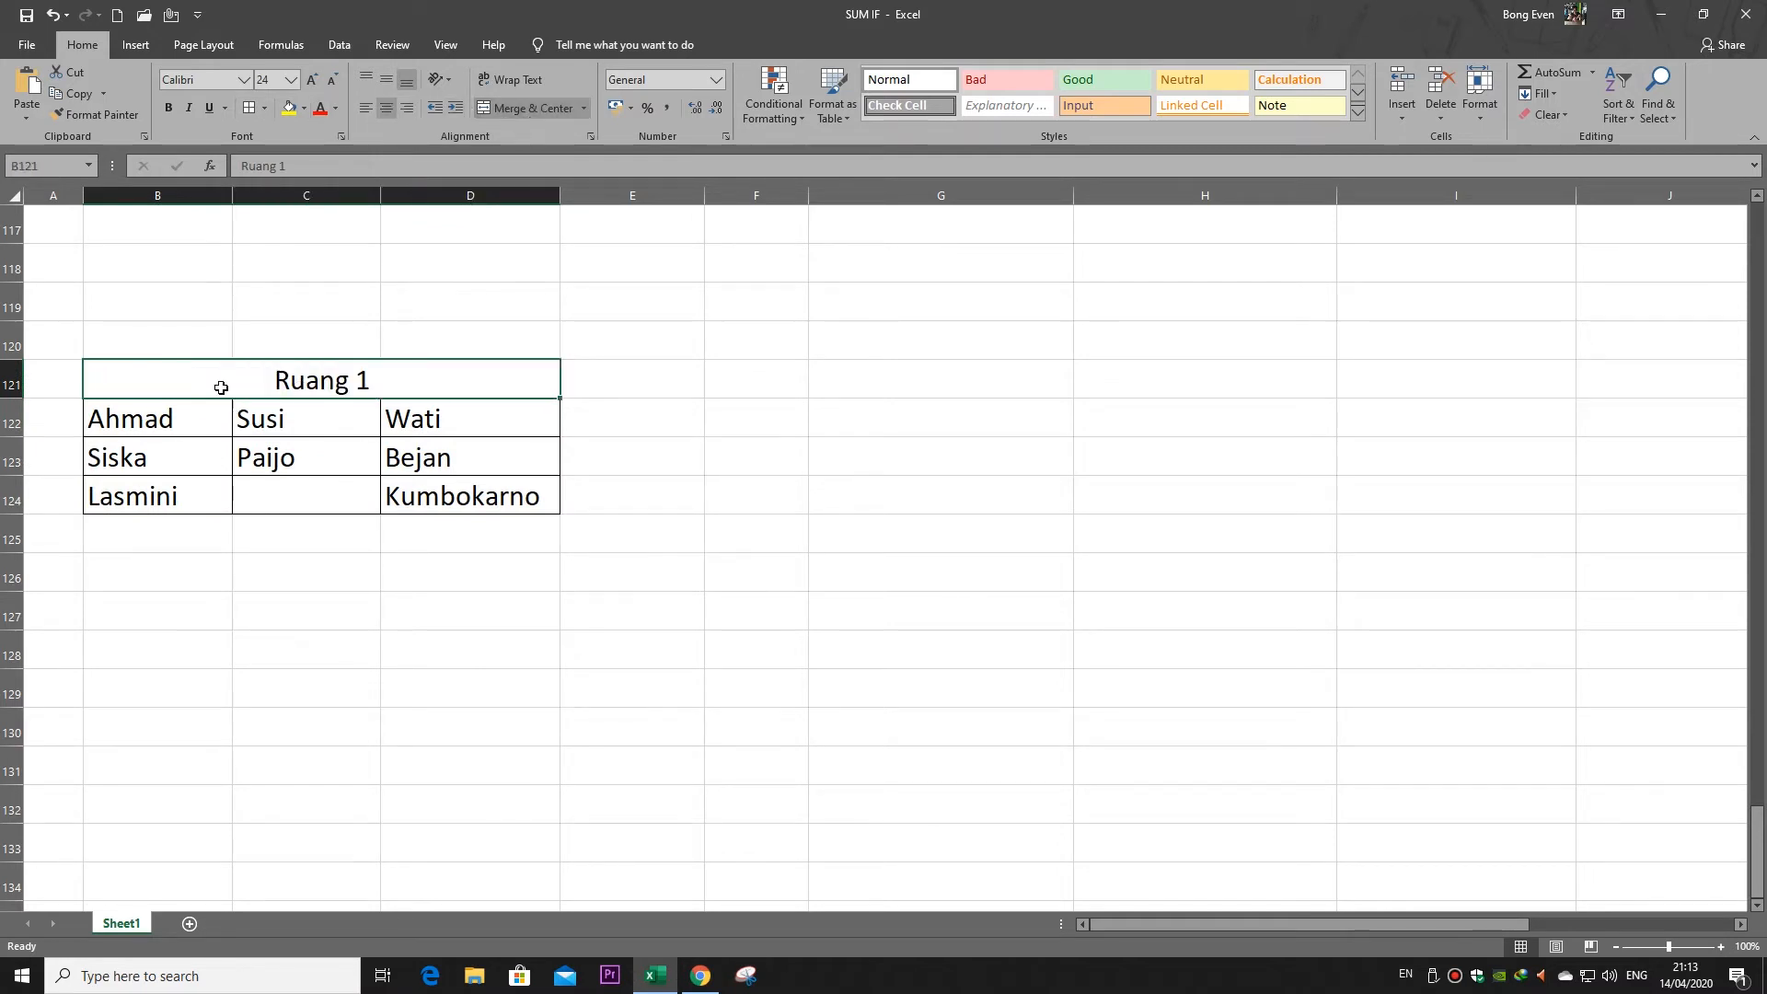
click(365, 108)
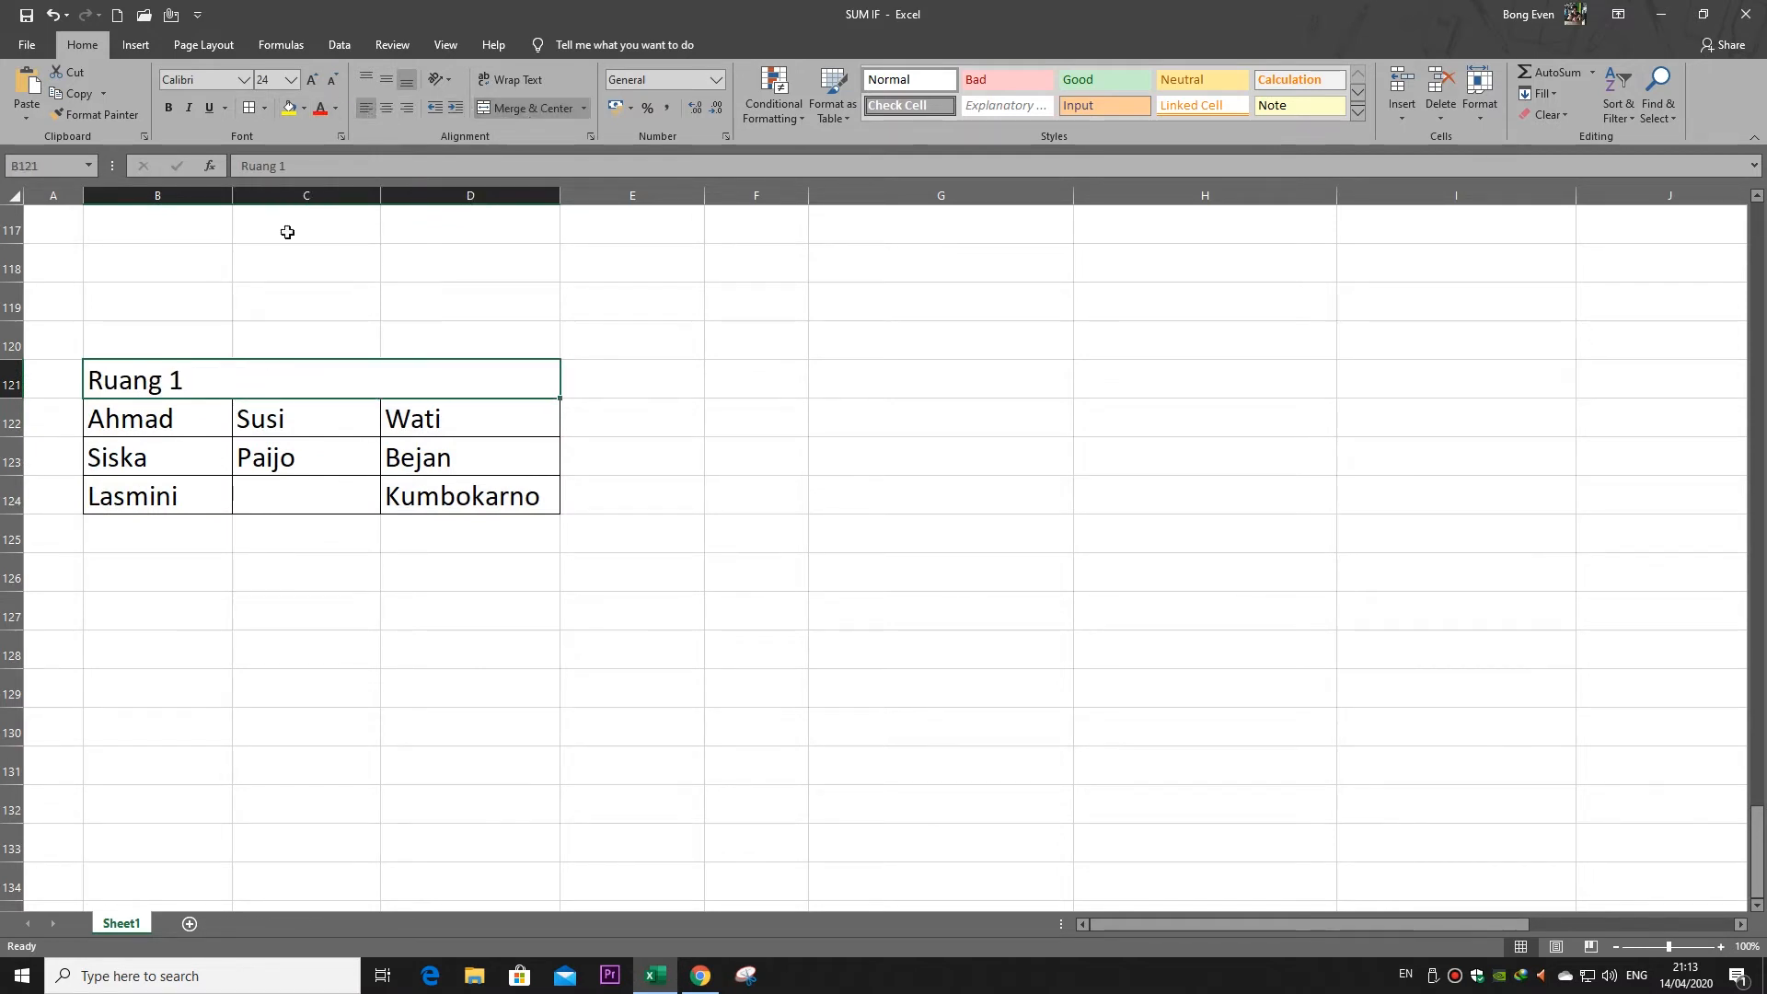
Fill the merged "Ruang 1" heading and the empty cell C124 with yellow
click(288, 108)
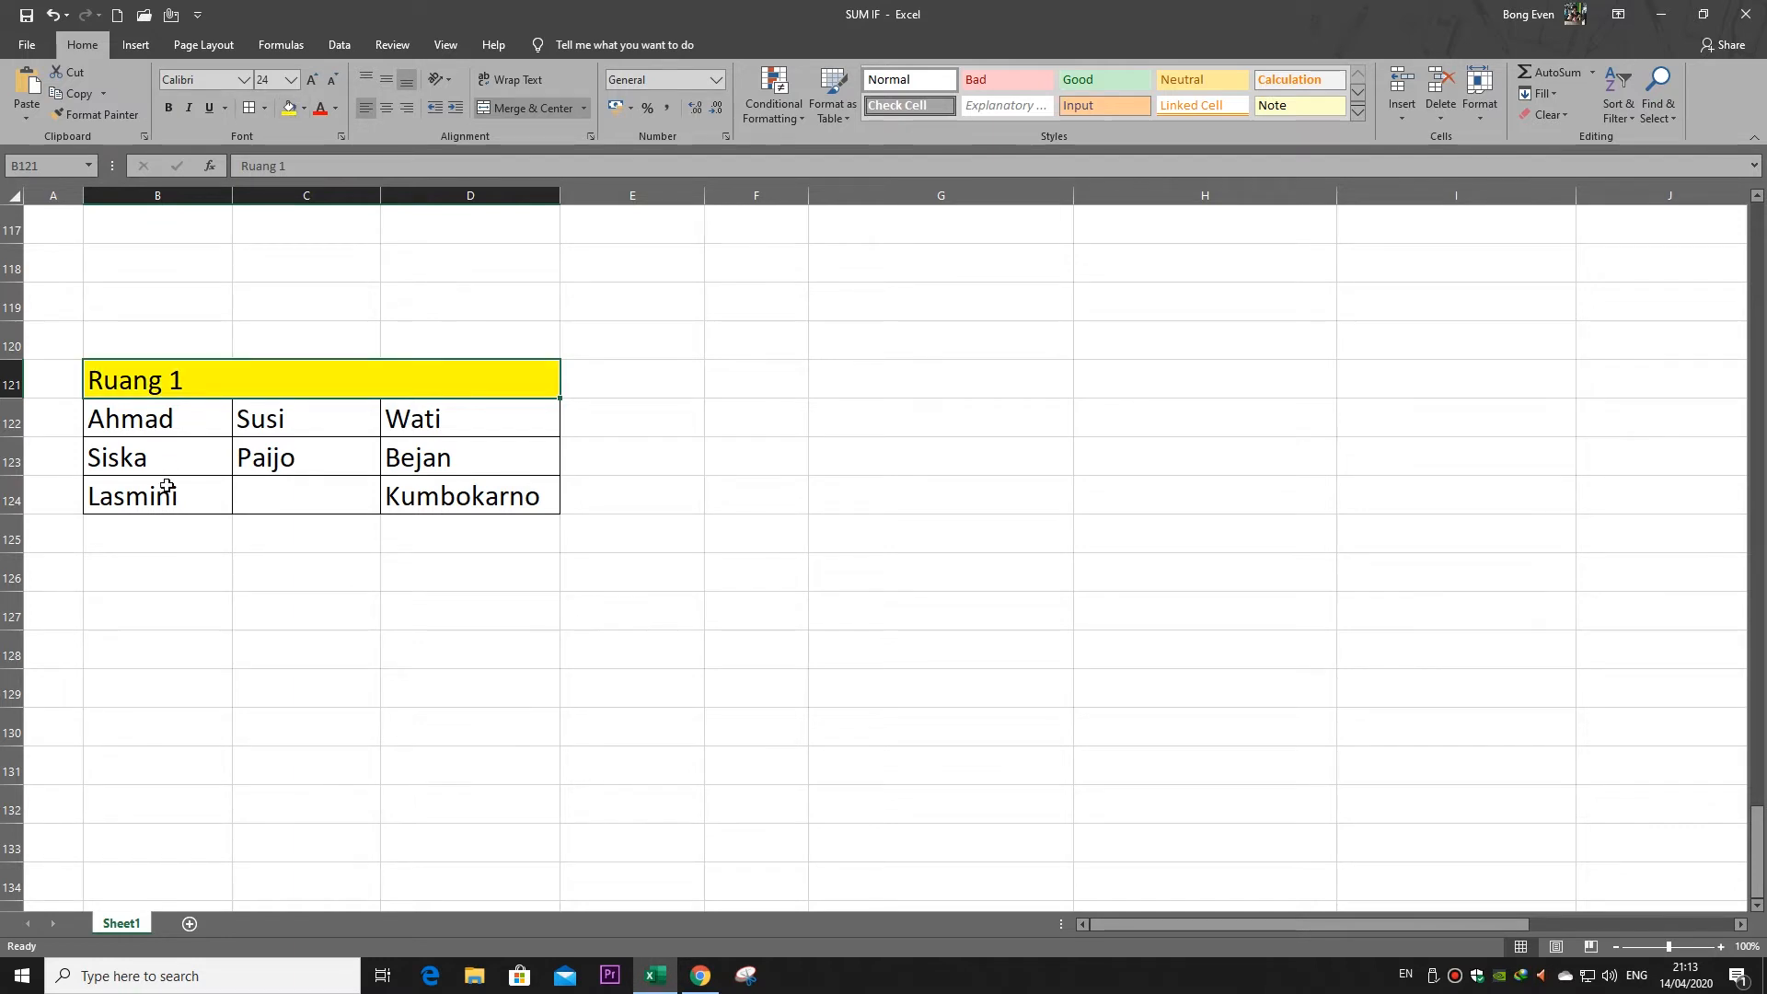
click(262, 503)
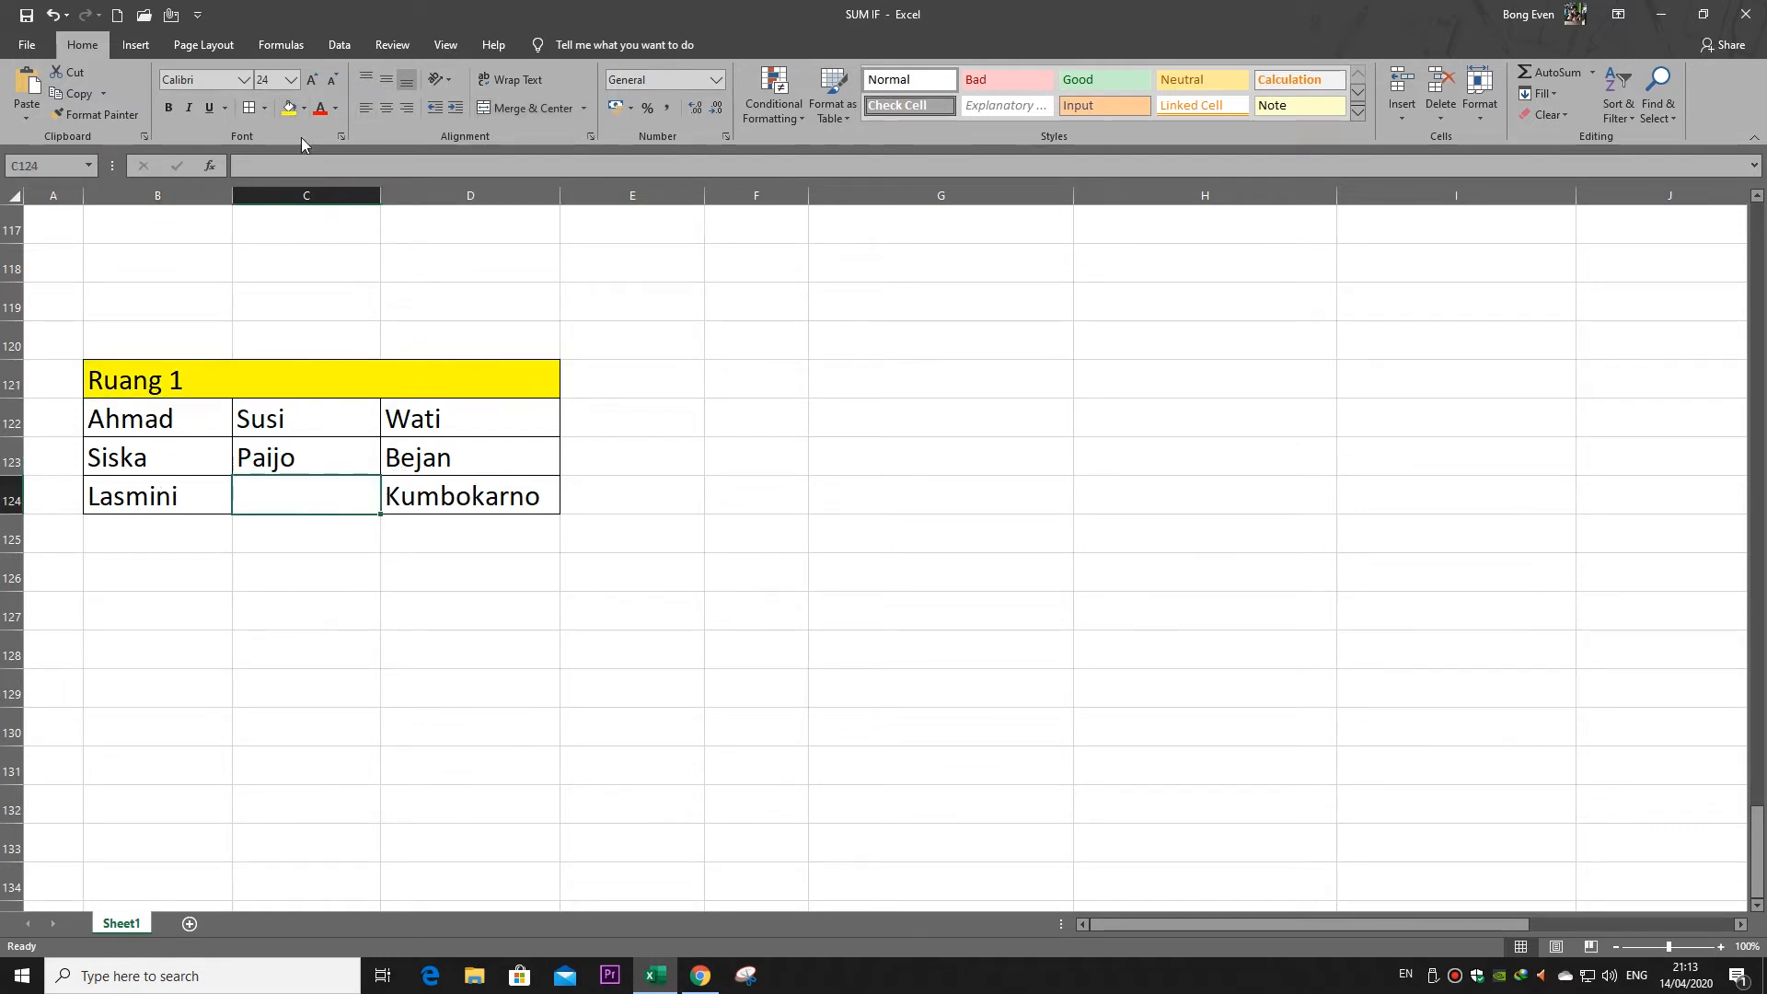
click(288, 108)
click(358, 654)
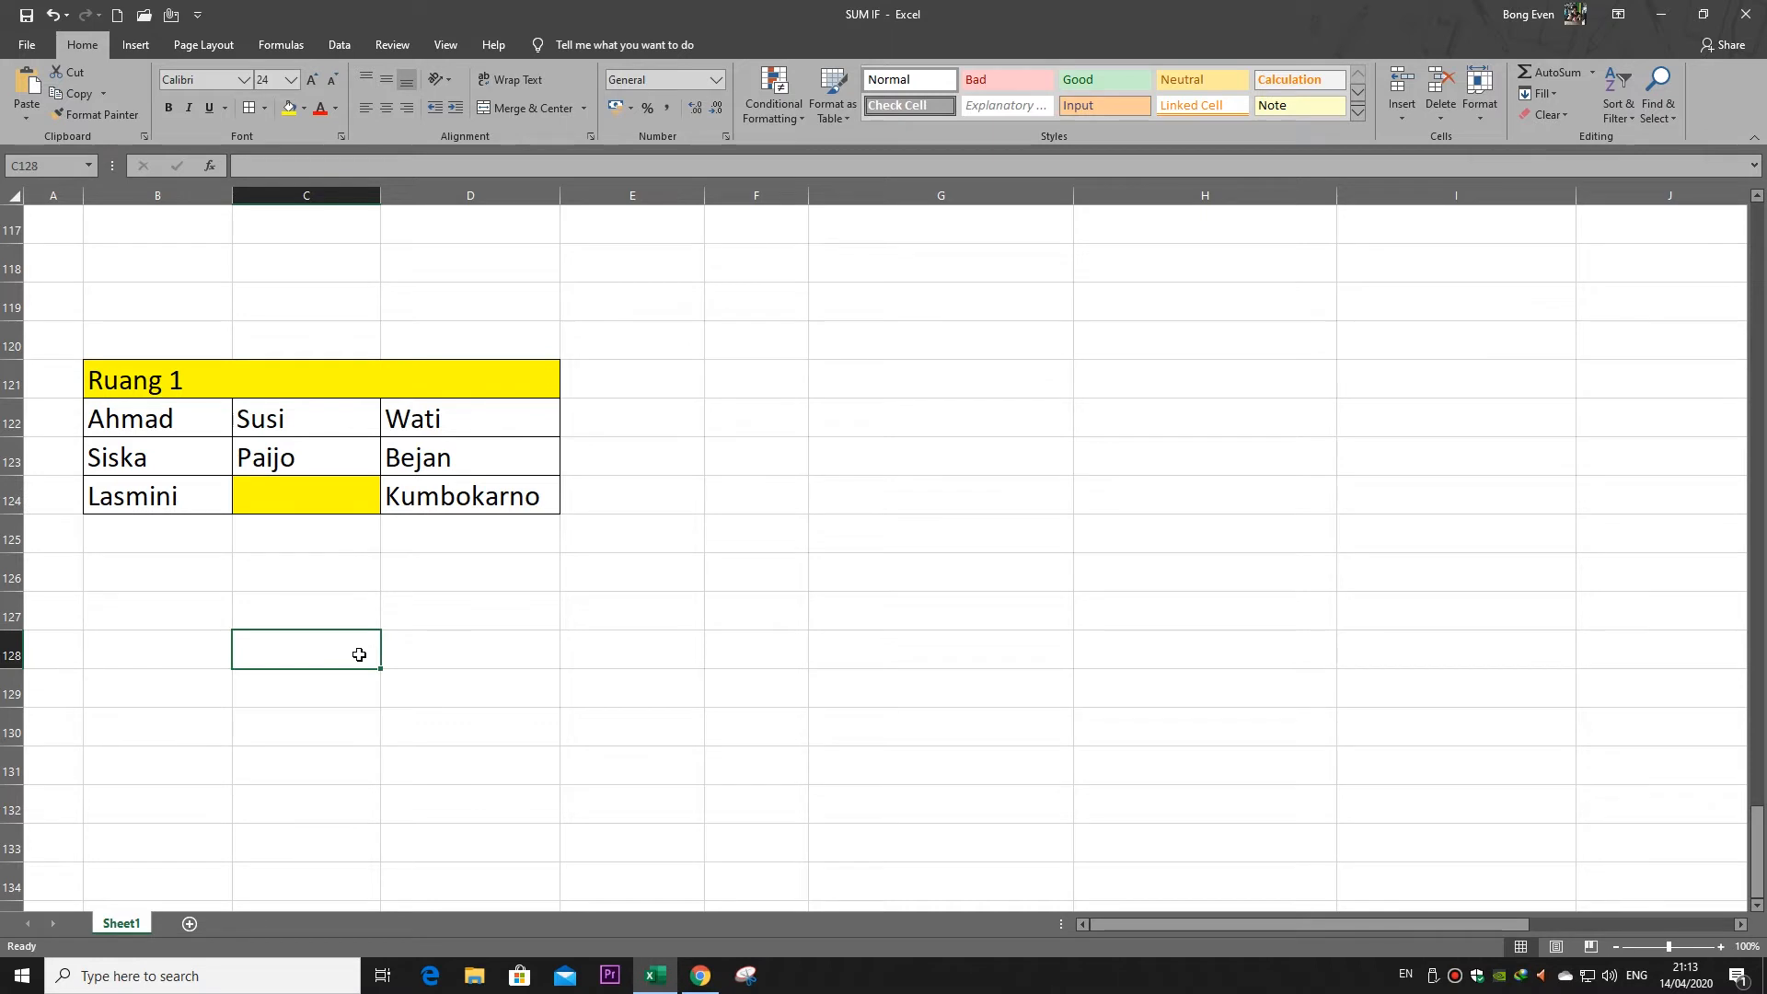
Enter the heading "Ruang 2" in B126 and three people's first names across B127:D127
click(175, 580)
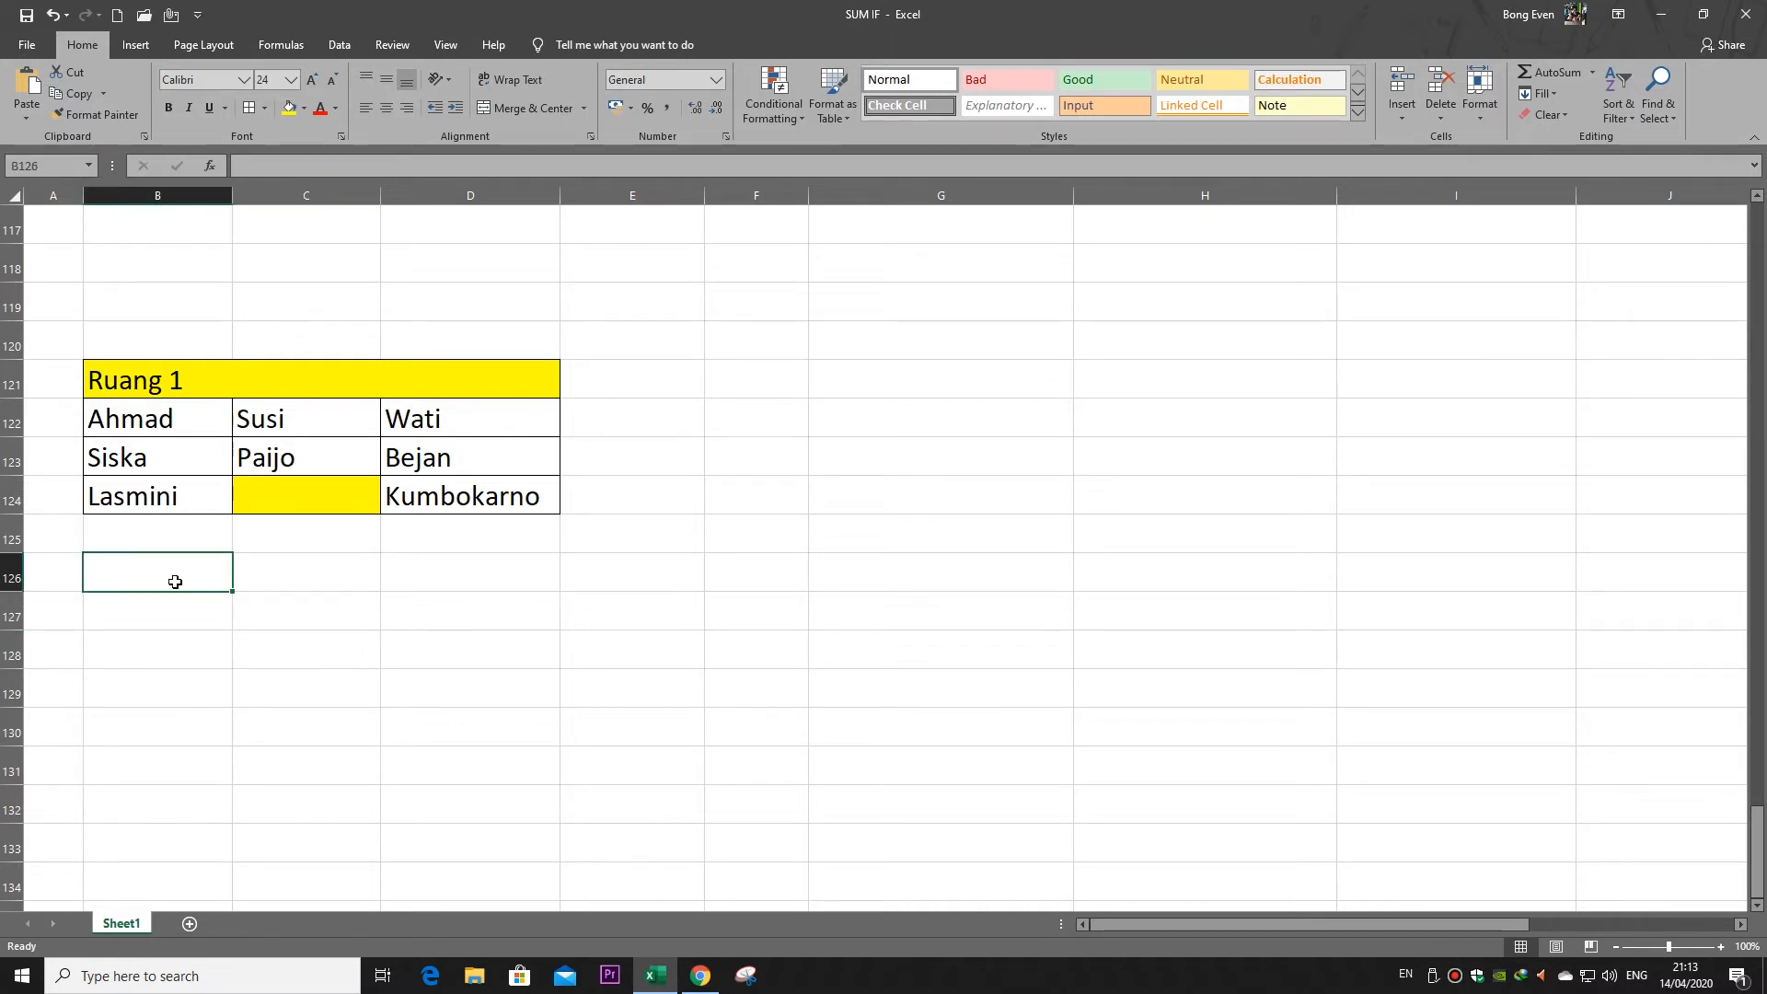
text(Ruang 2)
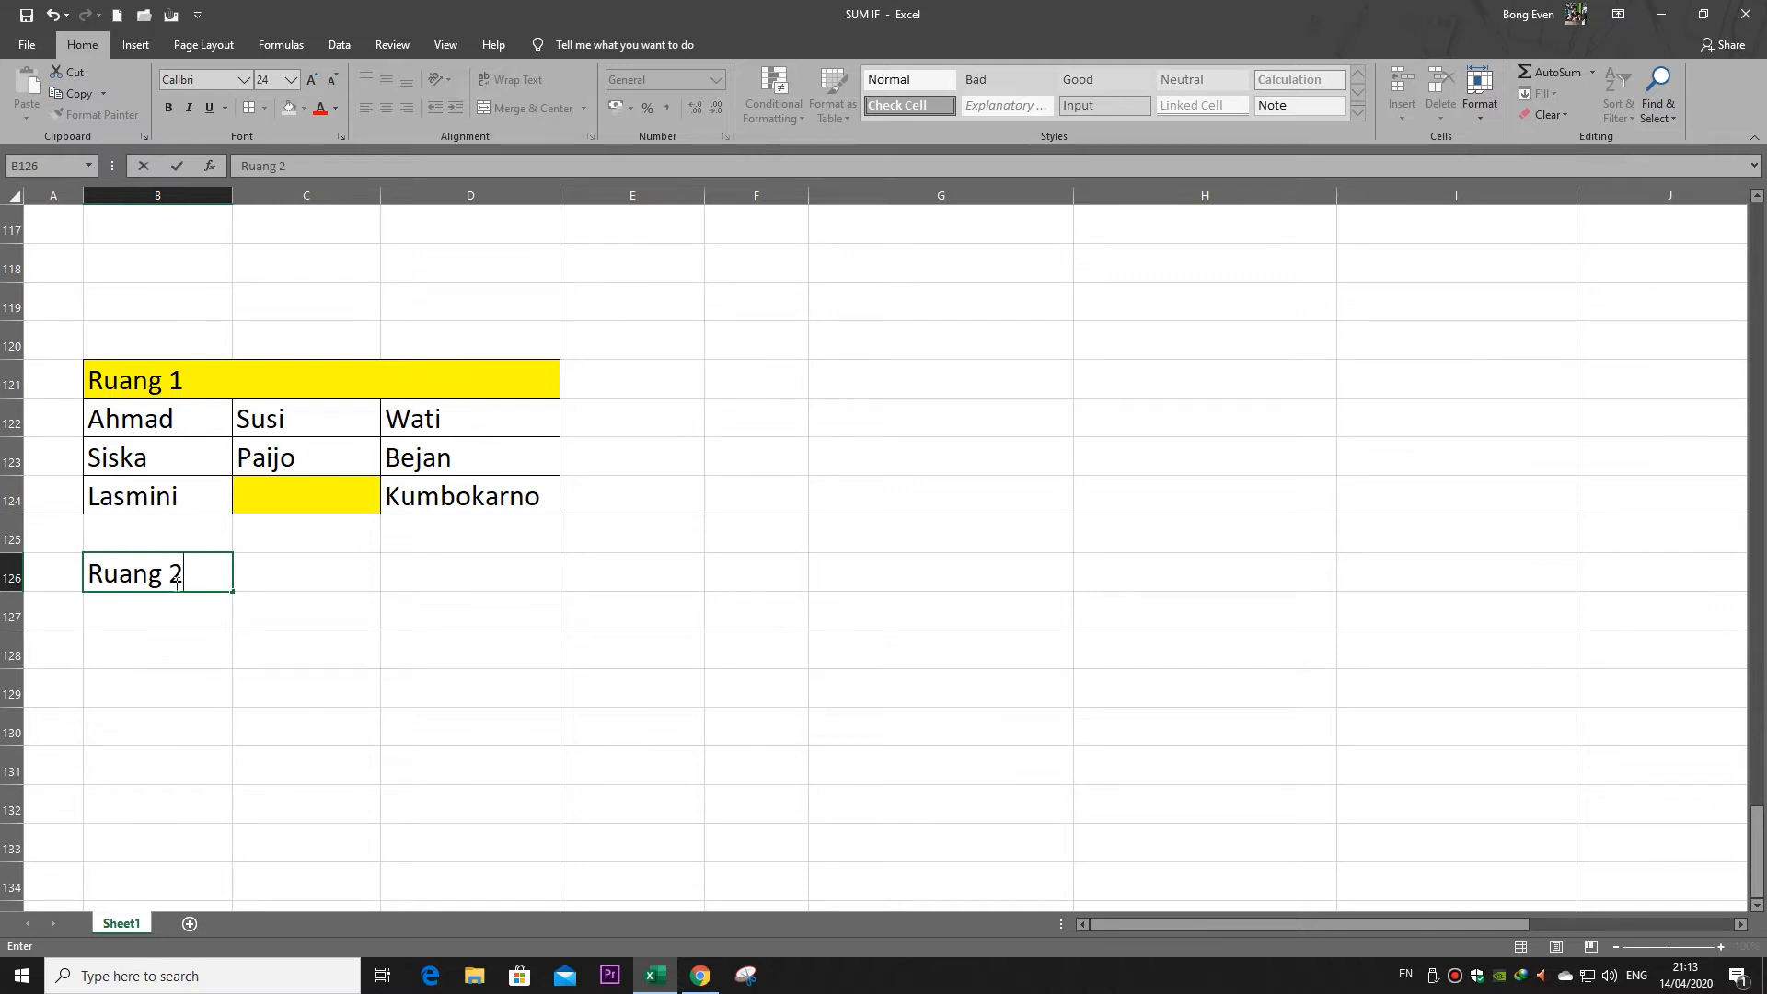
click(171, 617)
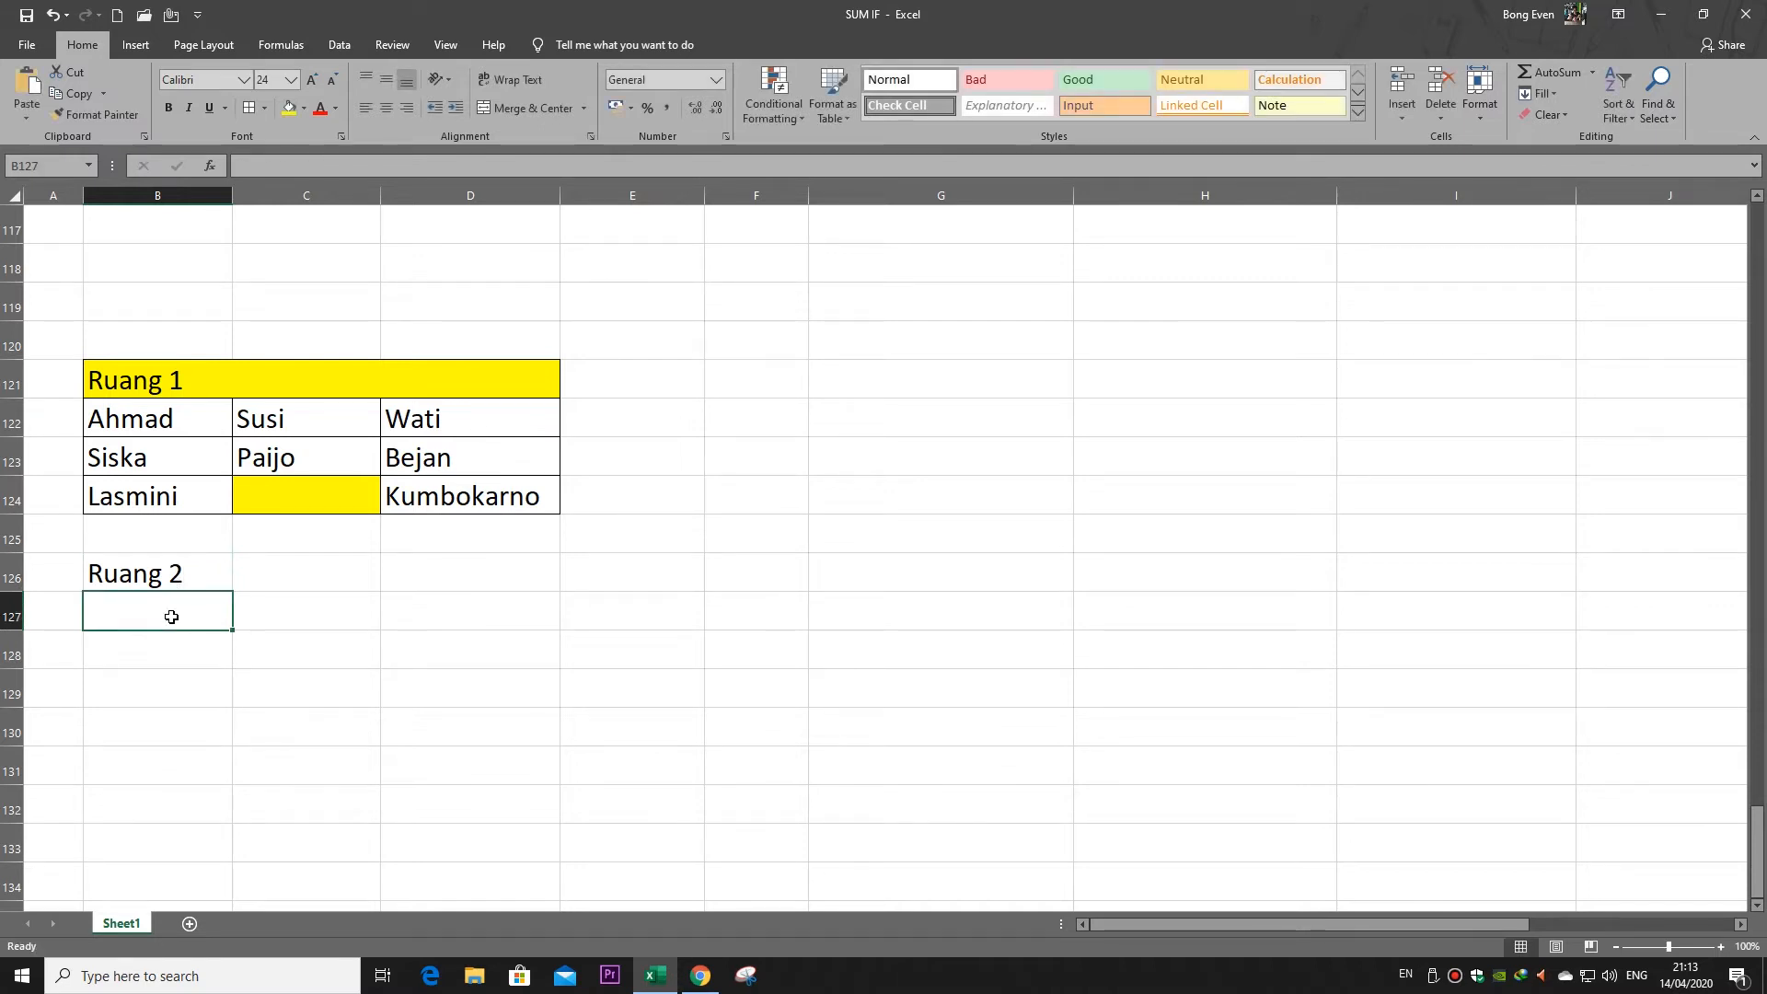
text(Ji)
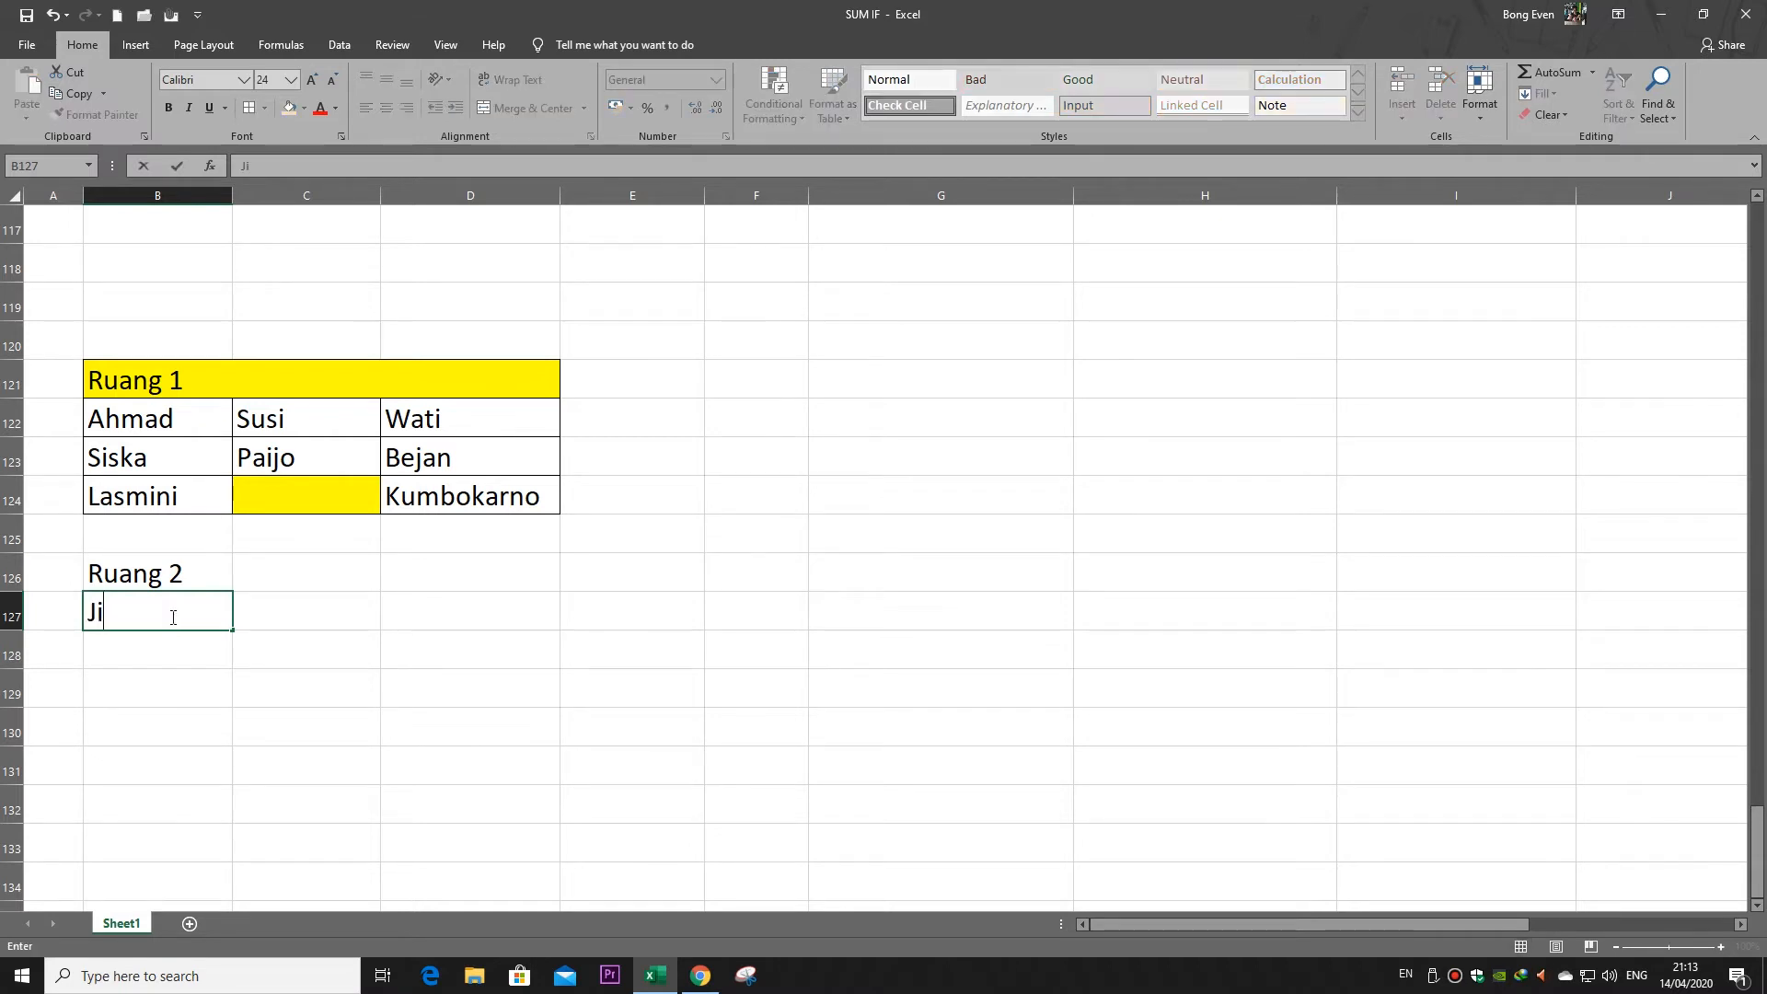
text(bril)
key(Tab)
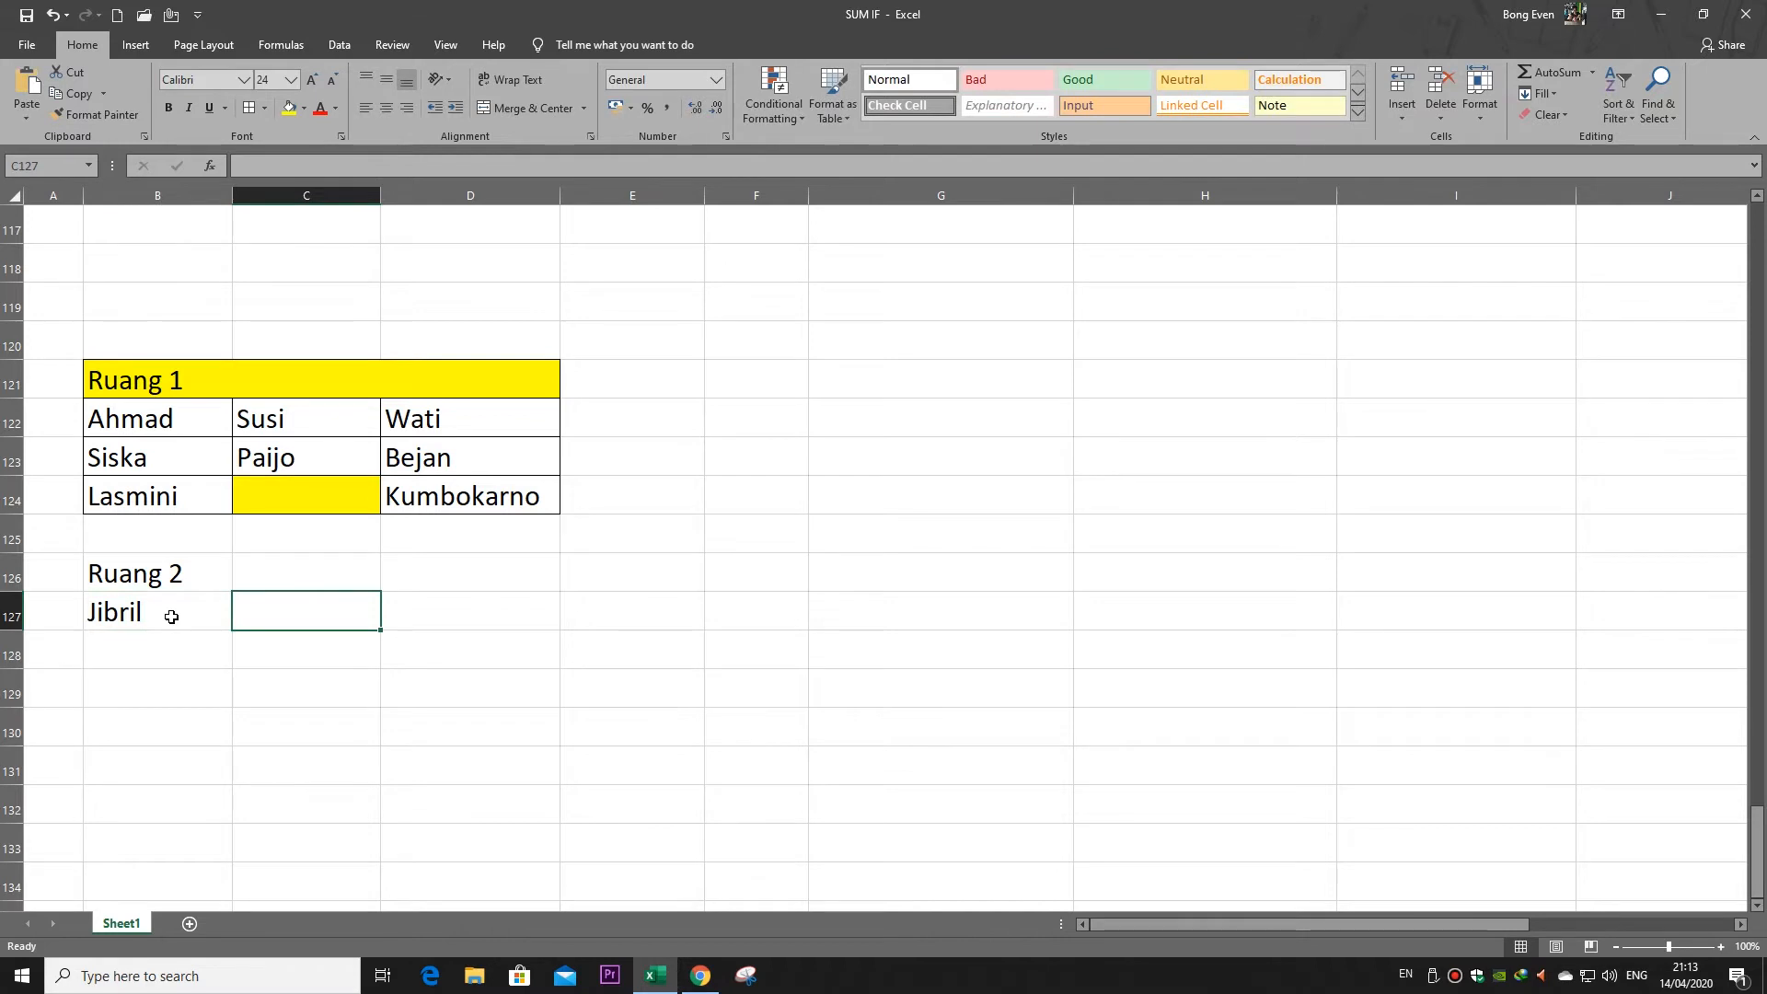
text(Indri)
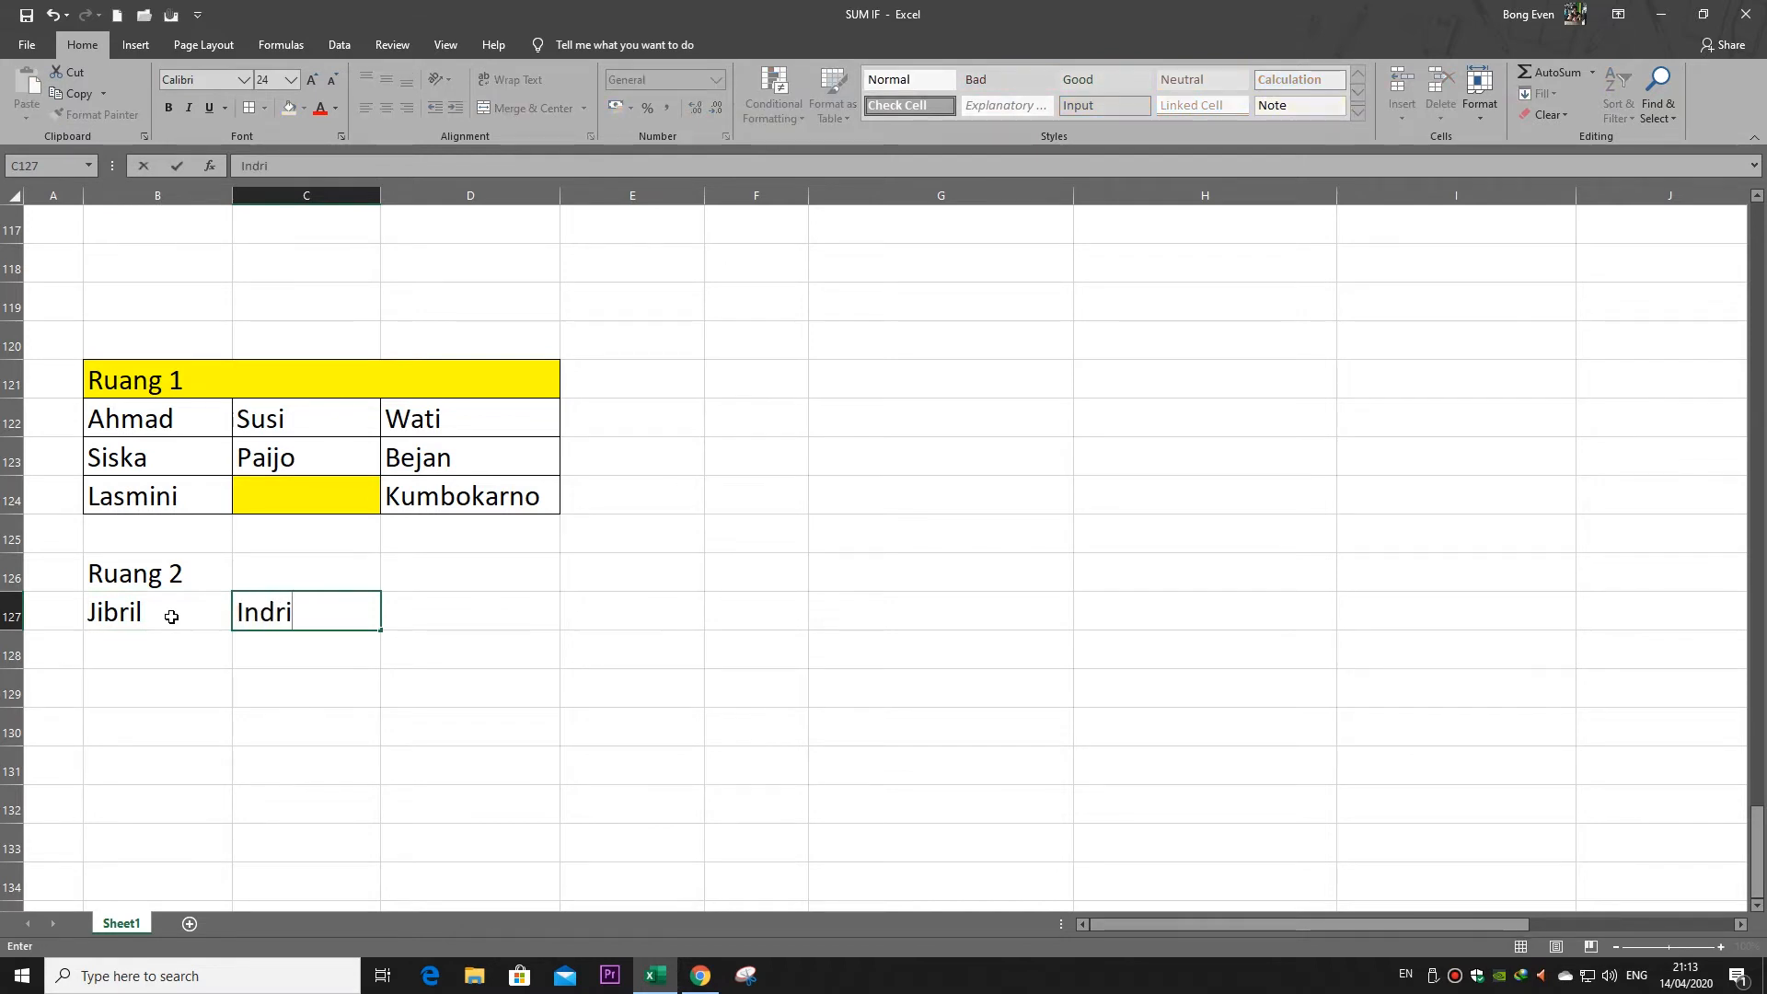
key(Tab)
text(Jaka)
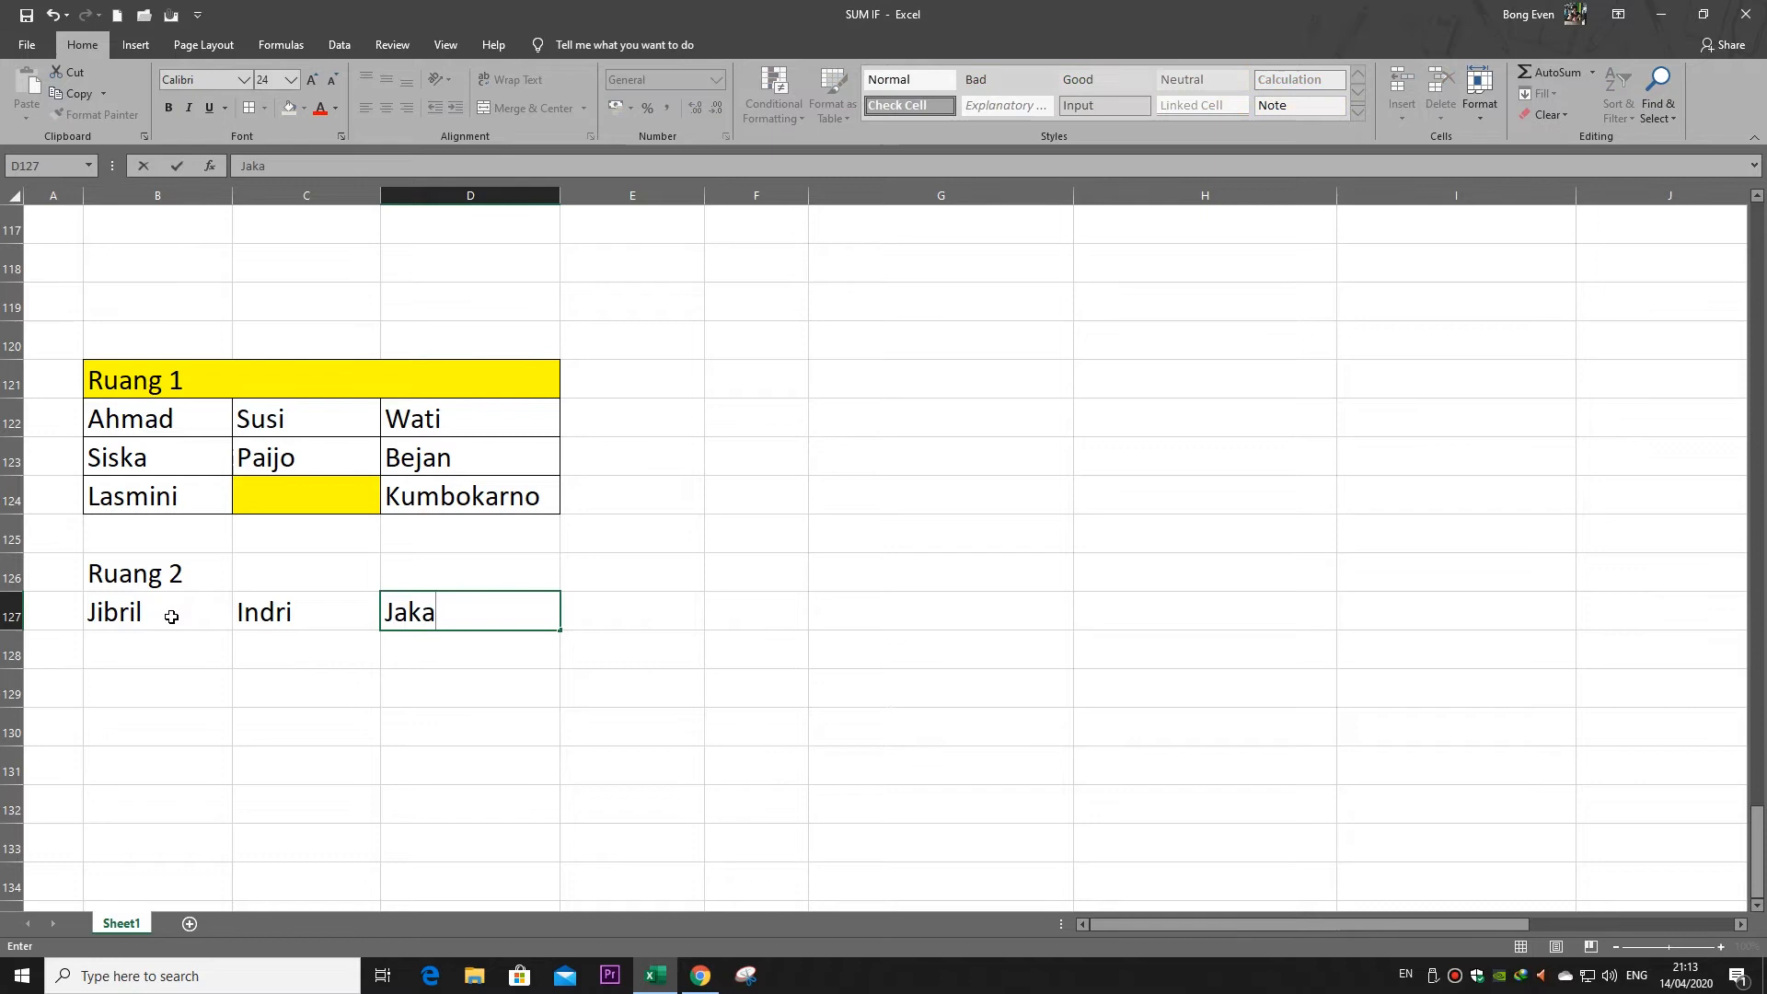
key(Return)
Enter the second row of three first names for Ruang 2 across B128:D128
key(Left)
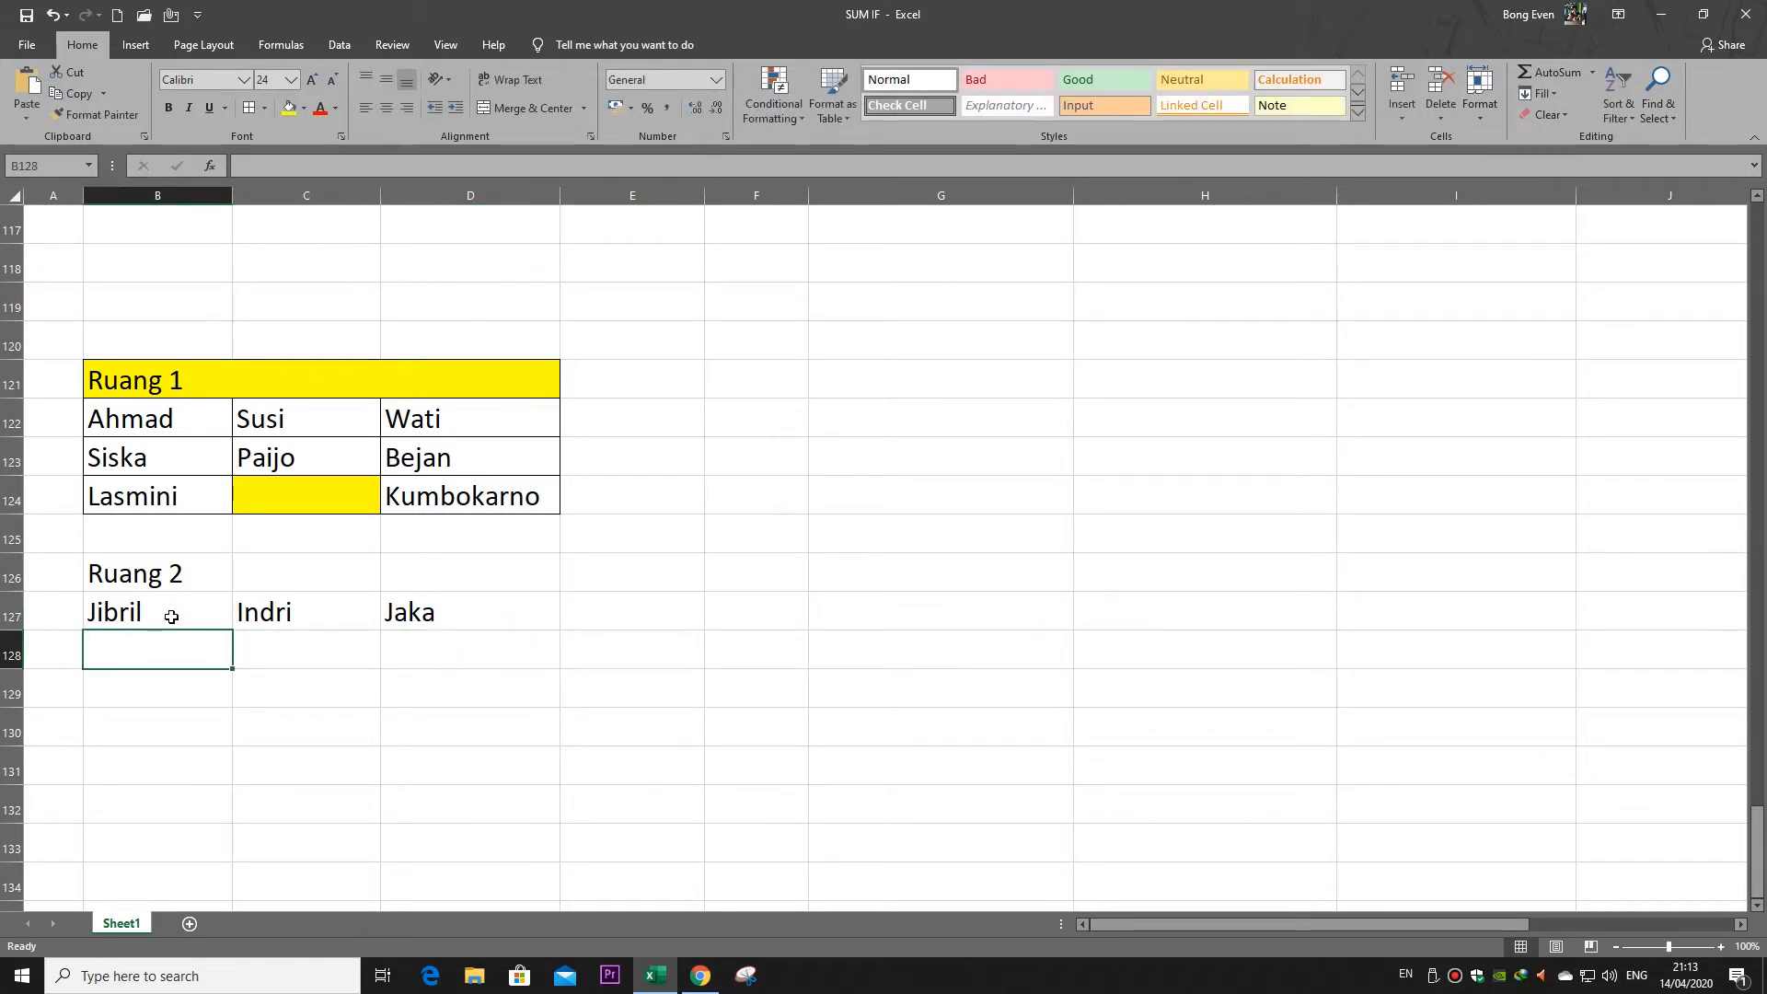
text(Suwto)
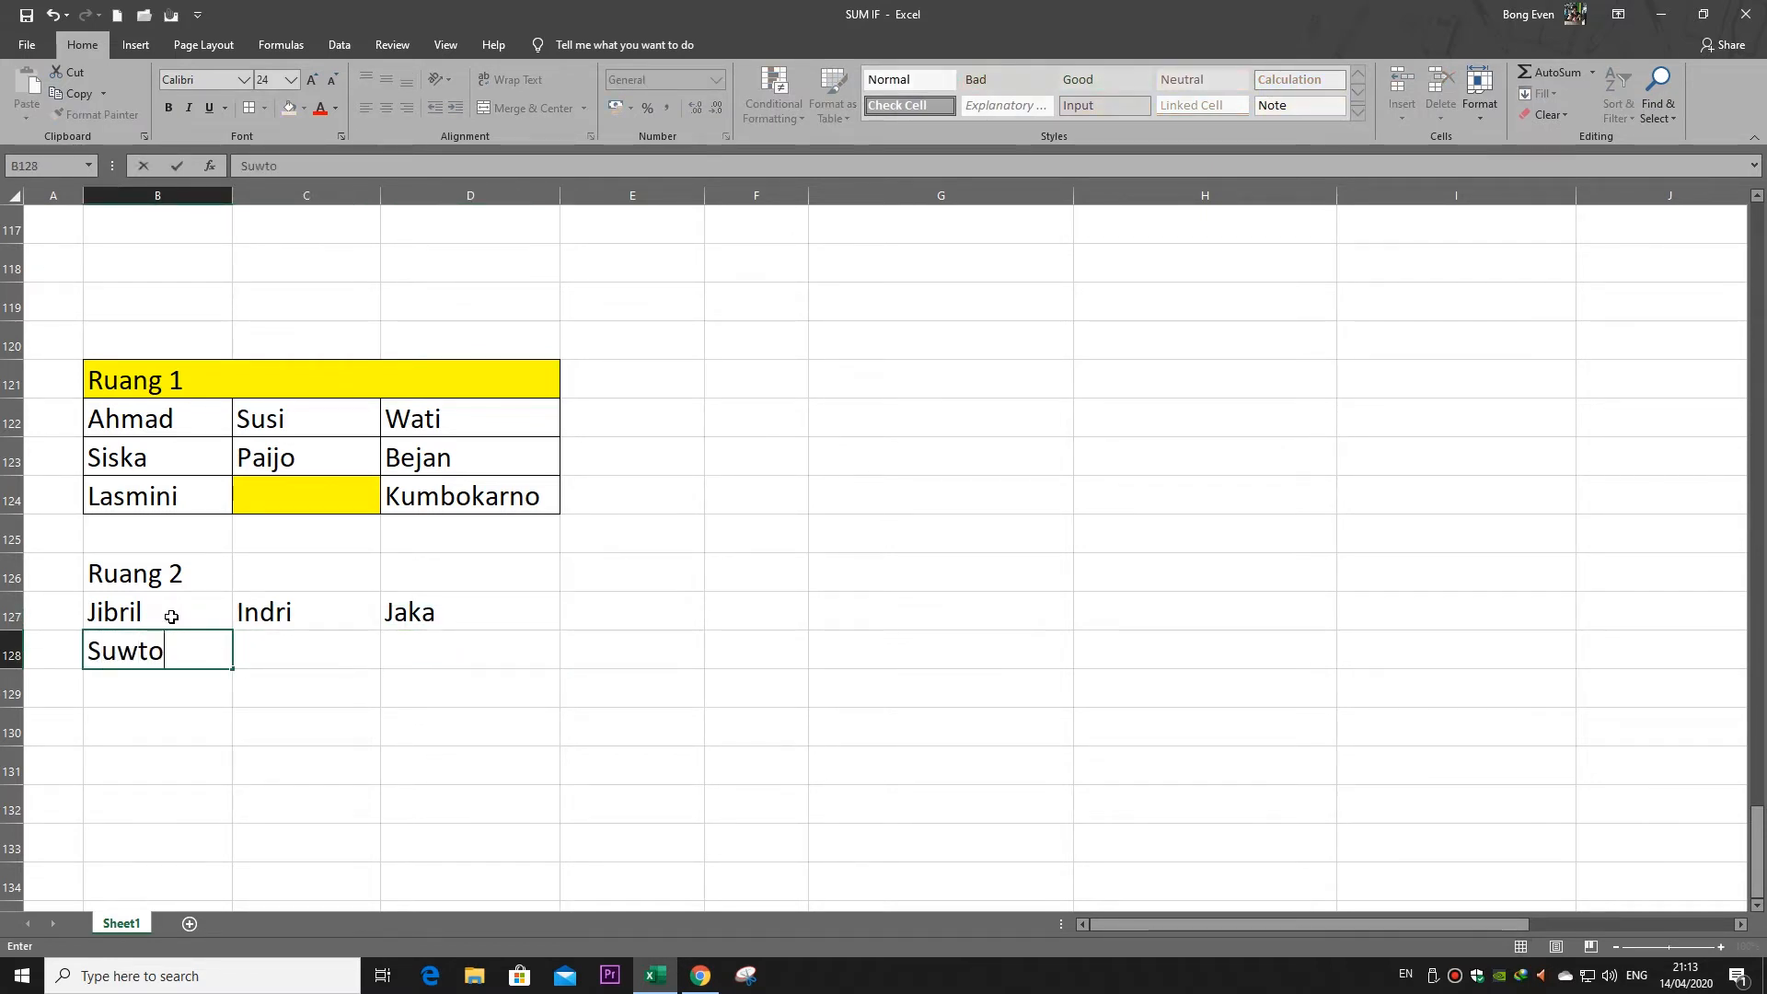
key(BackSpace)
key(BackSpace)
text(oto)
key(Tab)
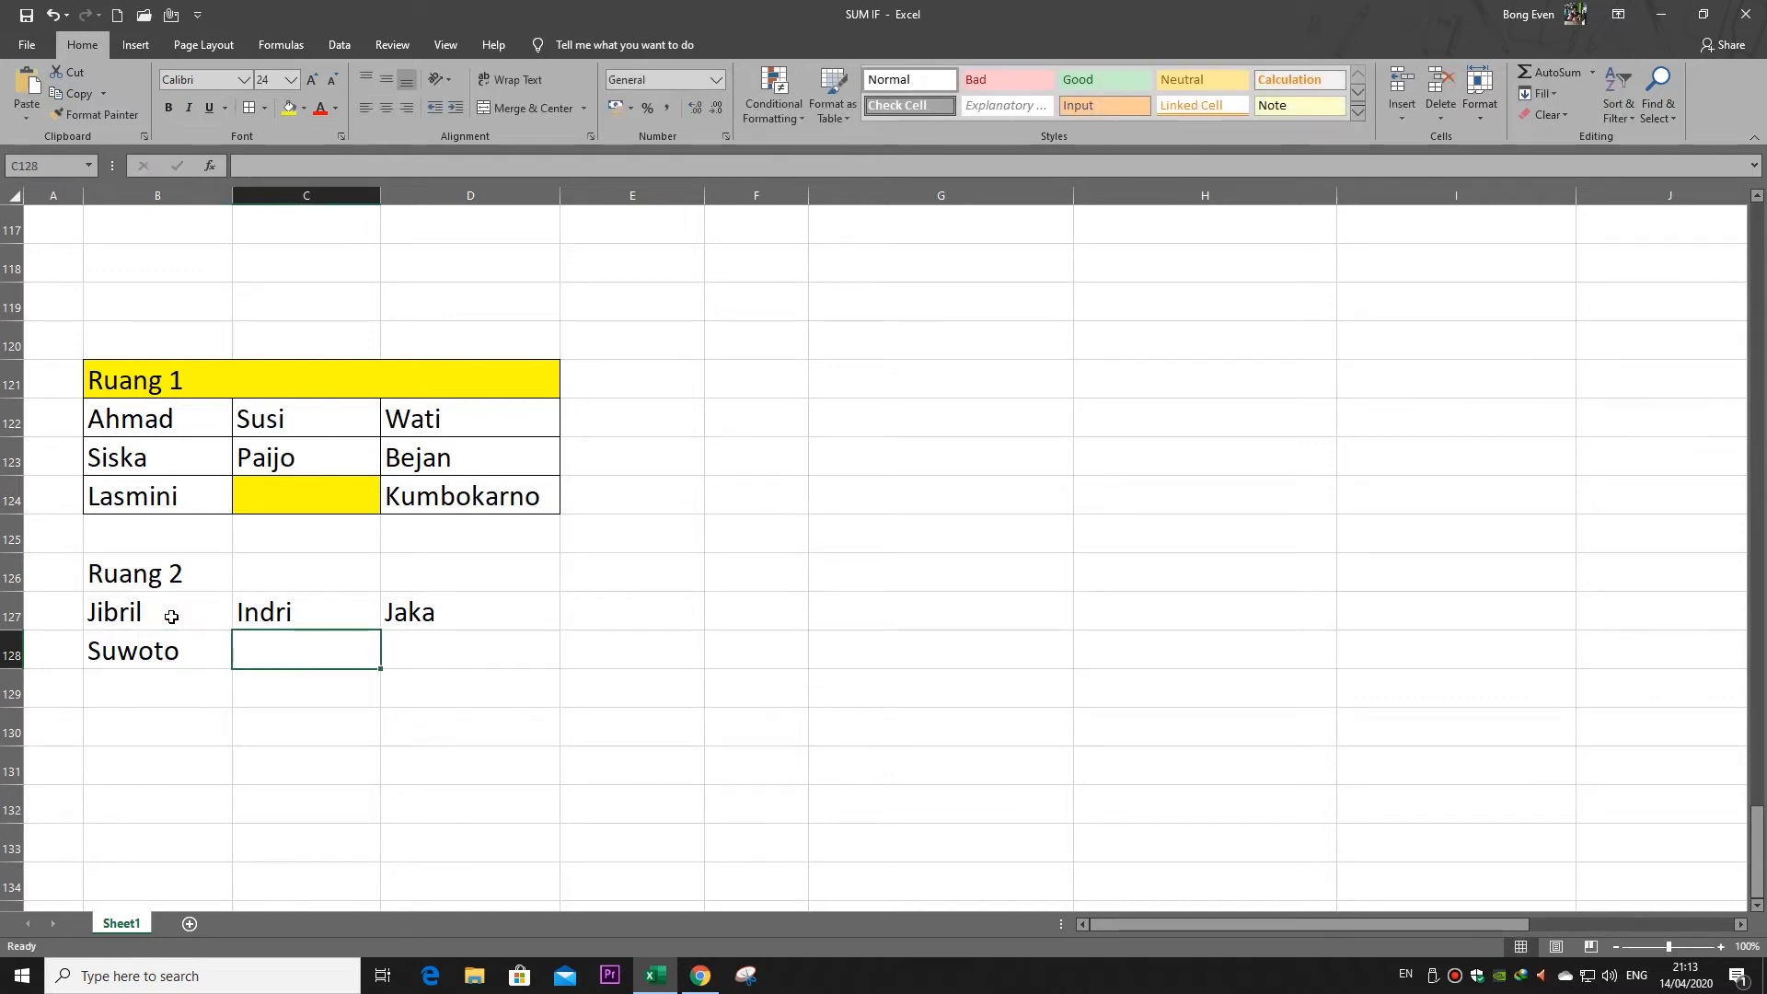
text(Agung)
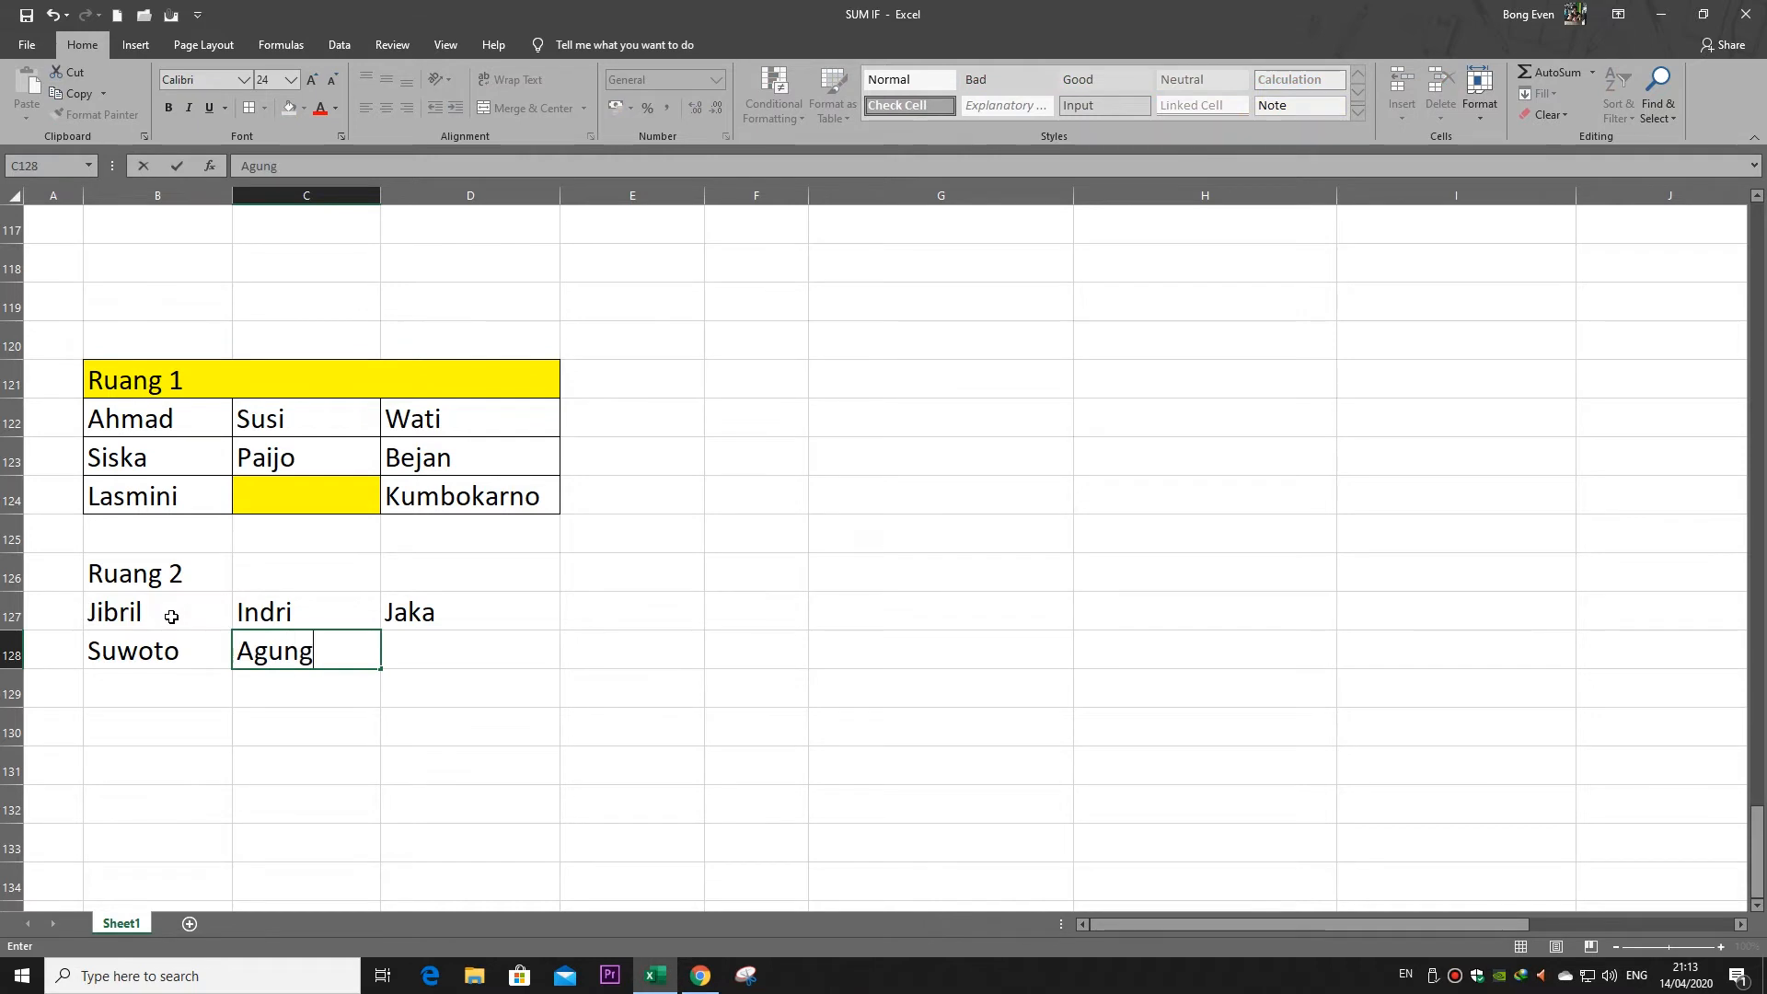
key(Tab)
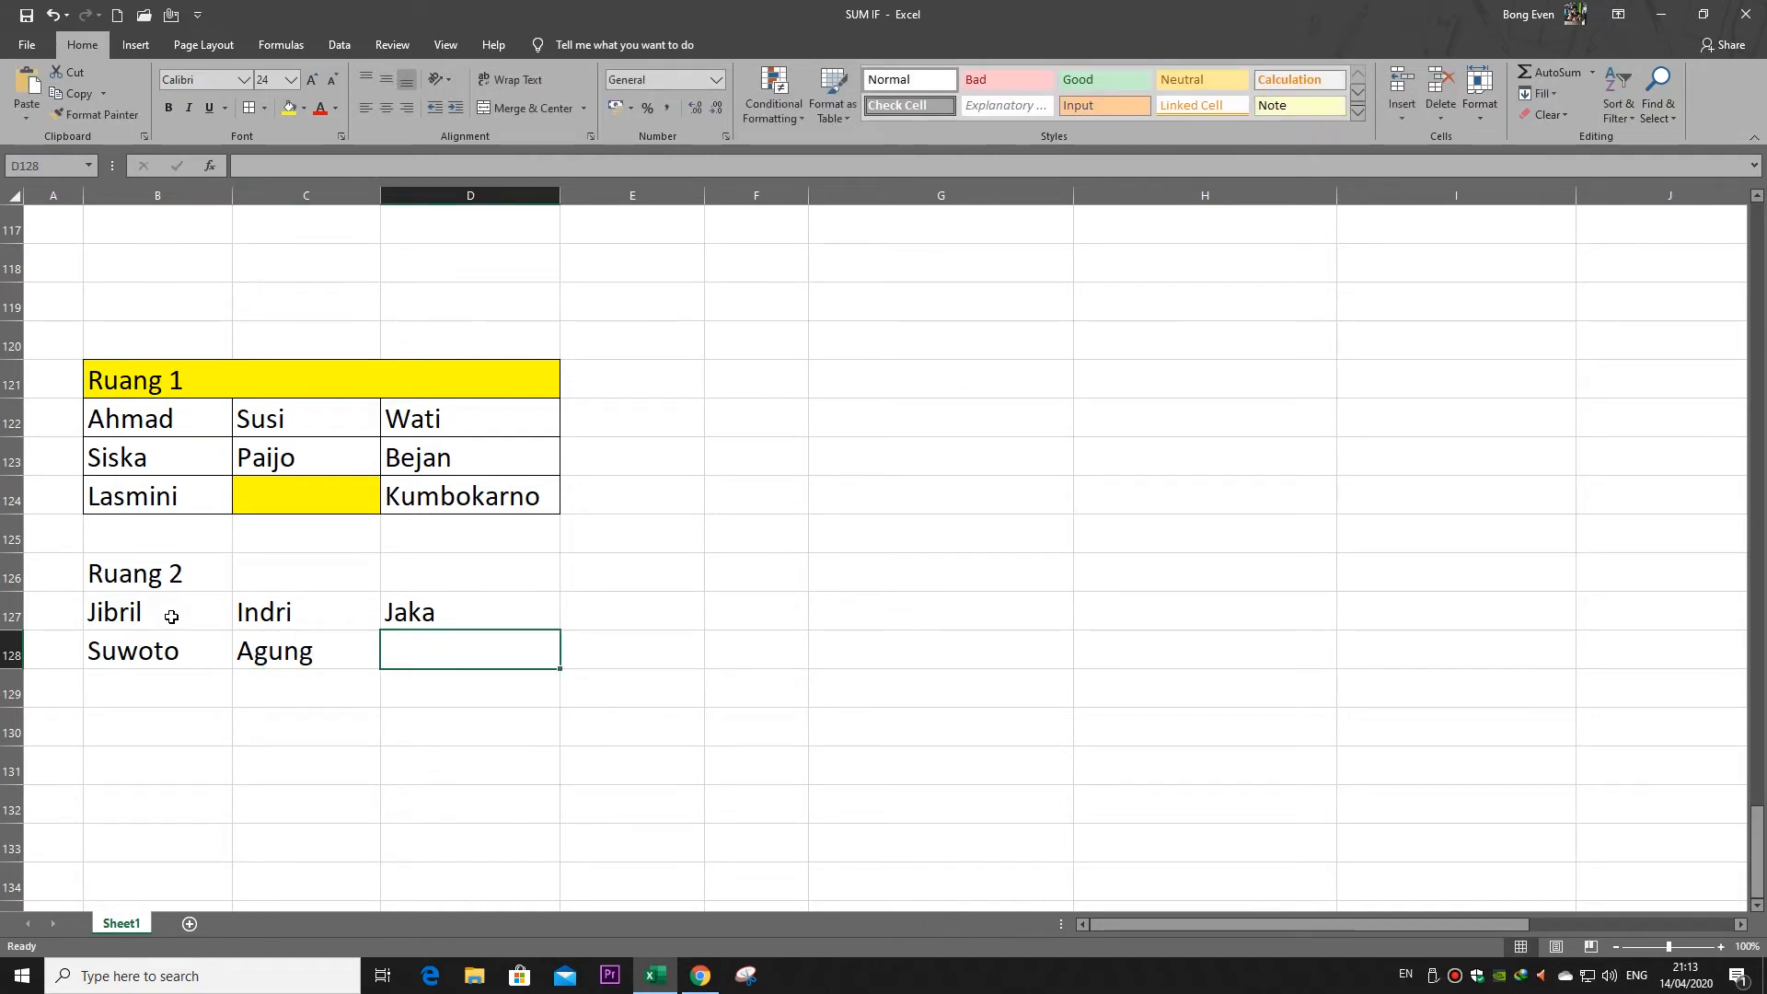
text(P)
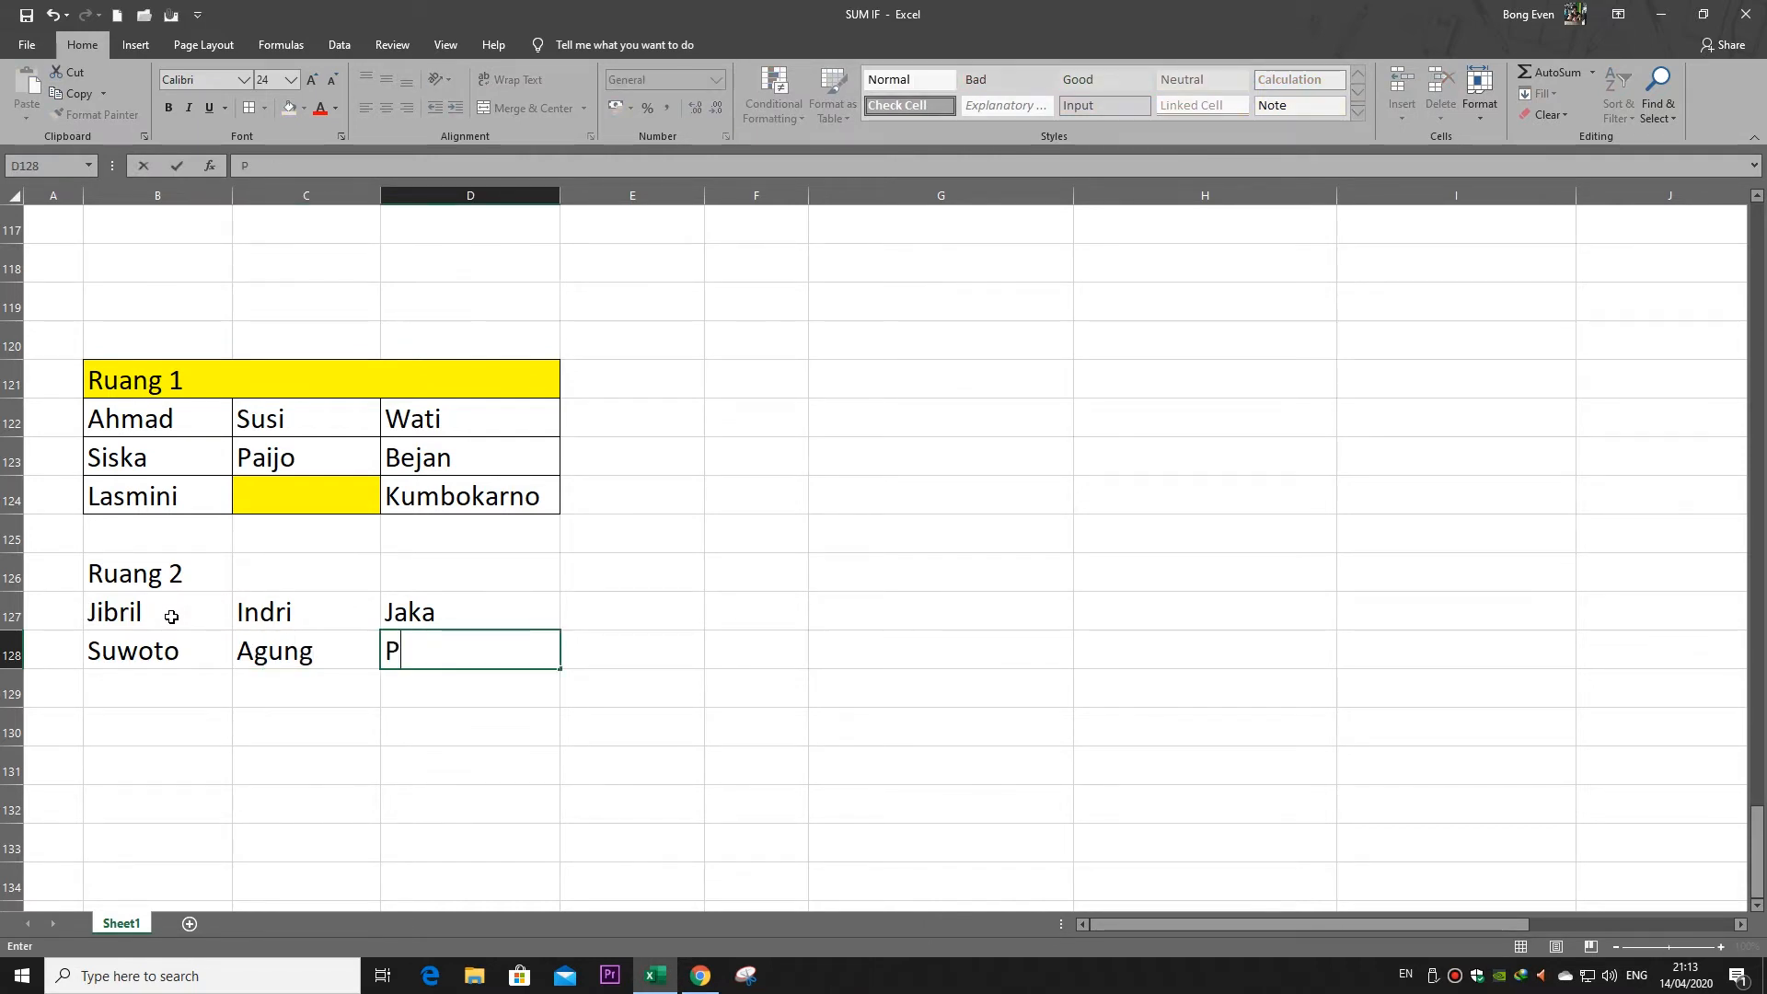
text(utro)
Enter four more people's first names for Ruang 2 in B129, B130, C130 and D129, leaving C129 and D130 empty
click(151, 690)
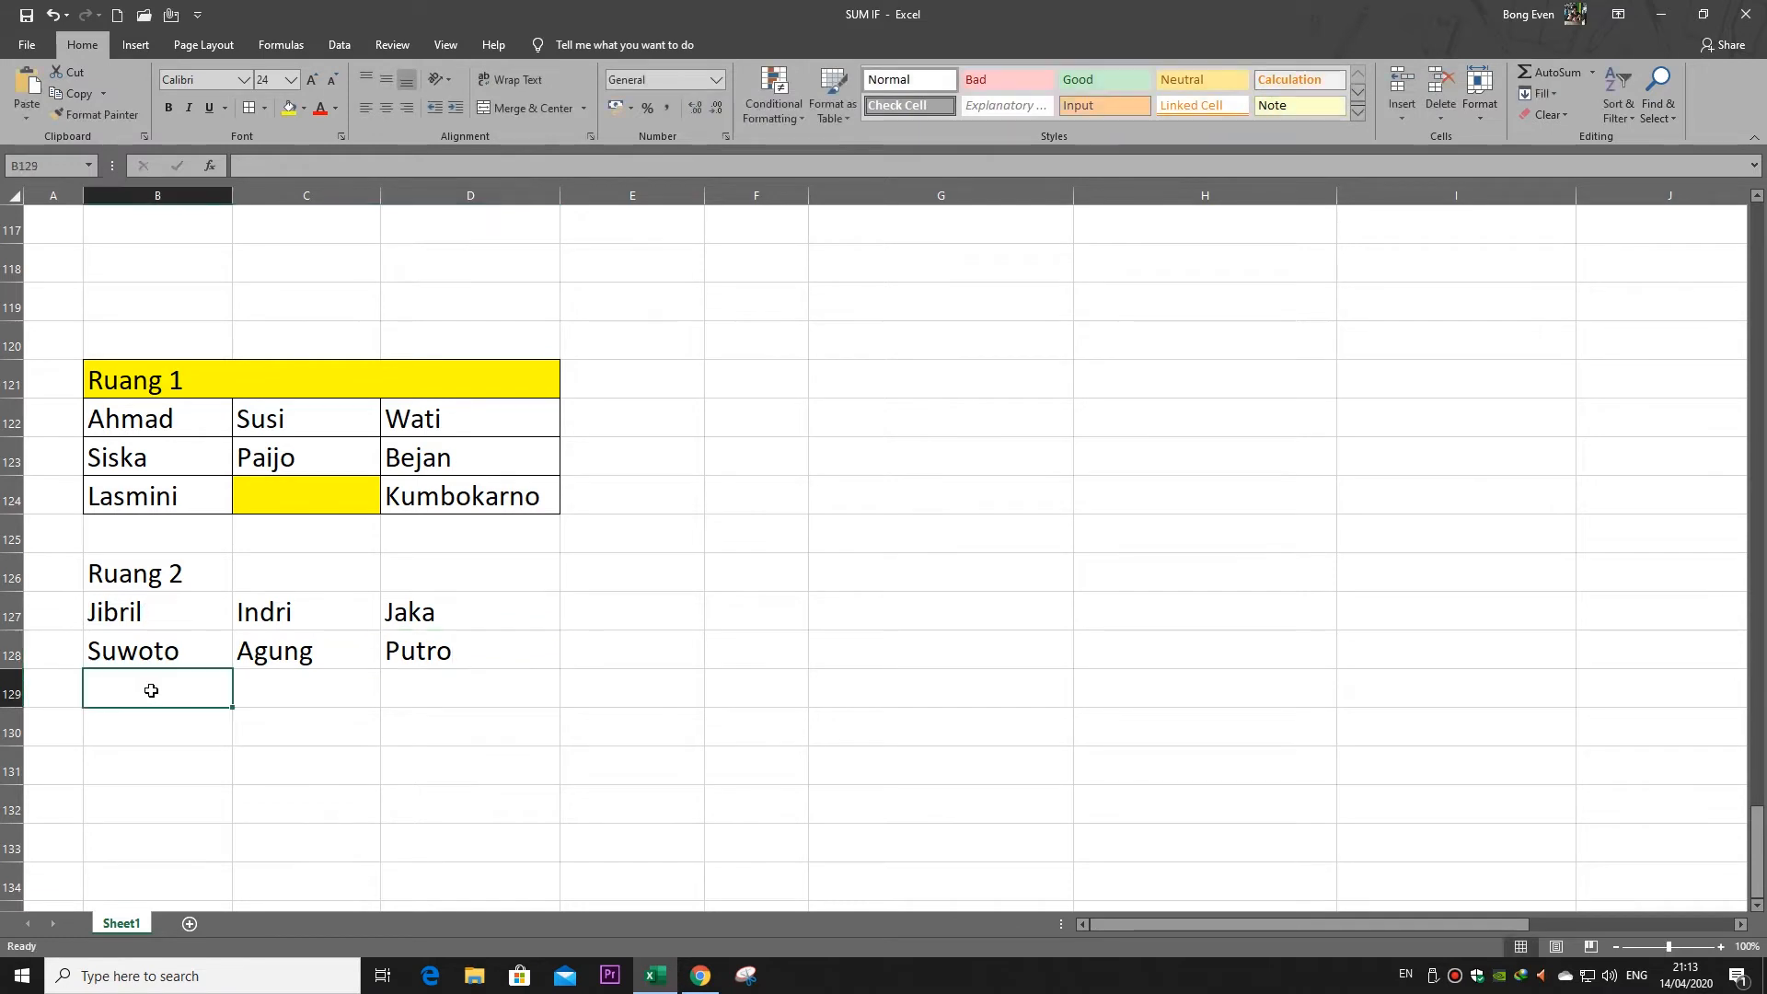
text(Nina)
key(Return)
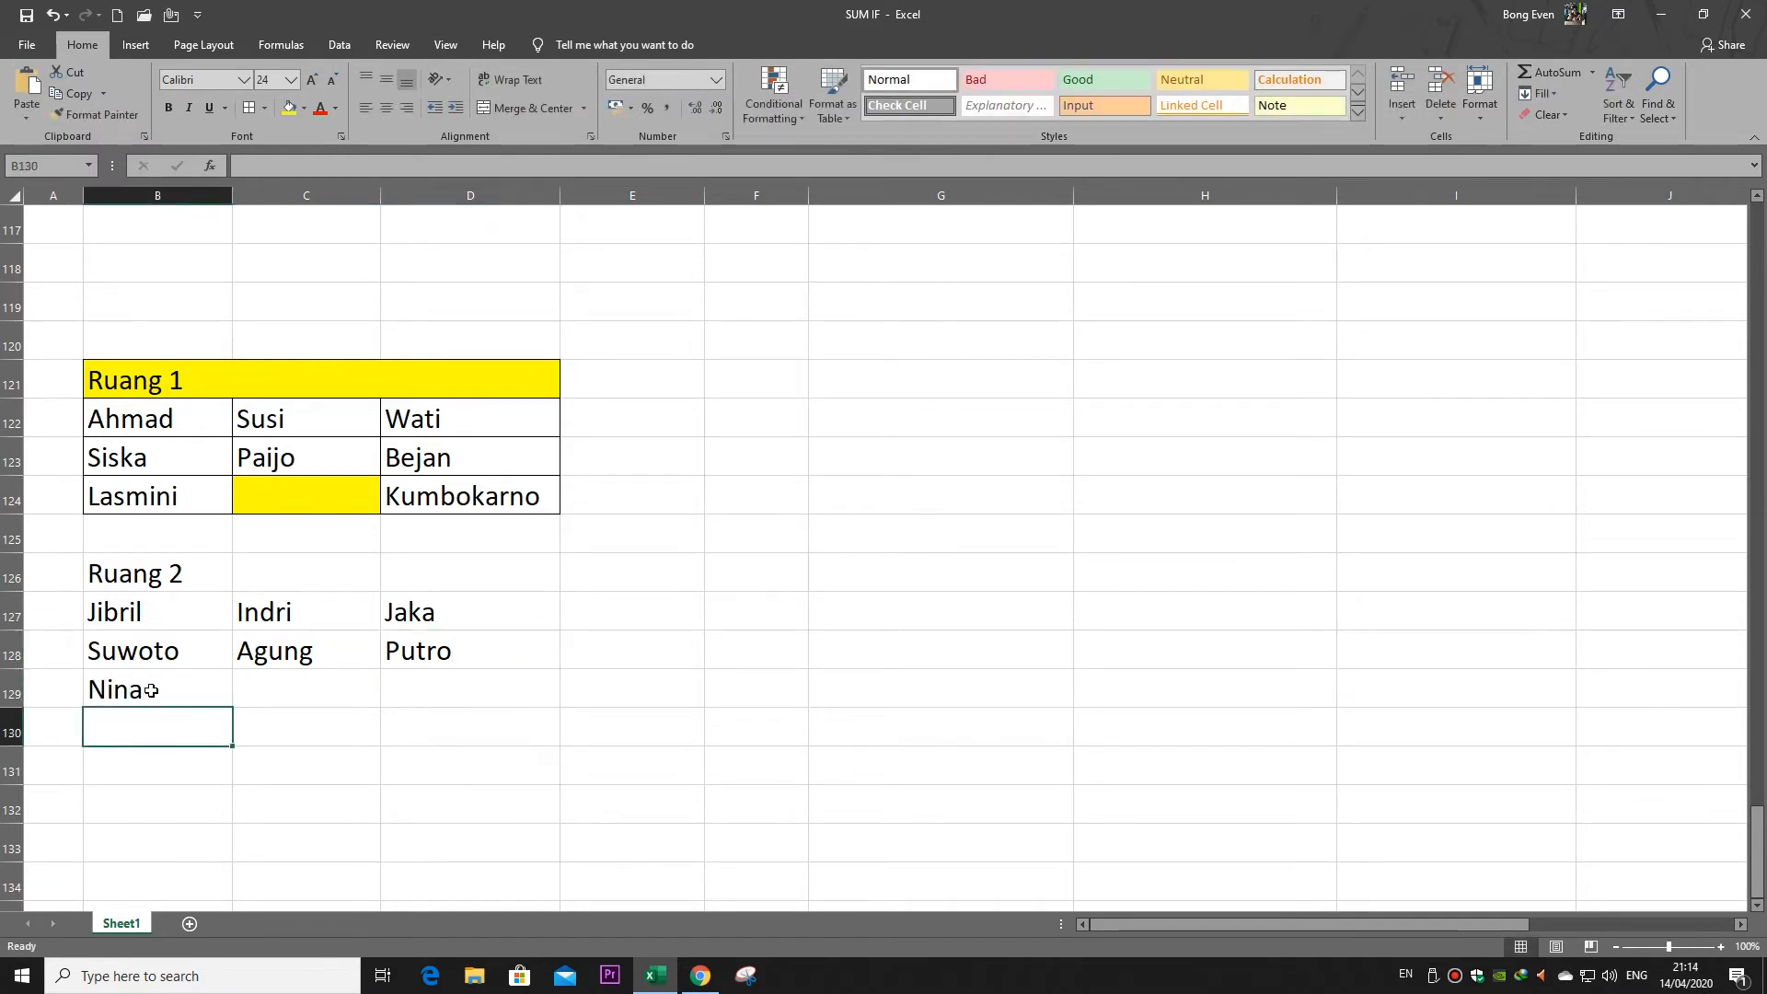
text(Beno)
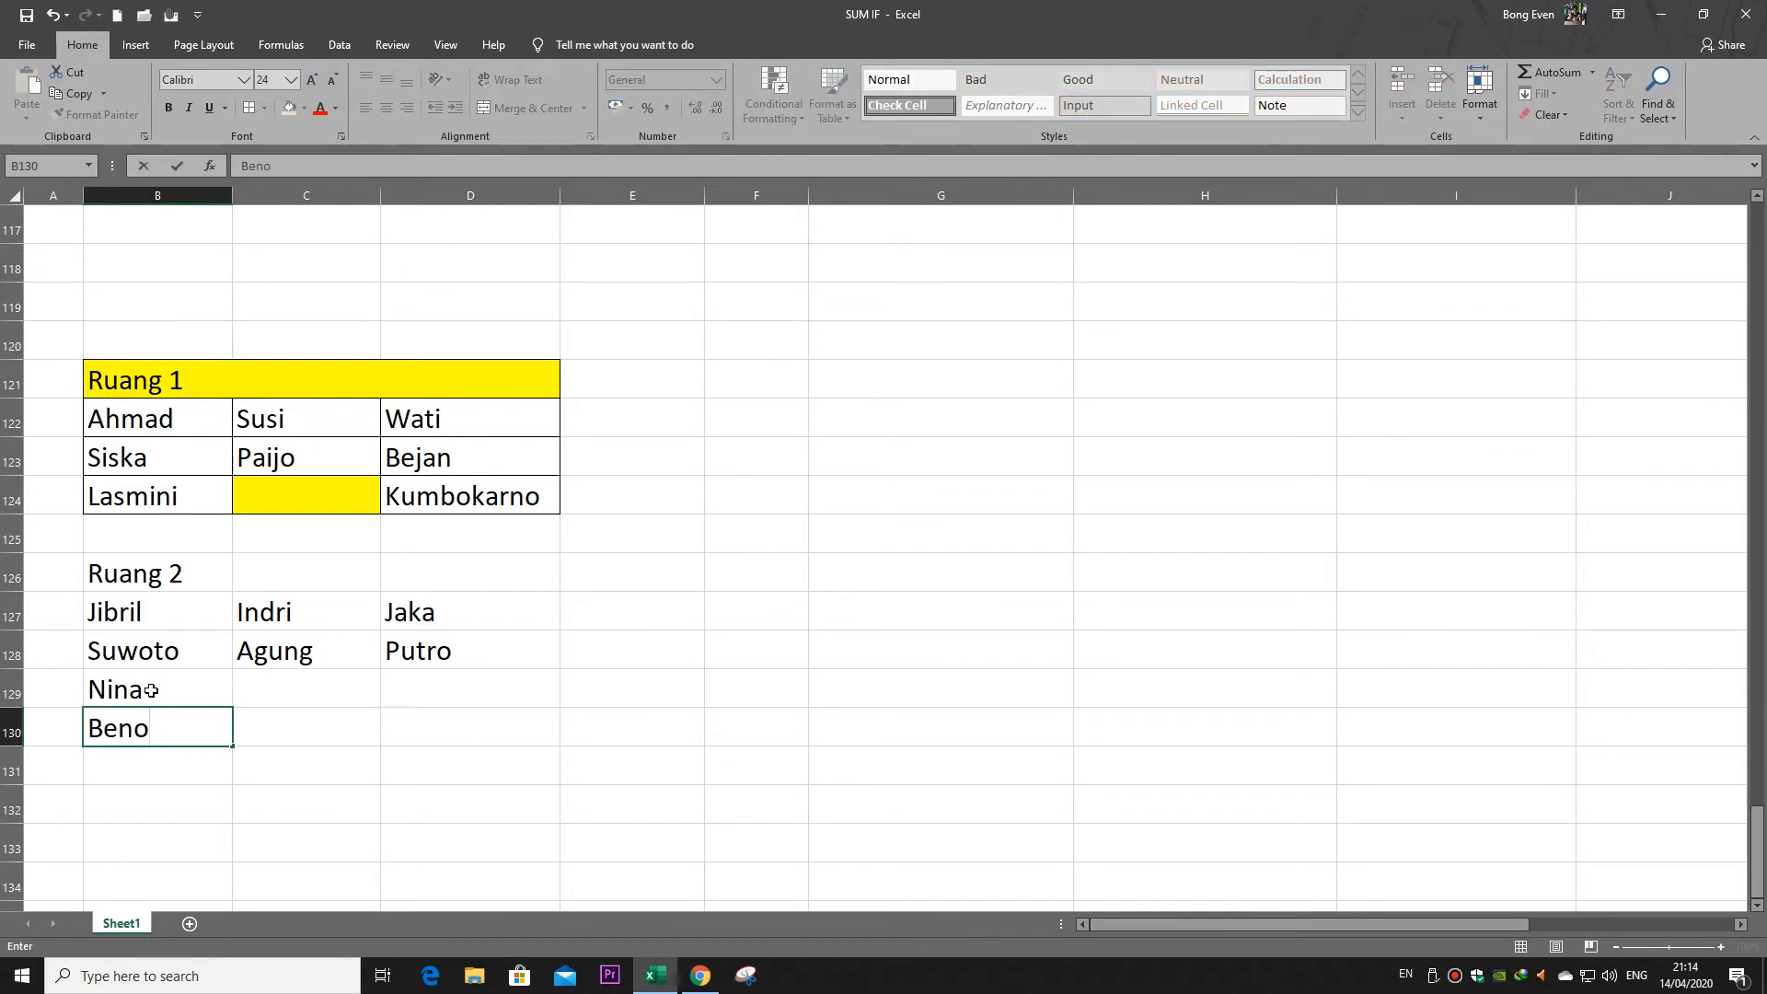
click(281, 727)
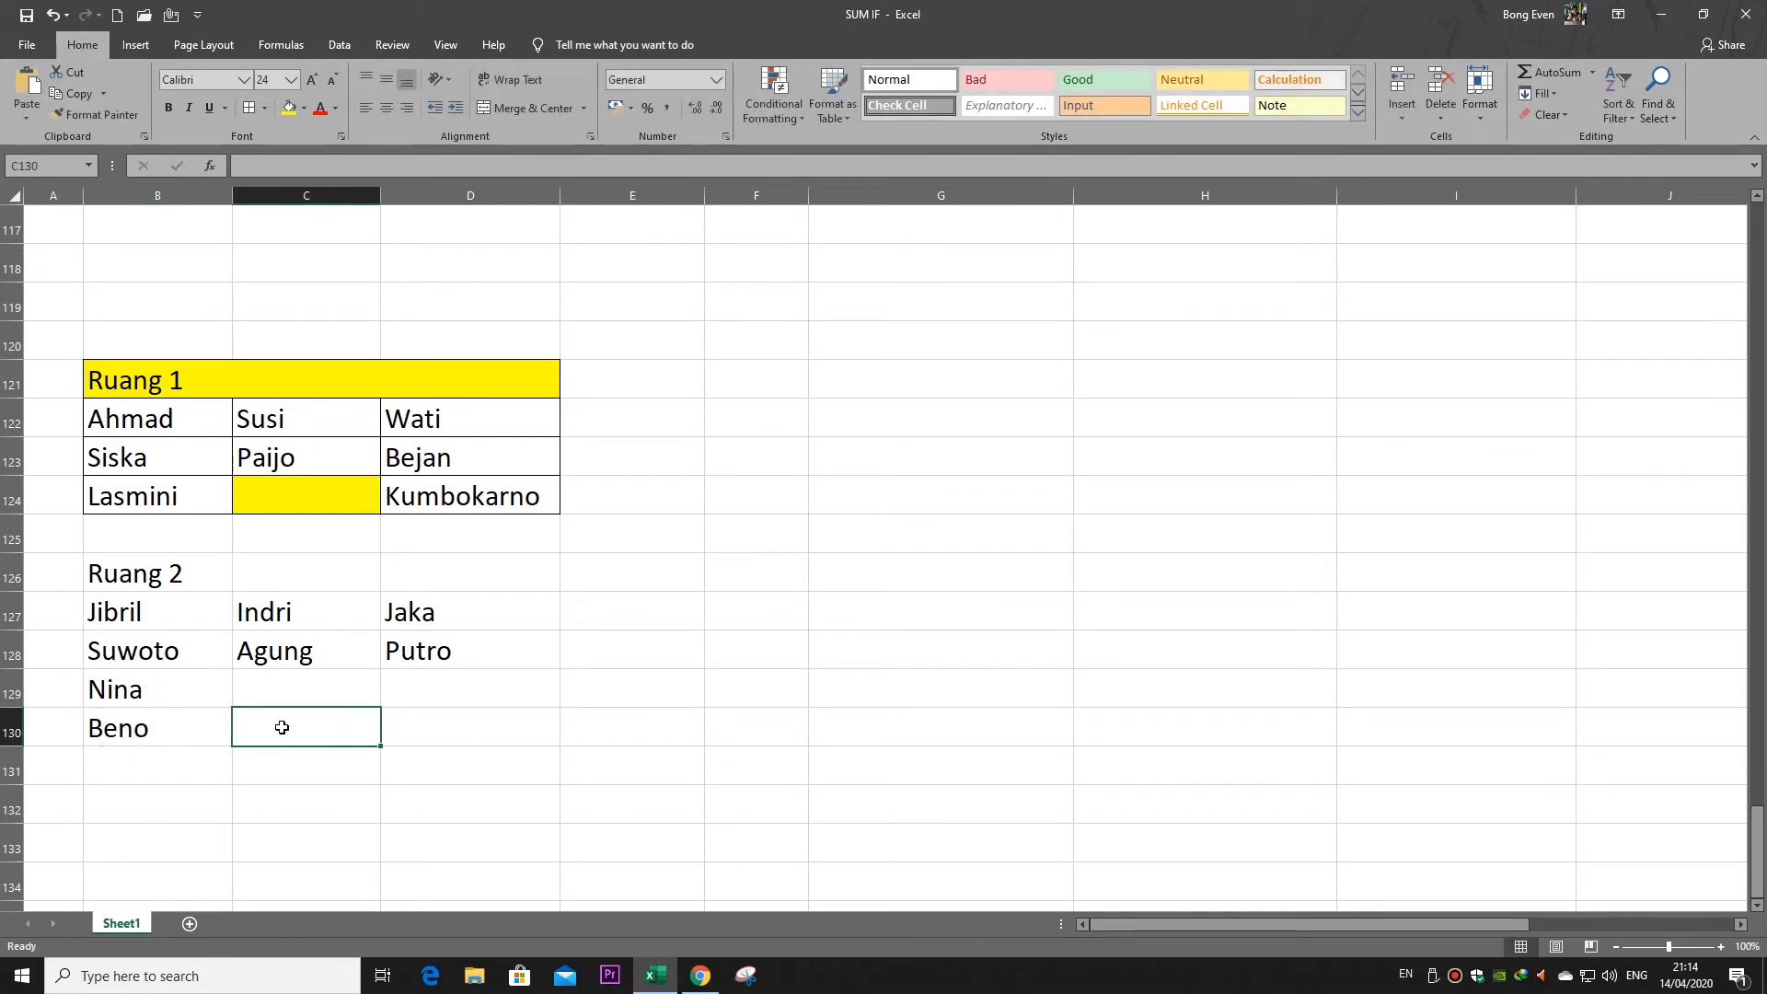
text(K)
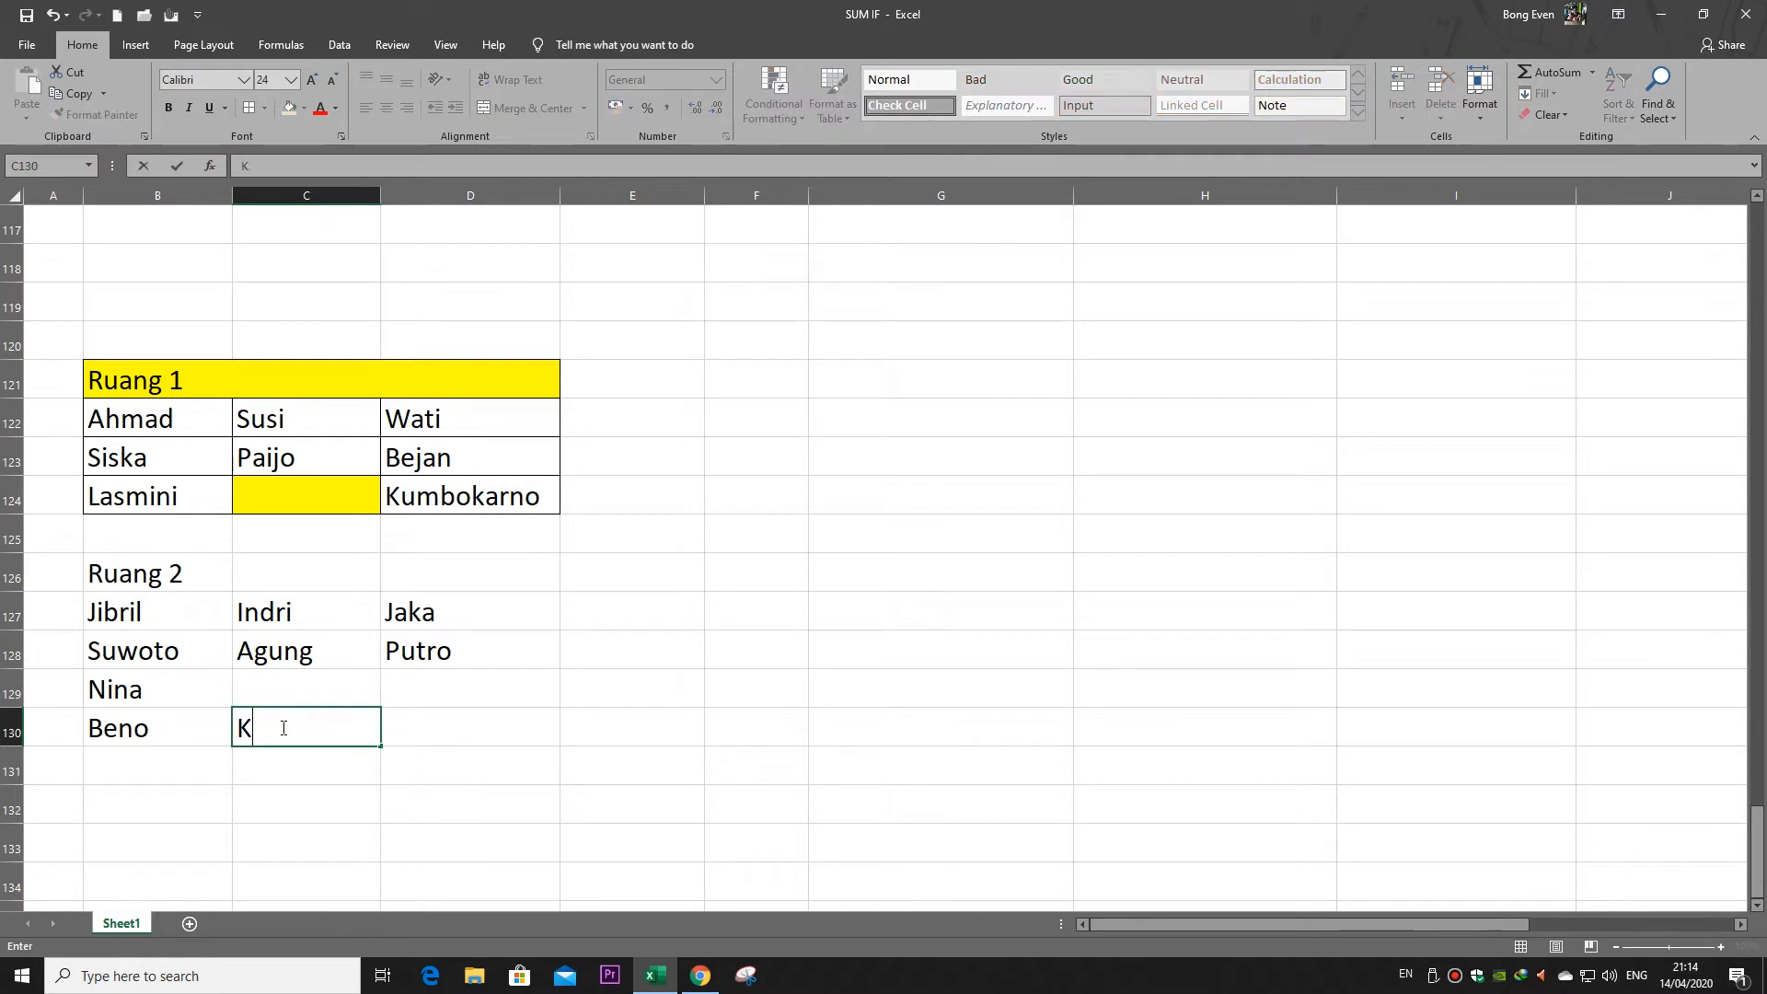
text(atmini)
click(465, 691)
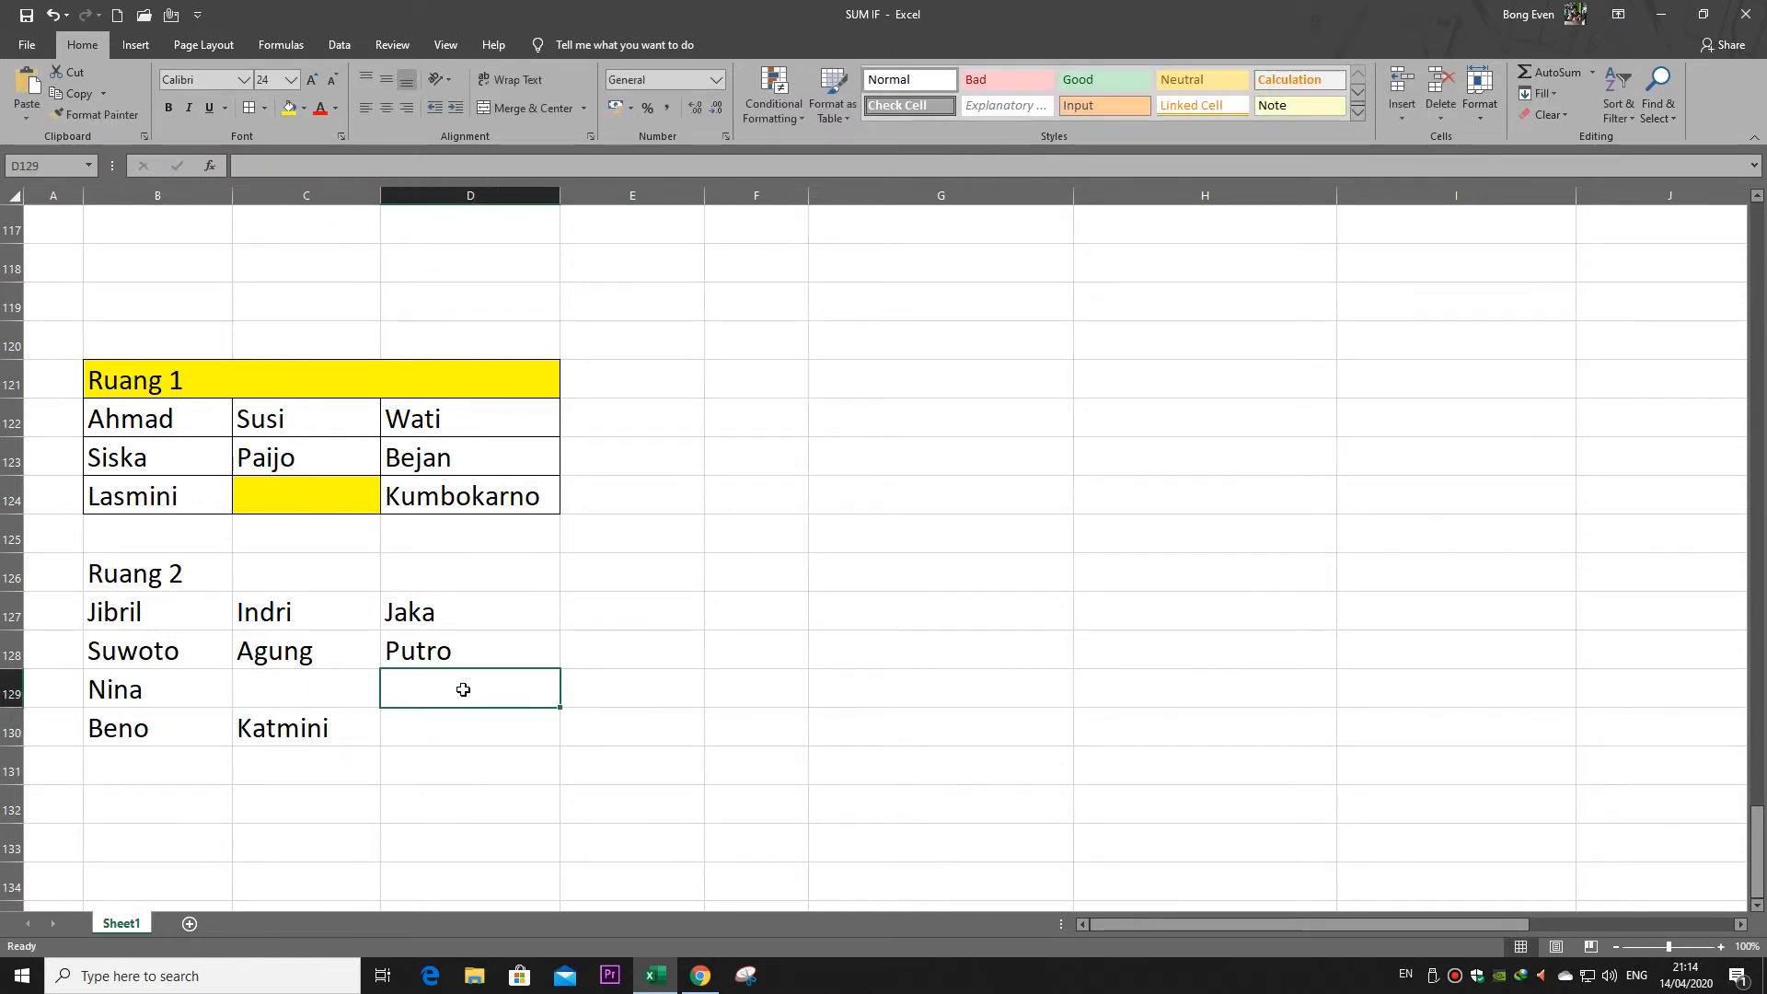
text(Beti)
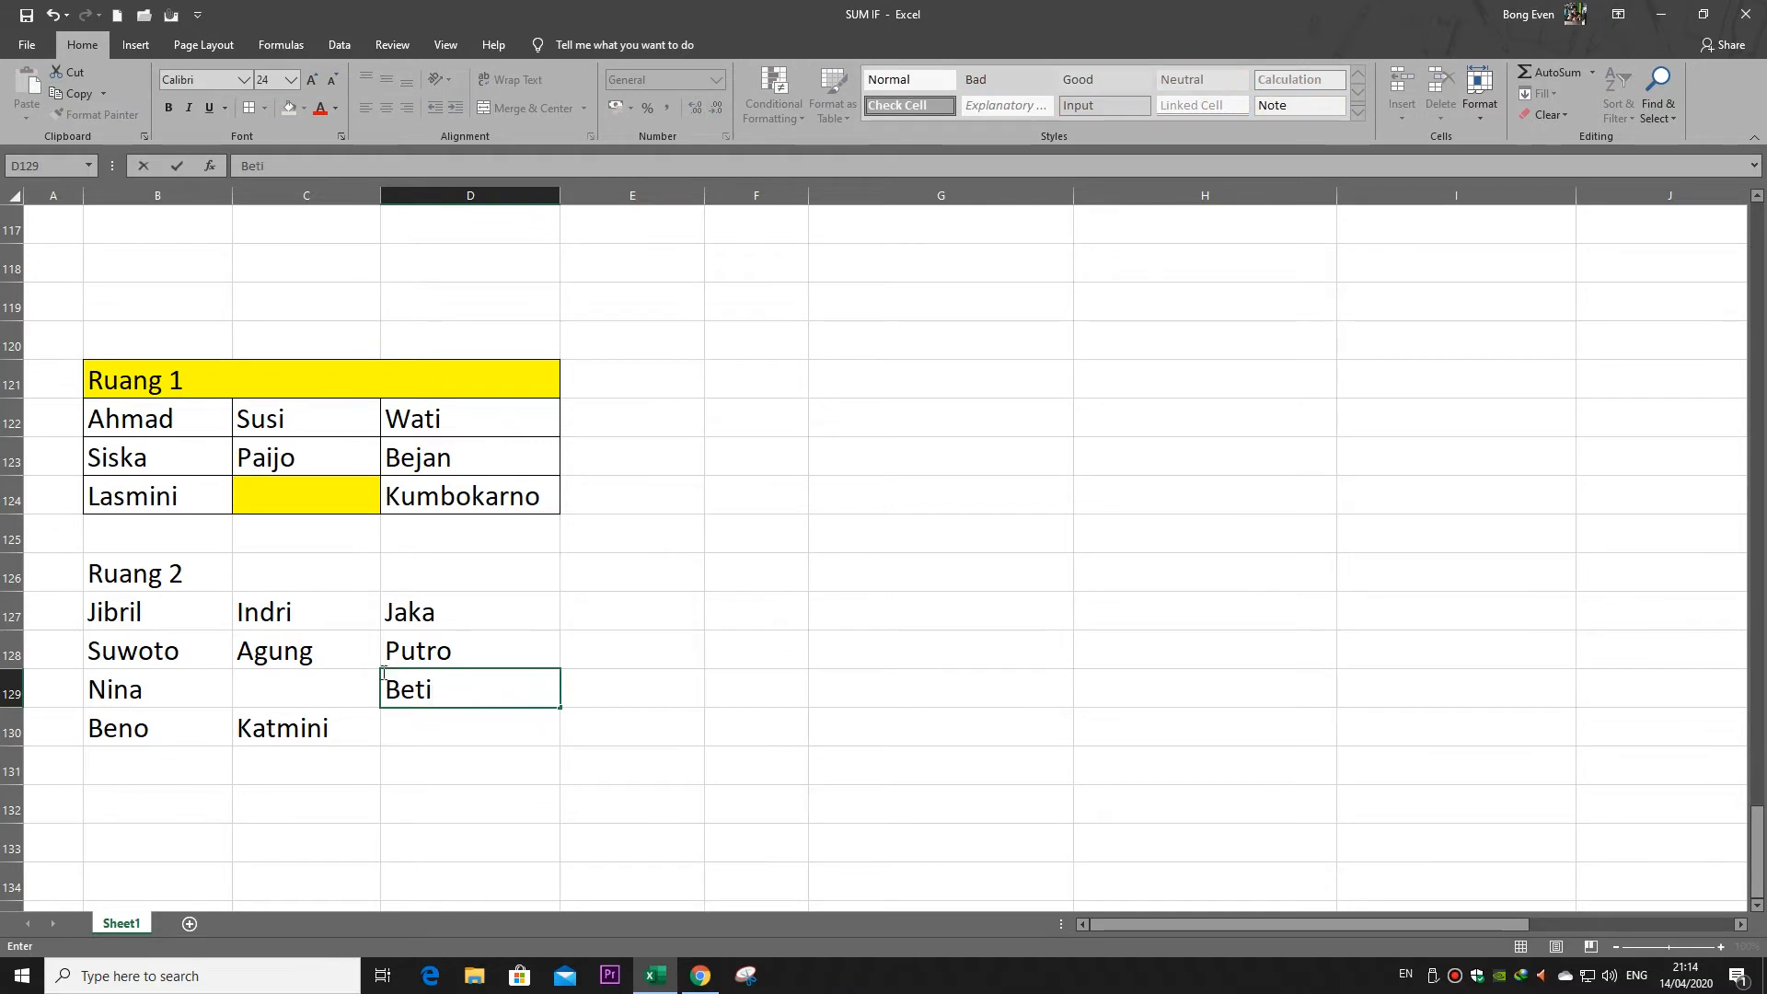
Merge the heading cells B126:D126 and left-align the "Ruang 2" text
drag(185, 573, 428, 571)
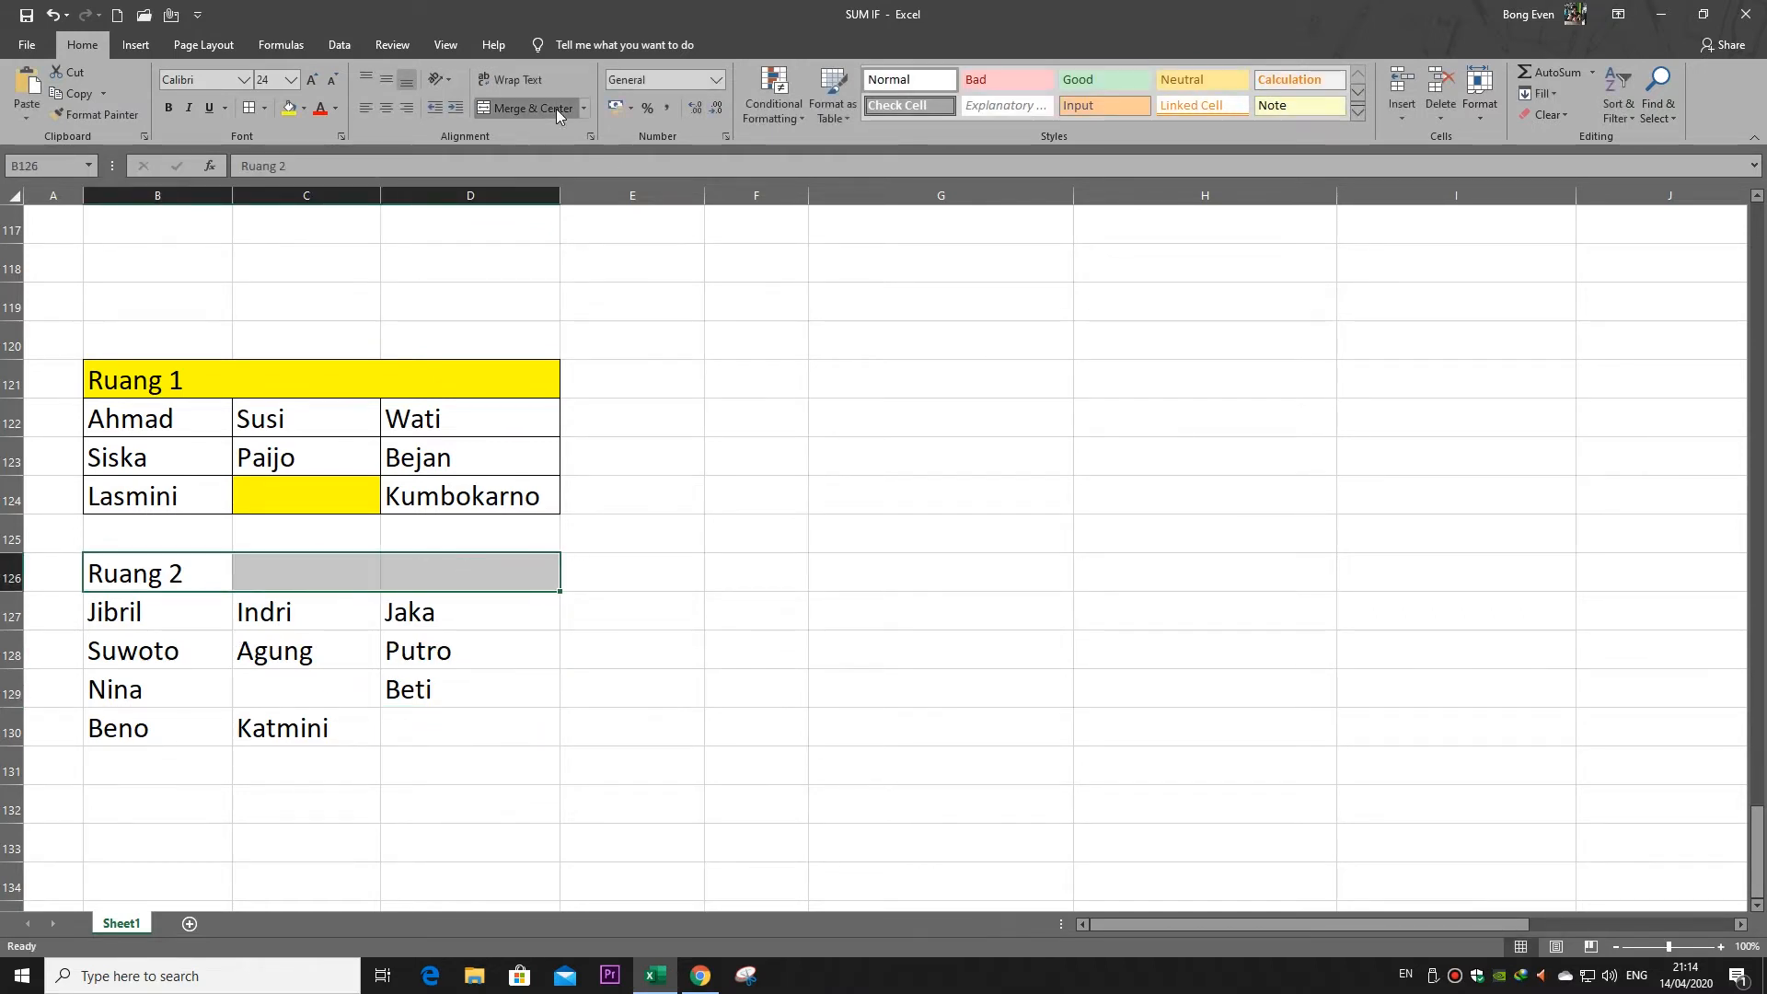
click(532, 108)
click(366, 107)
Fill the merged "Ruang 2" heading and the empty cells C129 and D130 with yellow
click(289, 107)
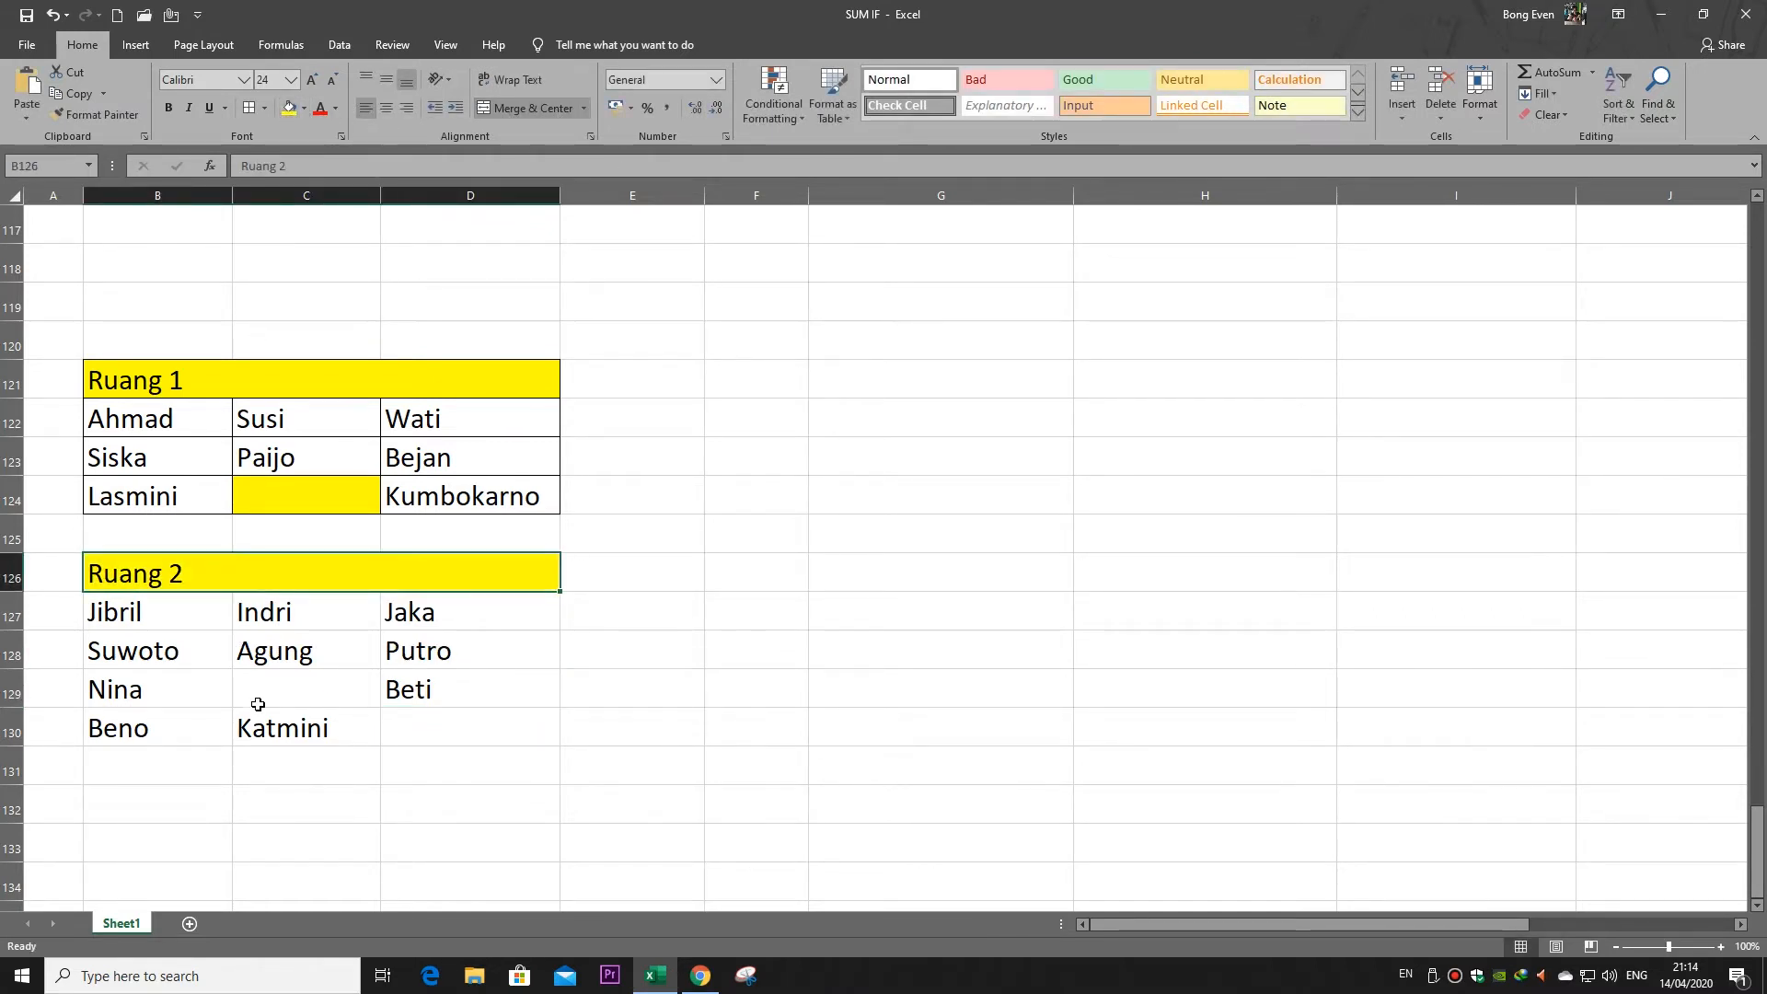
click(249, 689)
click(289, 107)
click(468, 723)
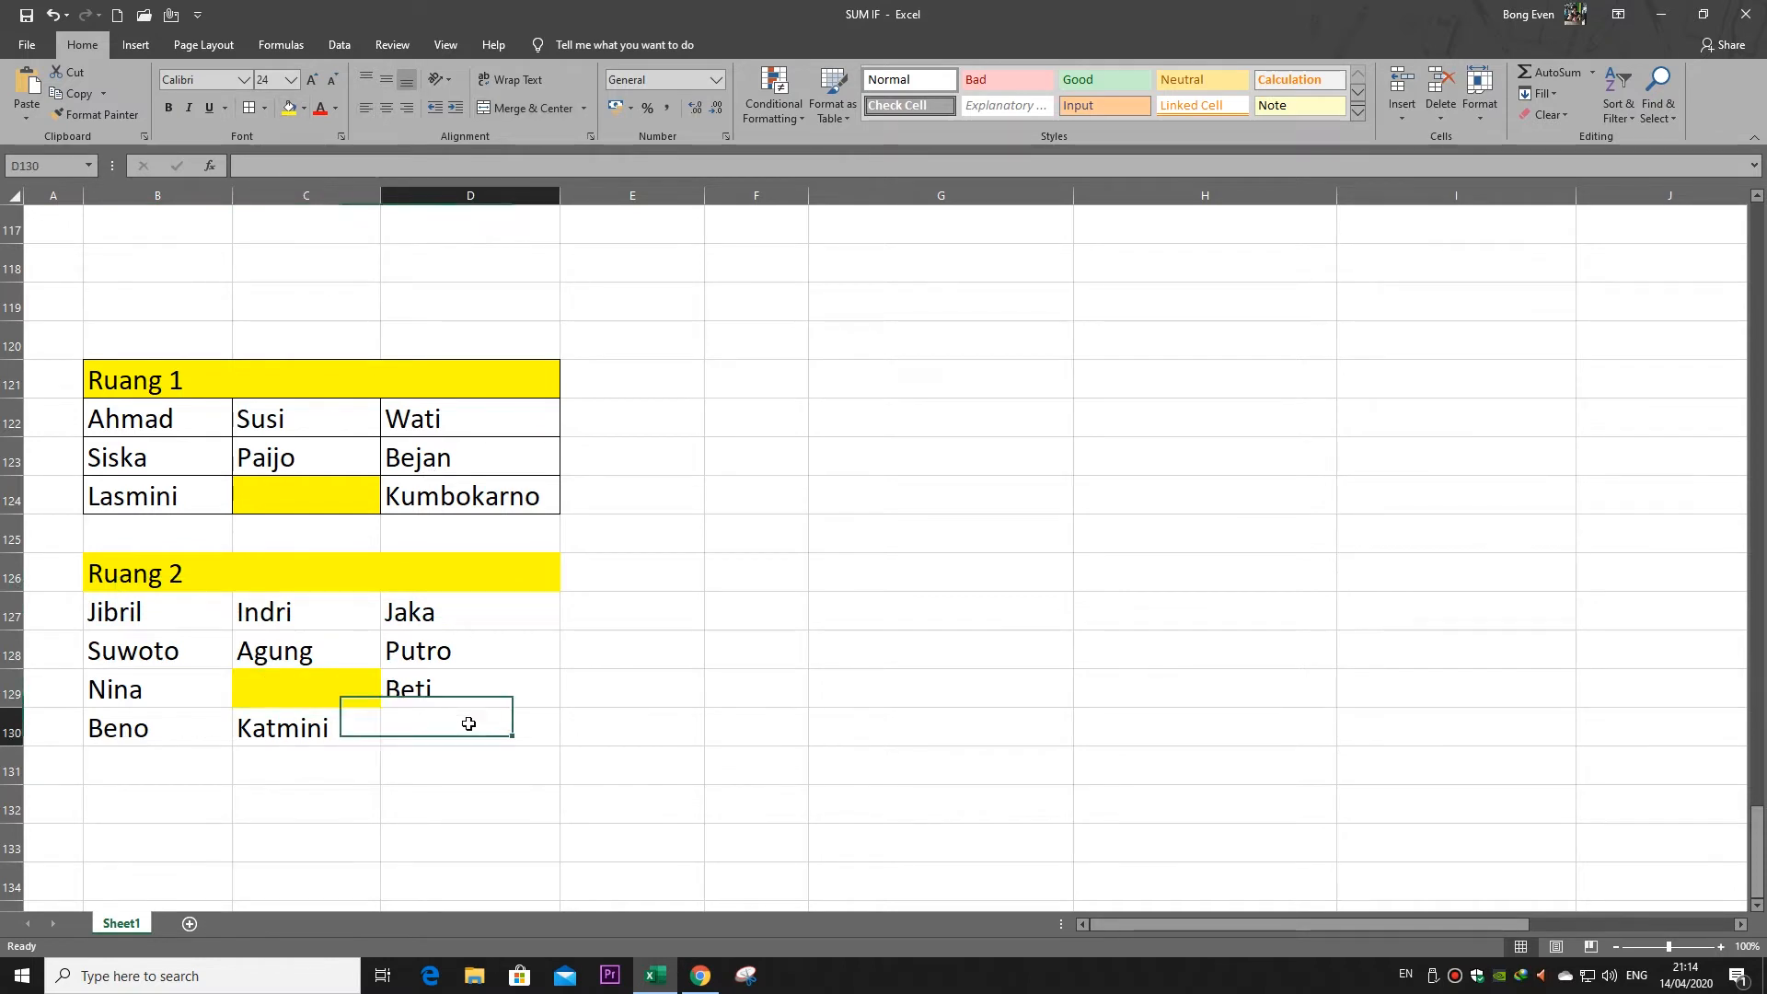
click(288, 107)
Apply borders to all cells of the Ruang 2 table, B126:D130
drag(120, 575, 495, 728)
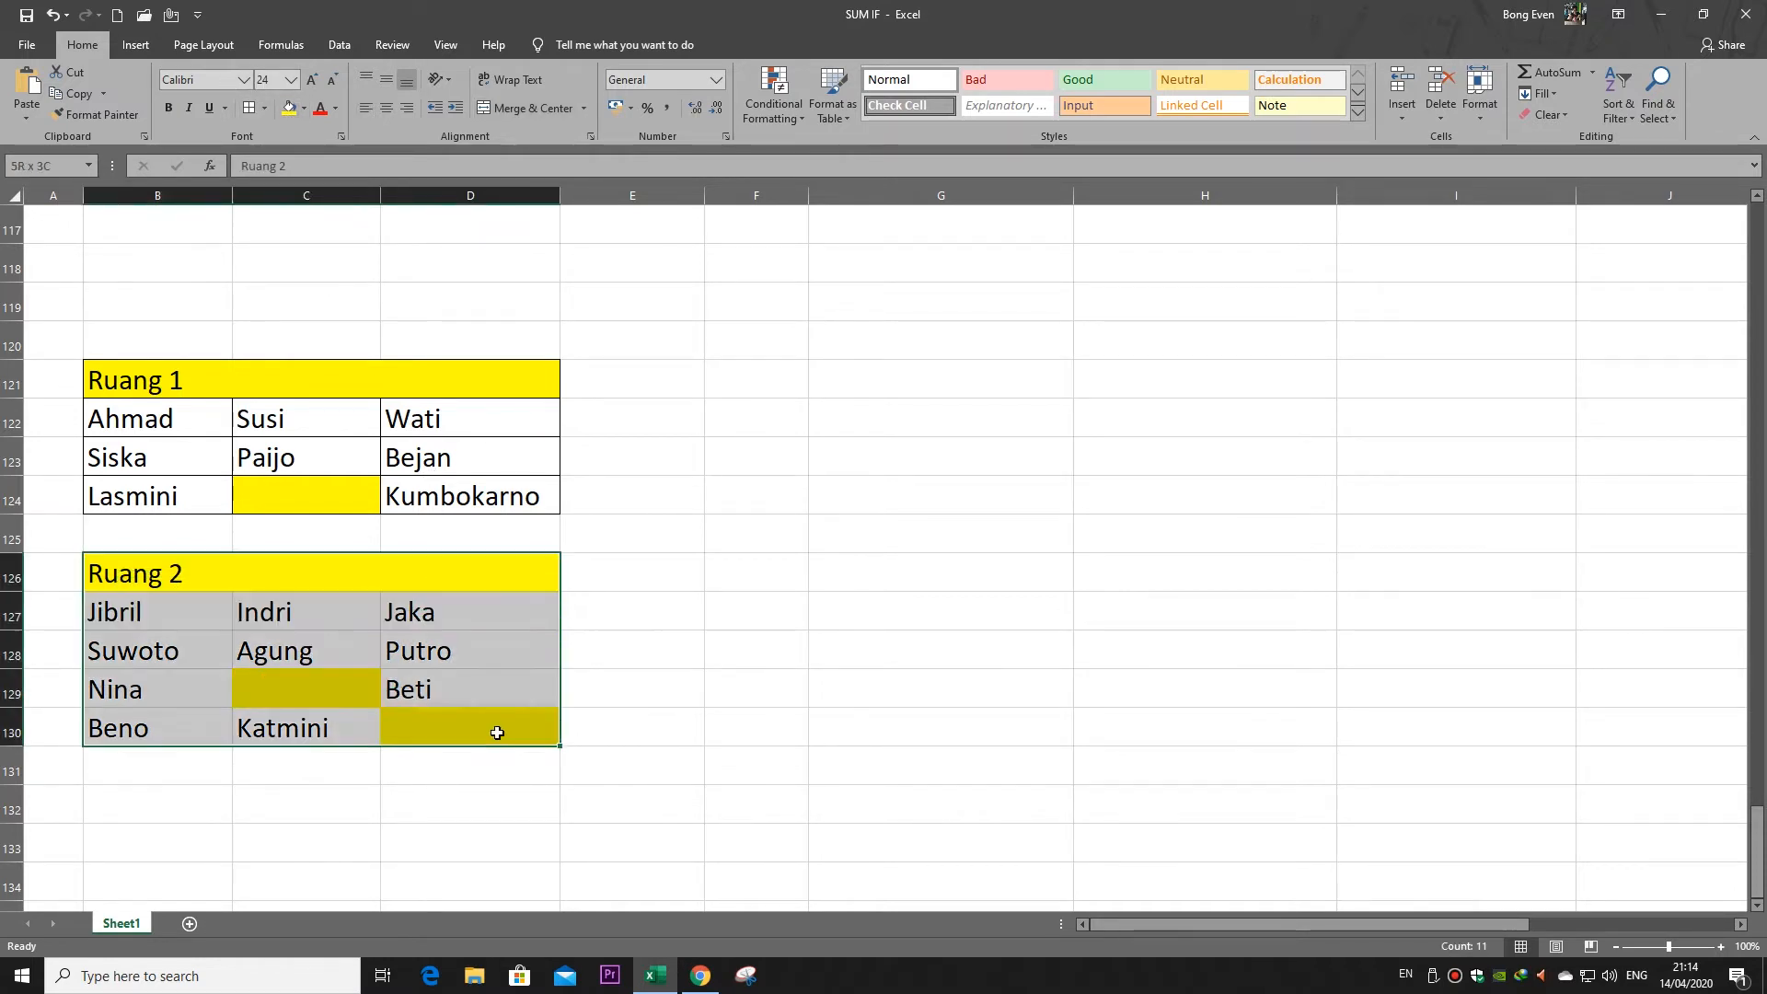
click(248, 107)
click(674, 571)
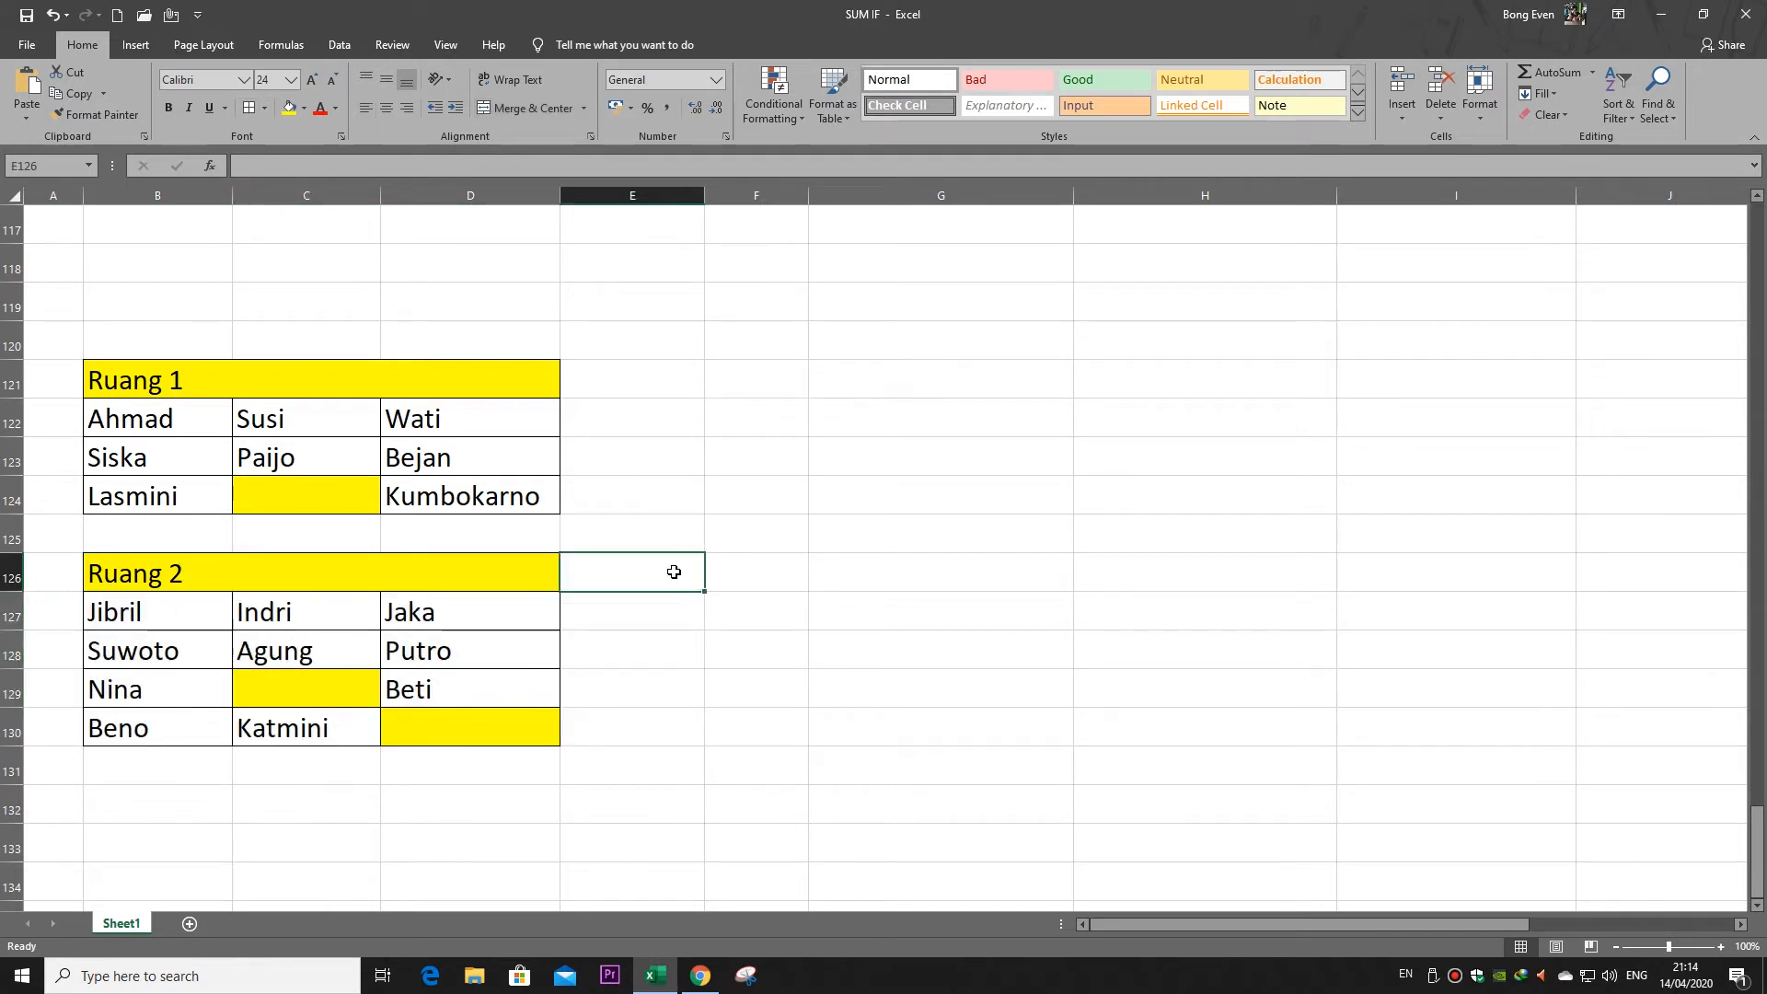
key(Up)
key(Up)
key(Up)
key(Up)
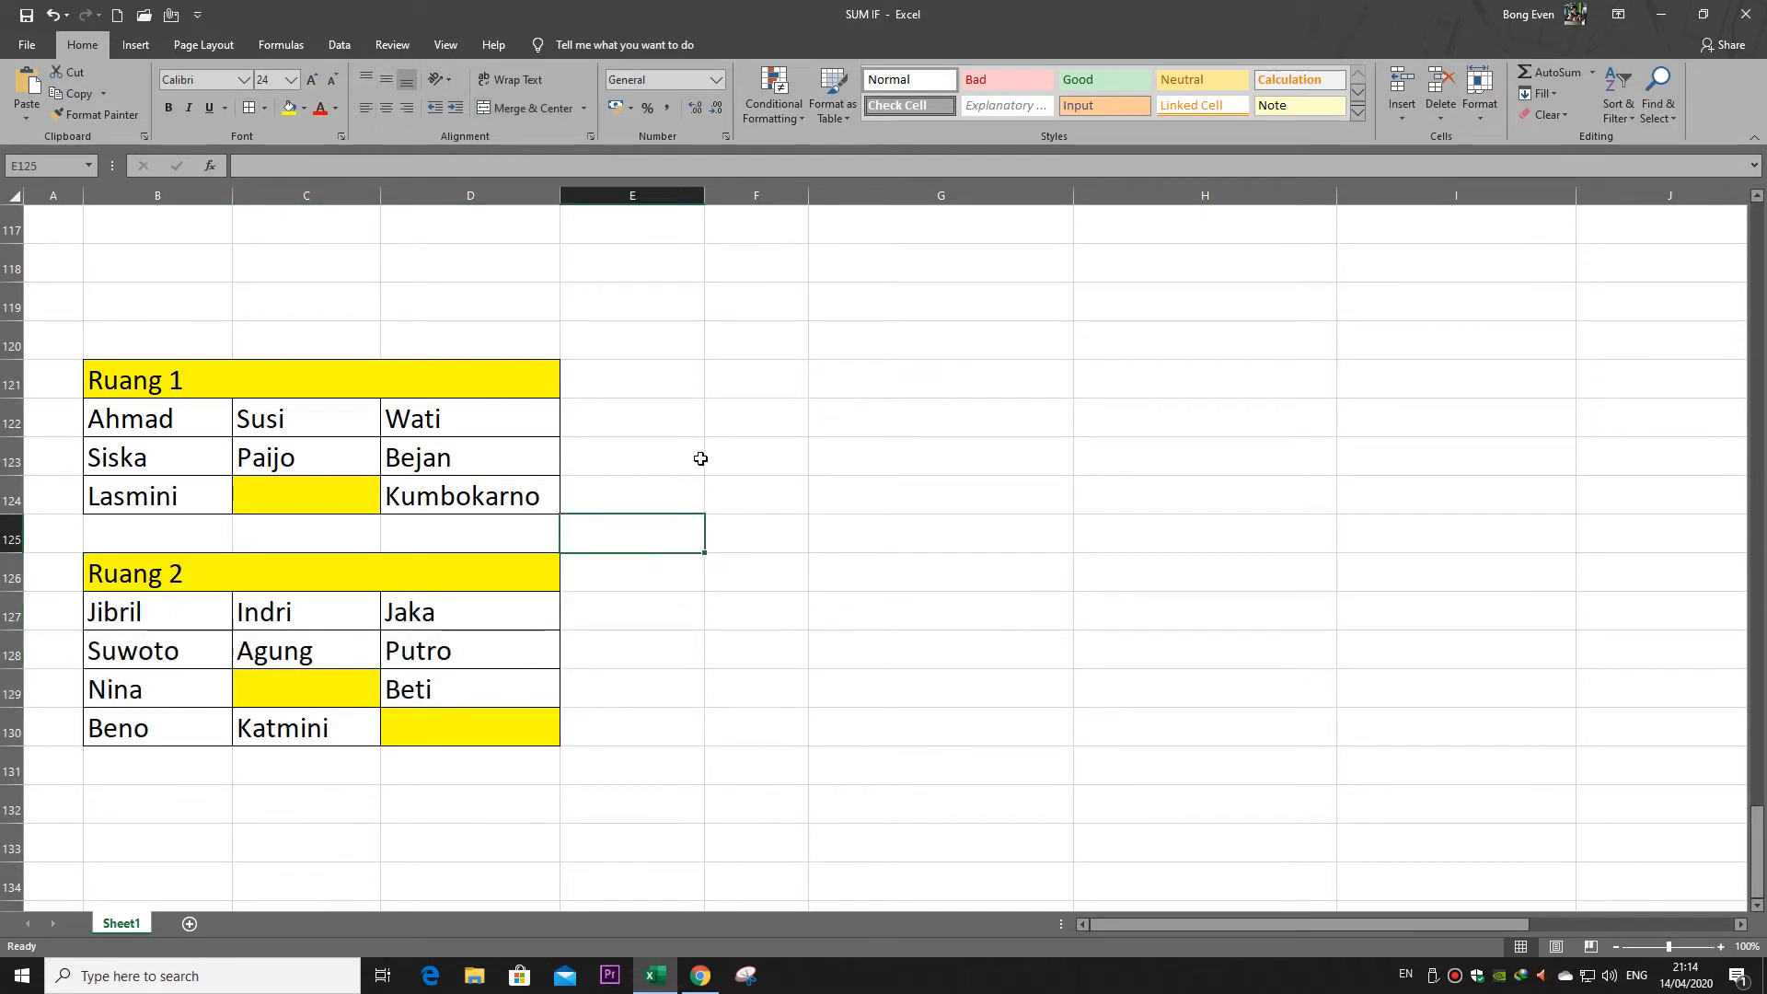
click(650, 488)
click(646, 404)
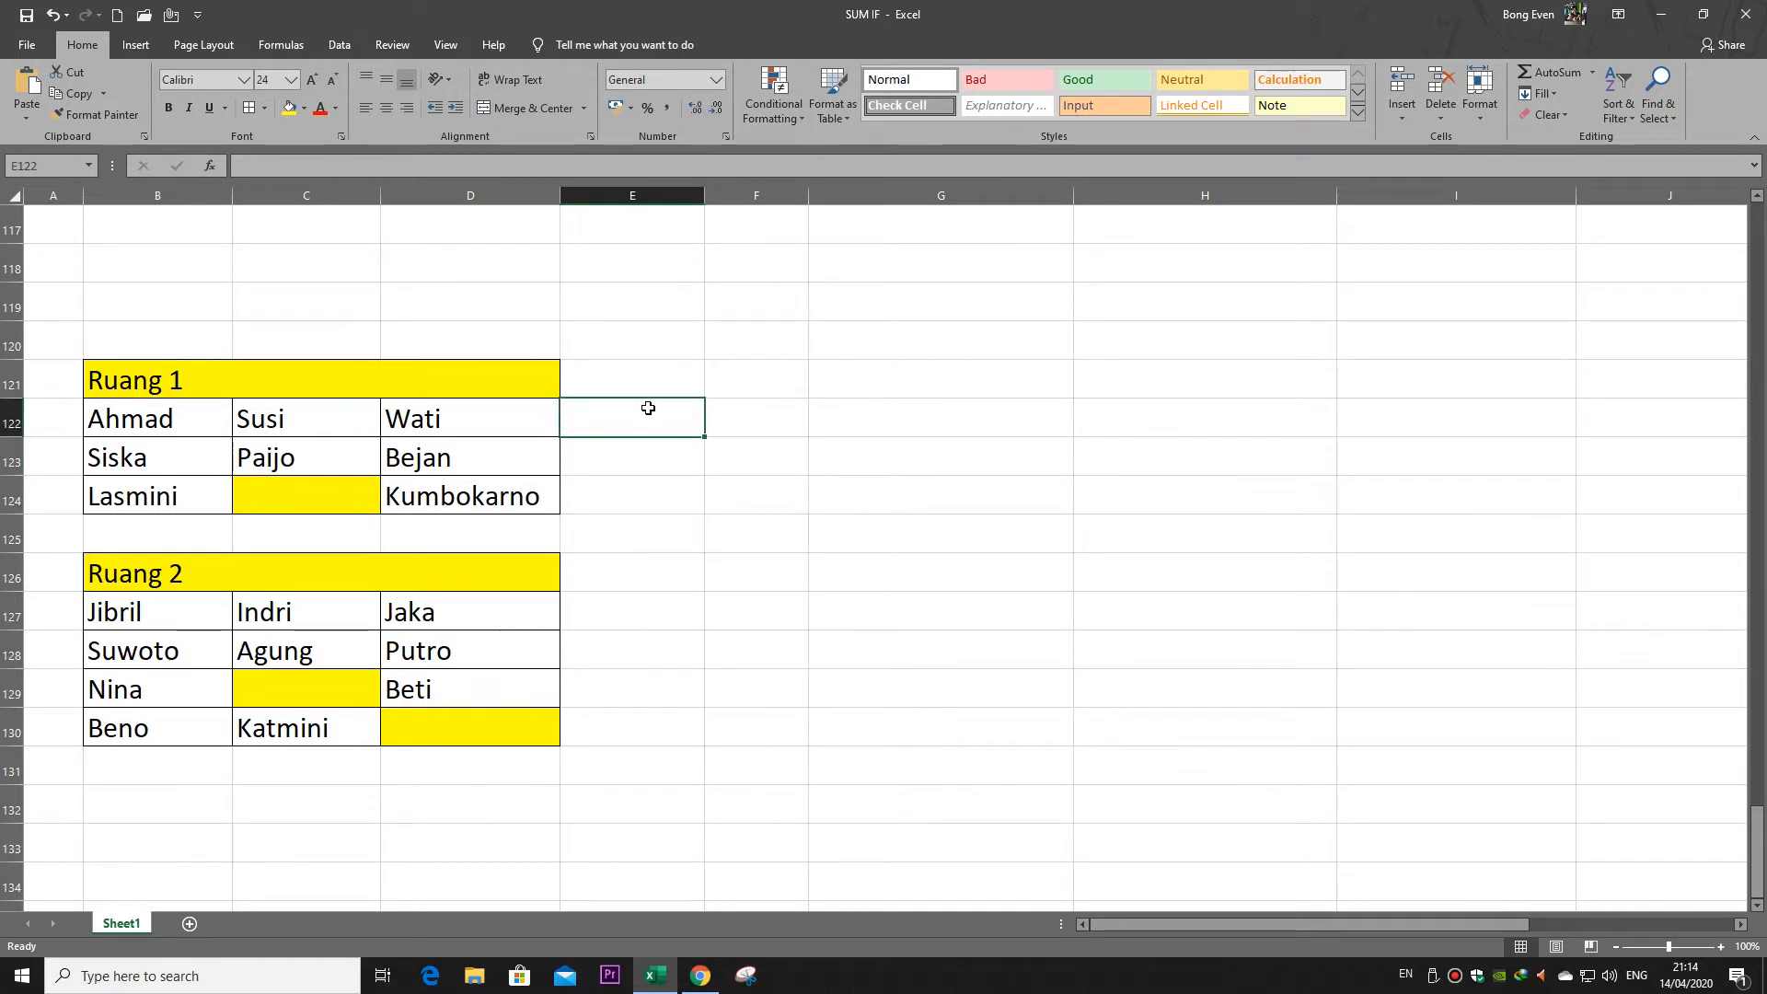
drag(170, 386, 433, 506)
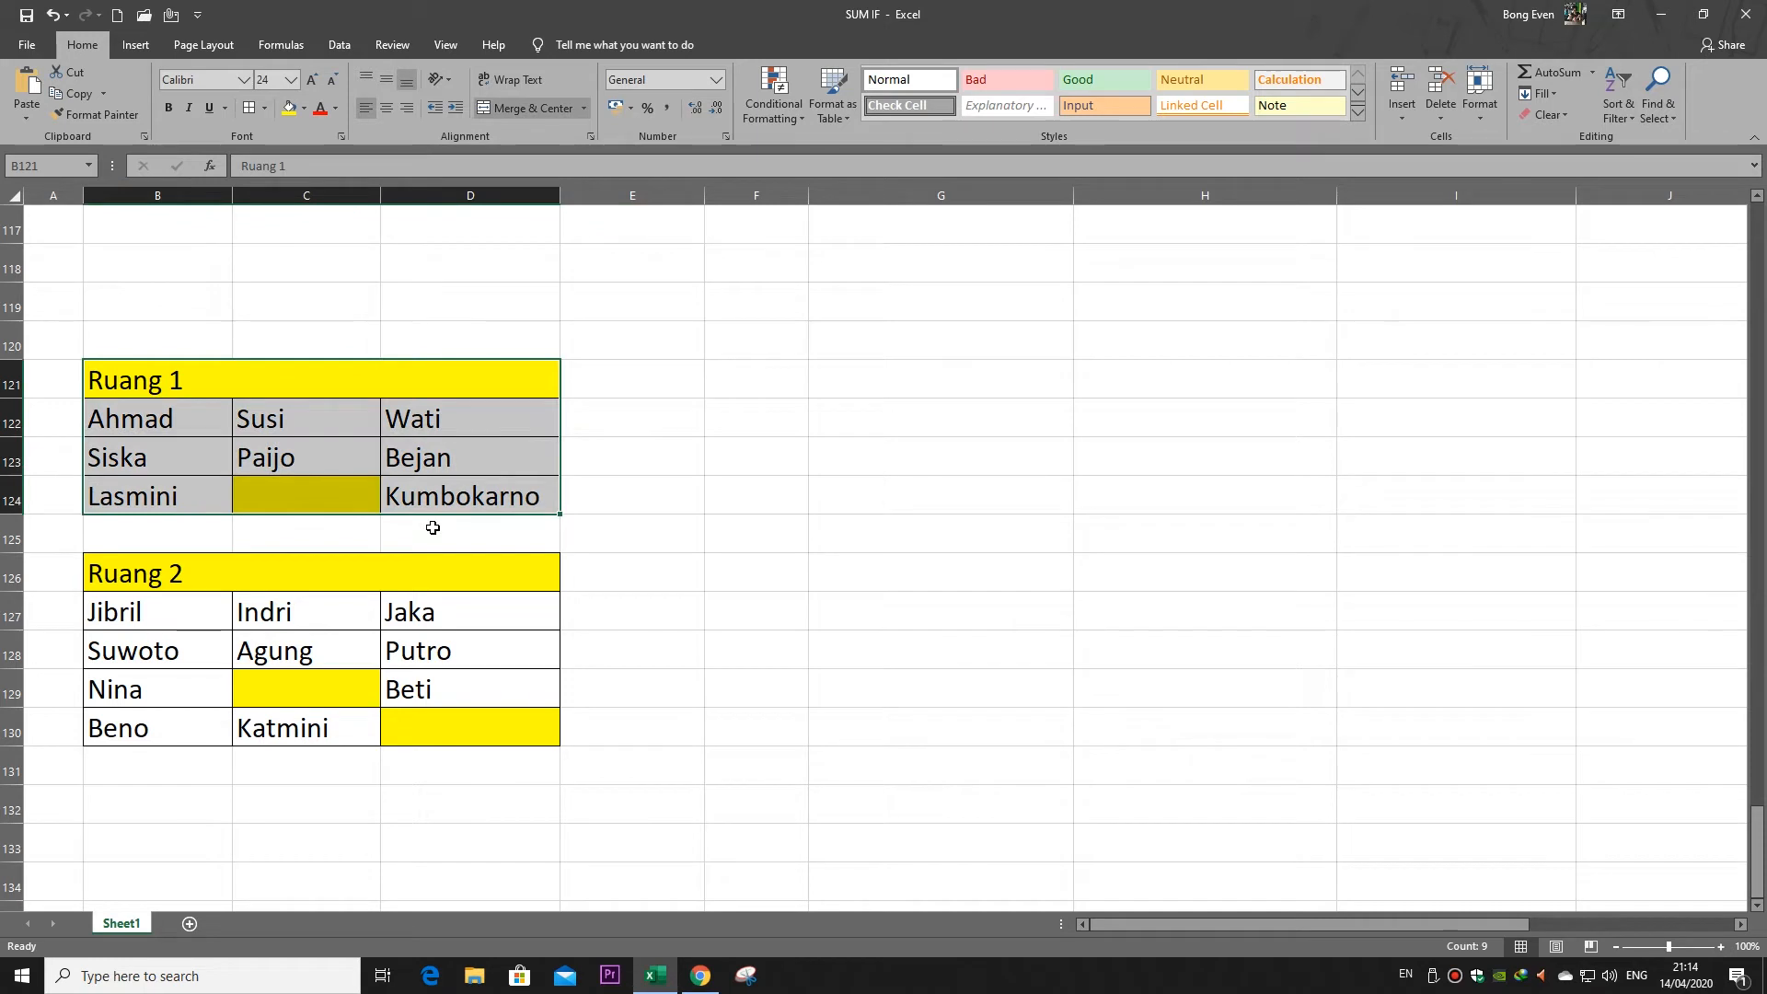
click(618, 523)
click(654, 466)
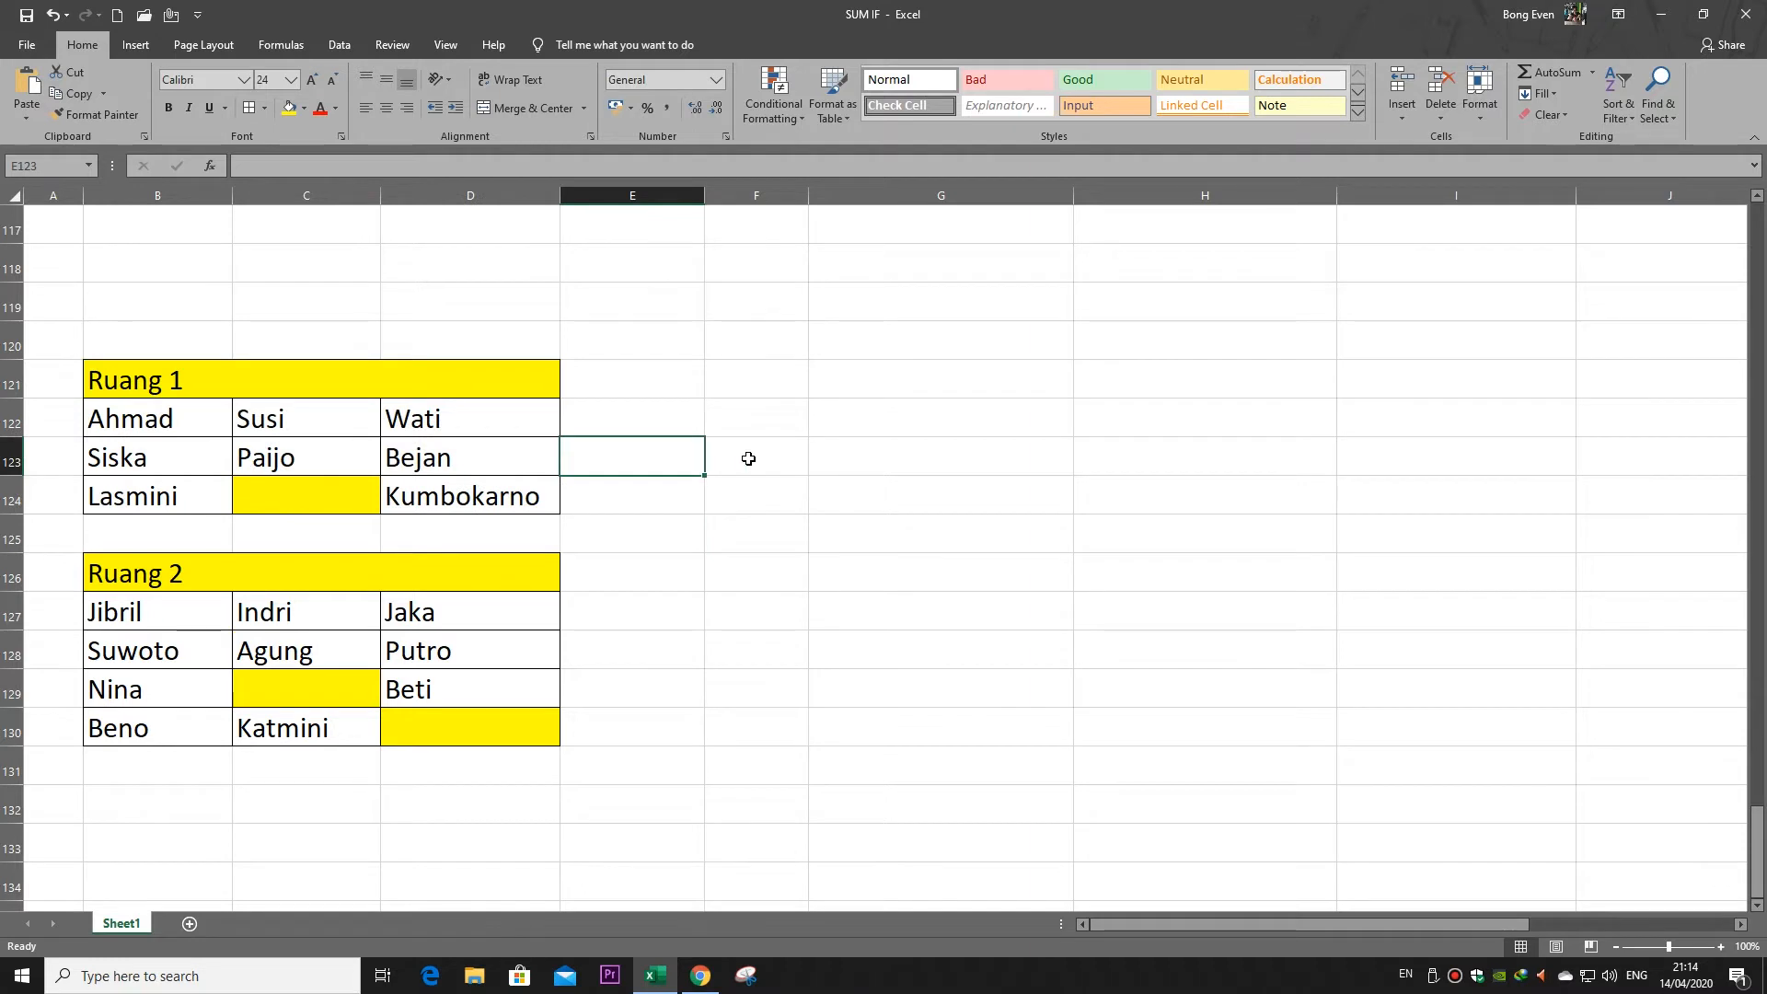
click(748, 458)
drag(165, 391, 387, 710)
click(422, 646)
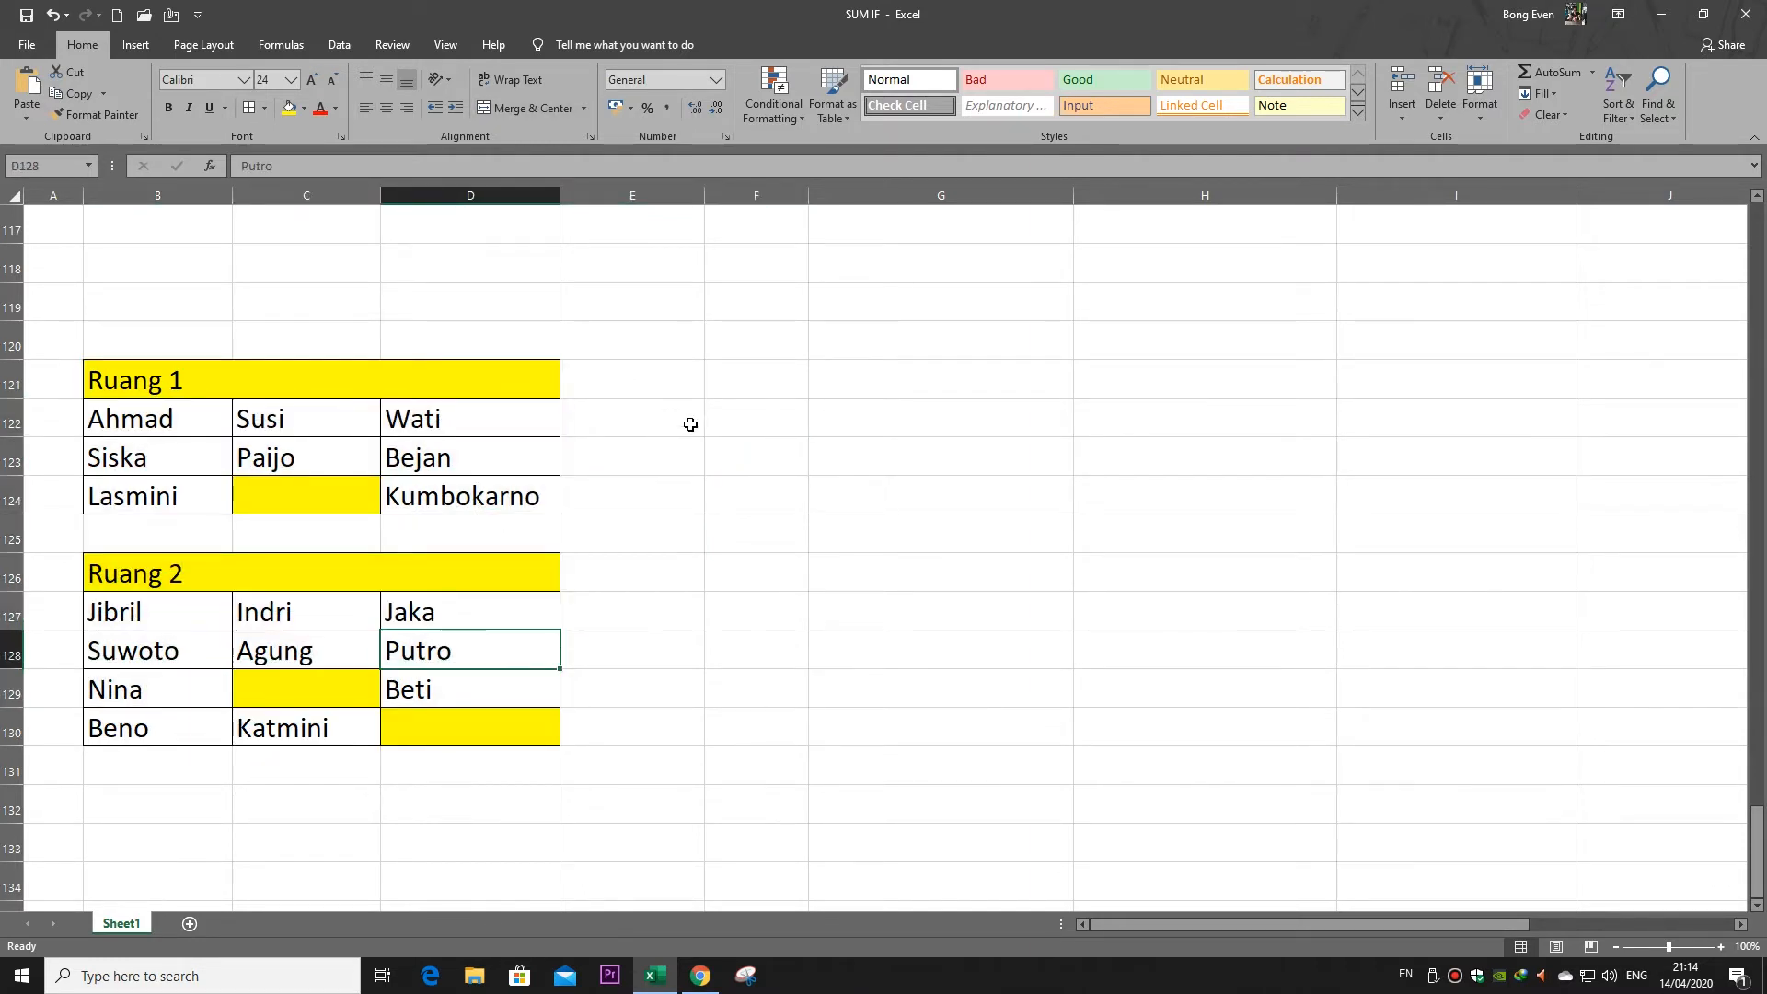
Count the names in Ruang 1 by entering =COUNTA(B122:D124) in cell F123
click(744, 457)
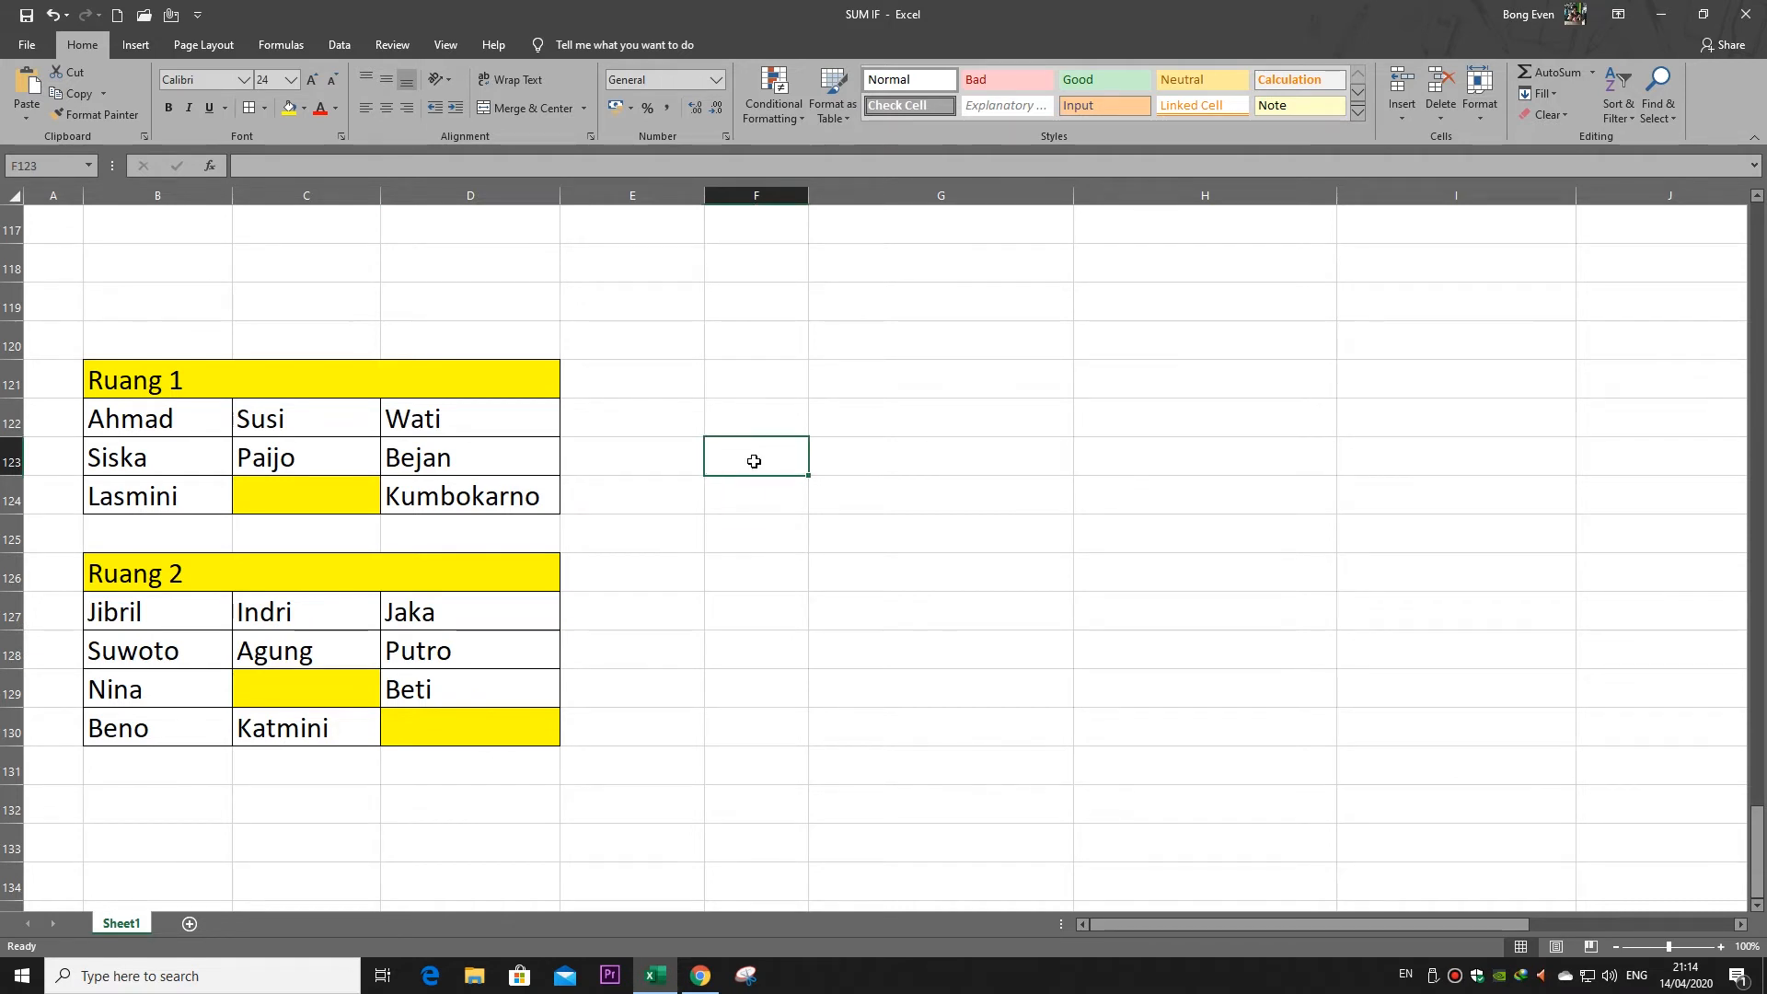
text(=count)
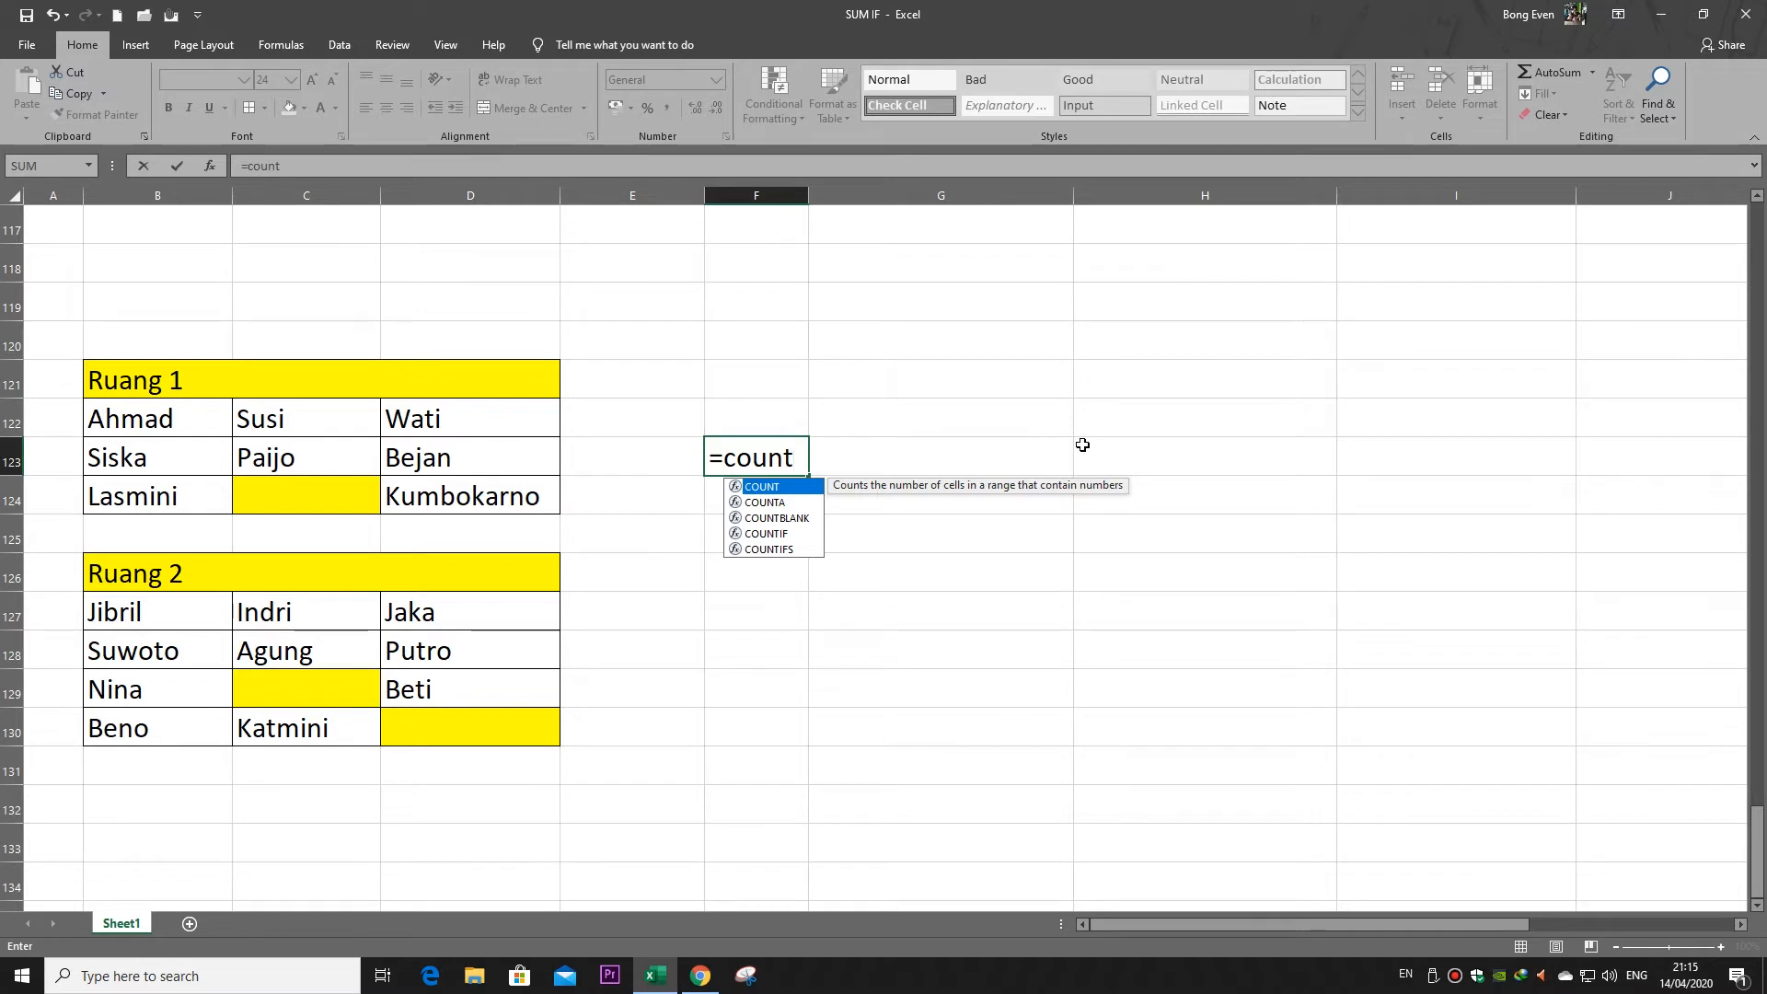
text(a)
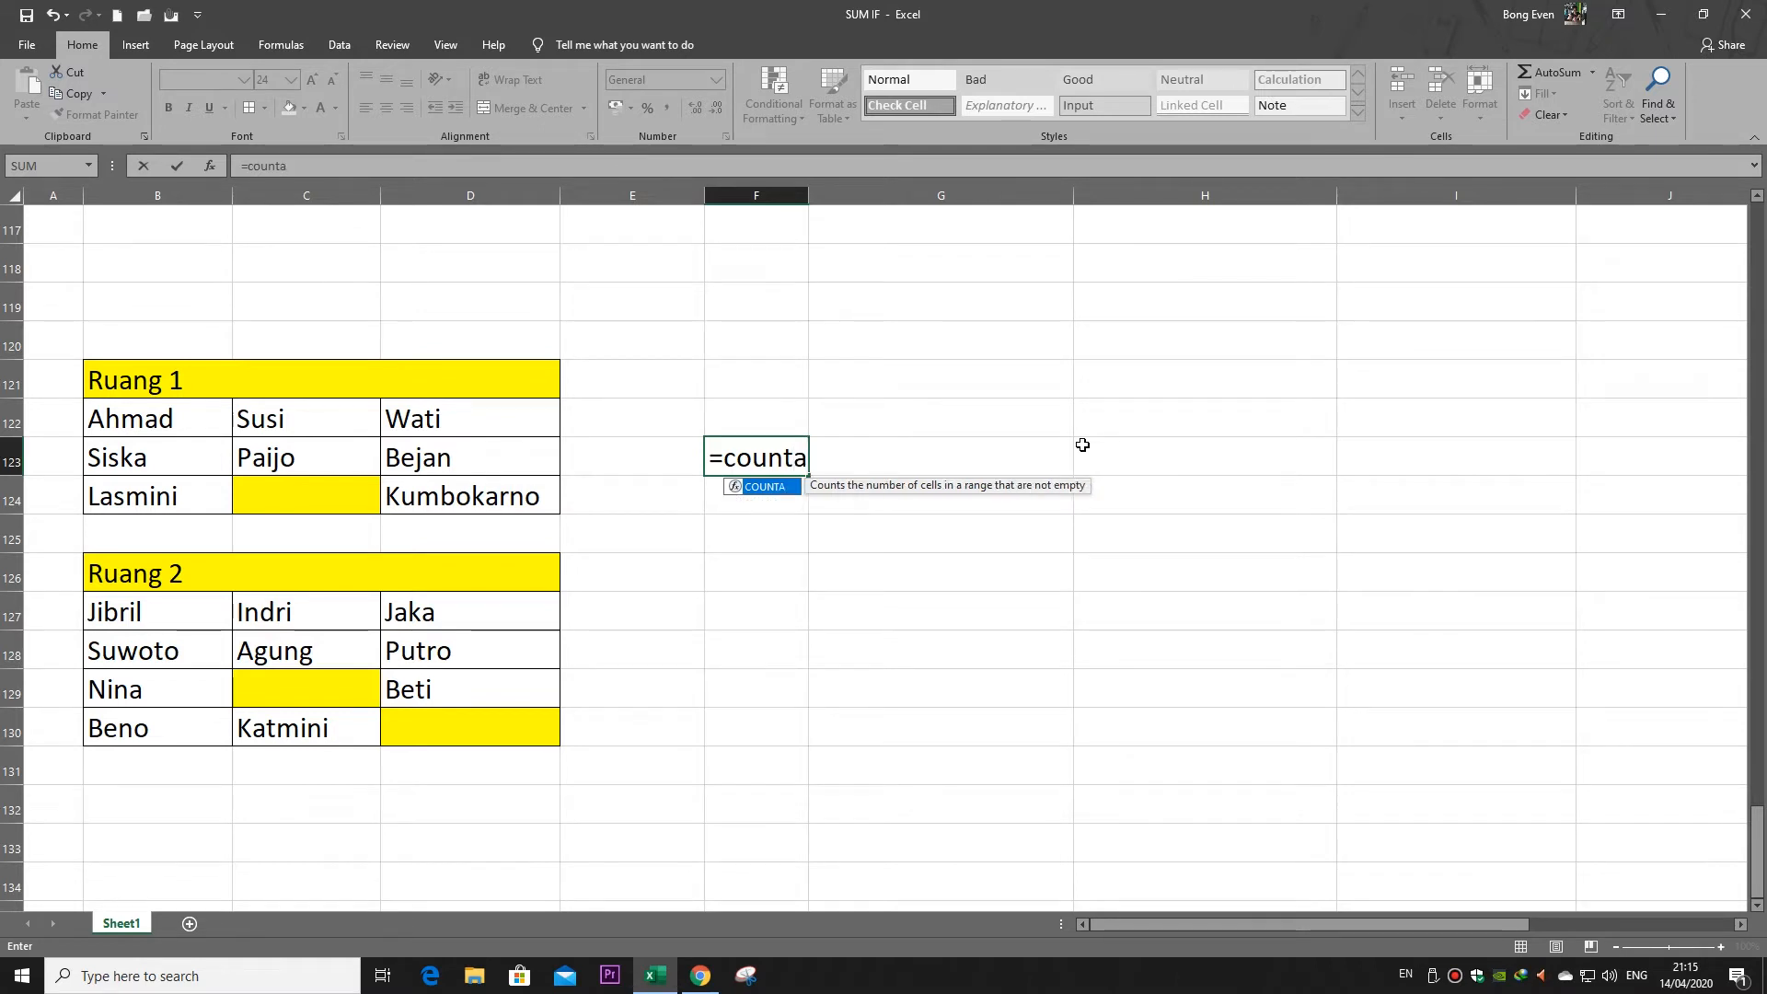
text(()
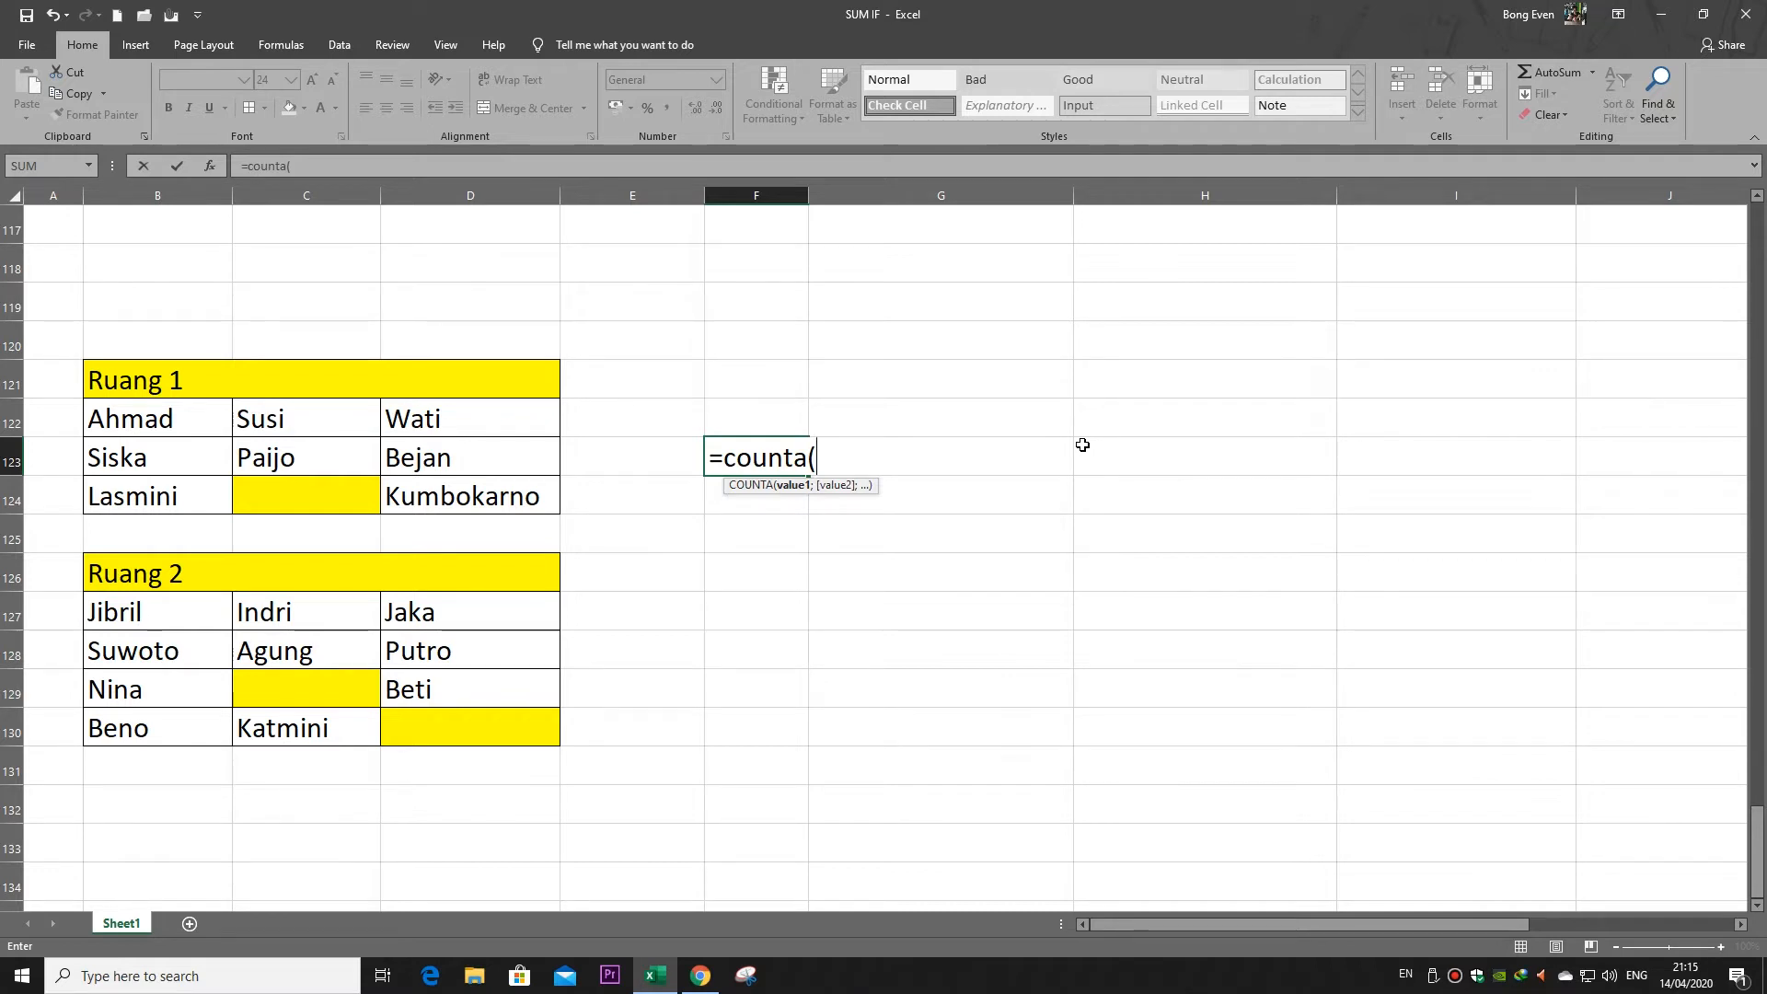
click(164, 420)
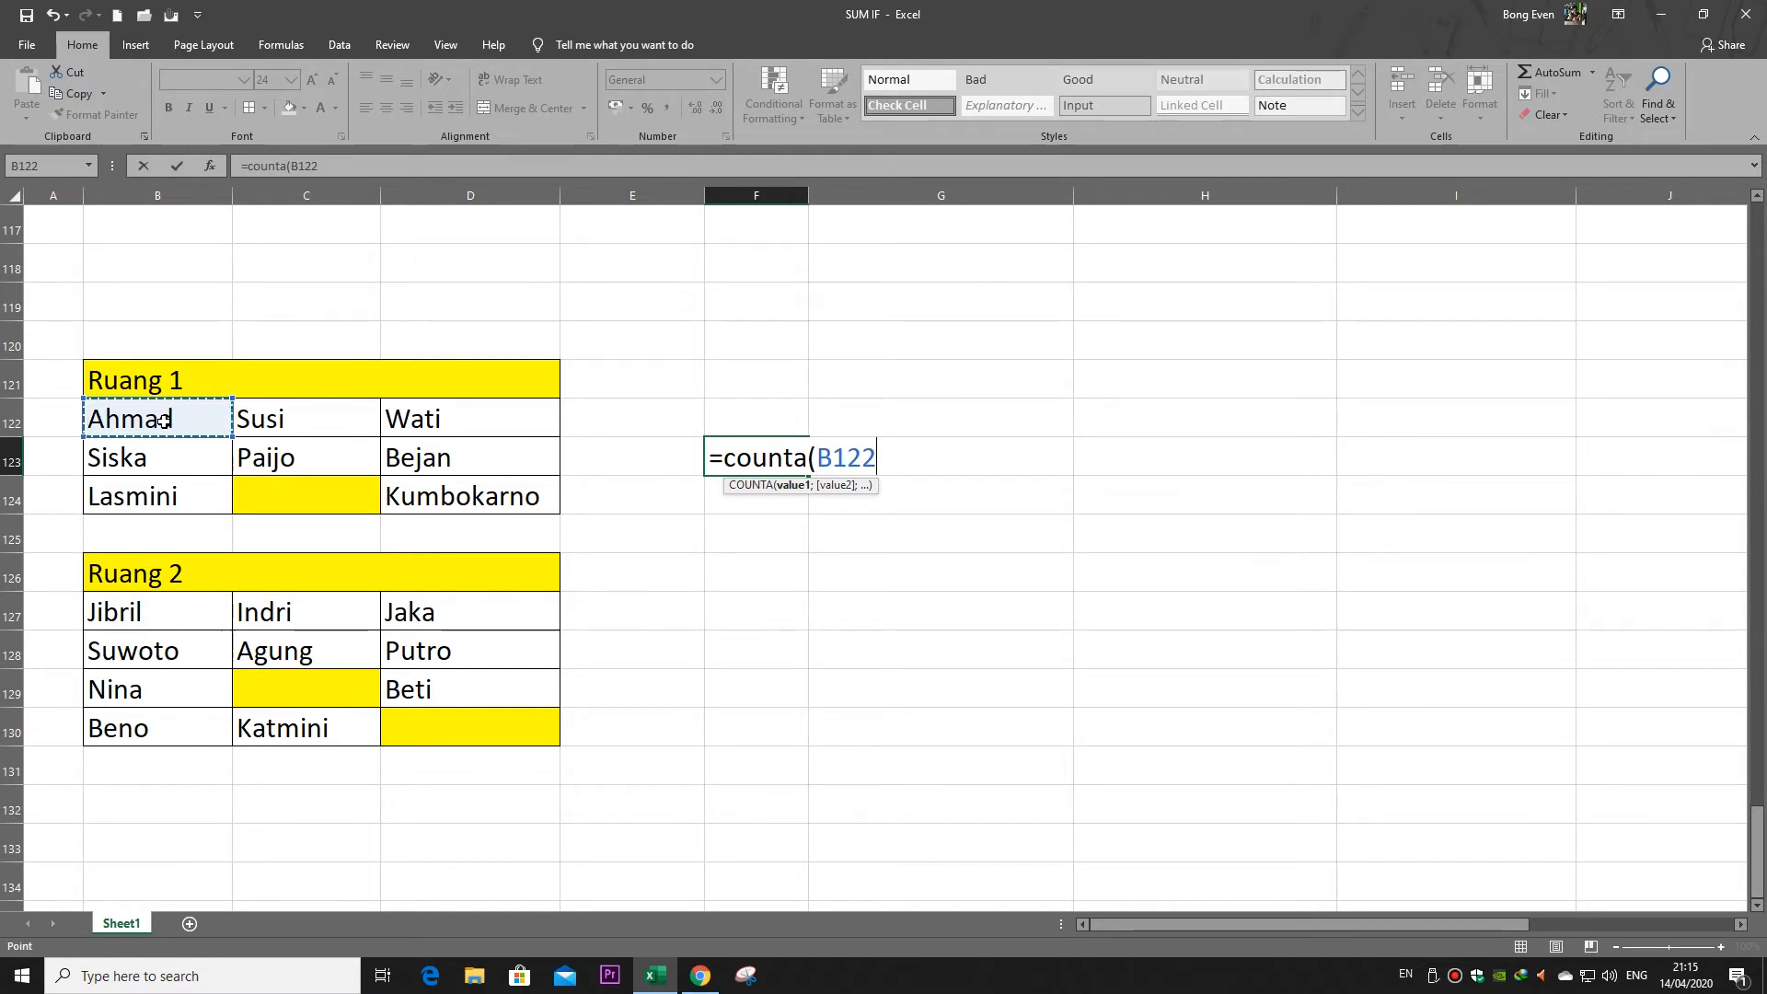
drag(163, 421, 445, 494)
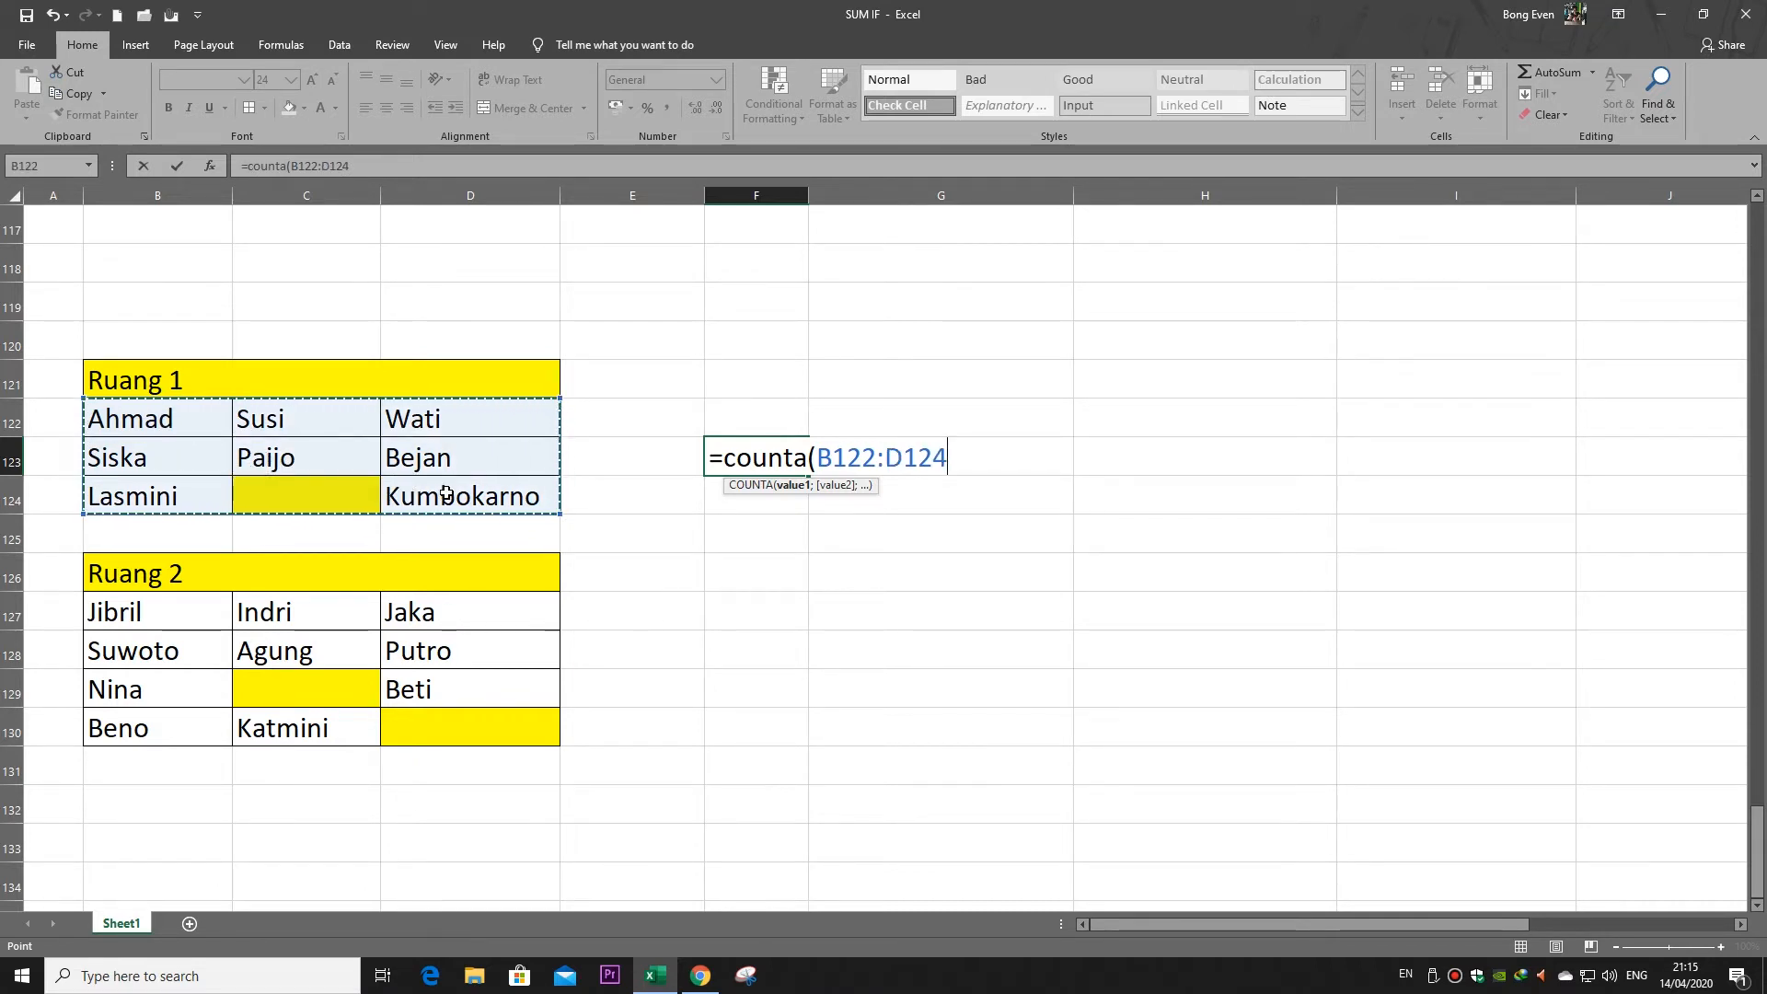
text())
key(Return)
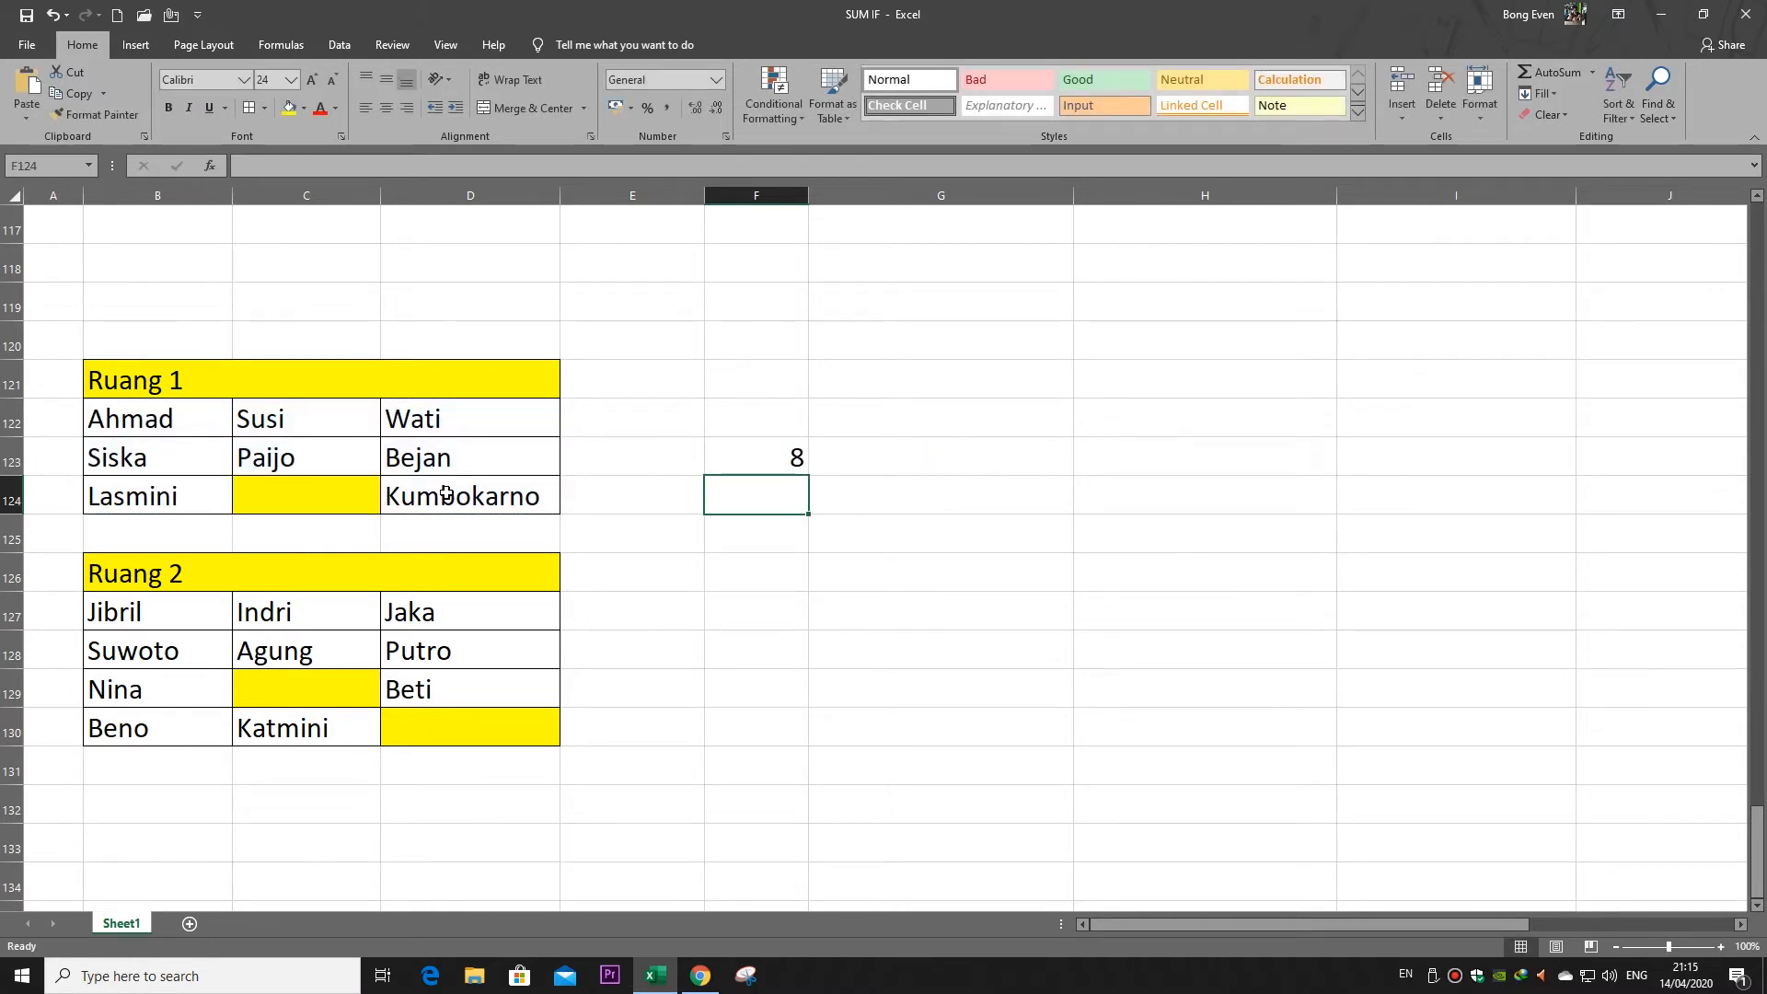
Check the filled and empty cells of Ruang 1 in B122:D124 one by one against the count in F123
drag(111, 411, 428, 497)
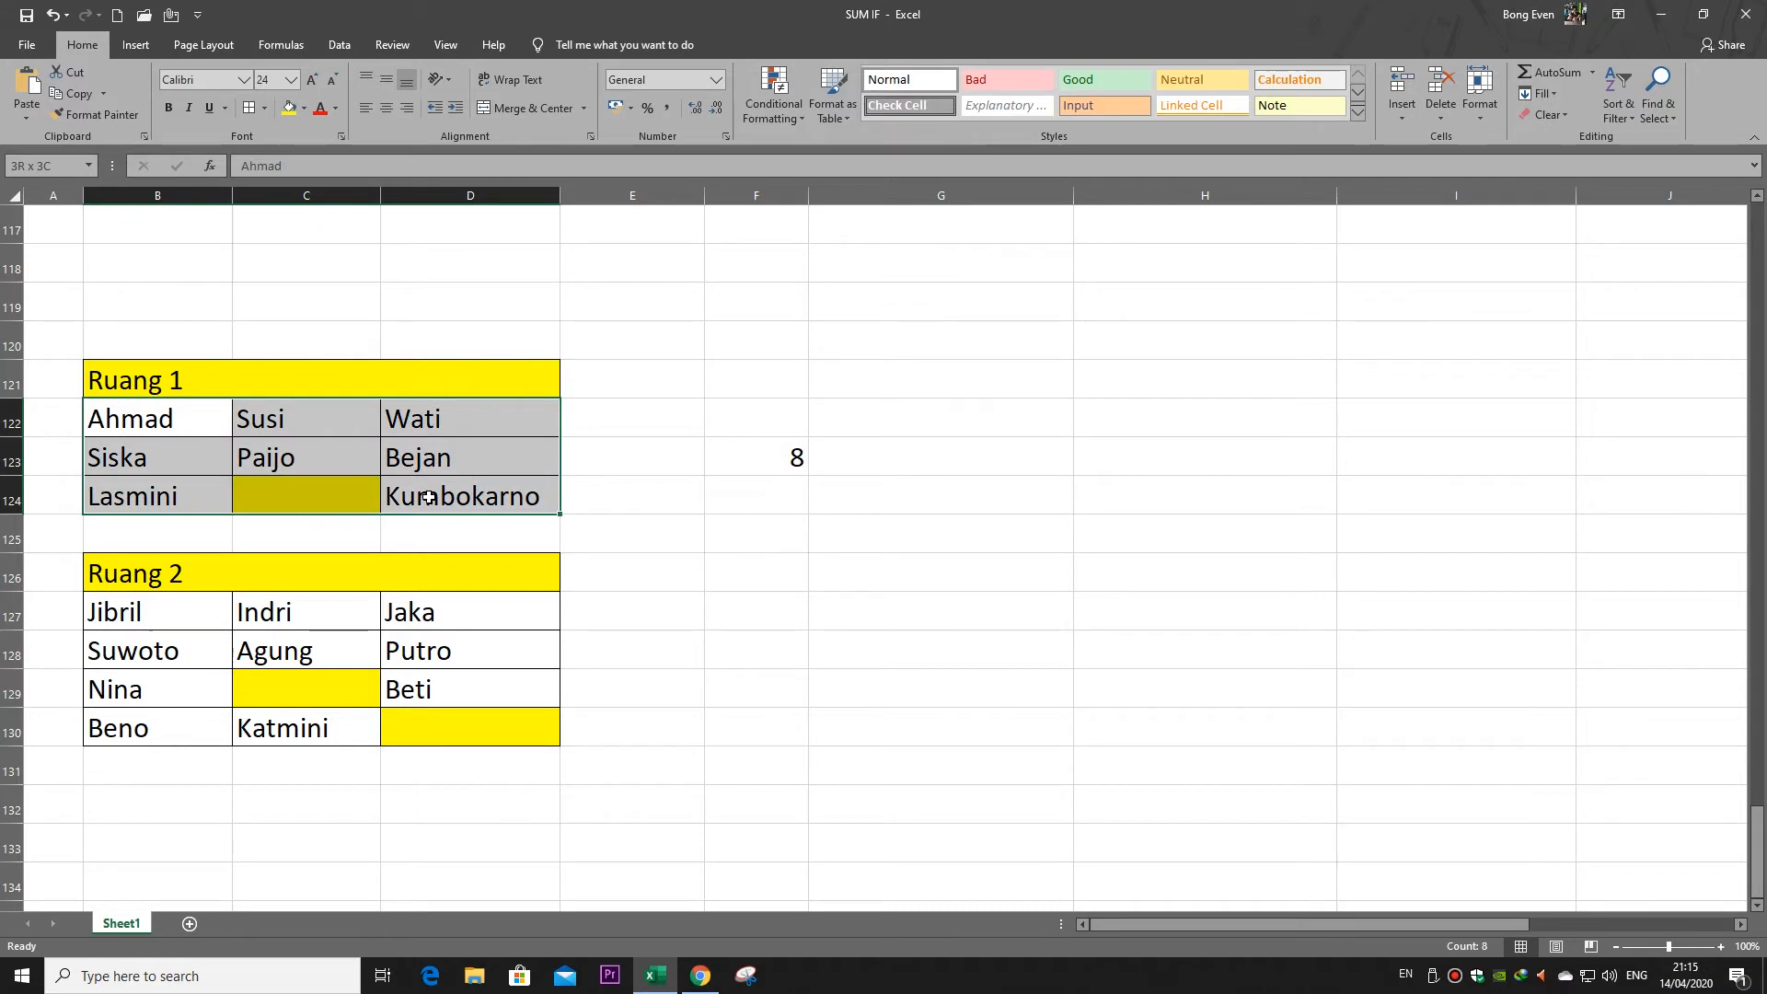
click(189, 416)
click(185, 461)
click(197, 498)
click(185, 420)
click(180, 457)
click(197, 498)
click(272, 455)
click(258, 419)
click(273, 457)
click(414, 419)
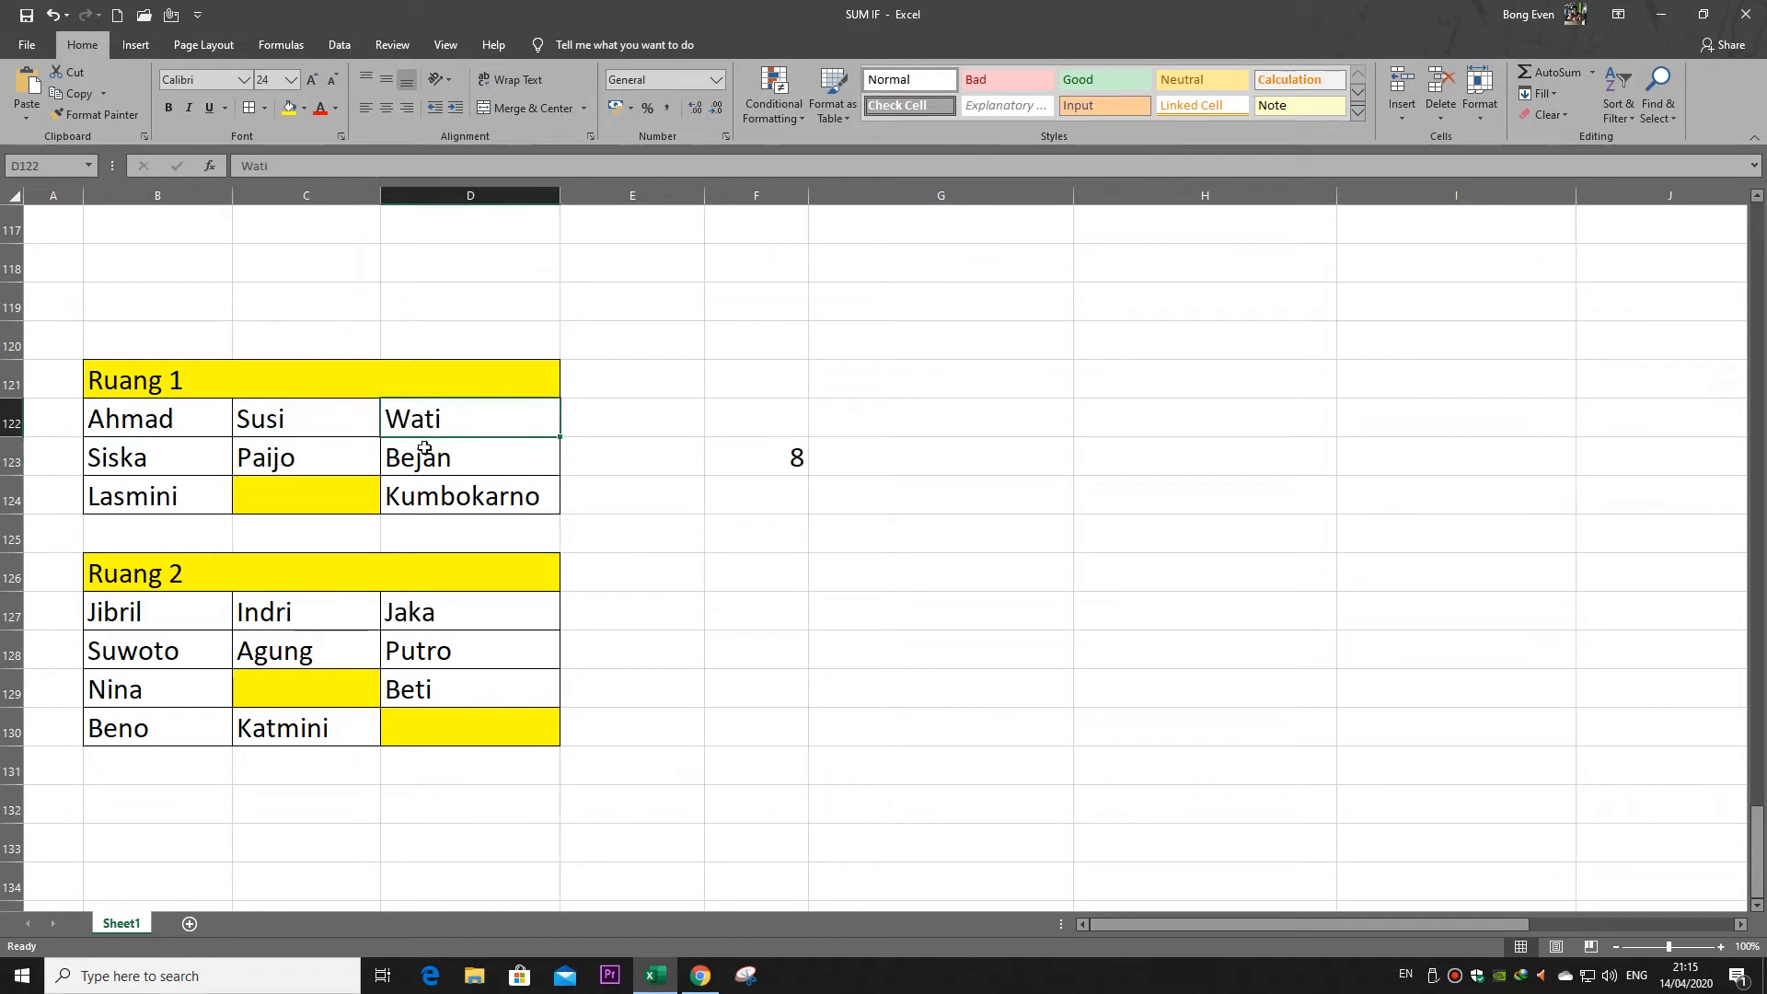
click(414, 457)
click(441, 498)
click(297, 500)
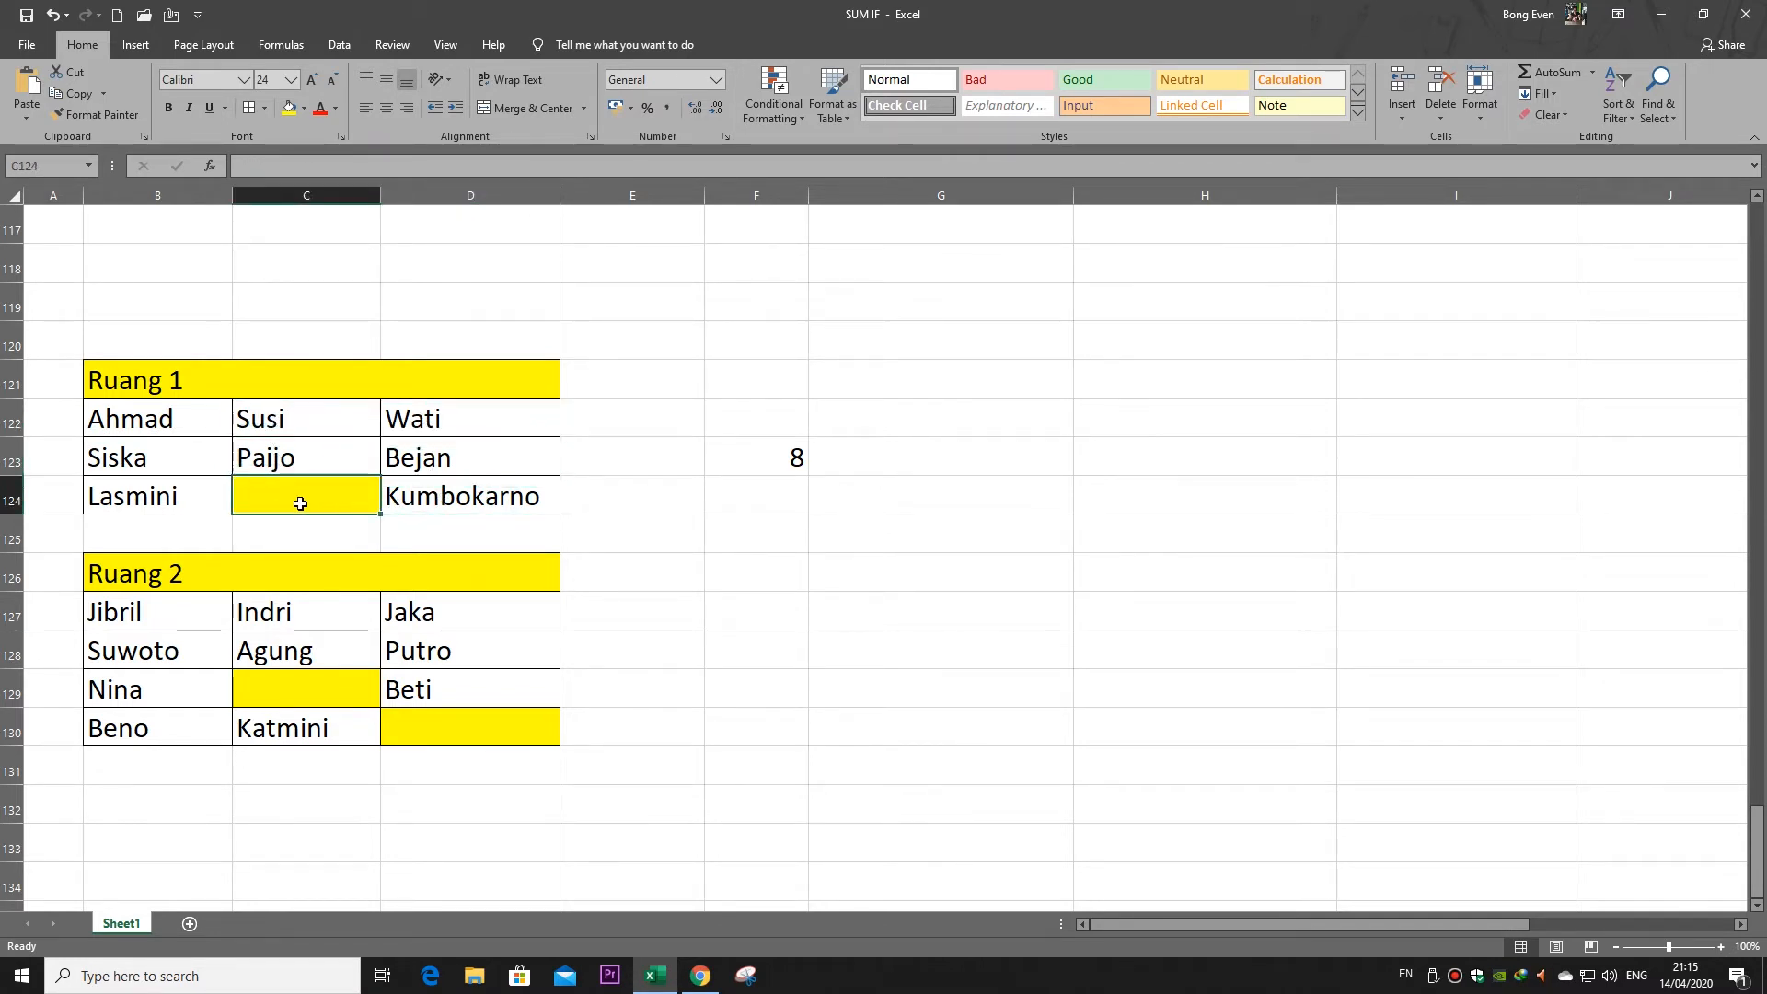
Count the names in Ruang 2 by entering =COUNTA(B127:D130) in cell F124
click(756, 499)
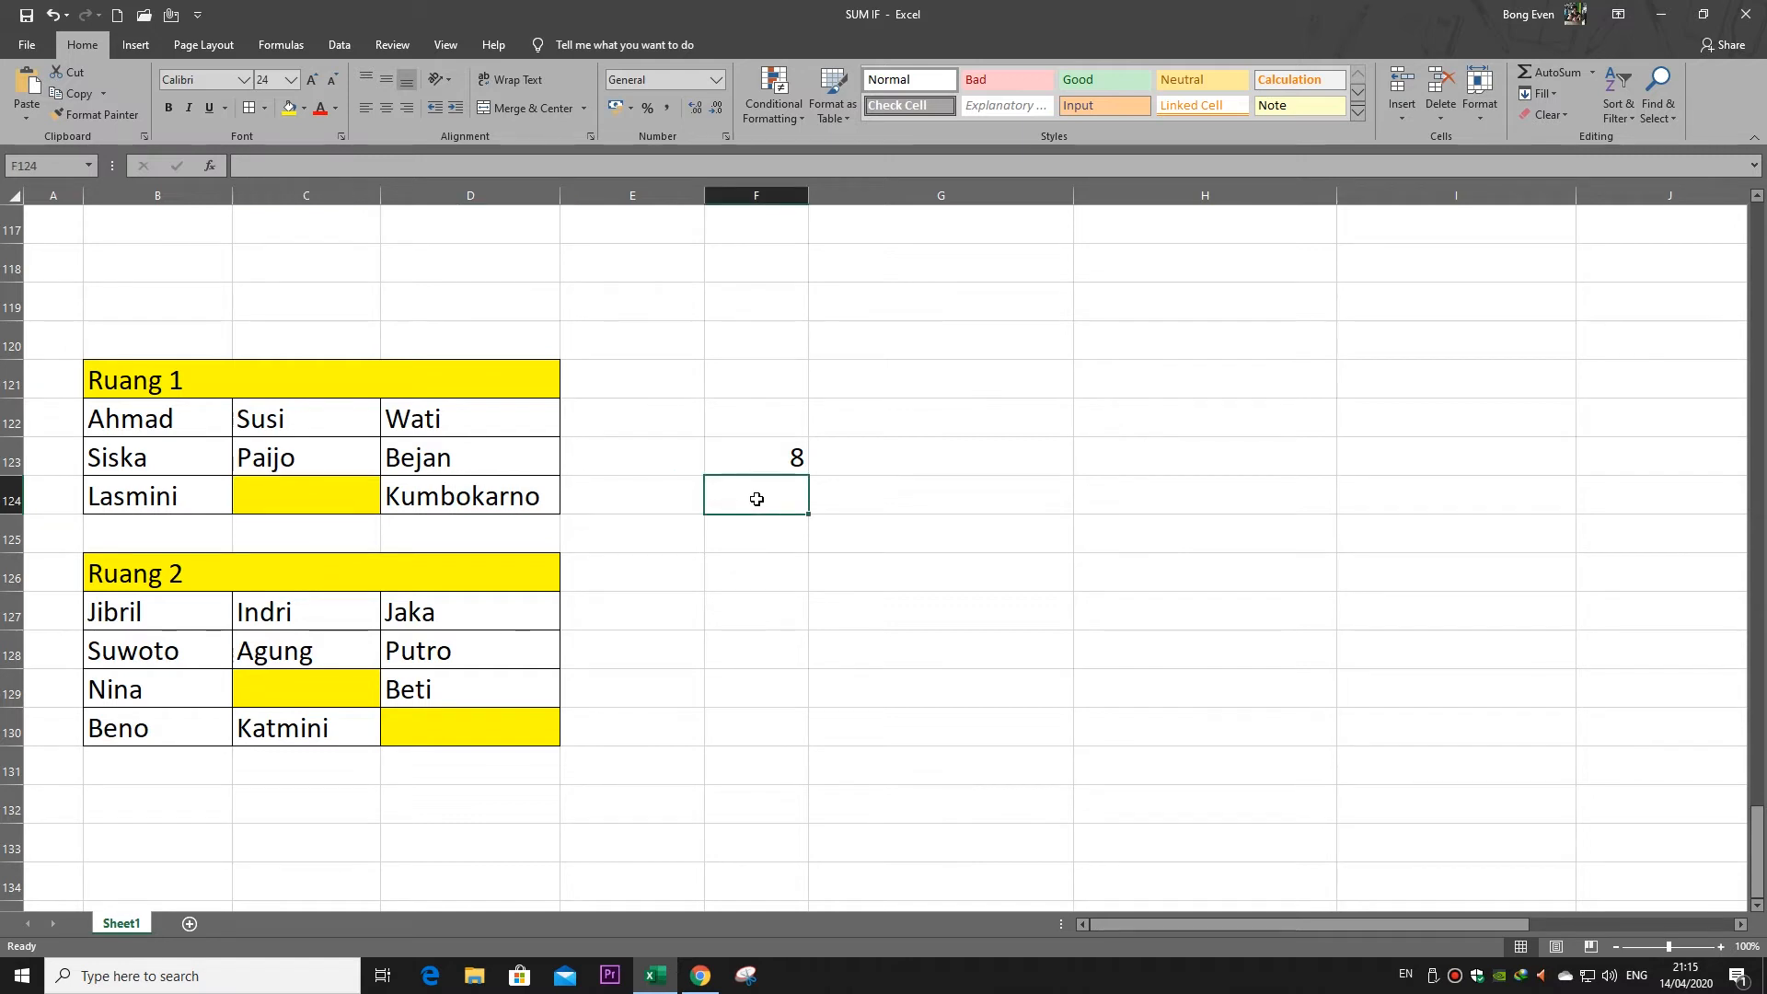
text(=co)
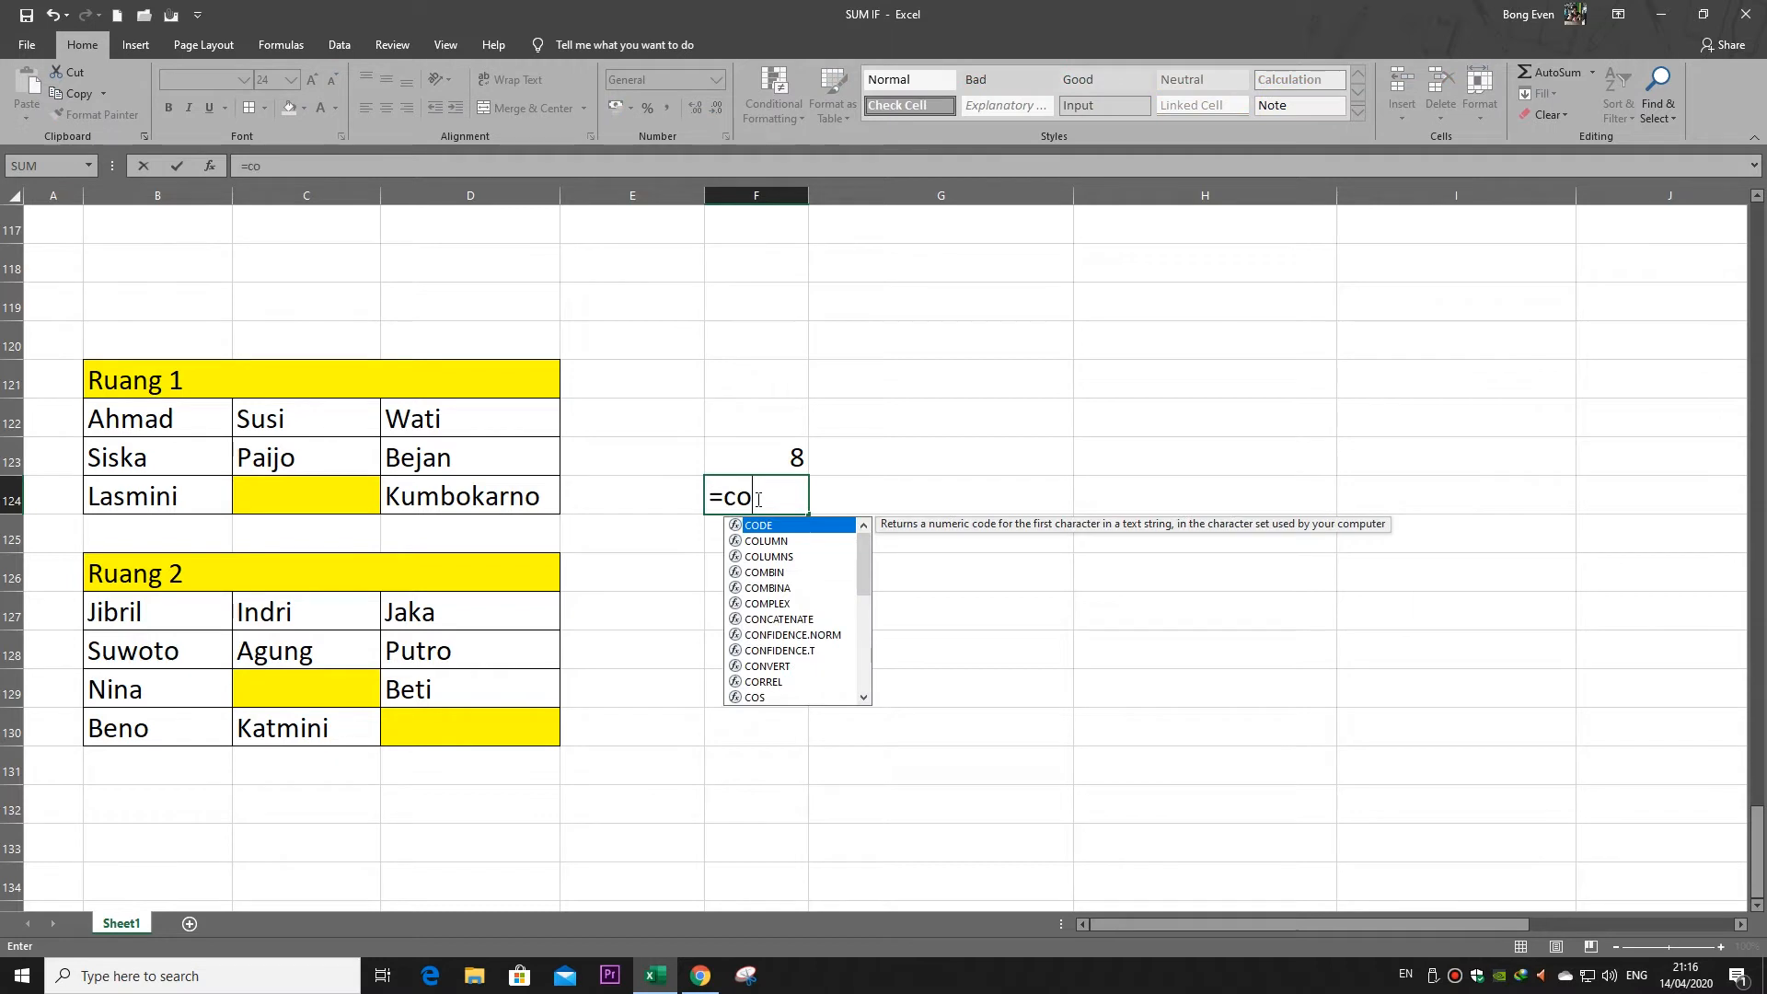
text(n)
key(BackSpace)
text(unt)
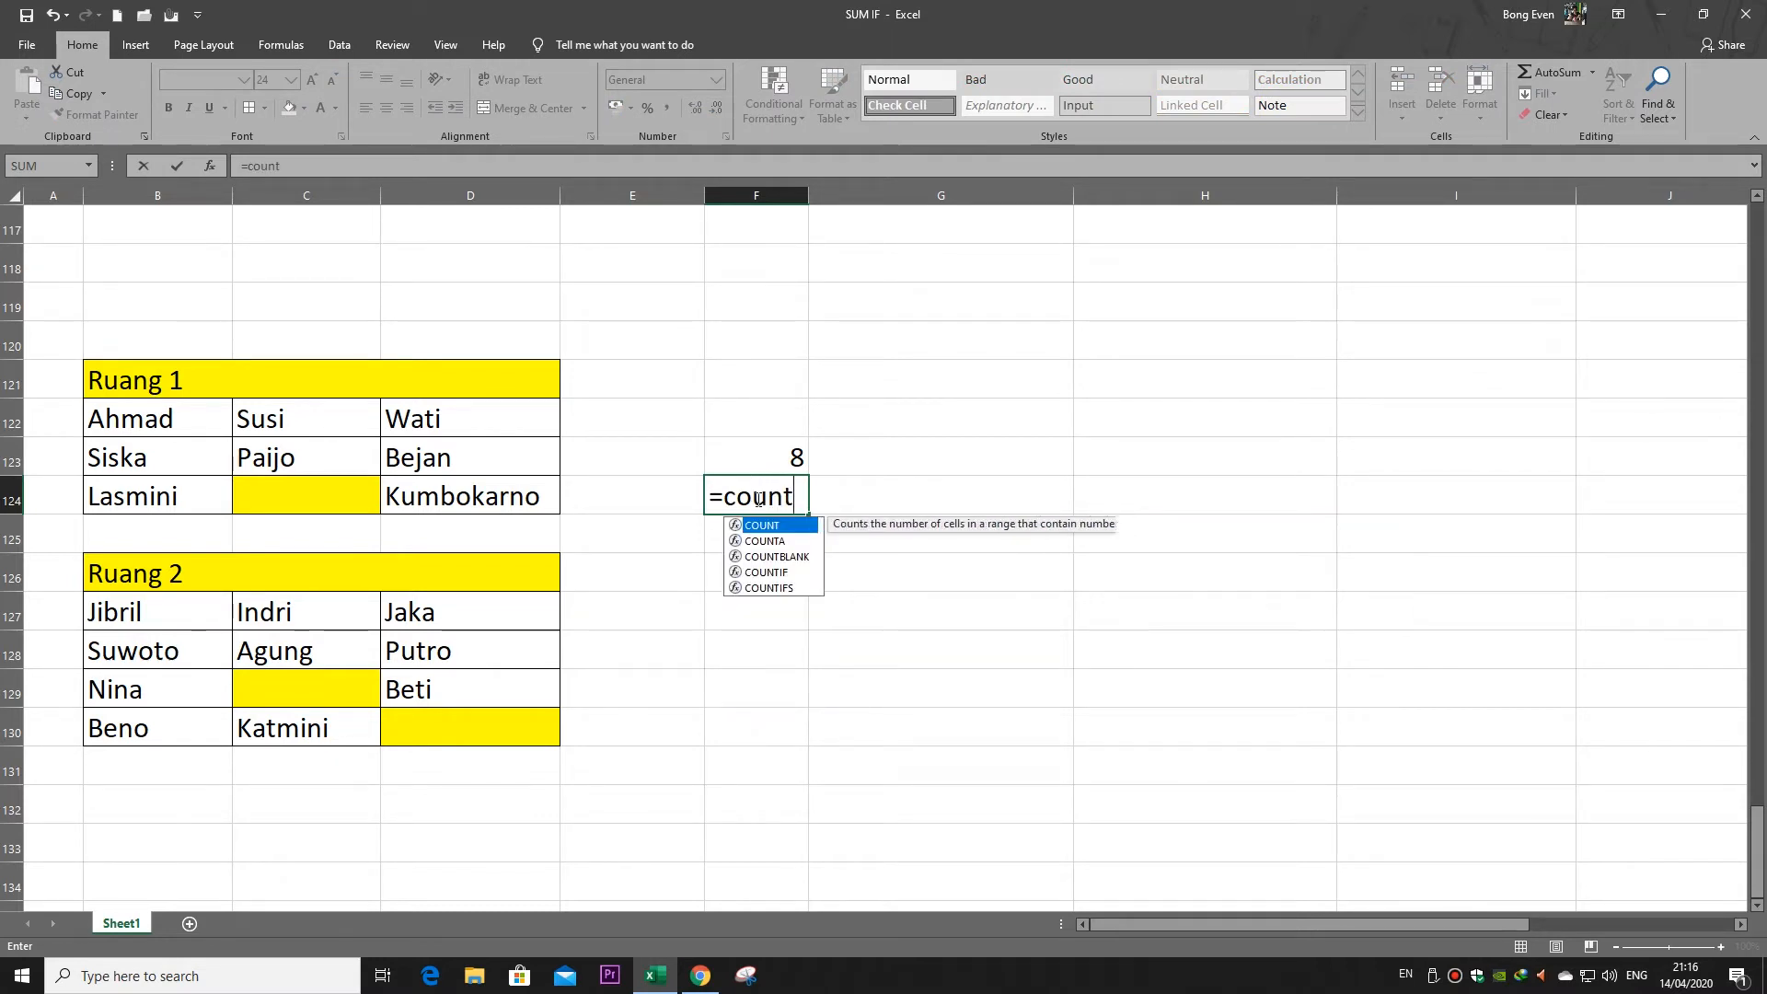
text(a()
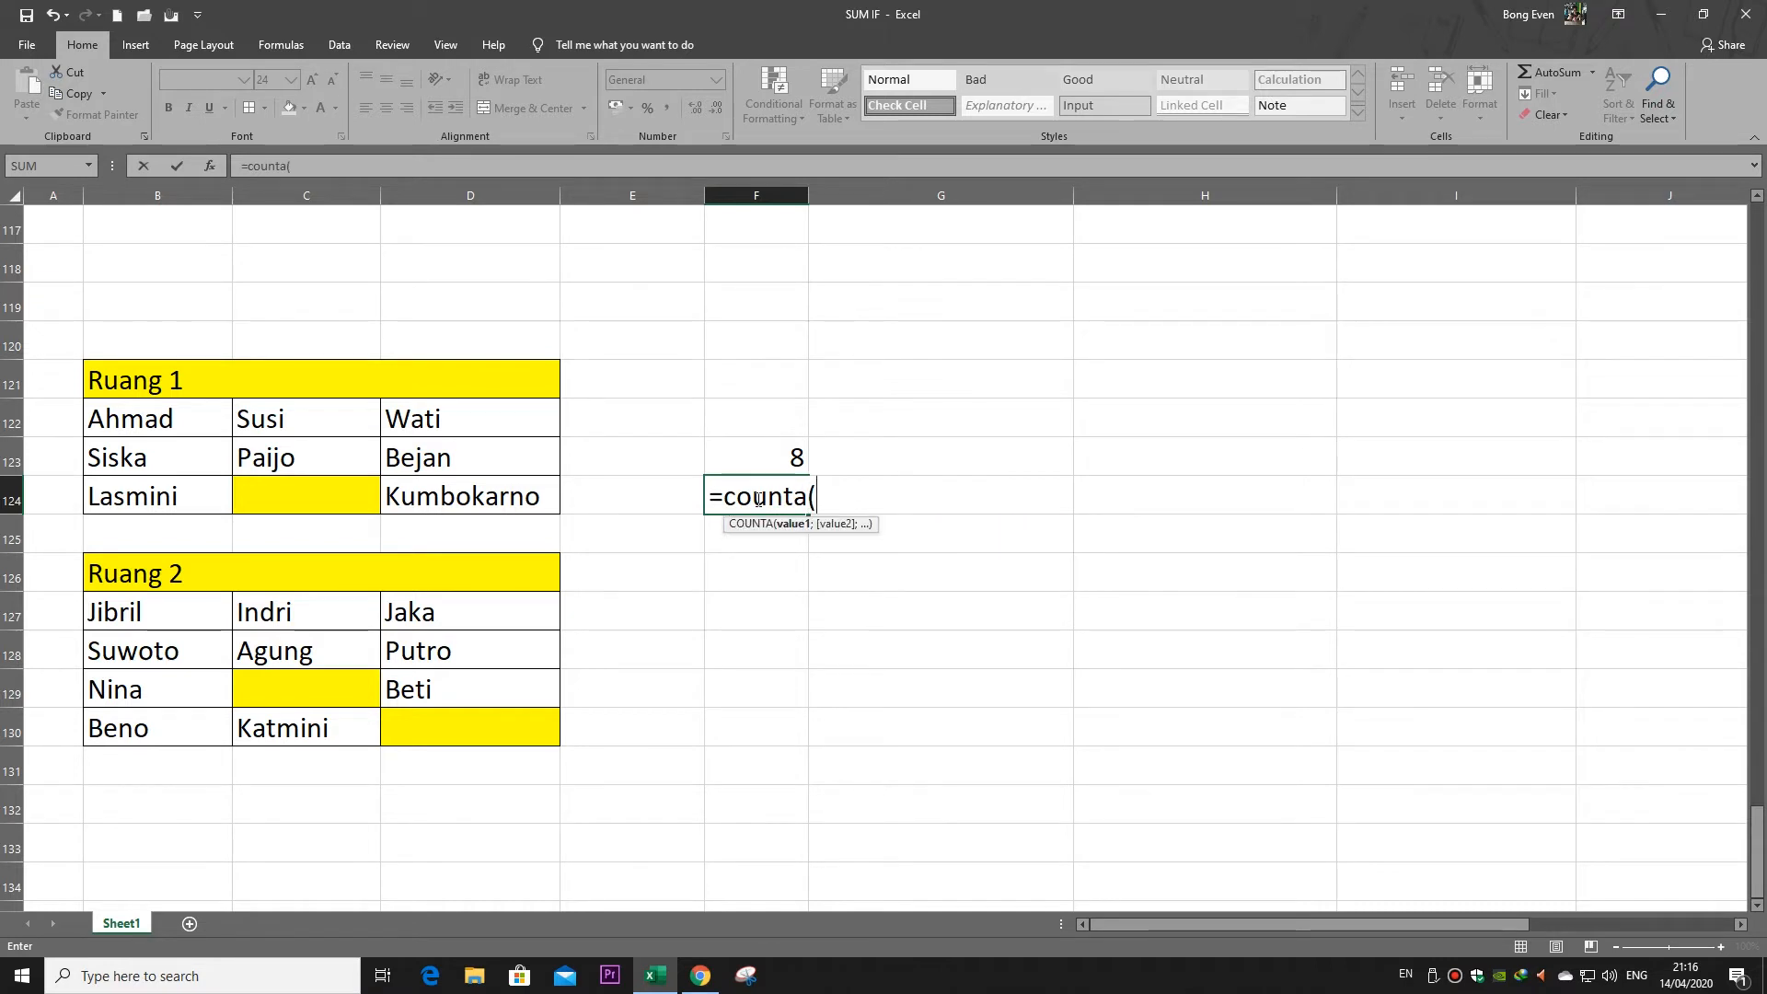
click(204, 612)
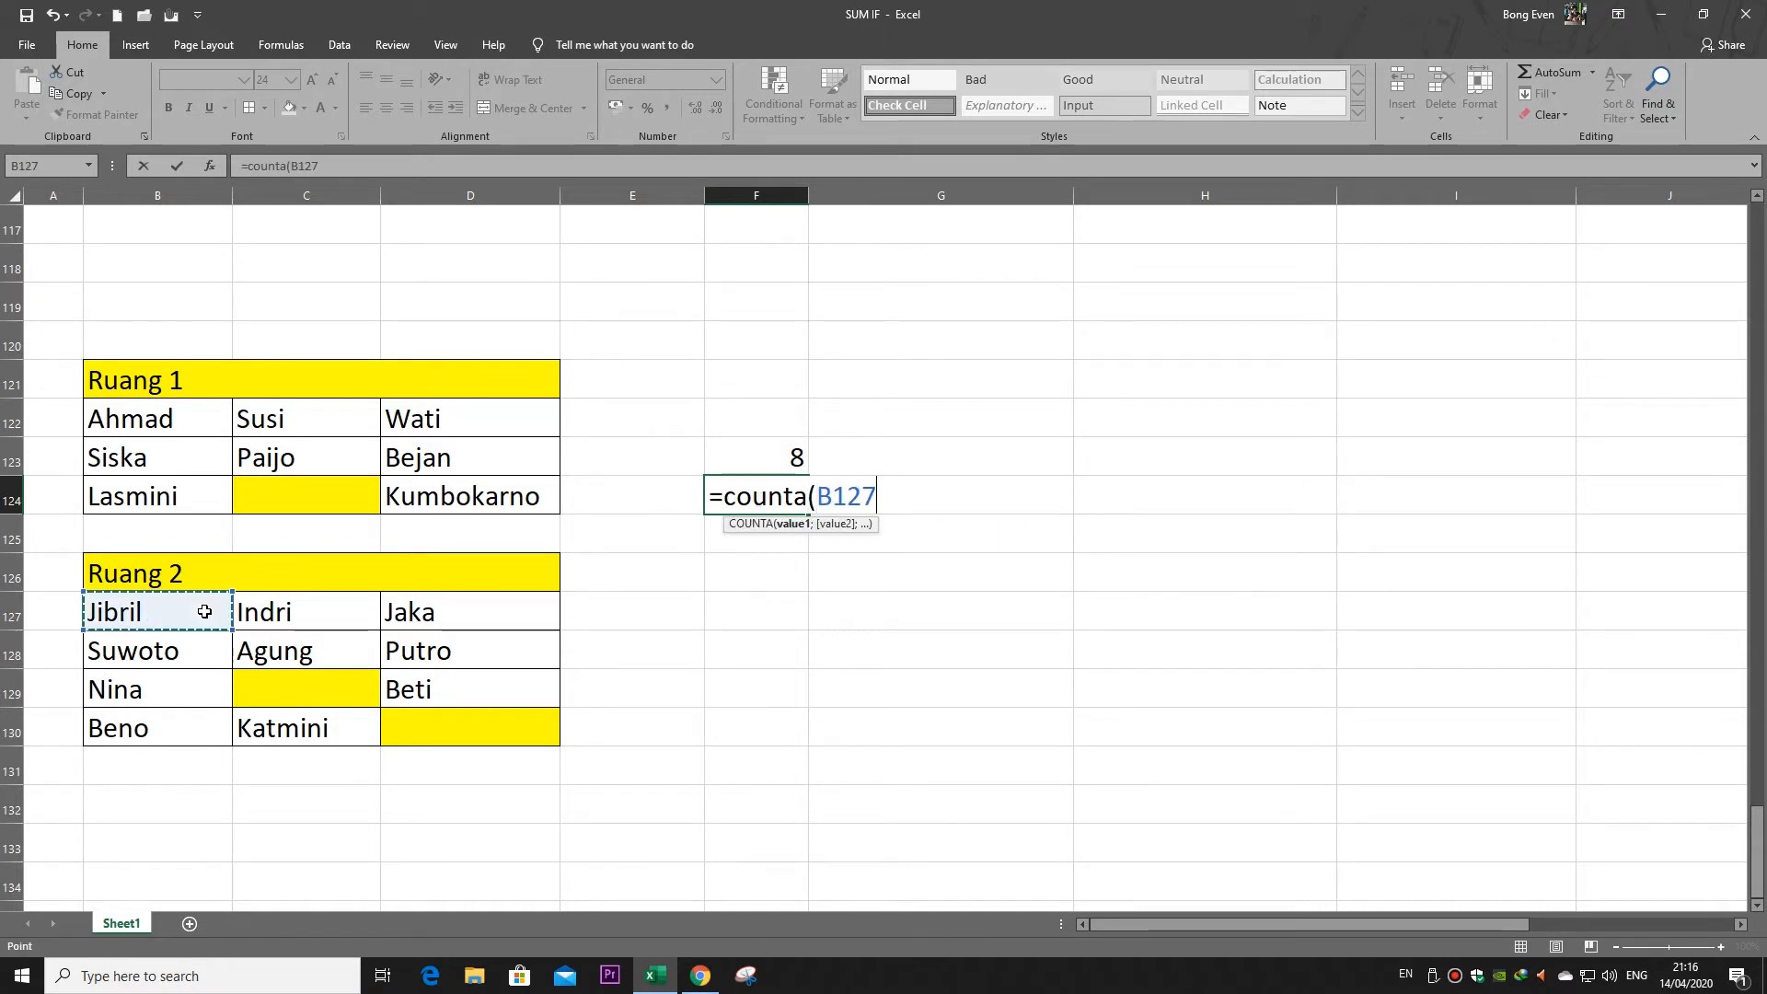
drag(204, 612, 482, 733)
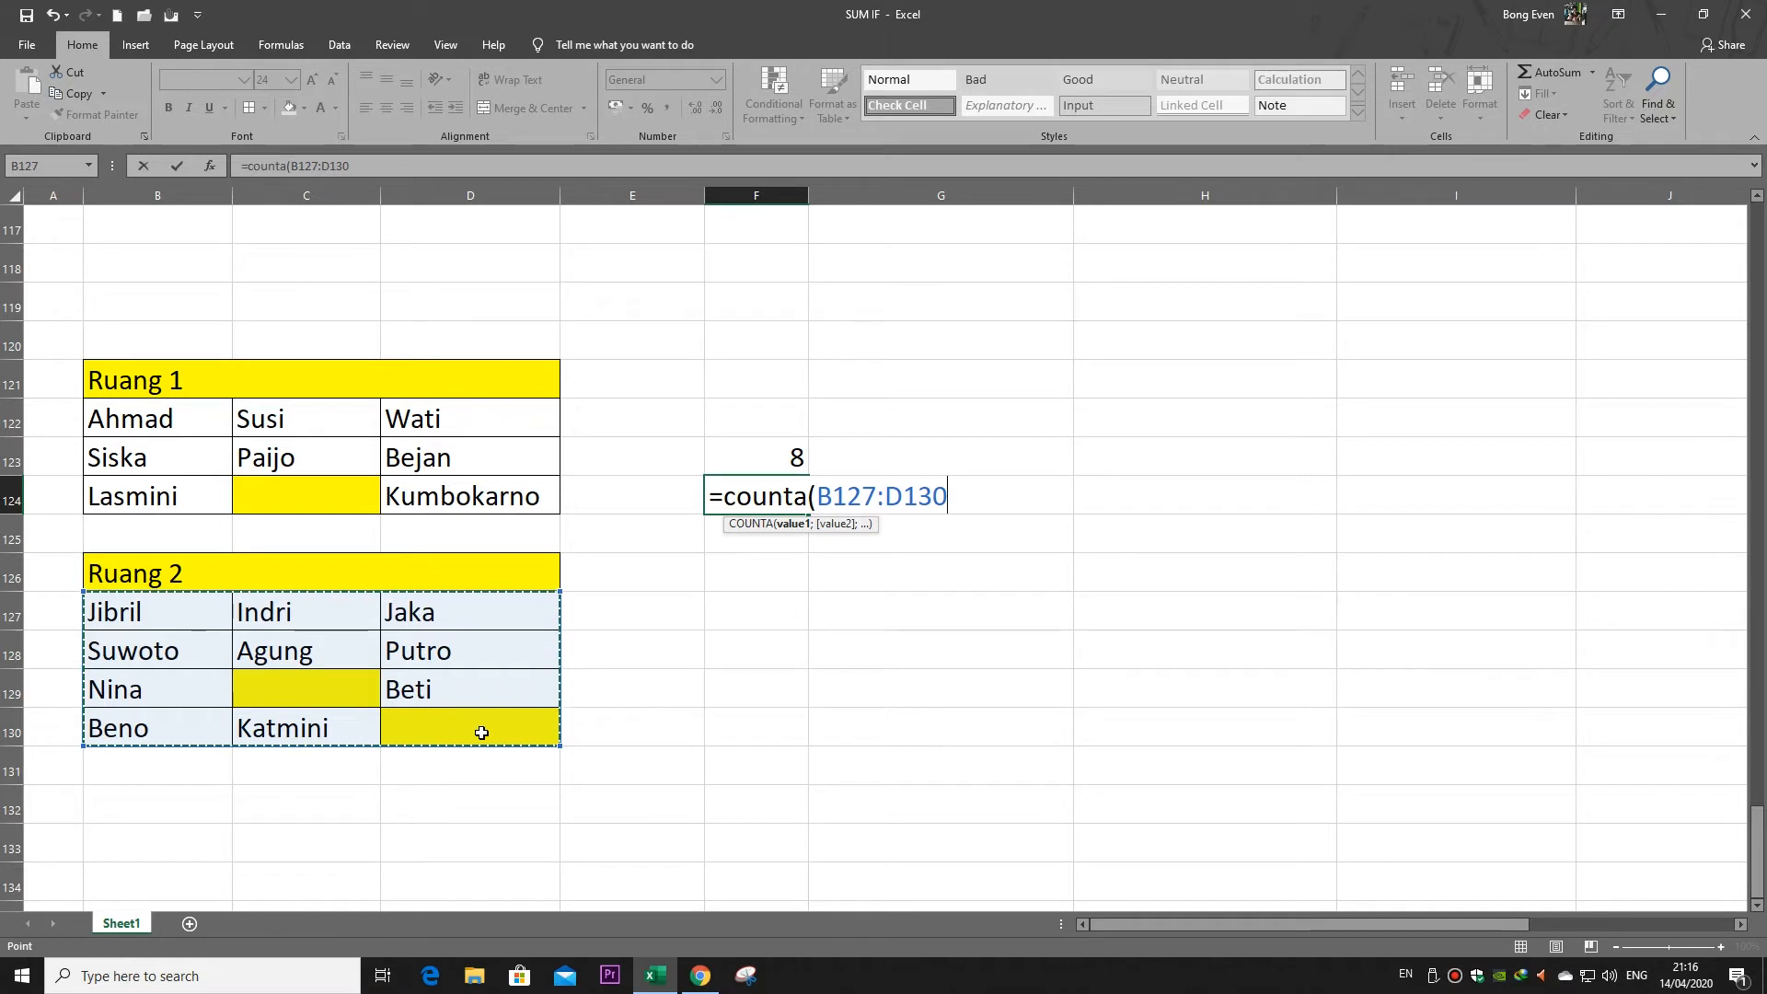
text())
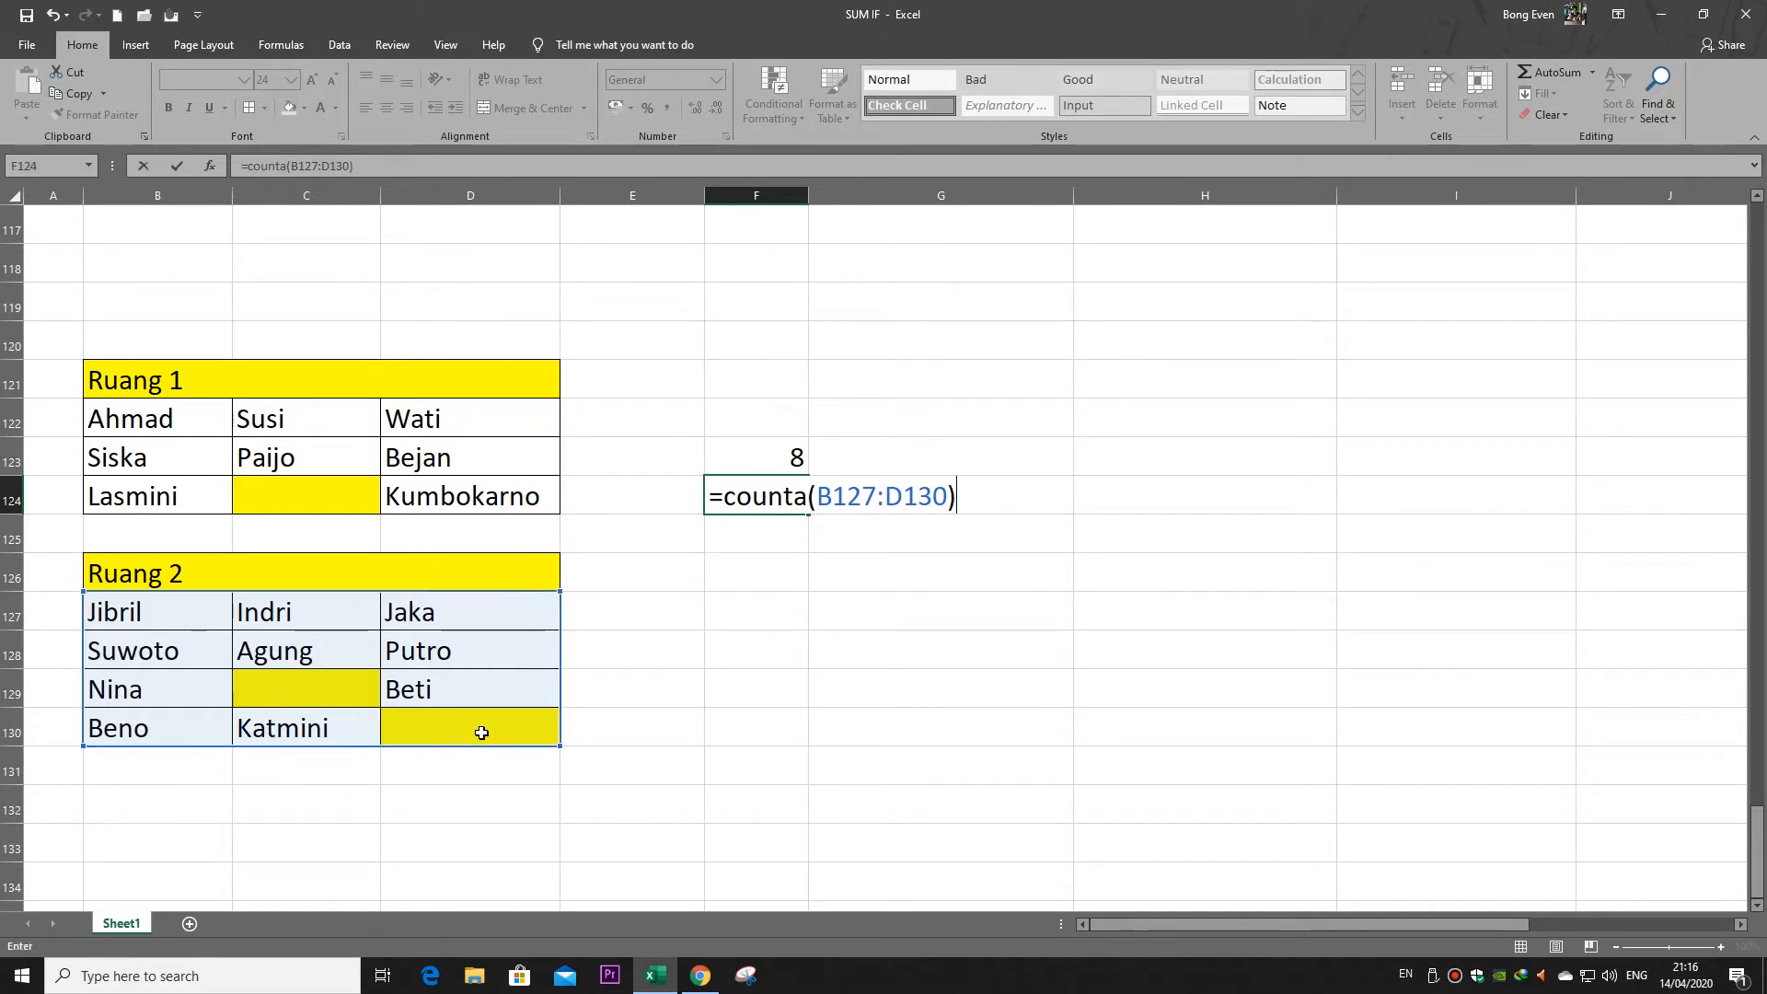
key(Return)
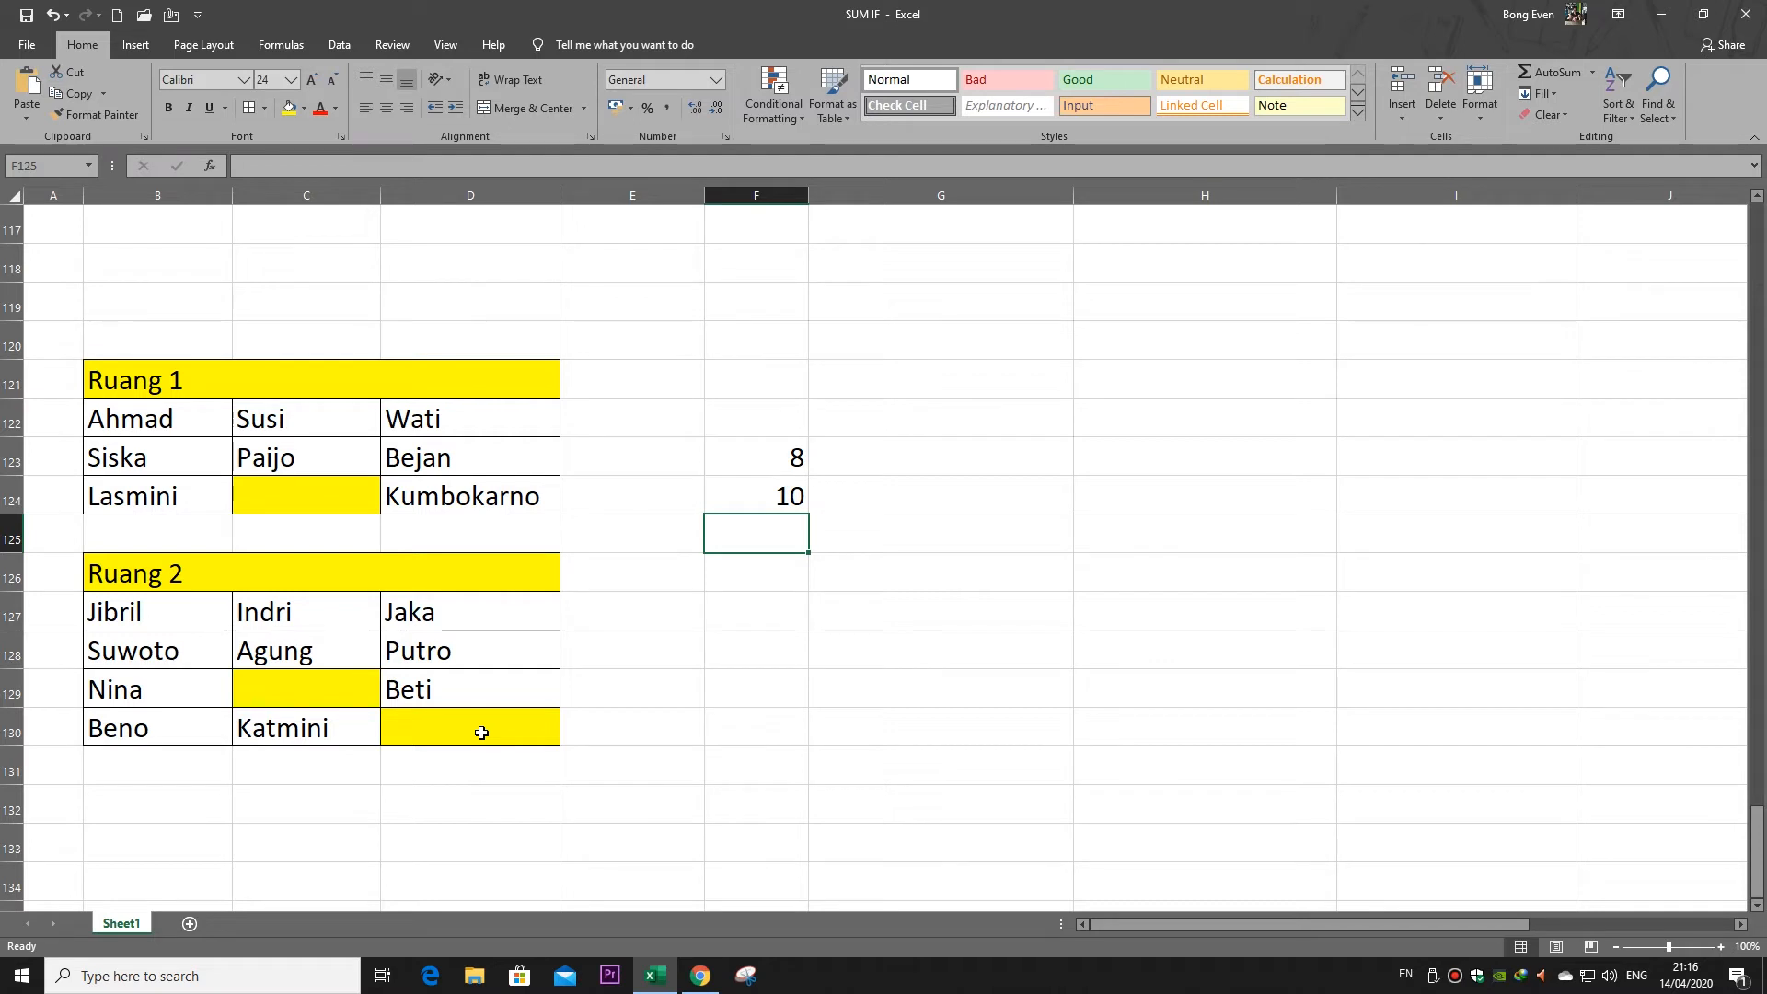
Compare the name ranges of Ruang 1 and Ruang 2, and check the filled and empty cells in B127:D130
mouse_move(138, 418)
mouse_down()
mouse_move(304, 489)
mouse_move(515, 460)
mouse_up()
drag(166, 607, 469, 721)
drag(225, 611, 481, 731)
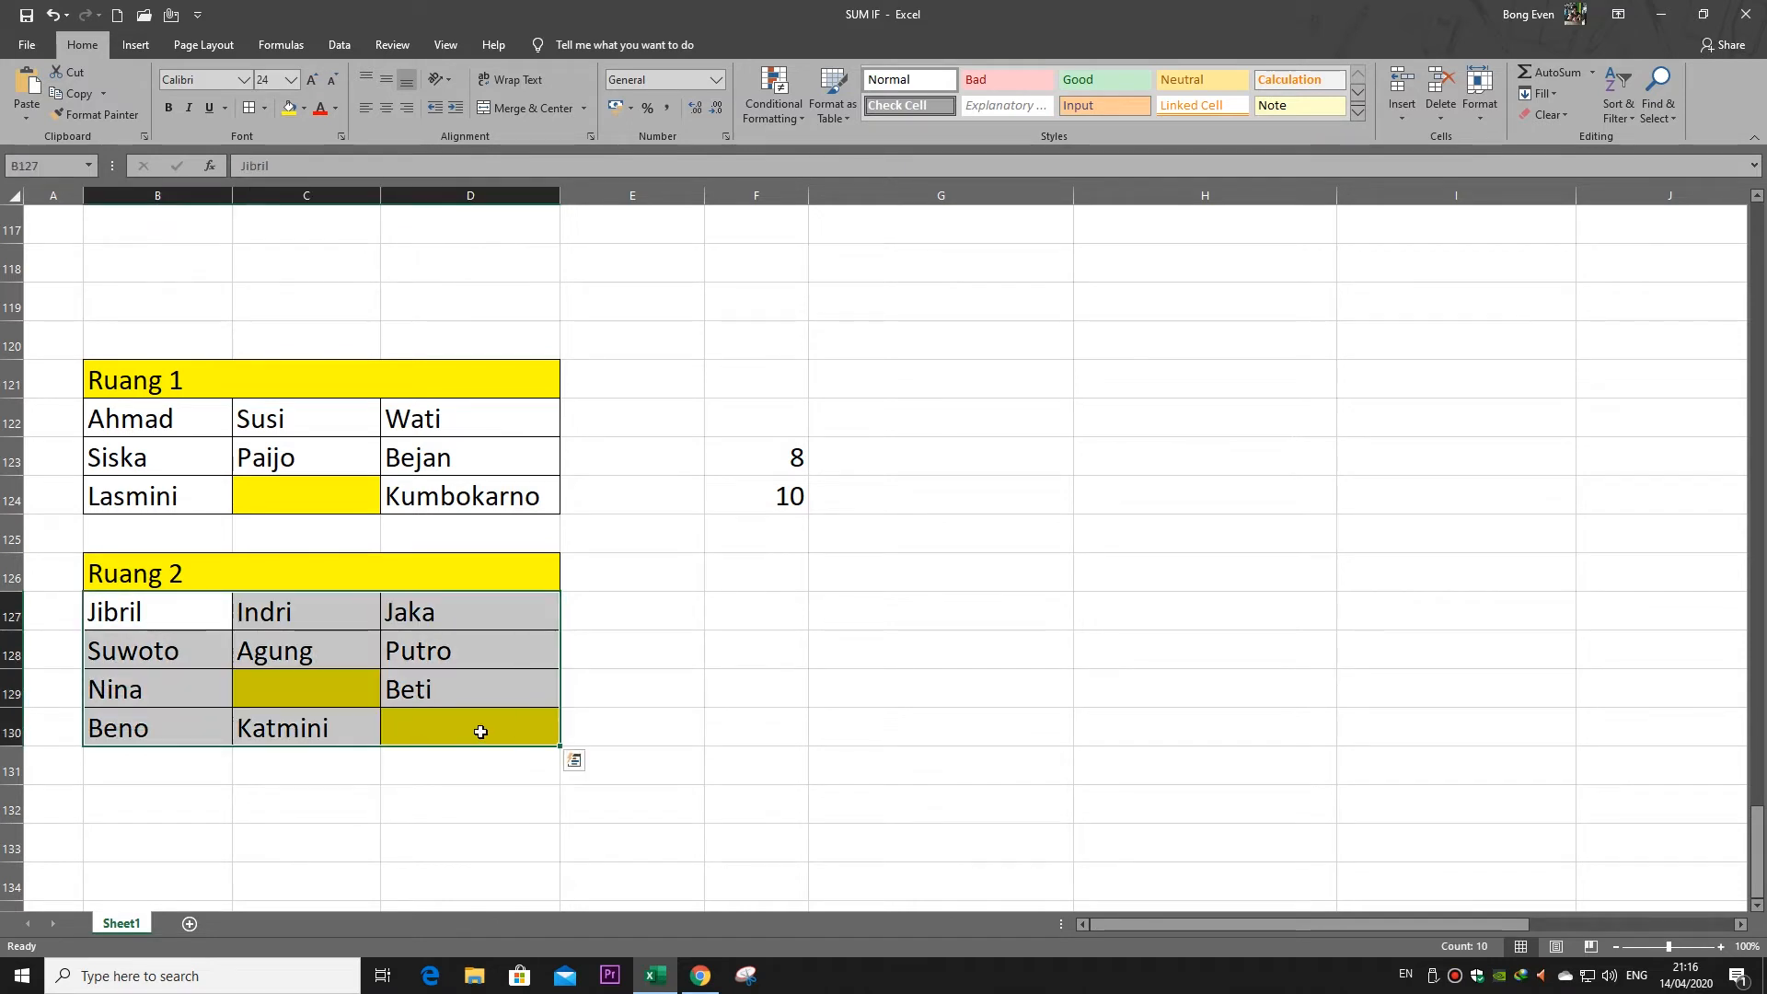
click(333, 697)
click(420, 722)
click(425, 694)
click(433, 652)
click(433, 616)
click(433, 646)
click(435, 688)
click(726, 548)
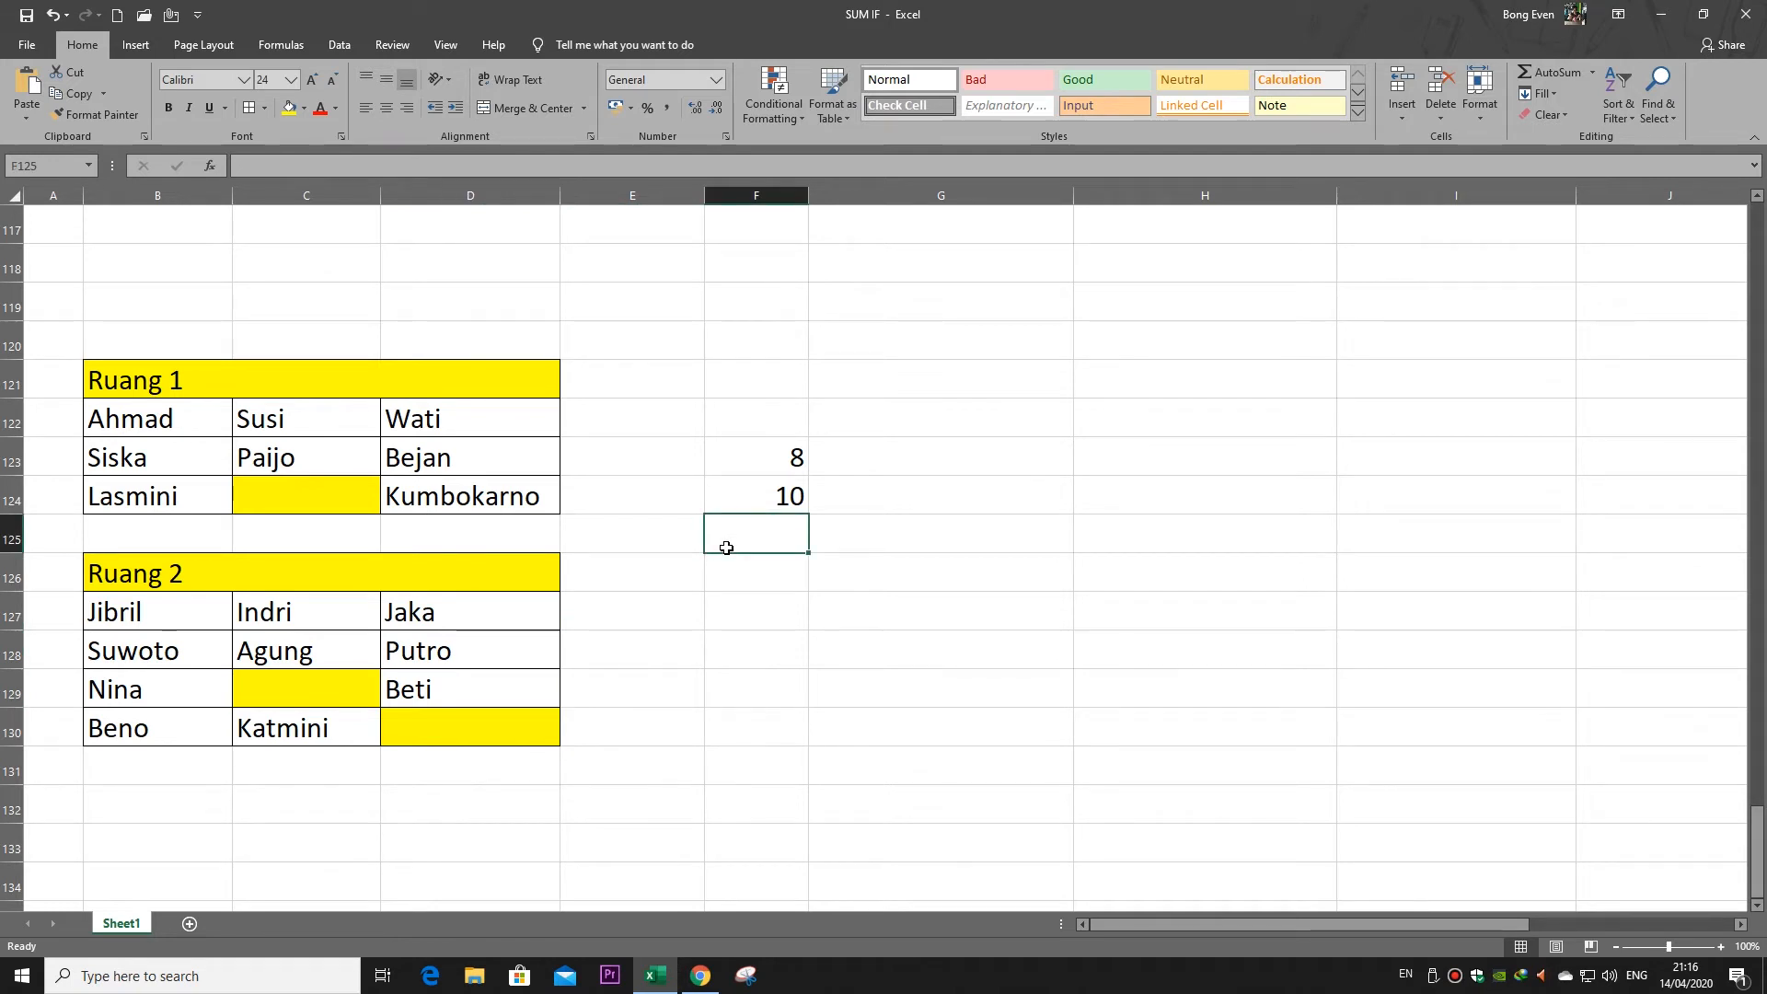
drag(156, 424, 478, 497)
click(174, 616)
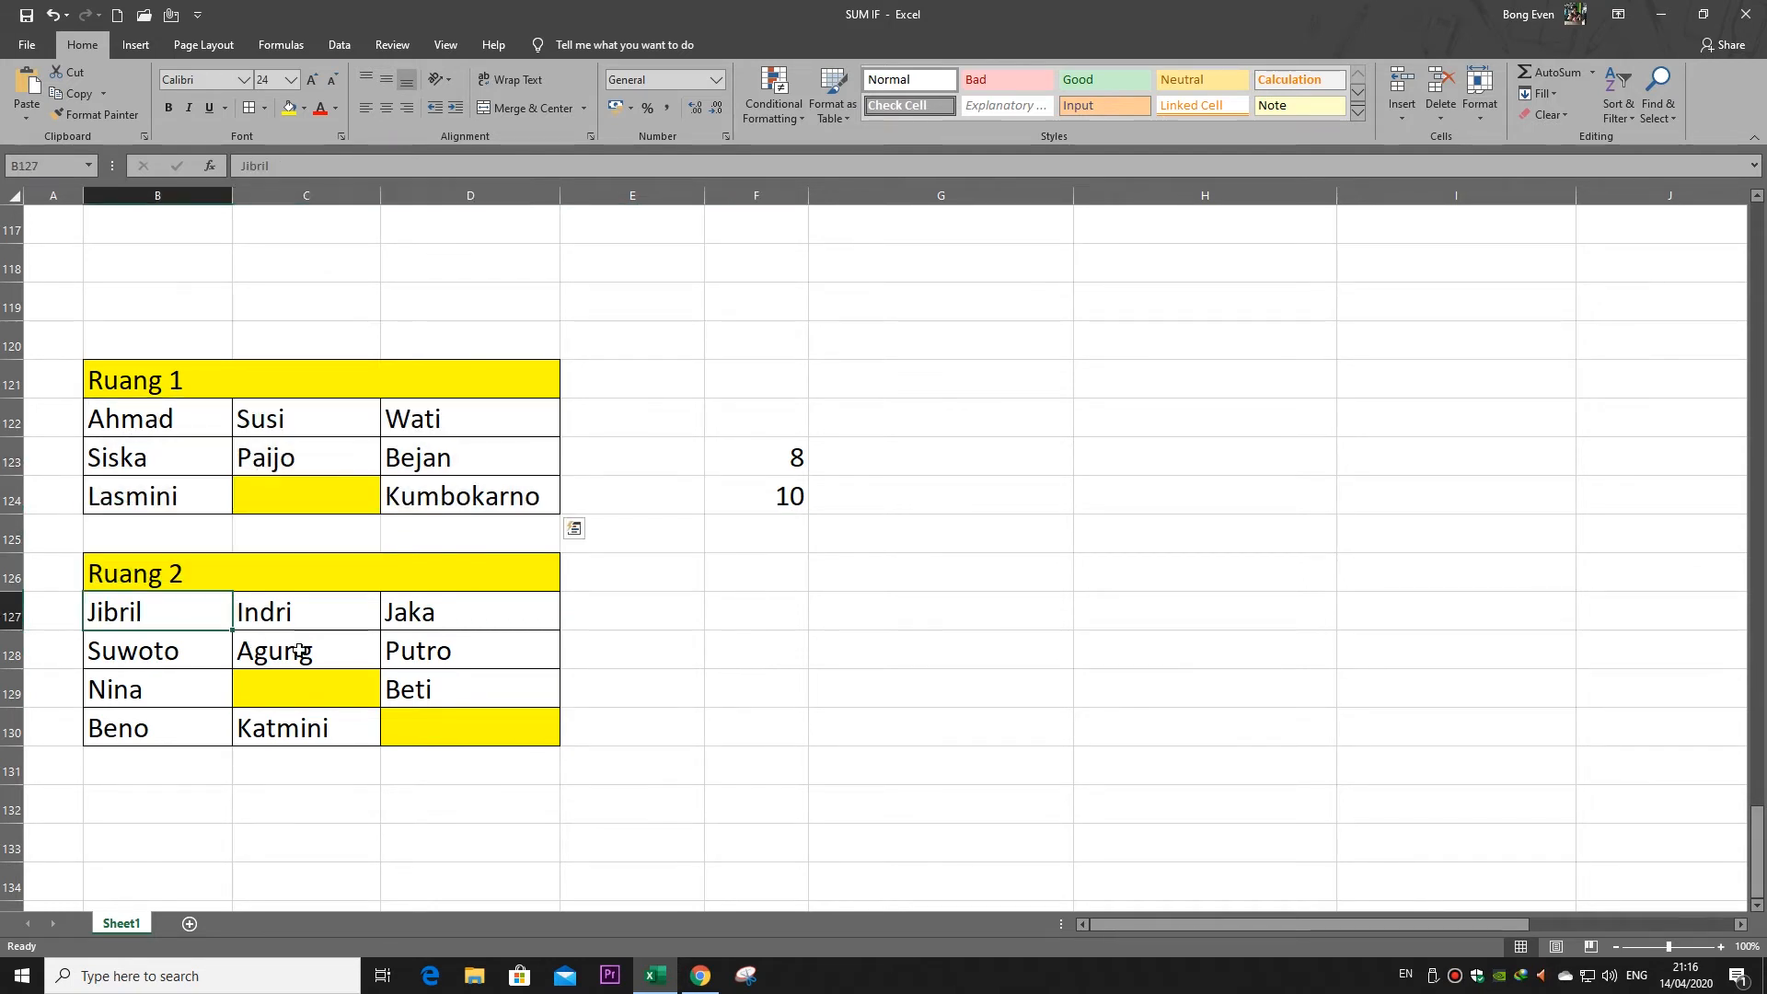
drag(248, 635, 481, 714)
drag(193, 422, 309, 581)
drag(192, 607, 493, 722)
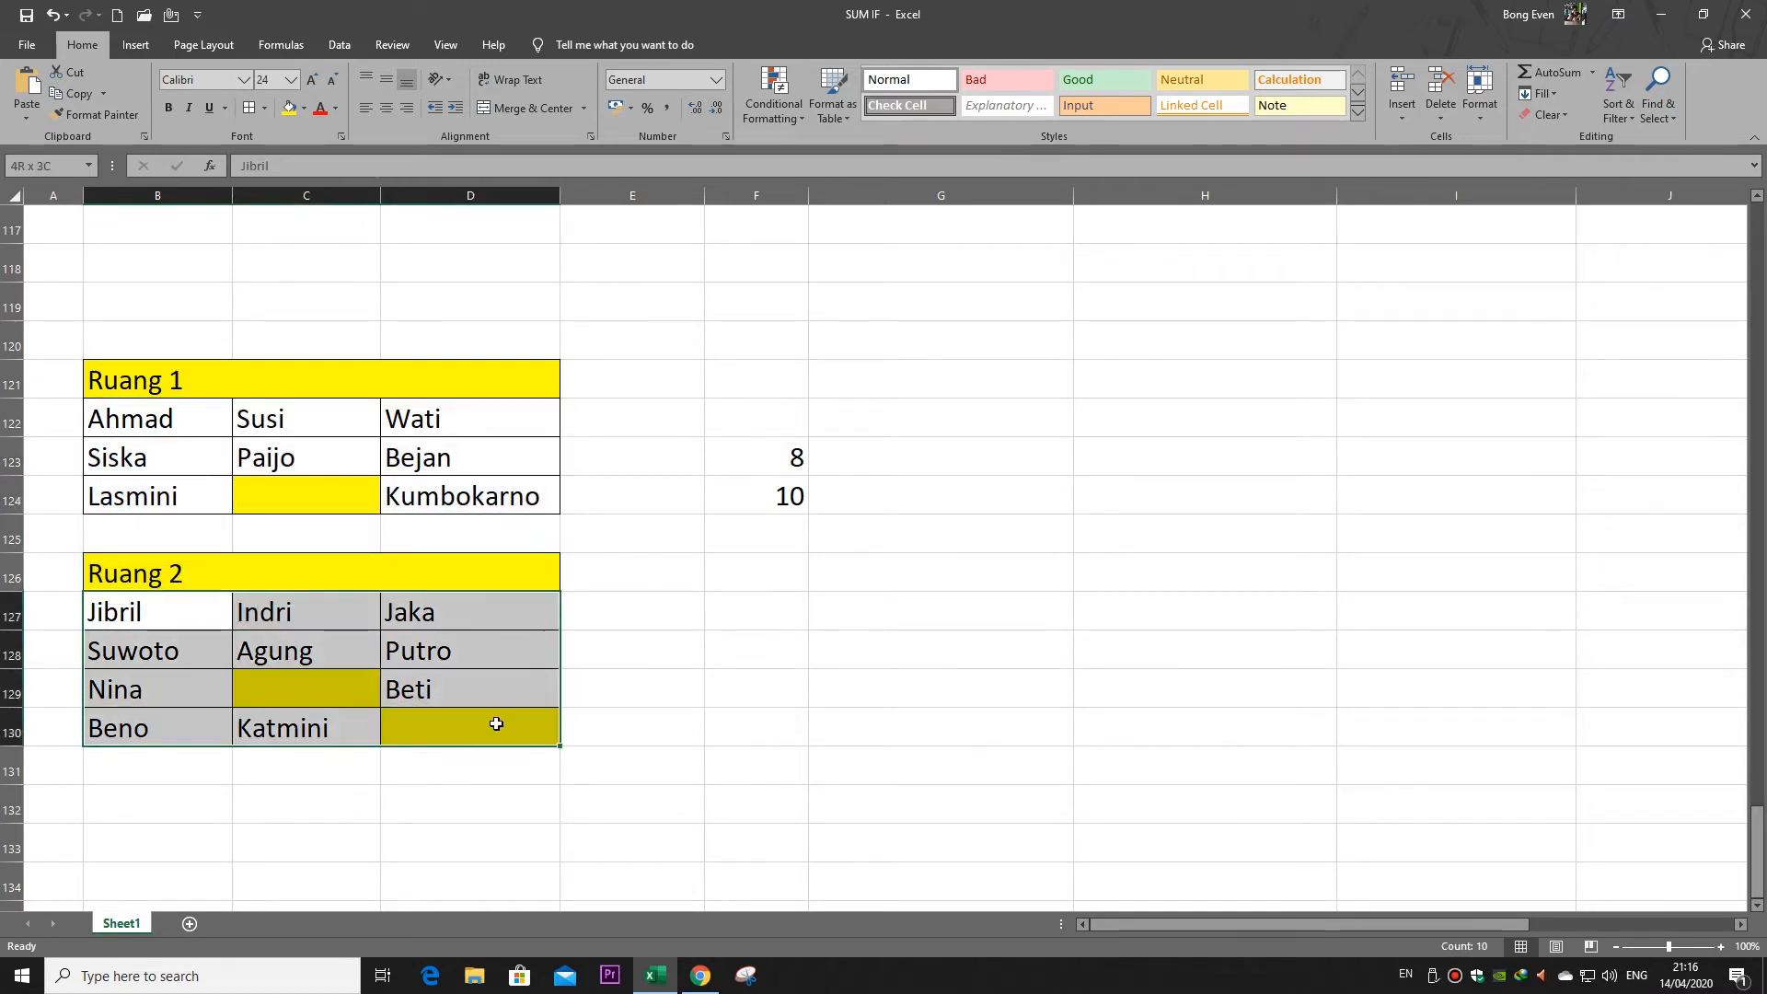
click(736, 612)
Count the names of both rooms together by entering =COUNTA(B122:D124;B127:D130) in cell F125
click(757, 532)
text(=)
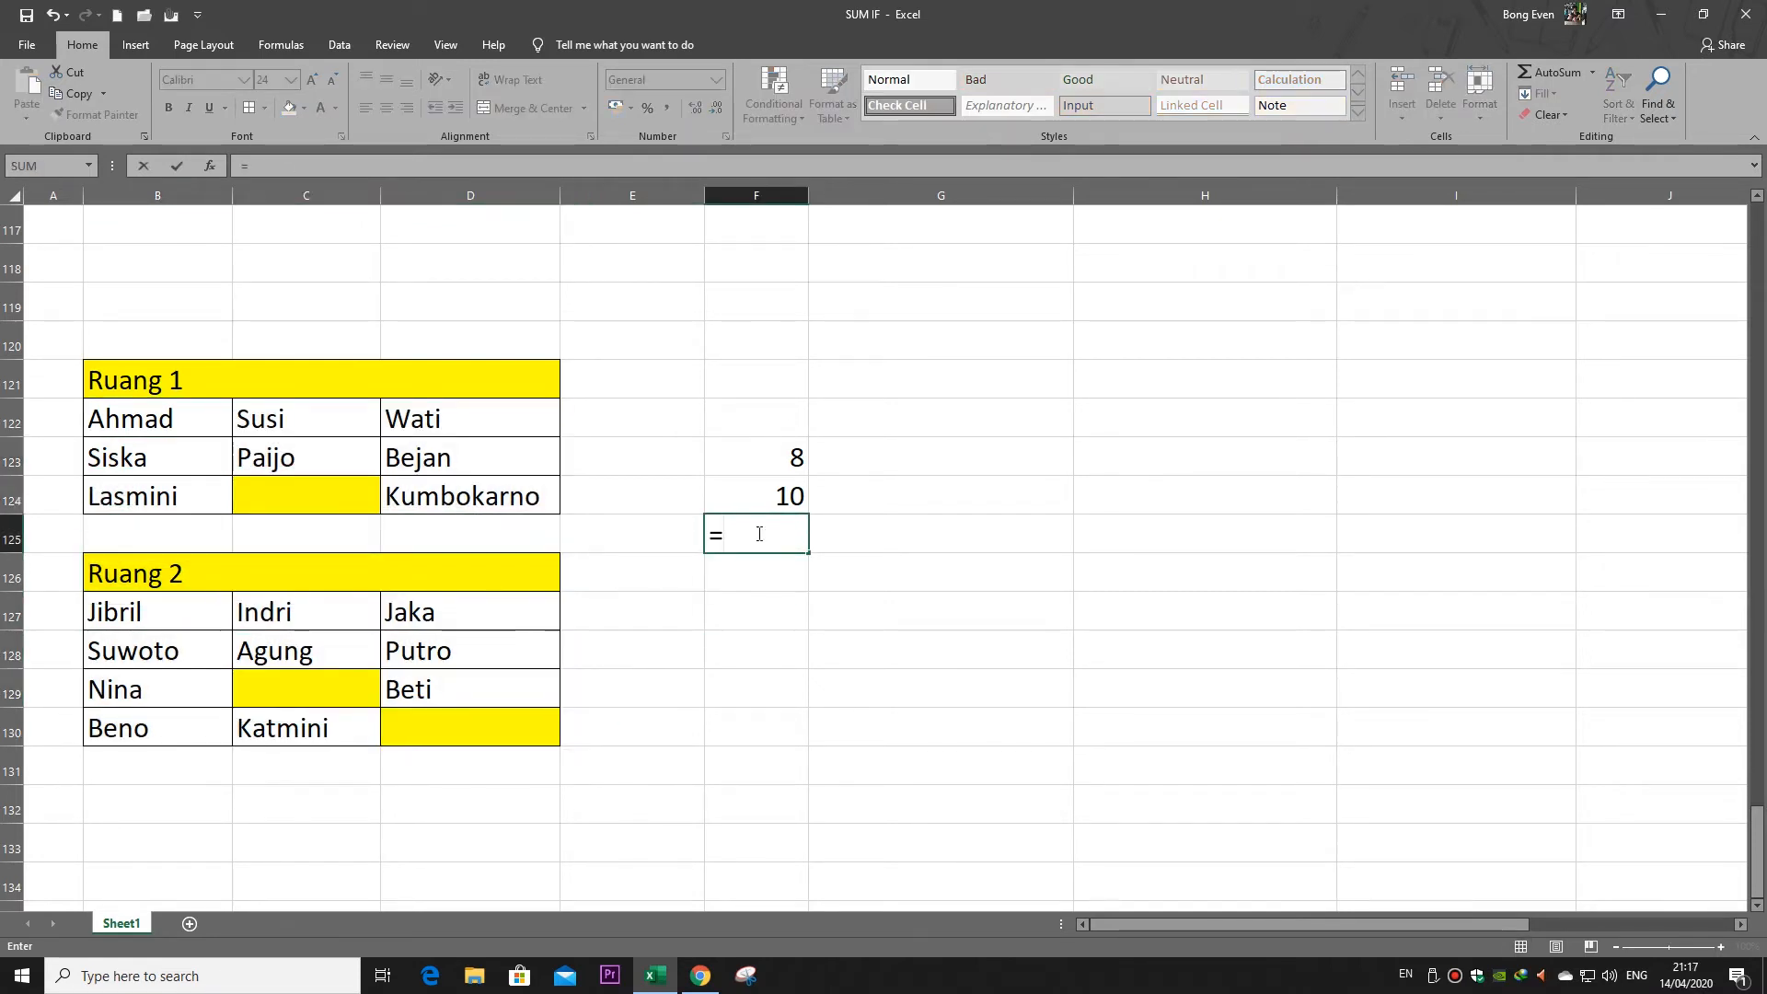
text(counta)
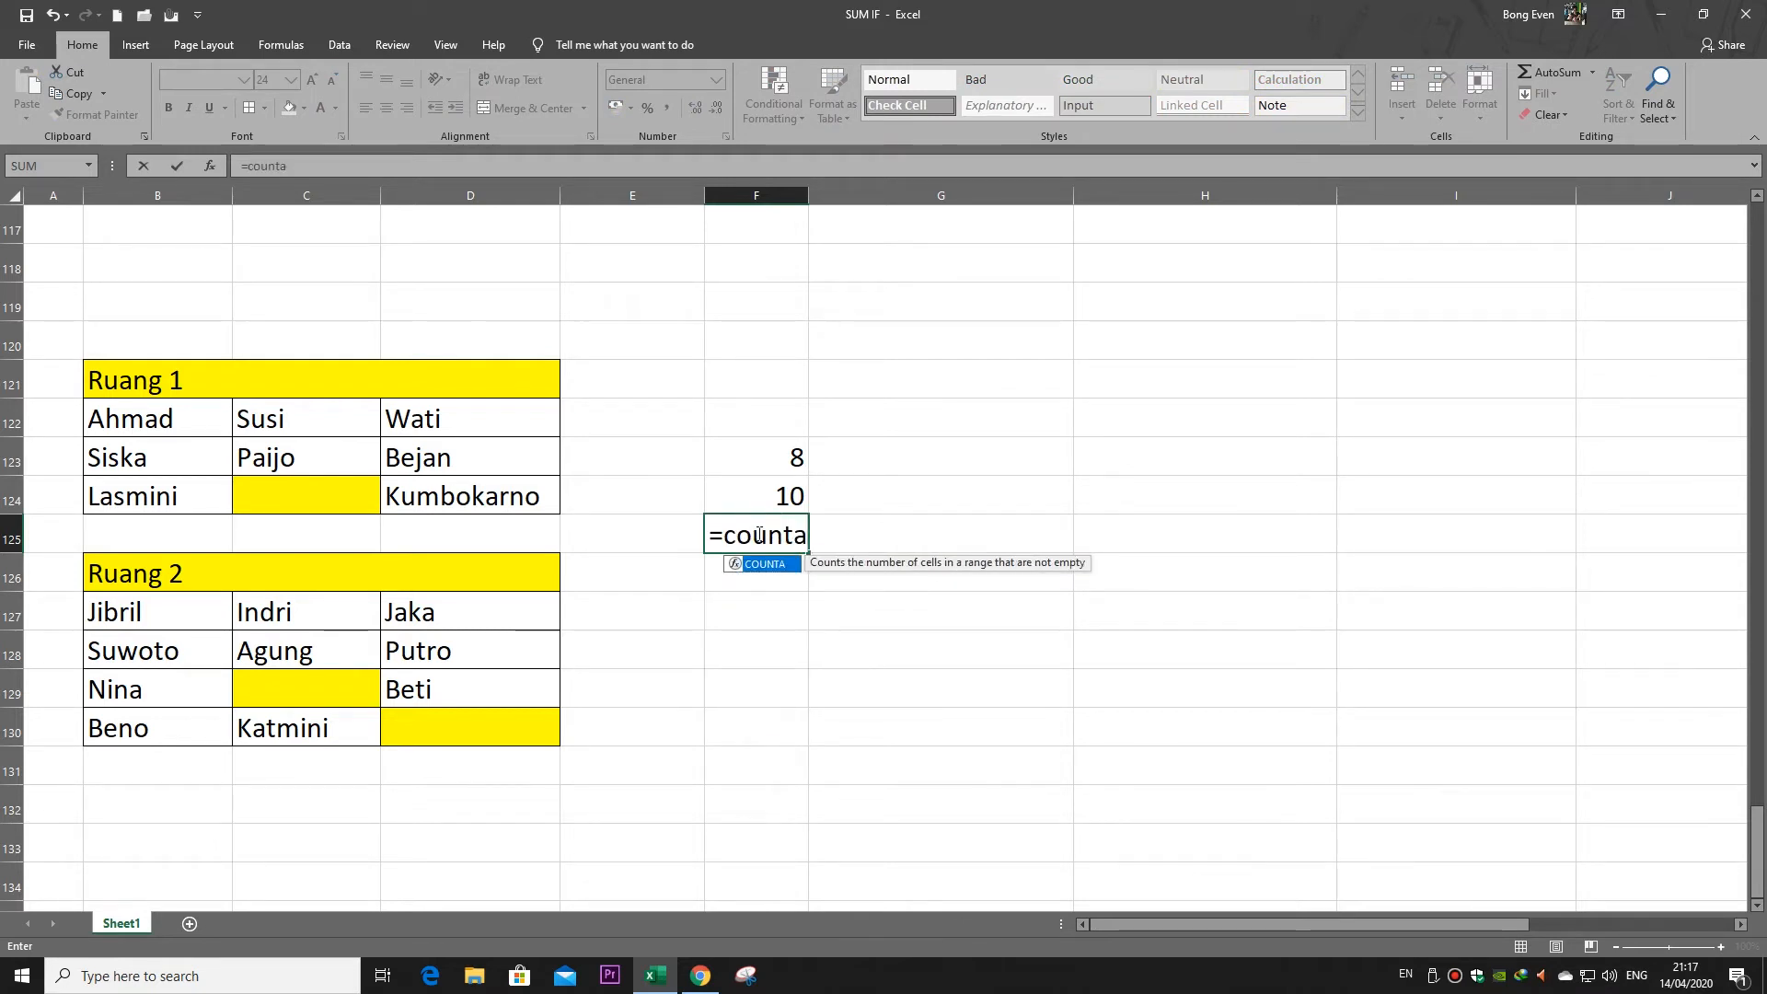
text(()
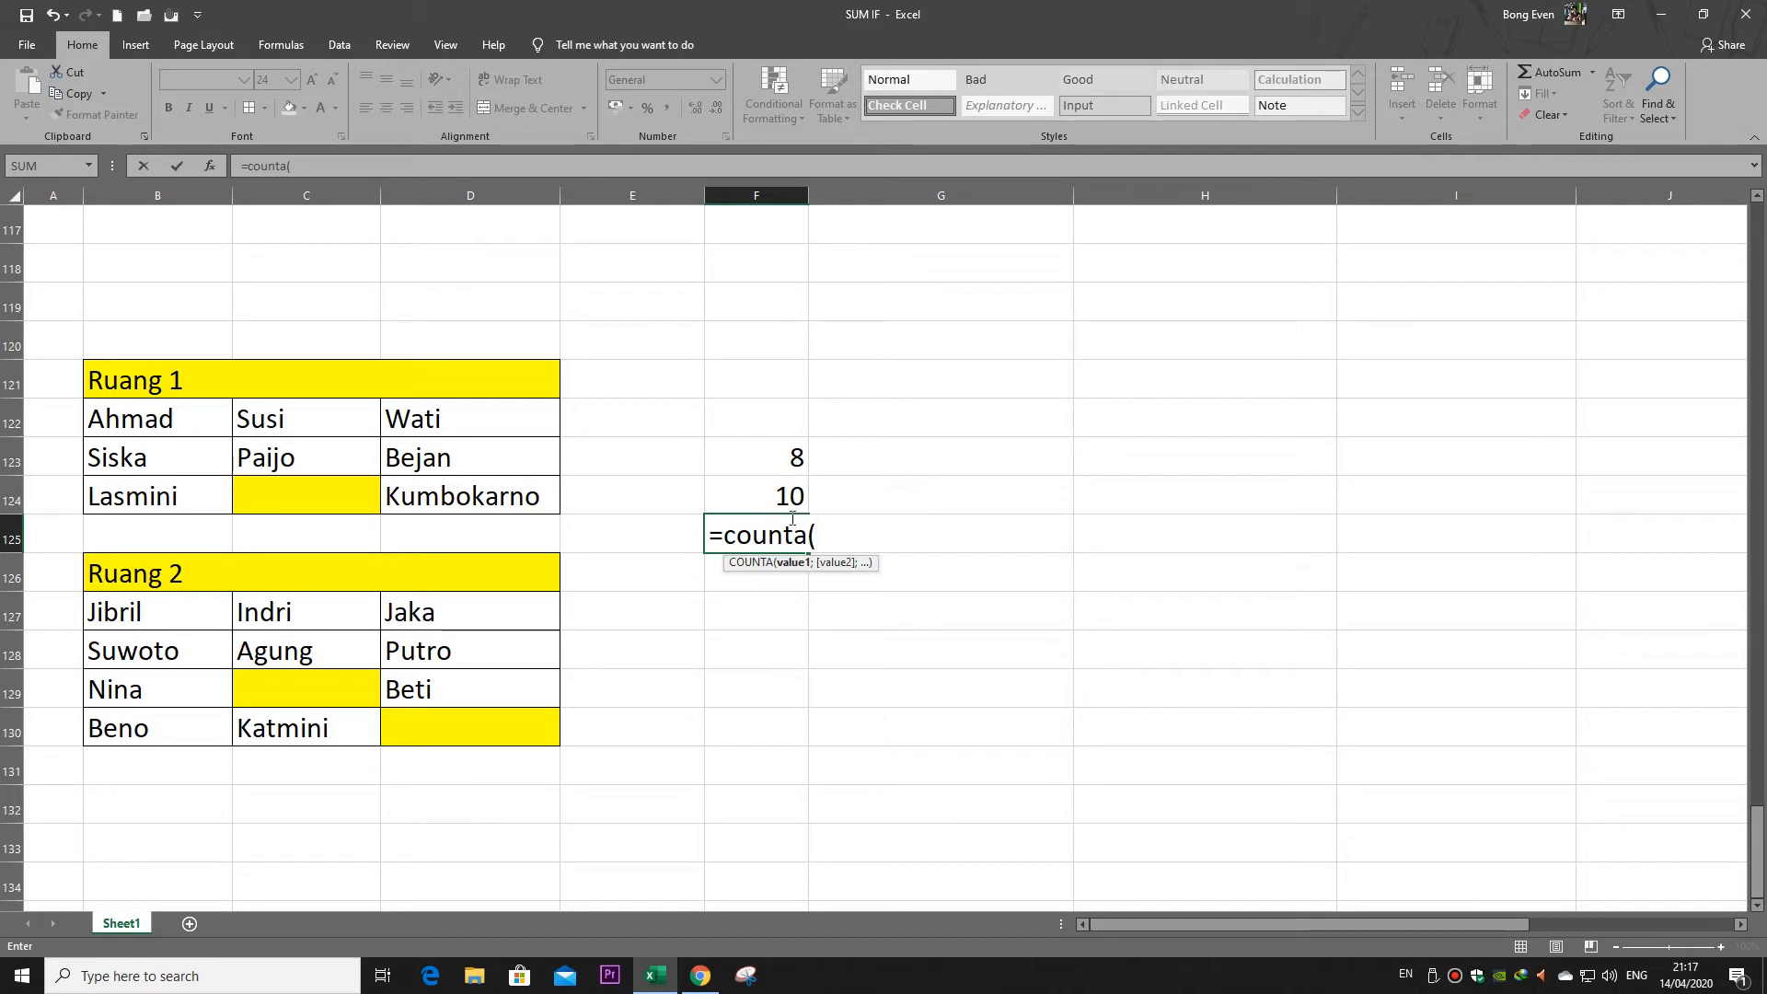
drag(195, 412, 445, 502)
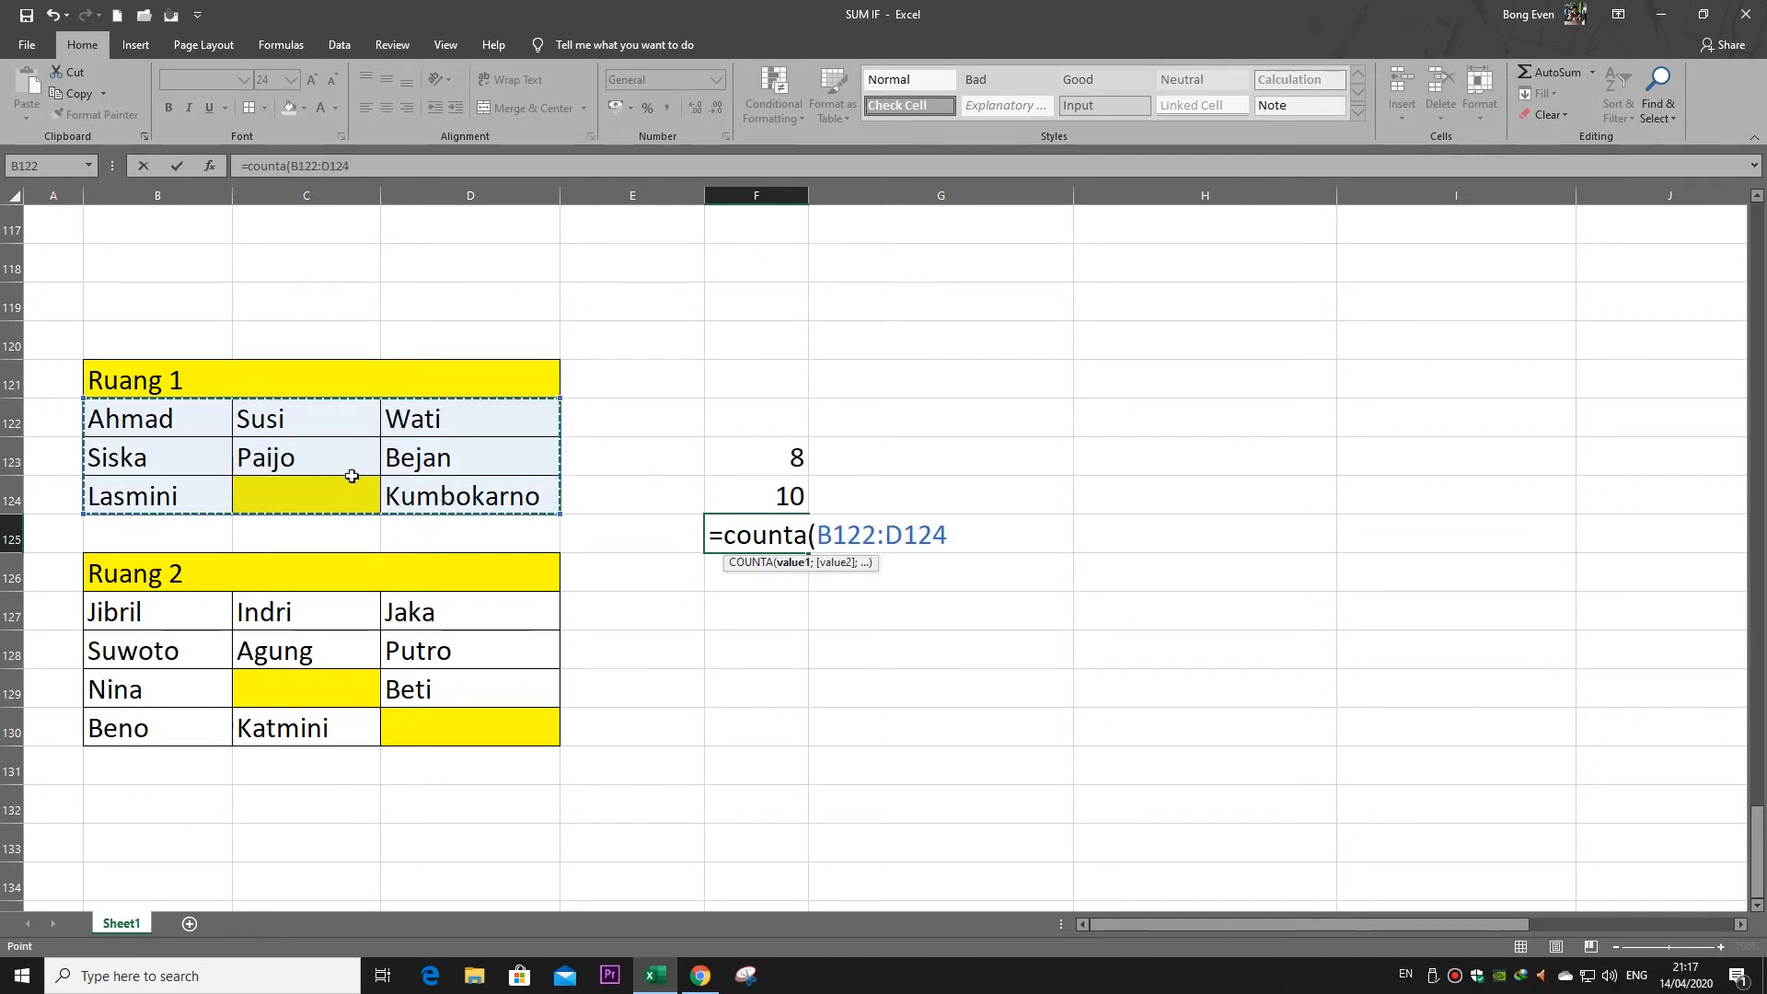
text(;)
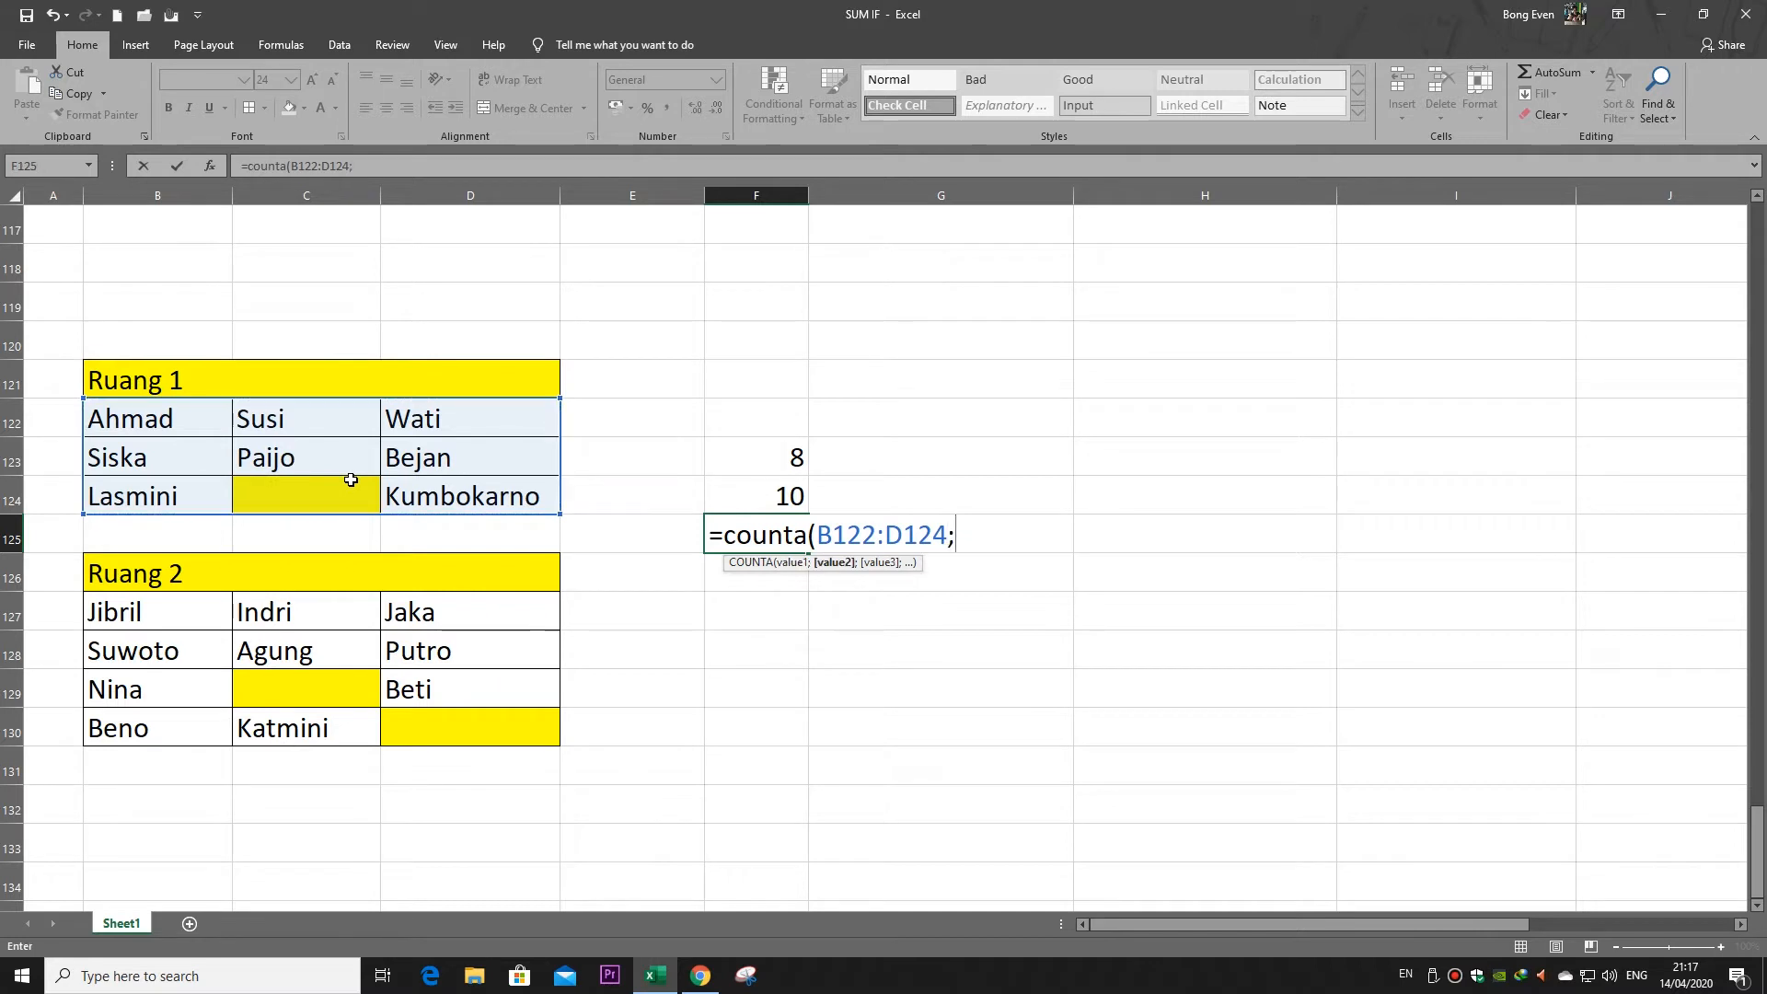
drag(137, 615, 457, 722)
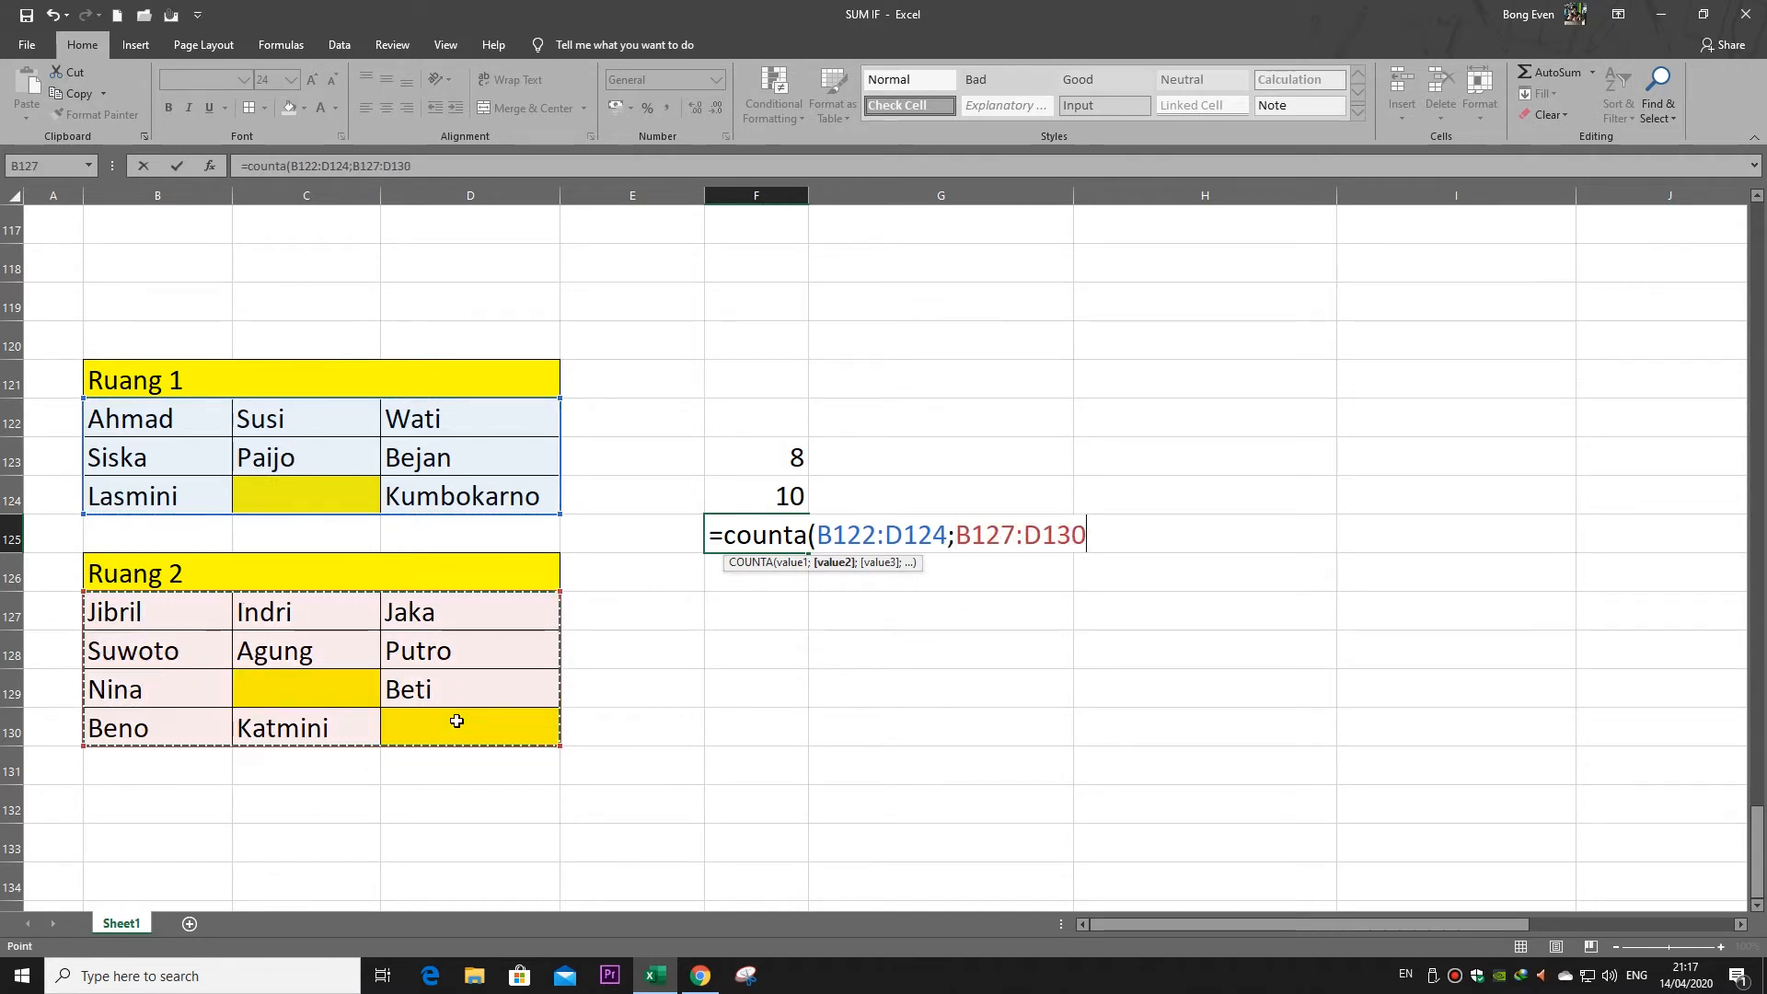
text())
key(Return)
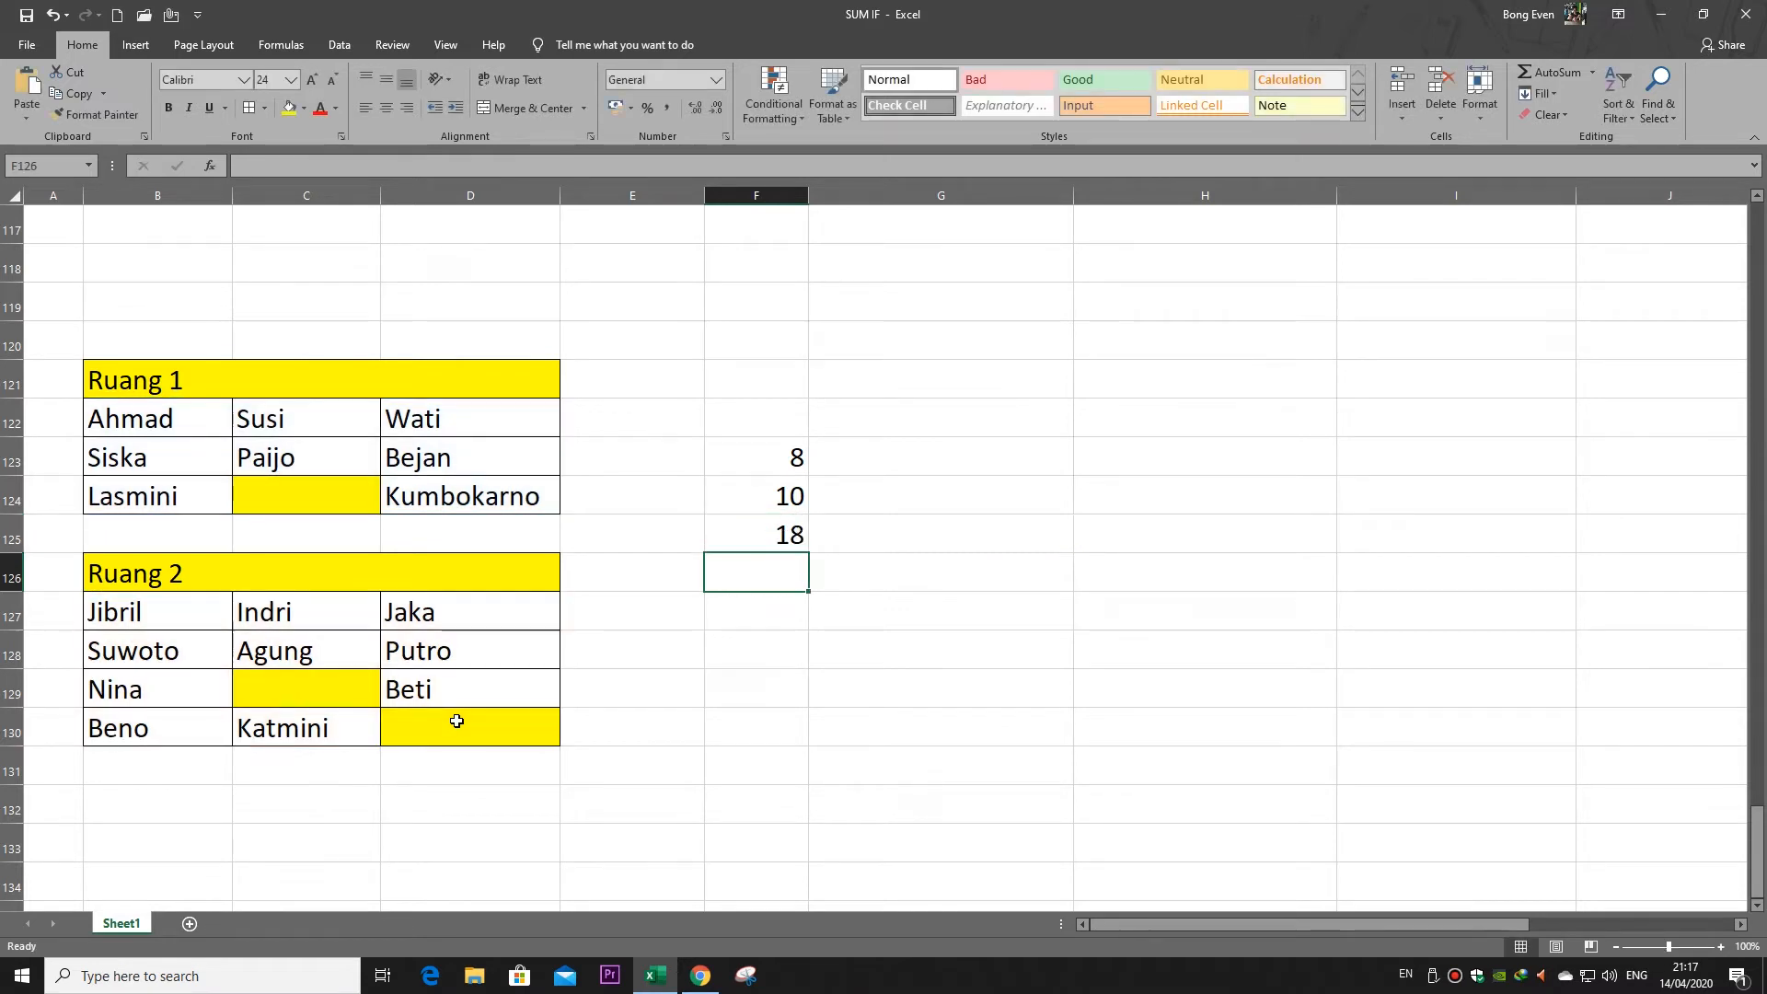
Review the ranges B122:D124 and B127:D130 and inspect the COUNTA formula in cell F123
drag(202, 425, 405, 492)
drag(183, 610, 469, 732)
drag(191, 412, 420, 488)
drag(156, 624, 501, 711)
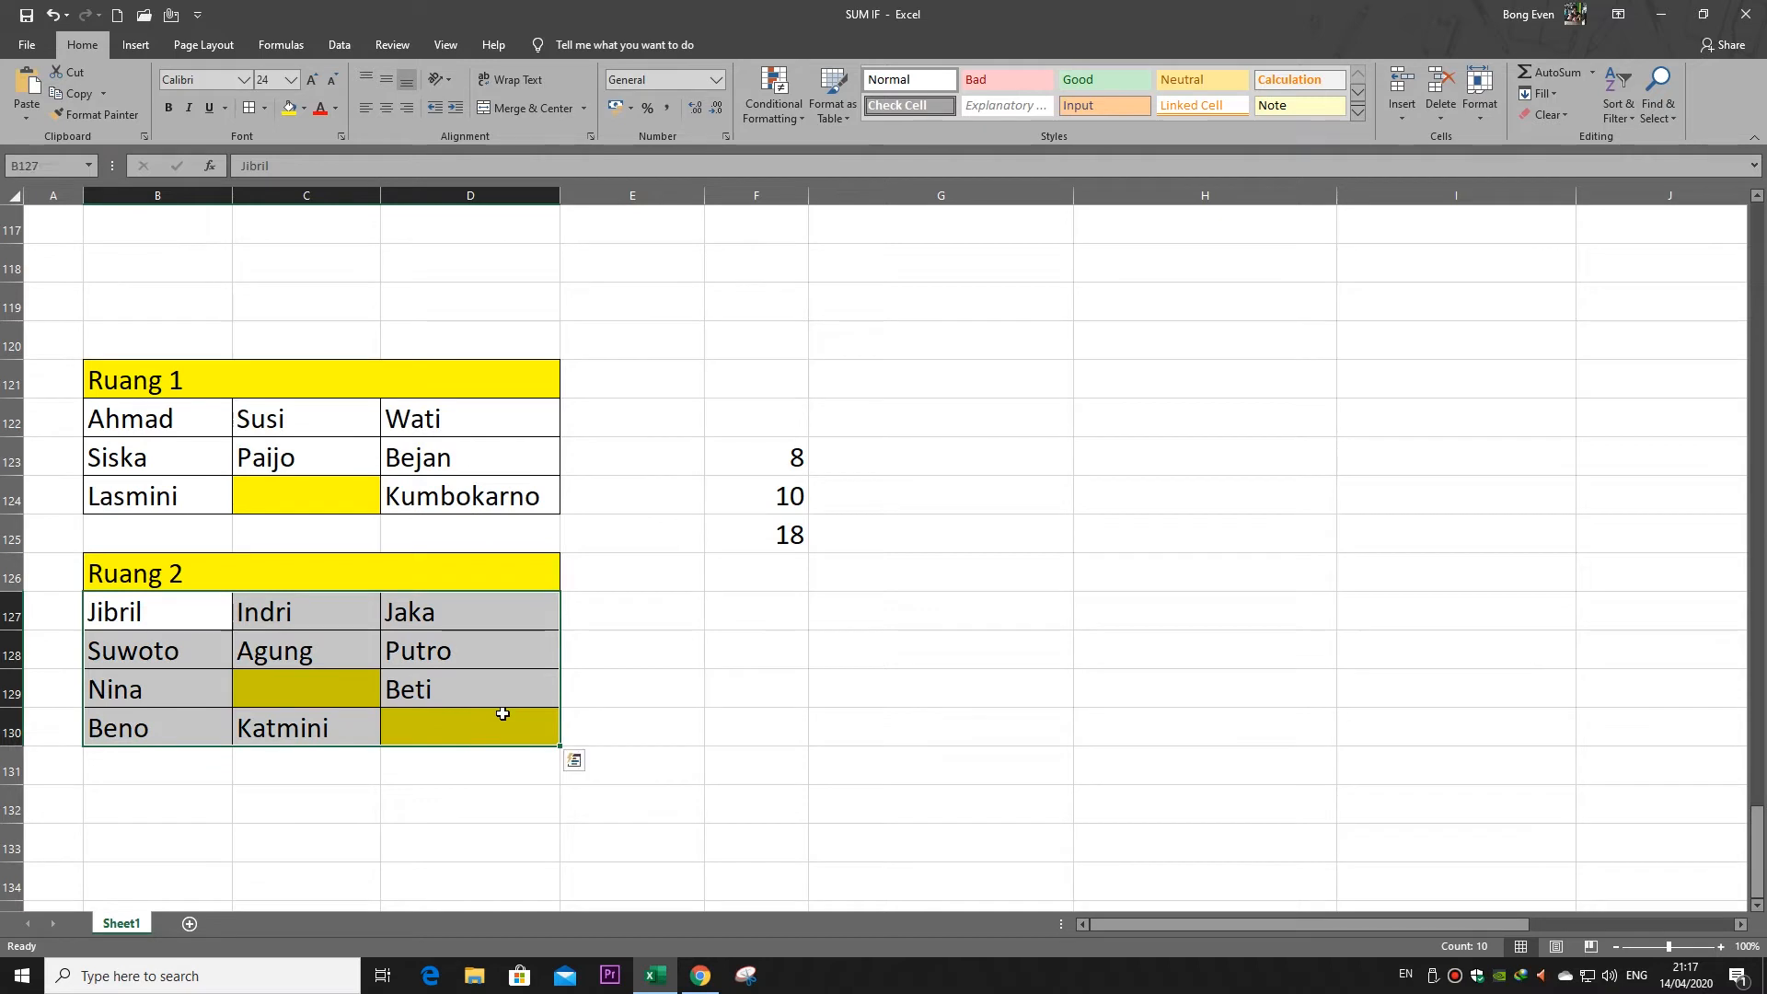
click(749, 457)
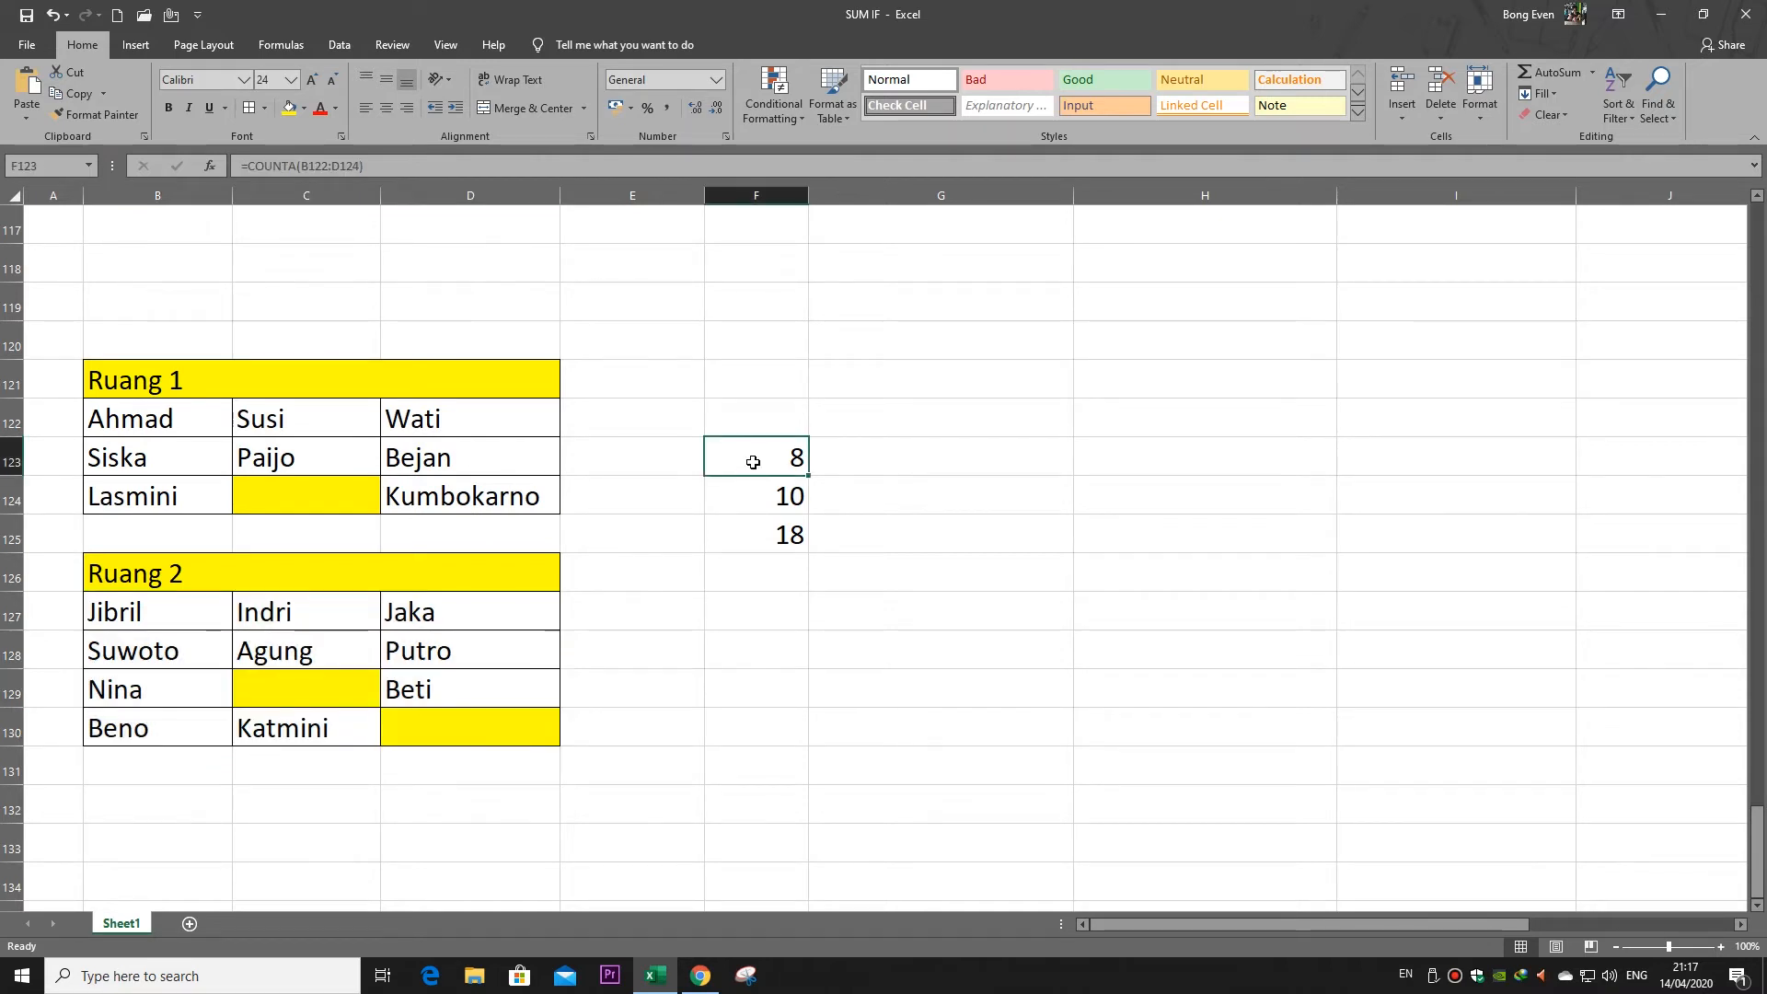
double_click(790, 458)
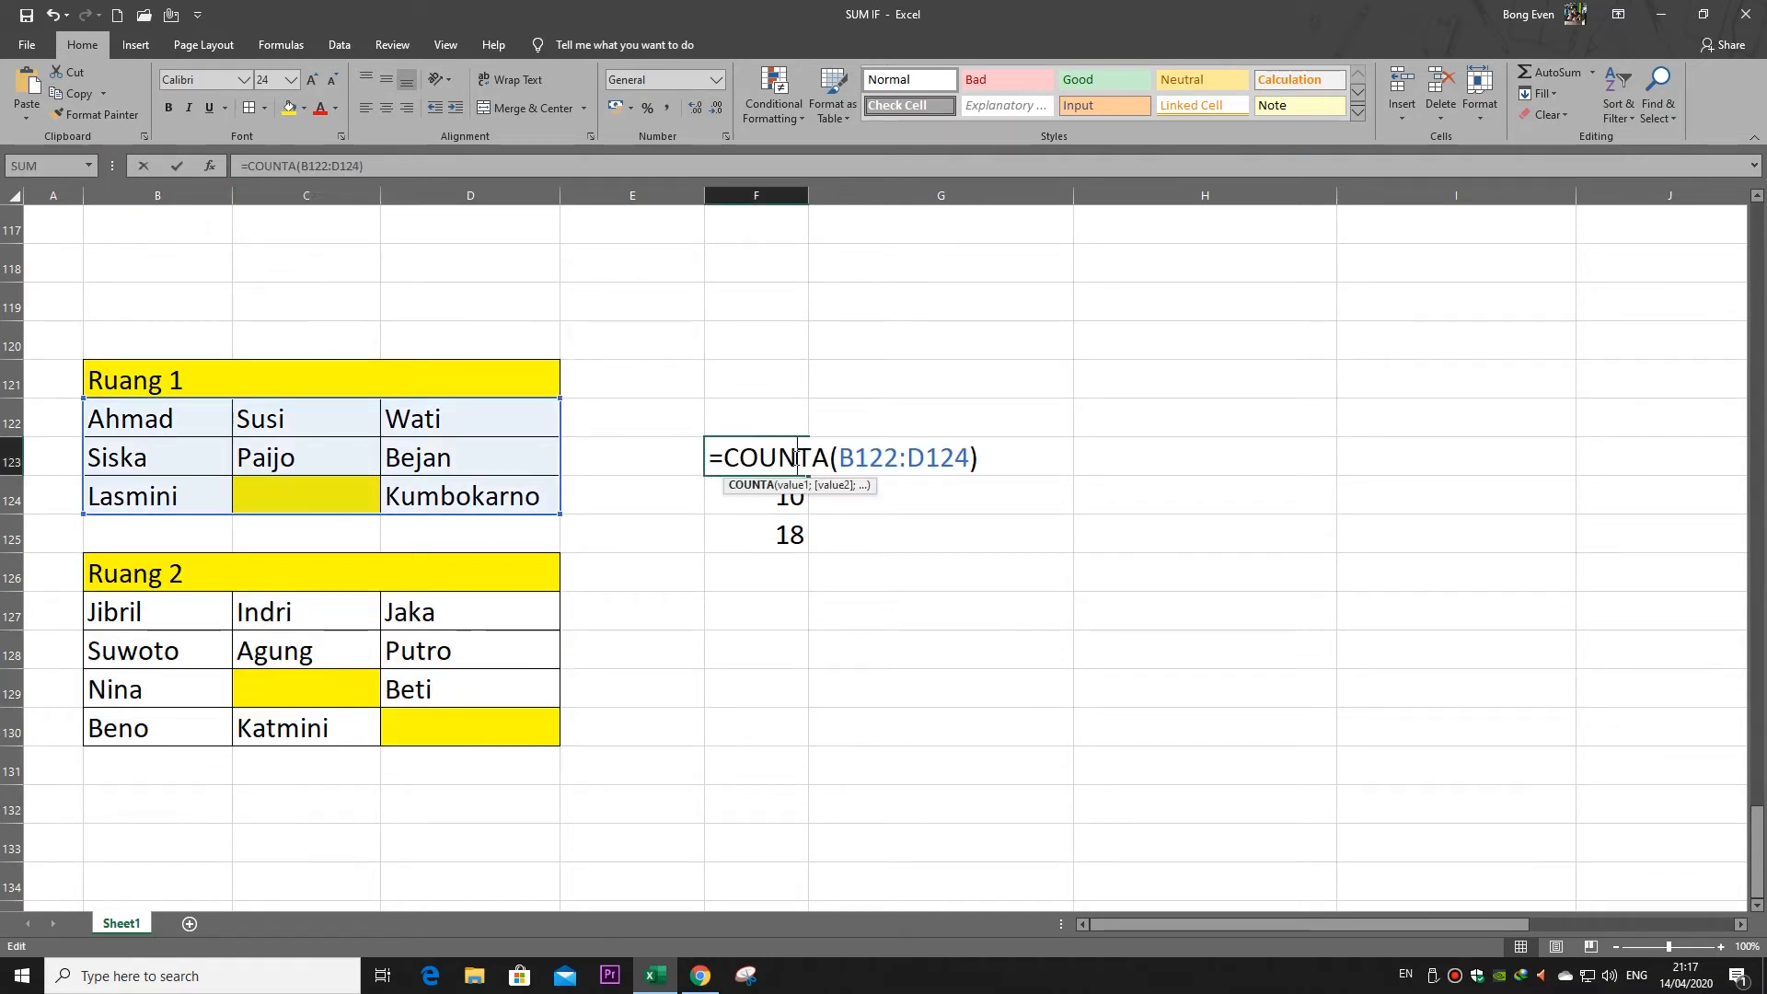
key(ctrl+Return)
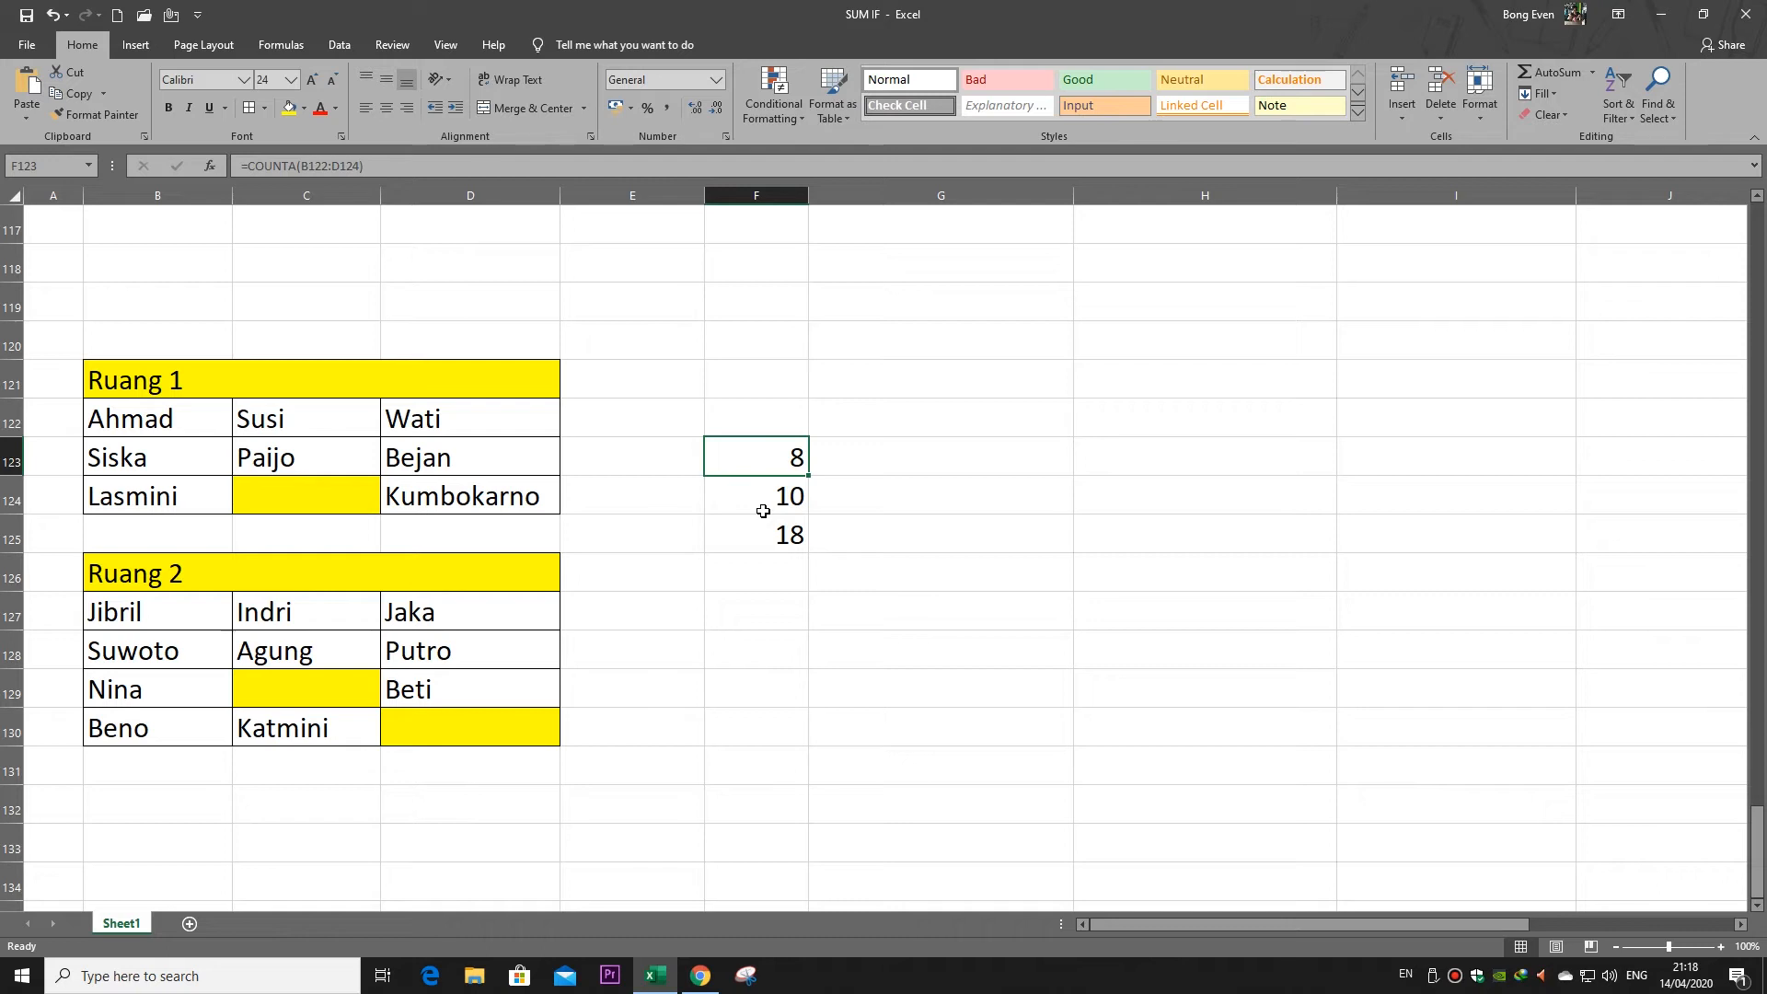
Check the filled and empty cells of Ruang 1 in B122:D124 one by one
drag(170, 404, 428, 496)
click(217, 431)
click(205, 458)
click(210, 495)
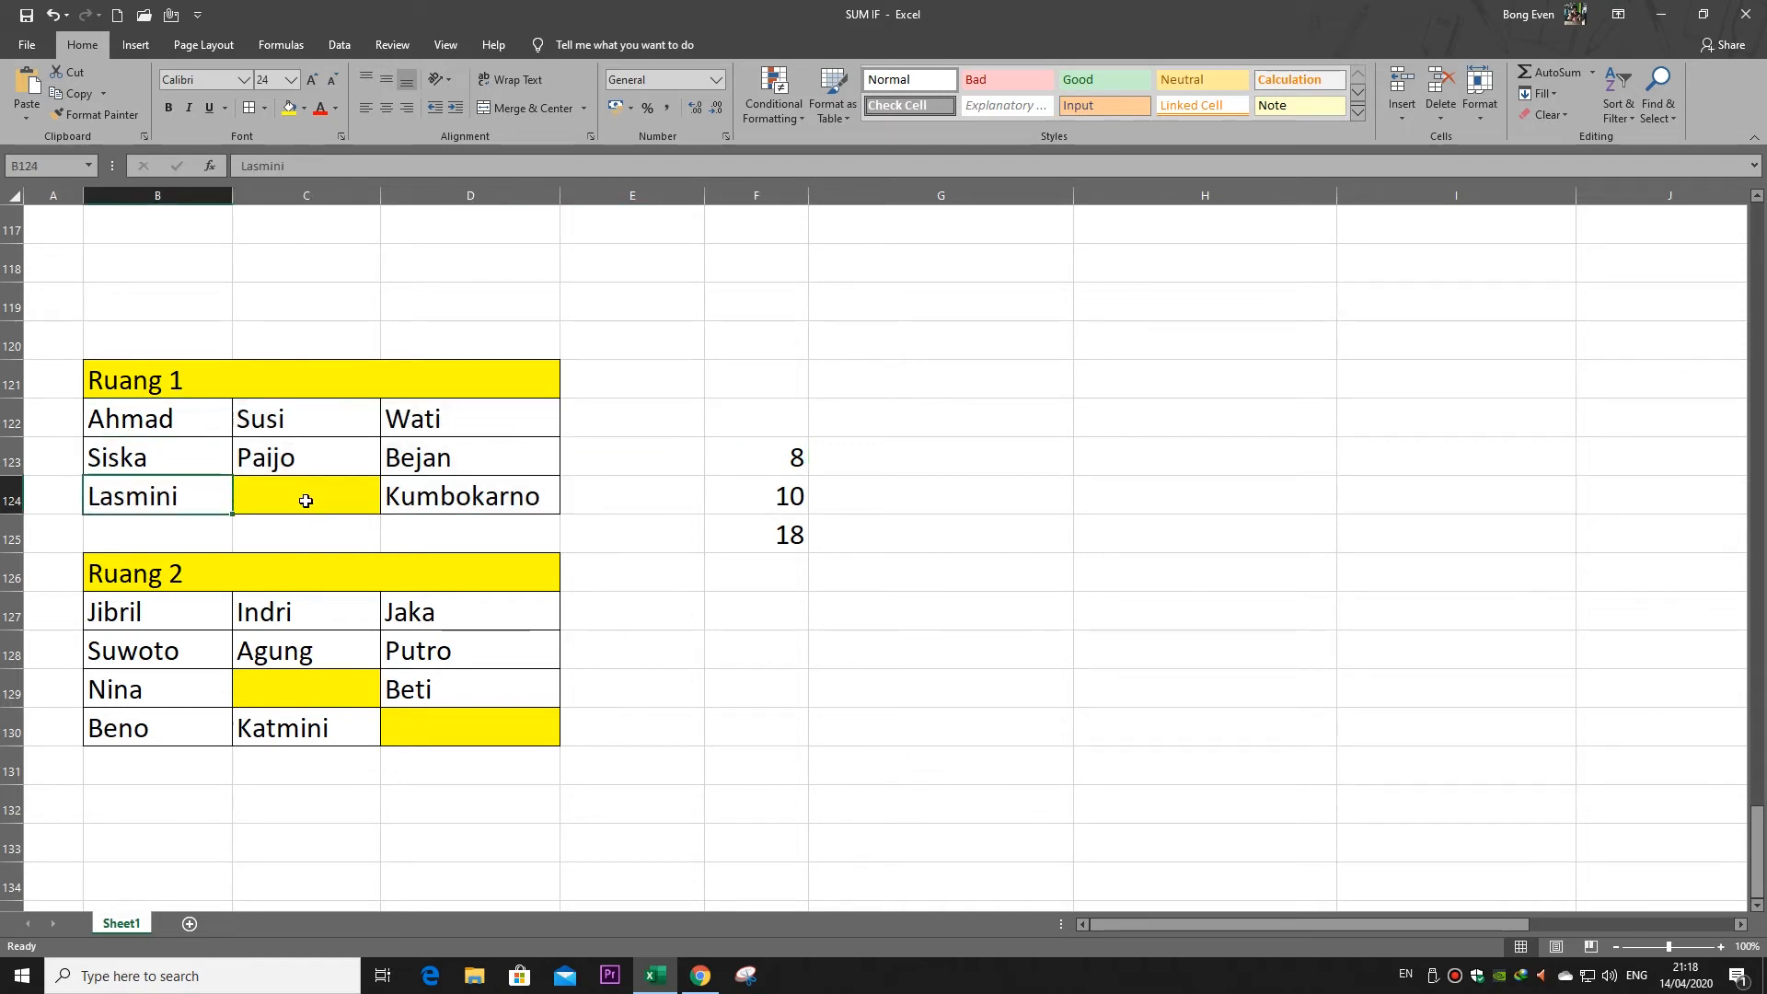
click(308, 499)
click(308, 458)
click(307, 417)
click(429, 421)
drag(438, 461, 437, 490)
click(430, 498)
click(307, 504)
click(195, 495)
click(181, 454)
click(405, 425)
Examine the filled cells of Ruang 2 and the empty yellow cells C124, C129 and D130 in both rooms
click(174, 625)
click(173, 651)
click(173, 691)
click(173, 726)
click(260, 727)
click(291, 654)
click(283, 505)
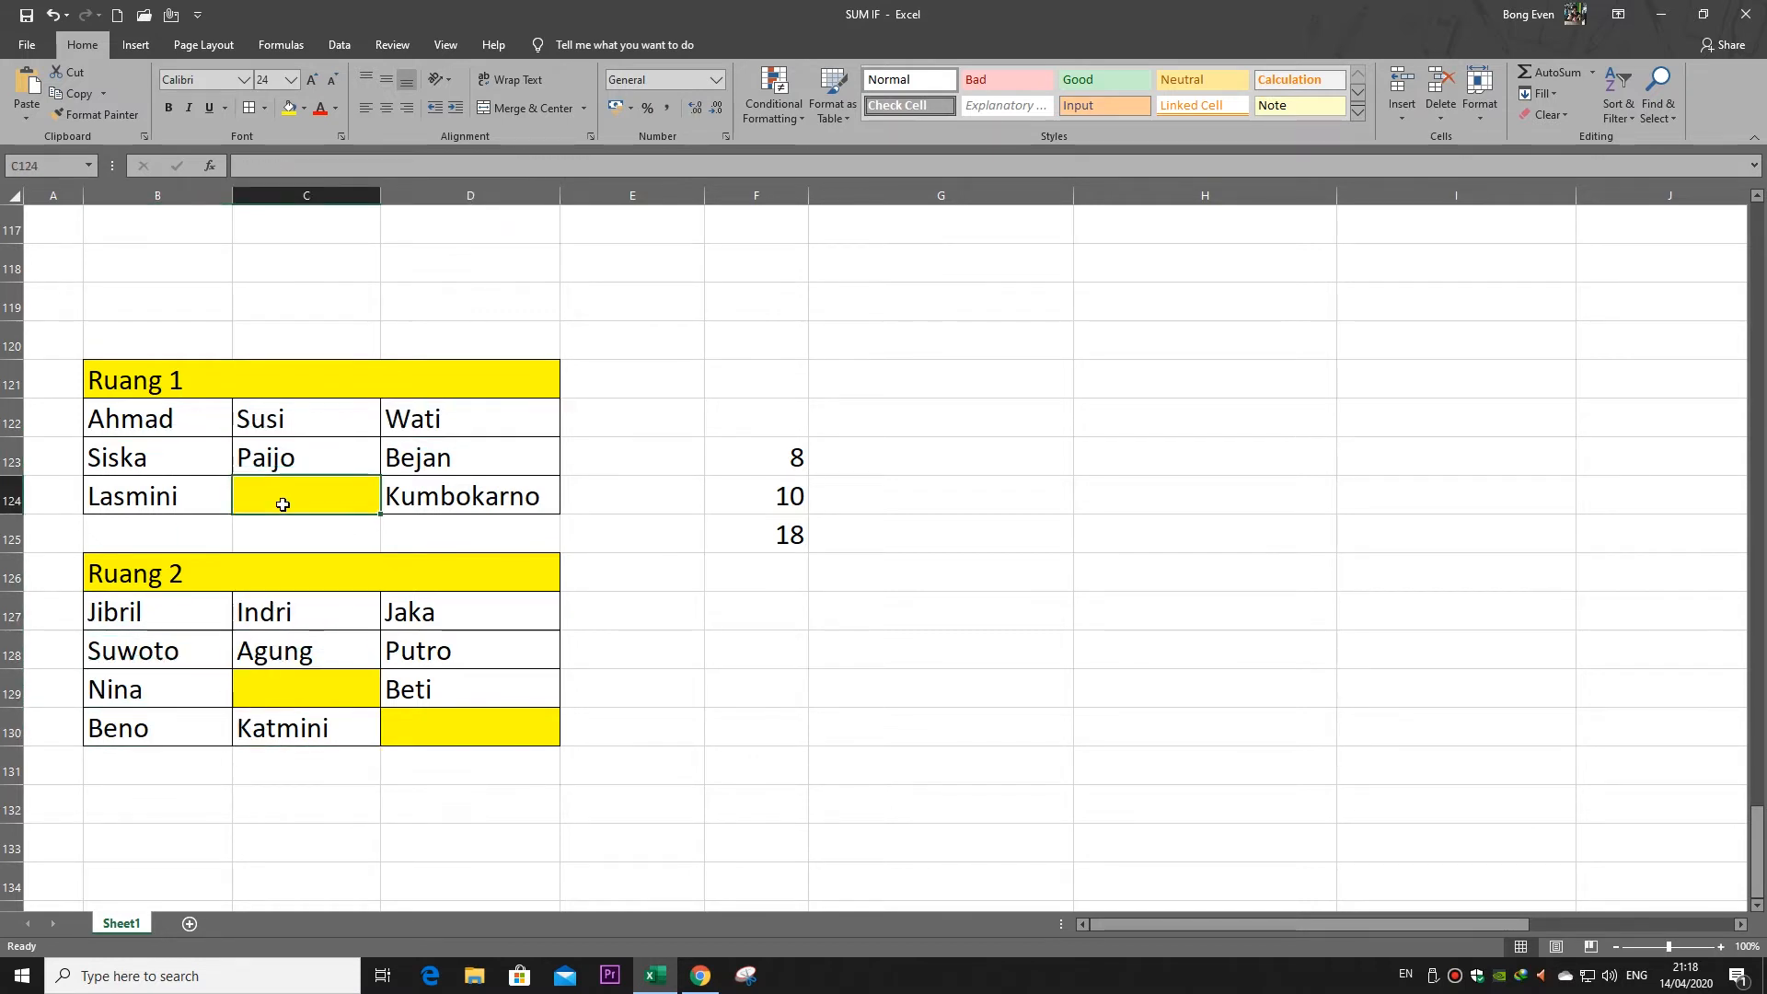
click(310, 677)
click(425, 699)
click(440, 723)
click(346, 692)
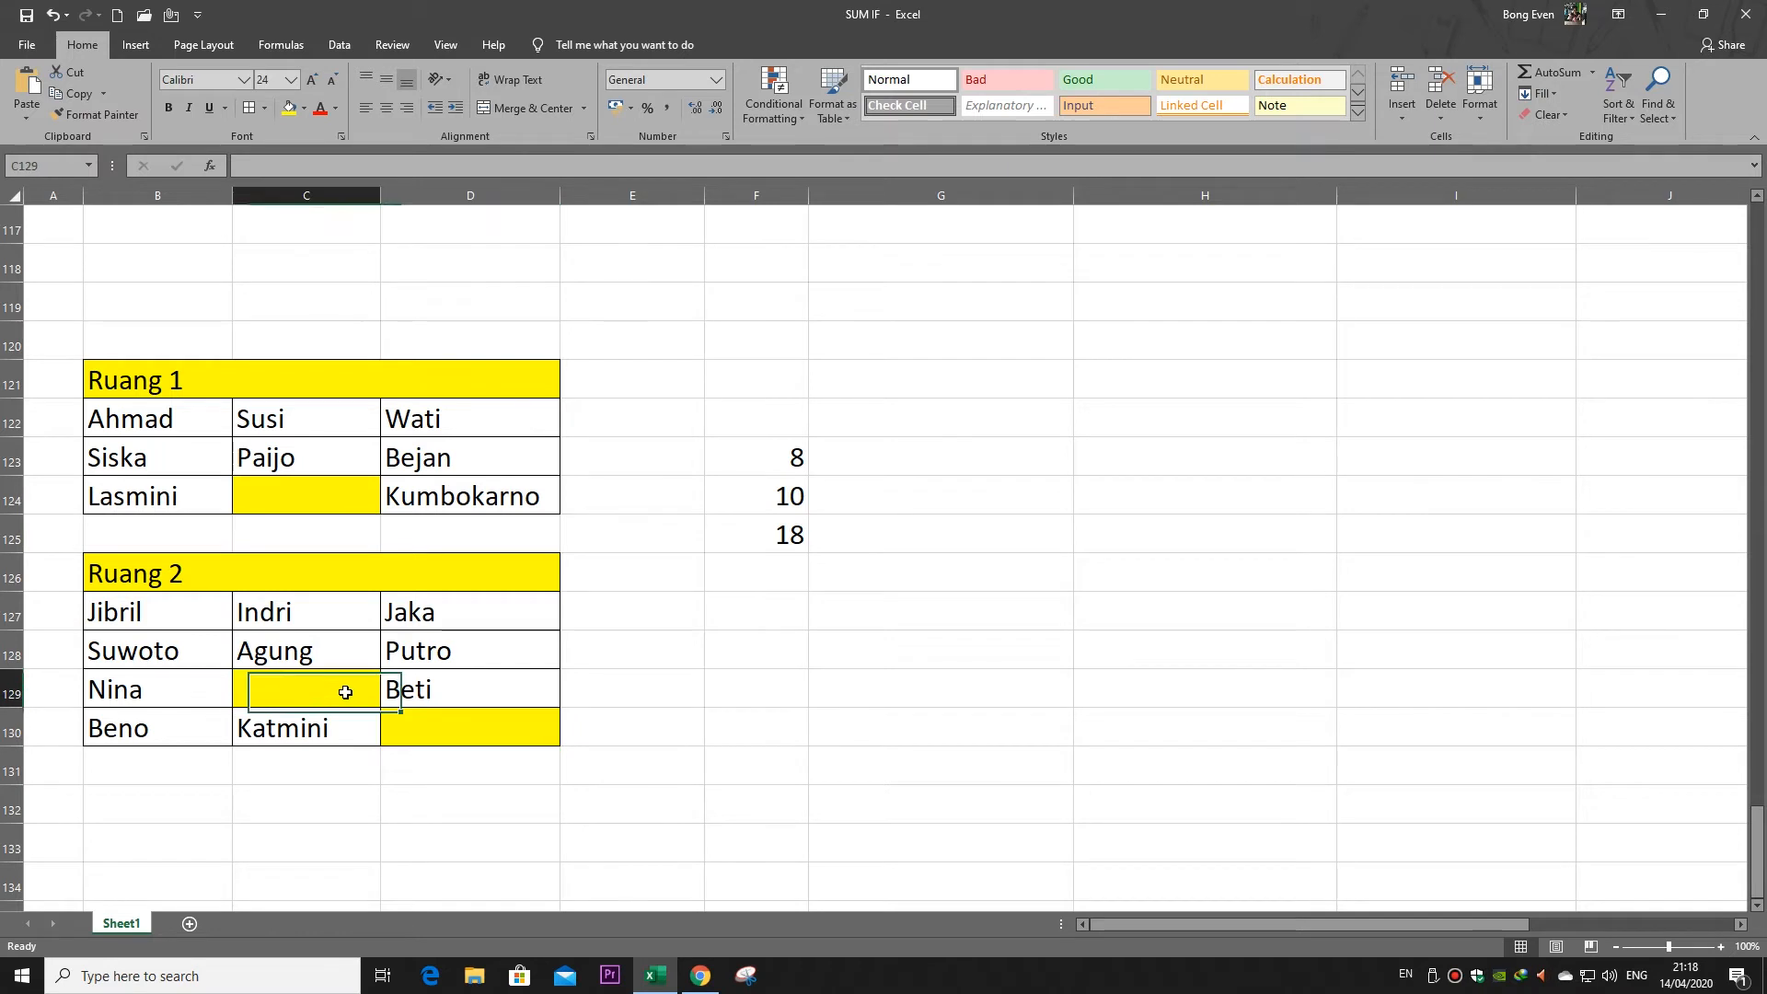
click(321, 508)
click(338, 693)
click(443, 722)
Count the empty cells in the first column of Ruang 1 by entering =COUNTBLANK(B122:B124) in cell F128
click(690, 654)
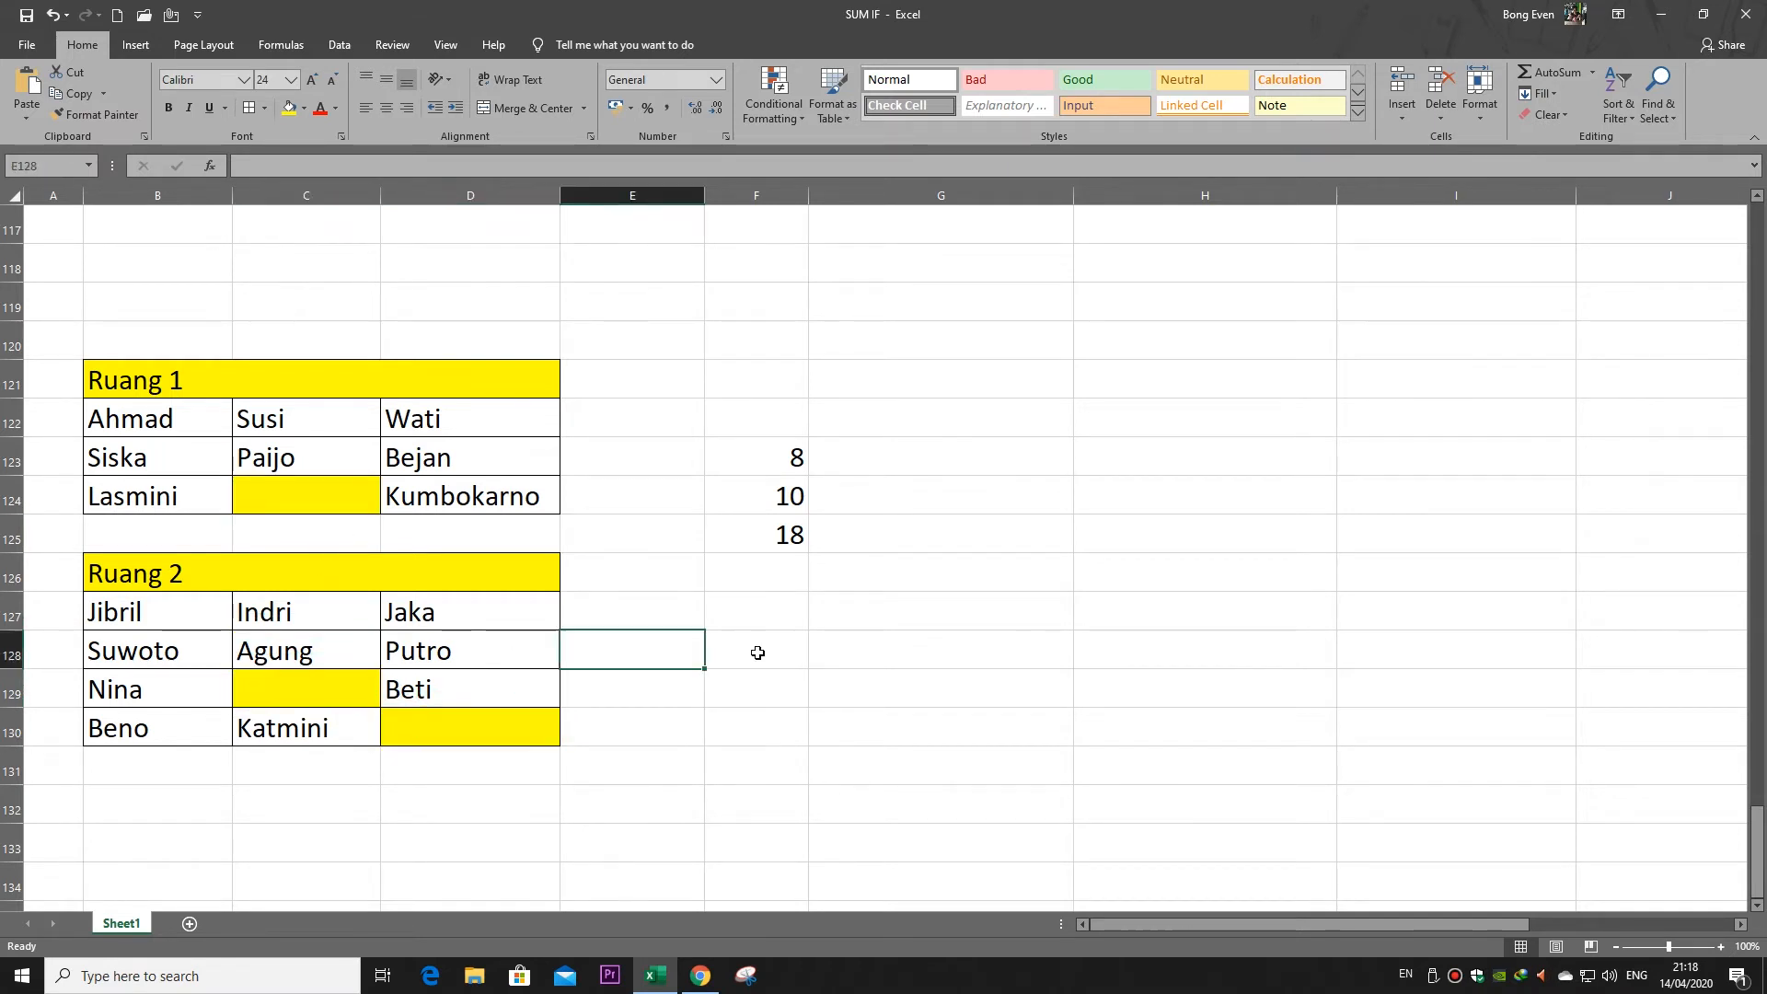
click(758, 653)
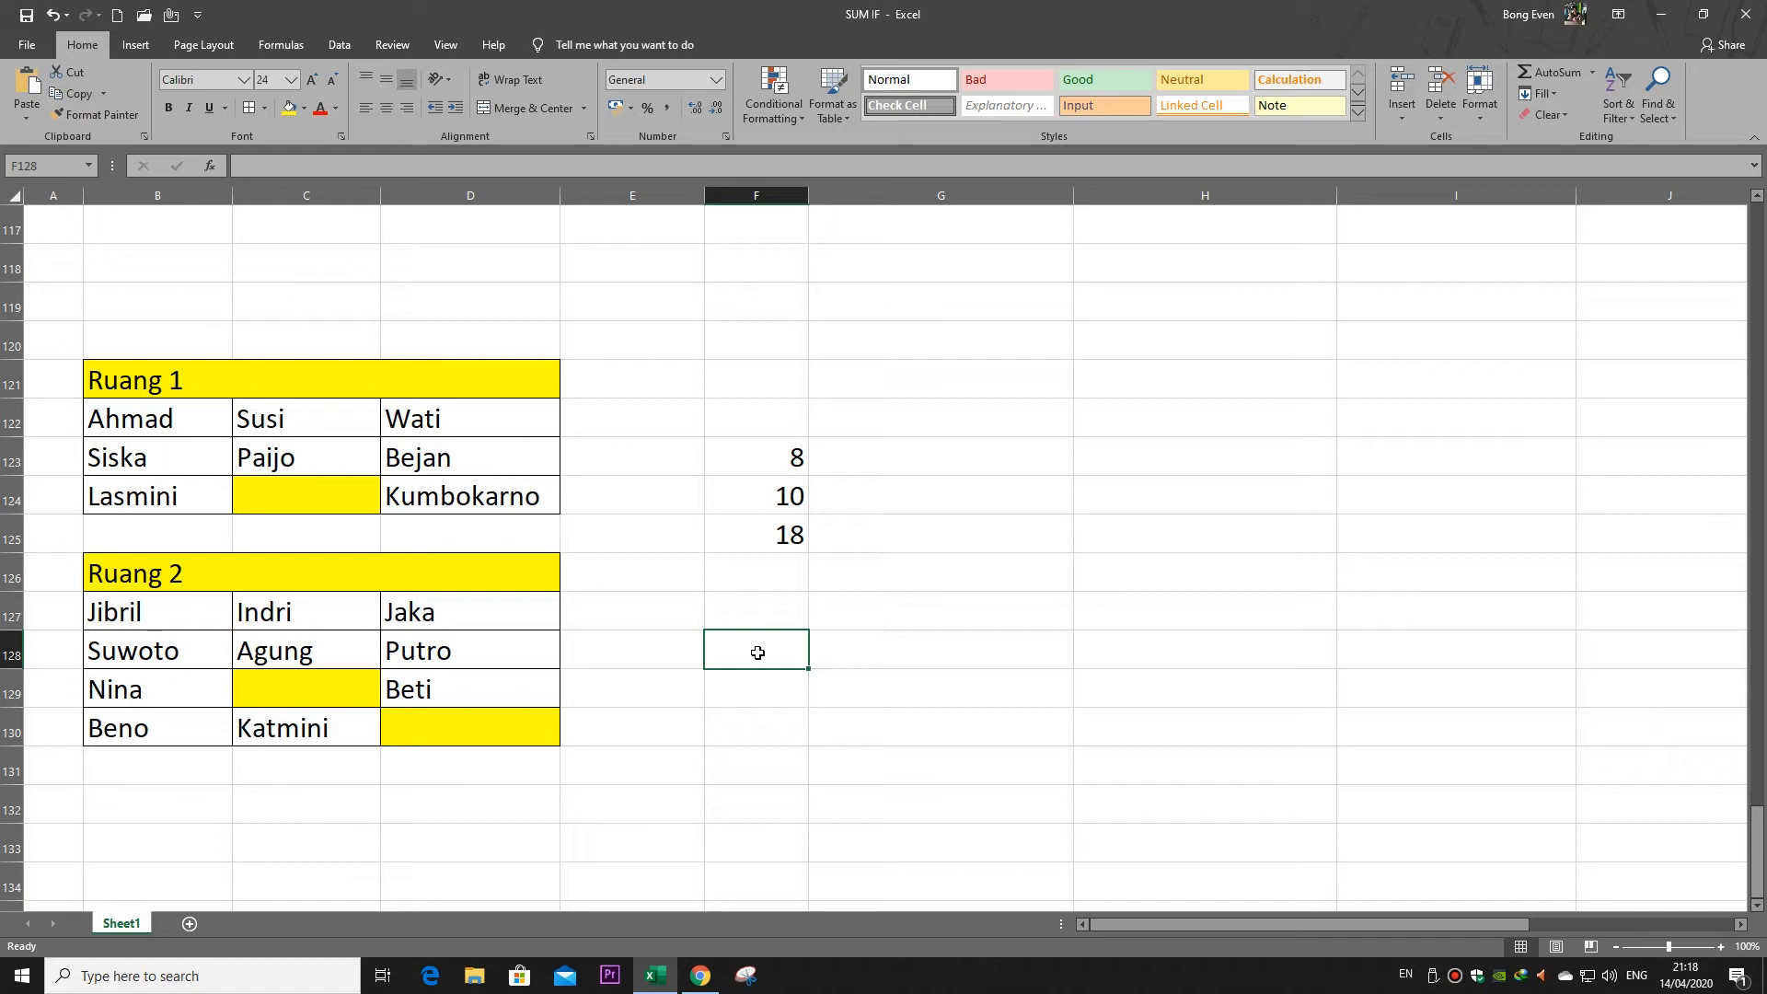
text(=)
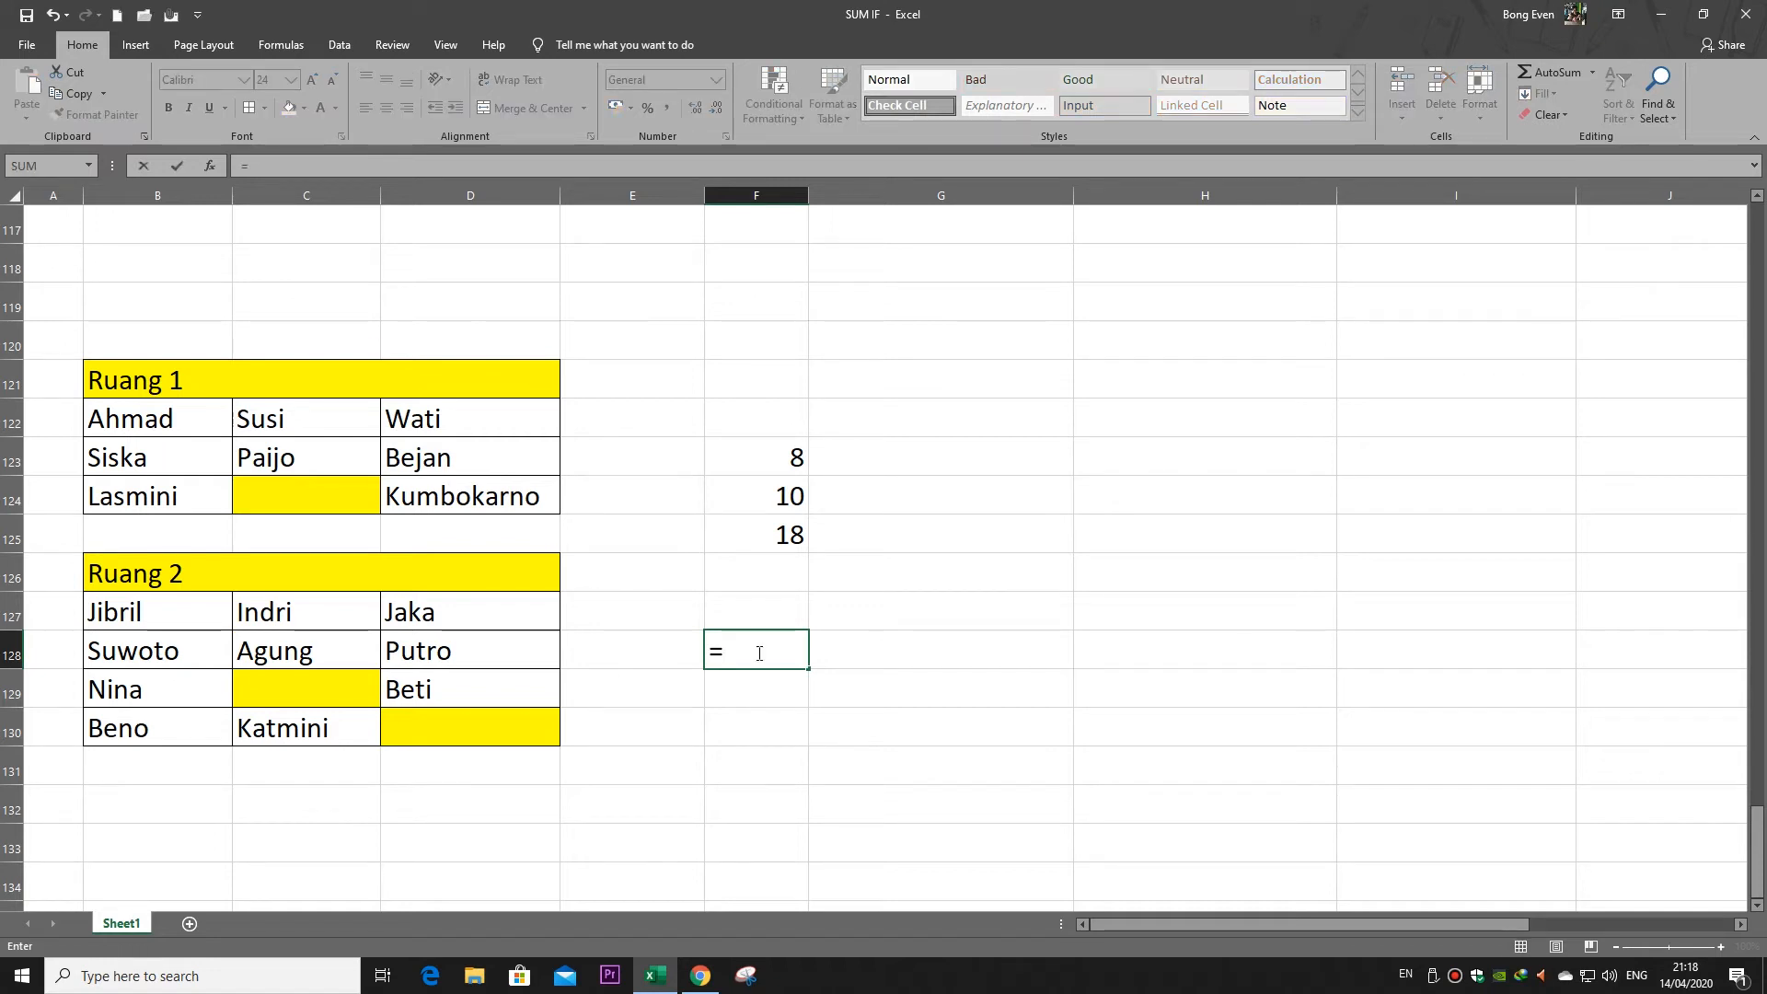
text(count)
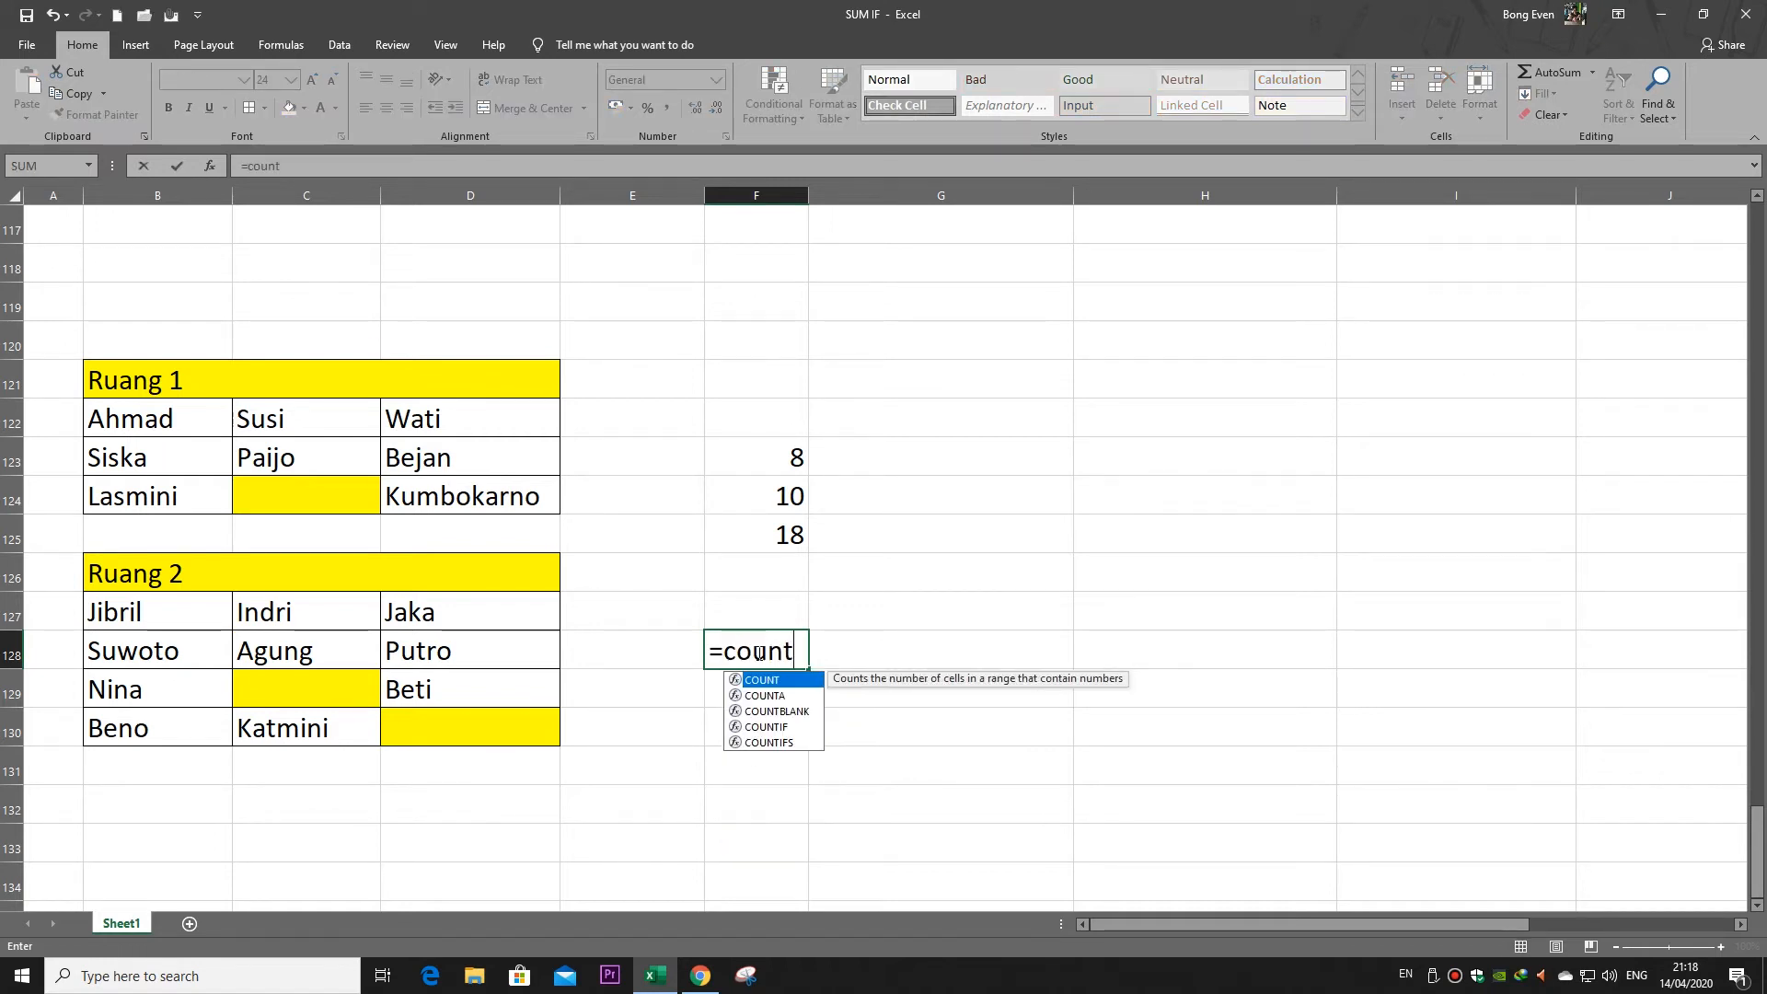
text(blank)
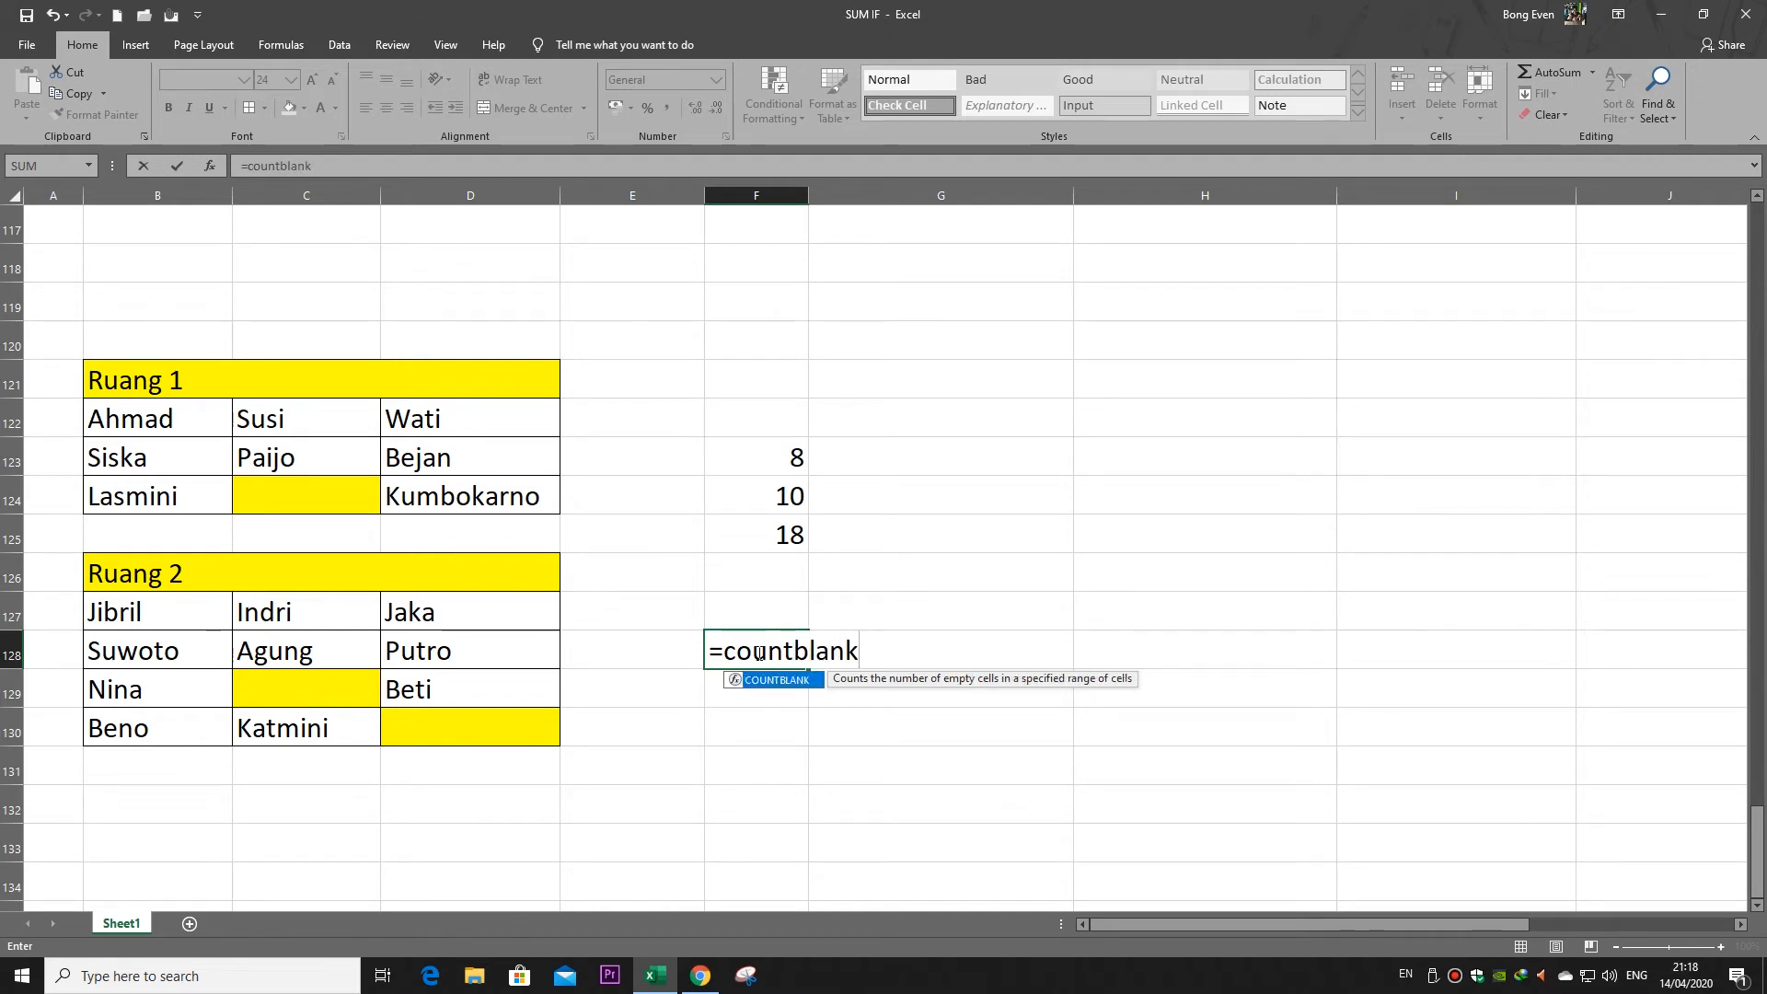
text(()
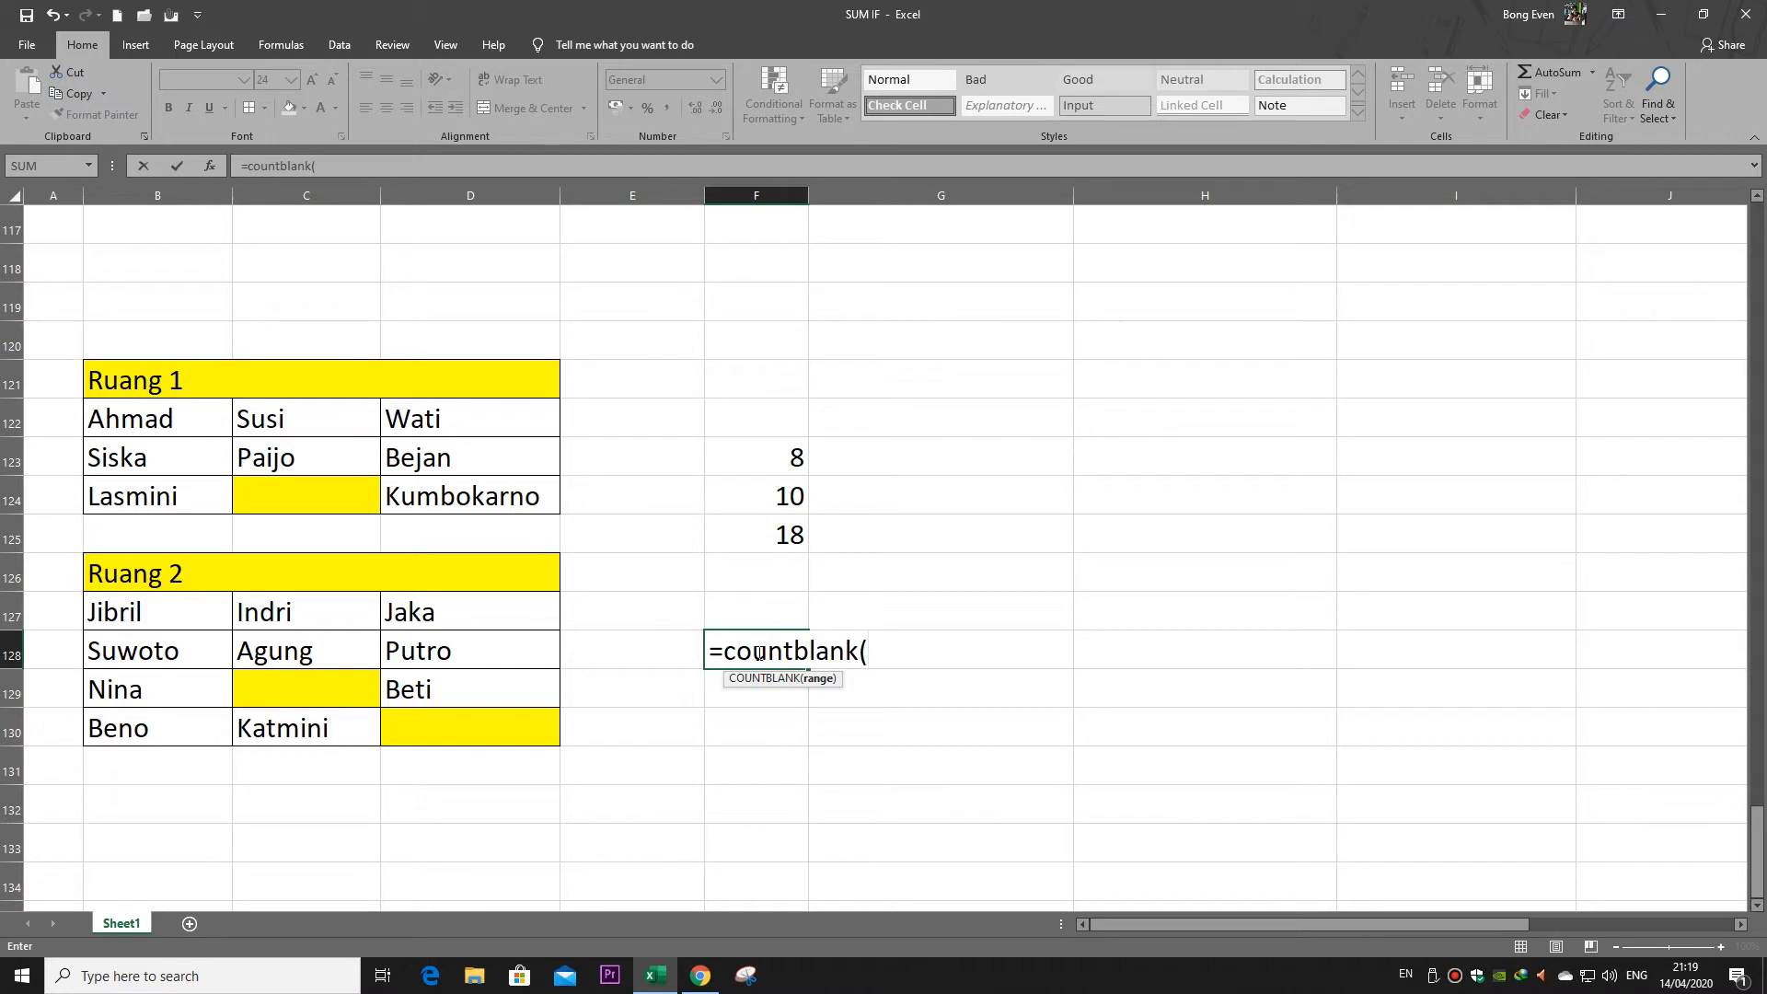
click(872, 652)
click(163, 406)
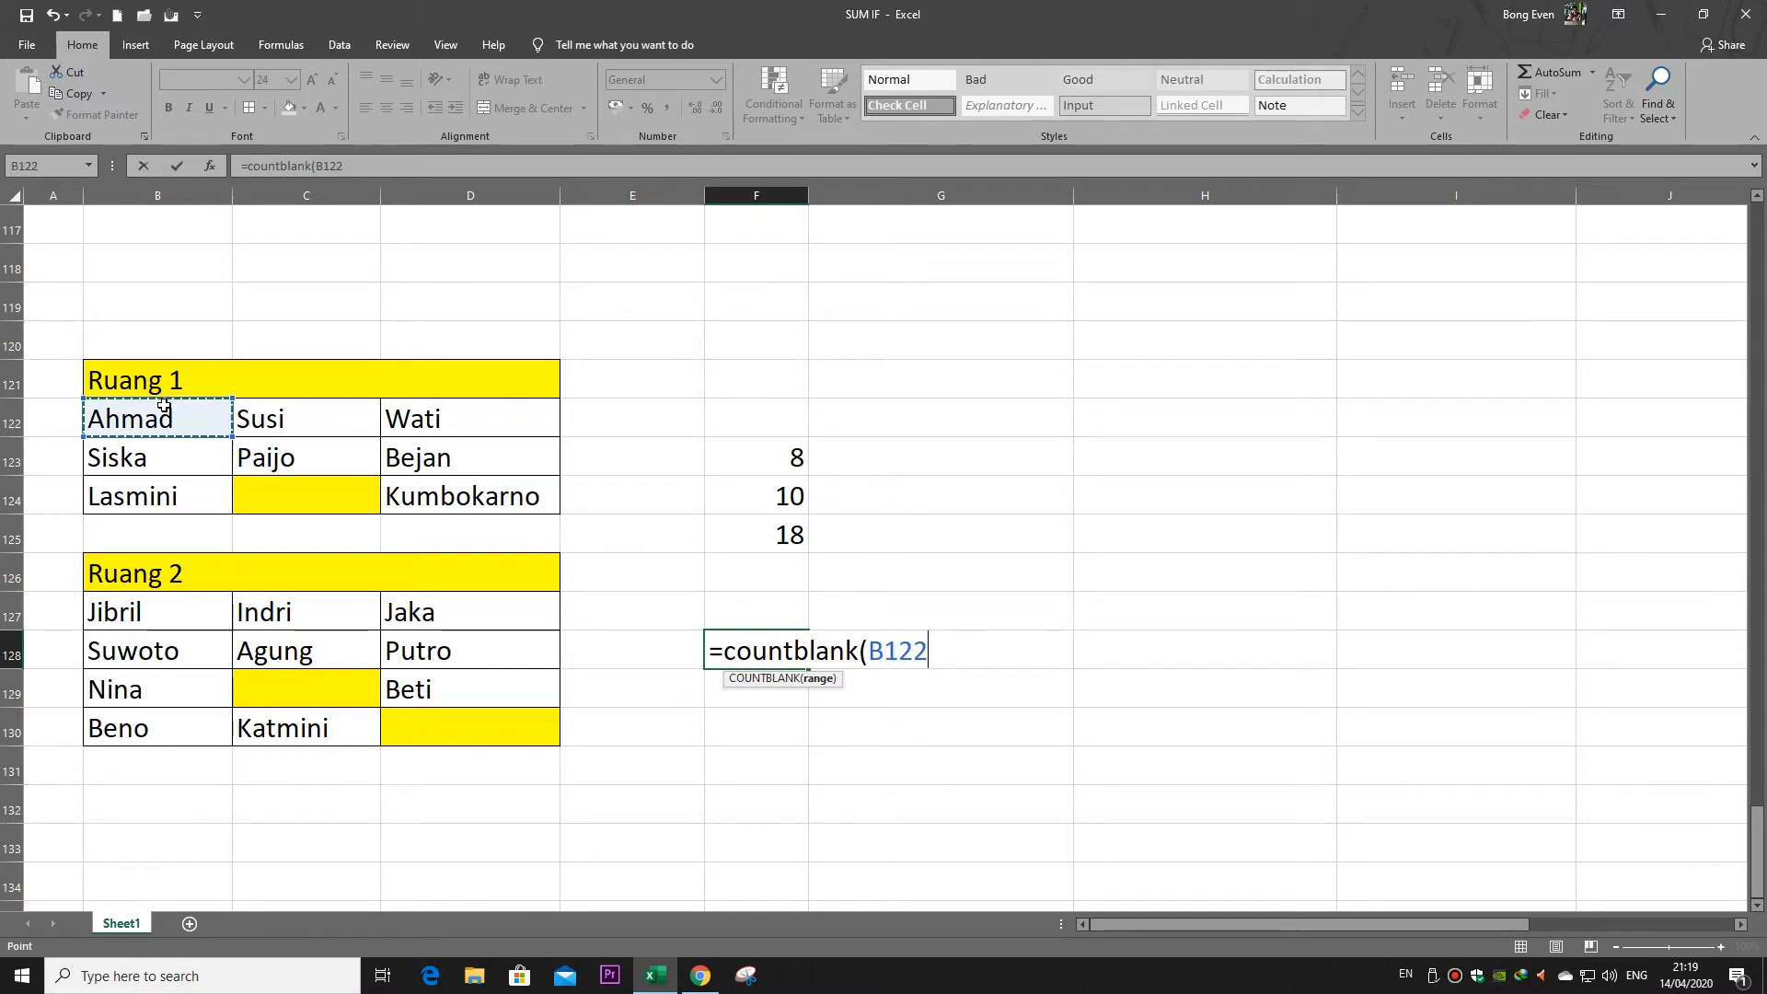
drag(163, 406, 175, 497)
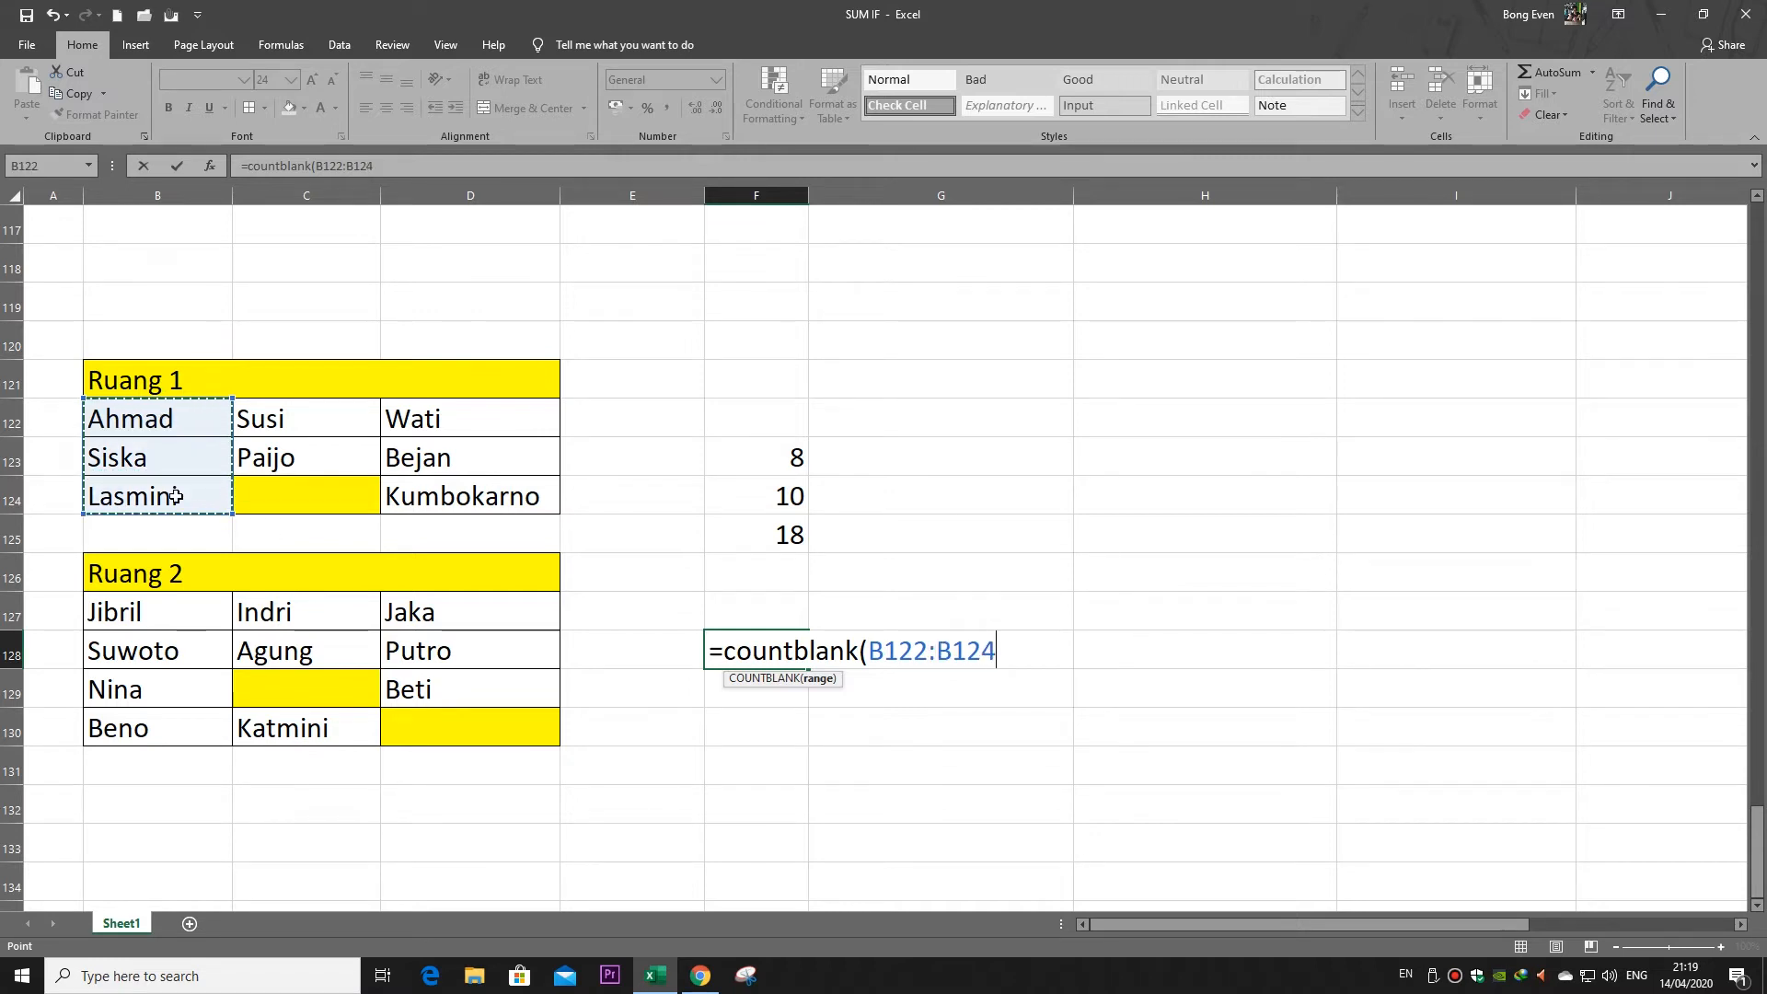
text())
key(Return)
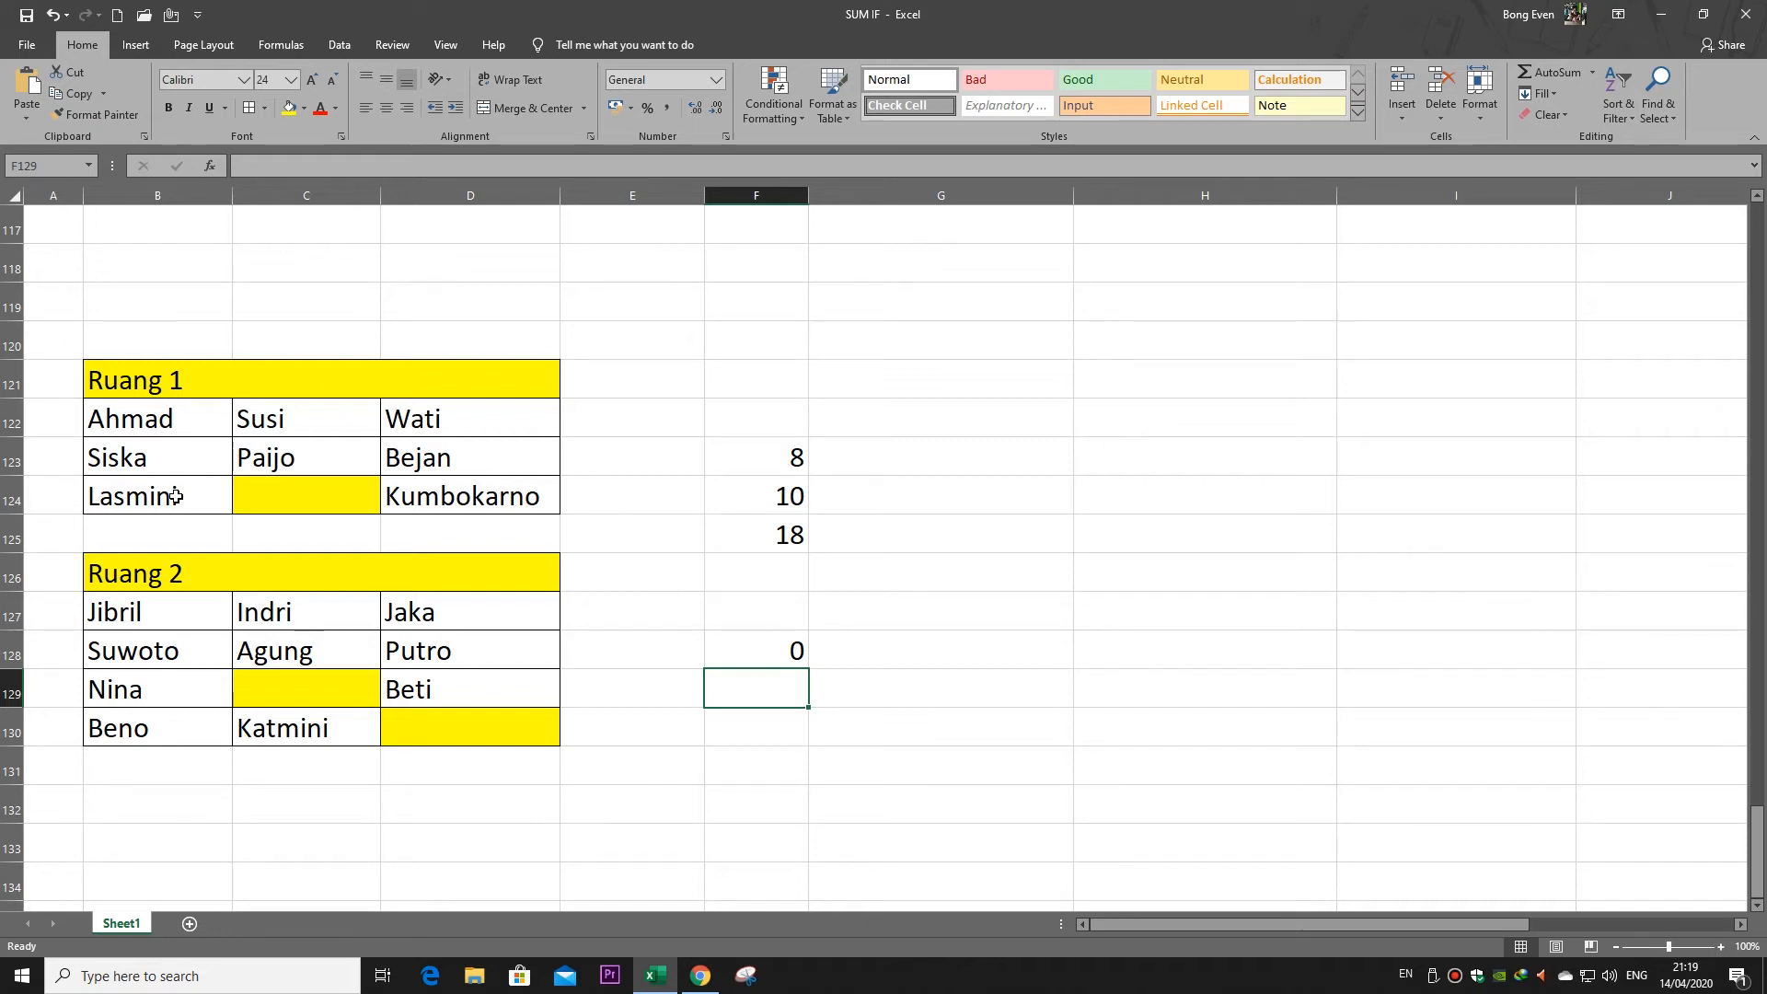
Change the range of the COUNTBLANK formula in F128 to the whole Ruang 1 table, B122:D124, and check empty cell C124
double_click(778, 653)
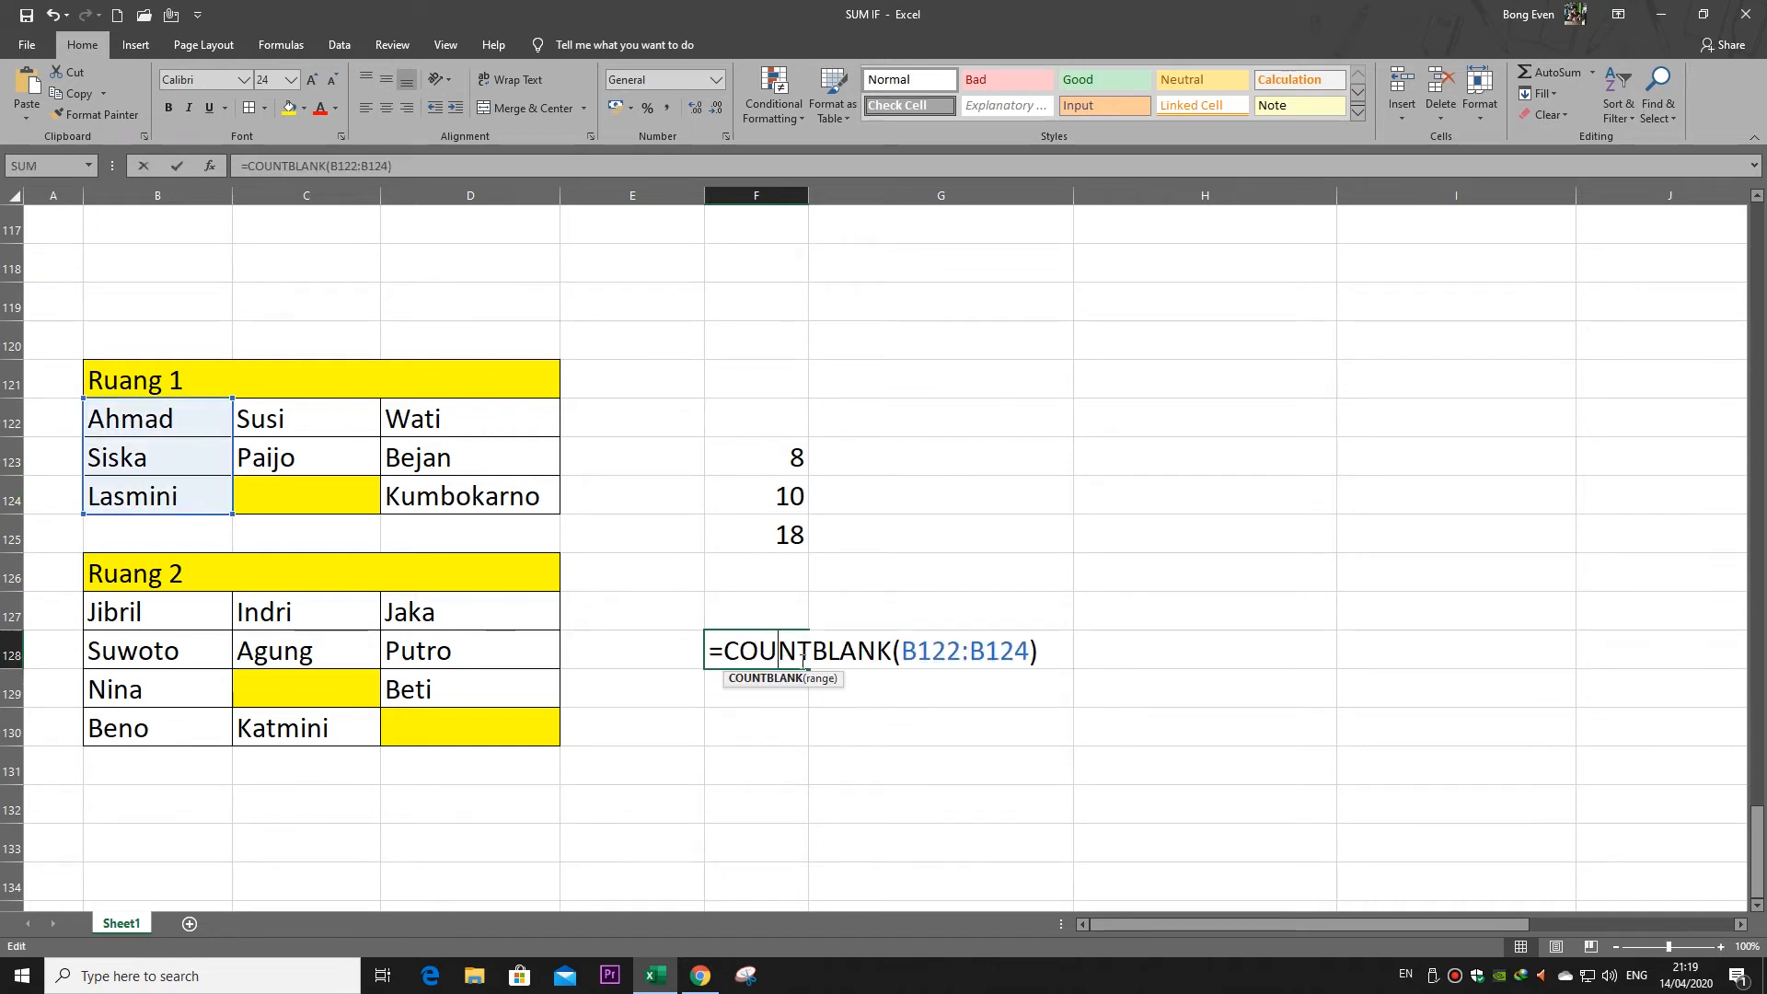
drag(1031, 652, 963, 651)
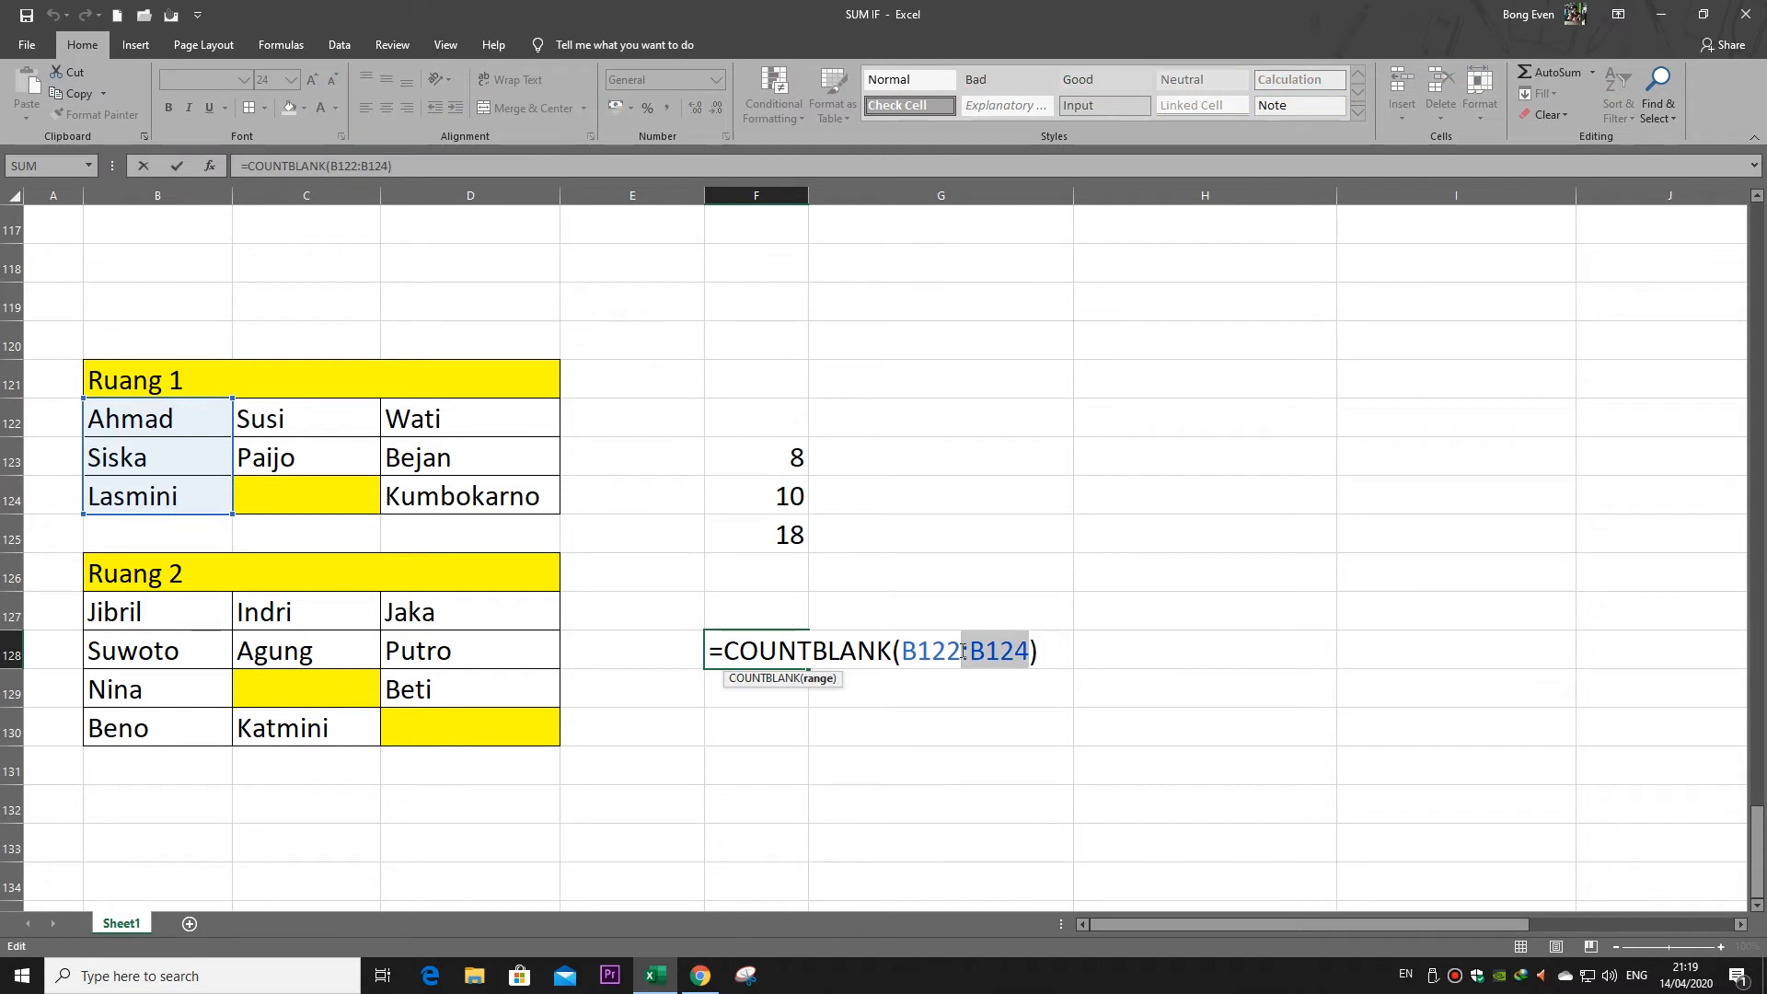
key(BackSpace)
drag(195, 419, 194, 453)
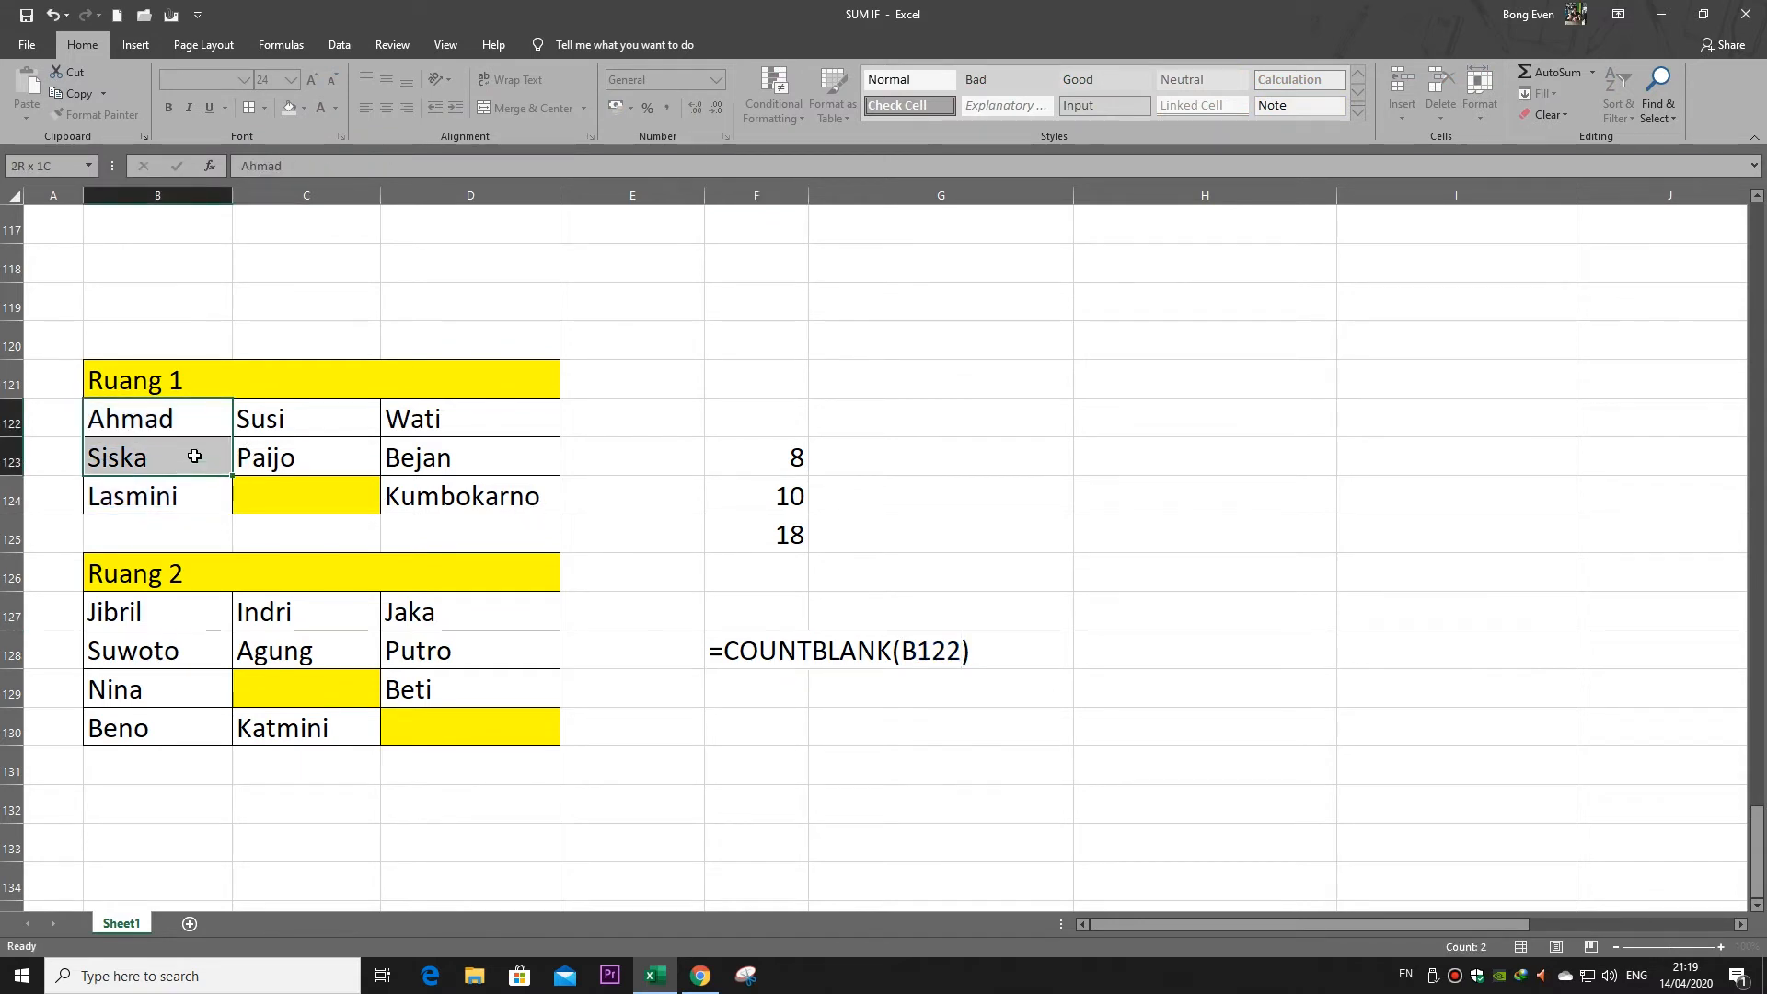
double_click(787, 650)
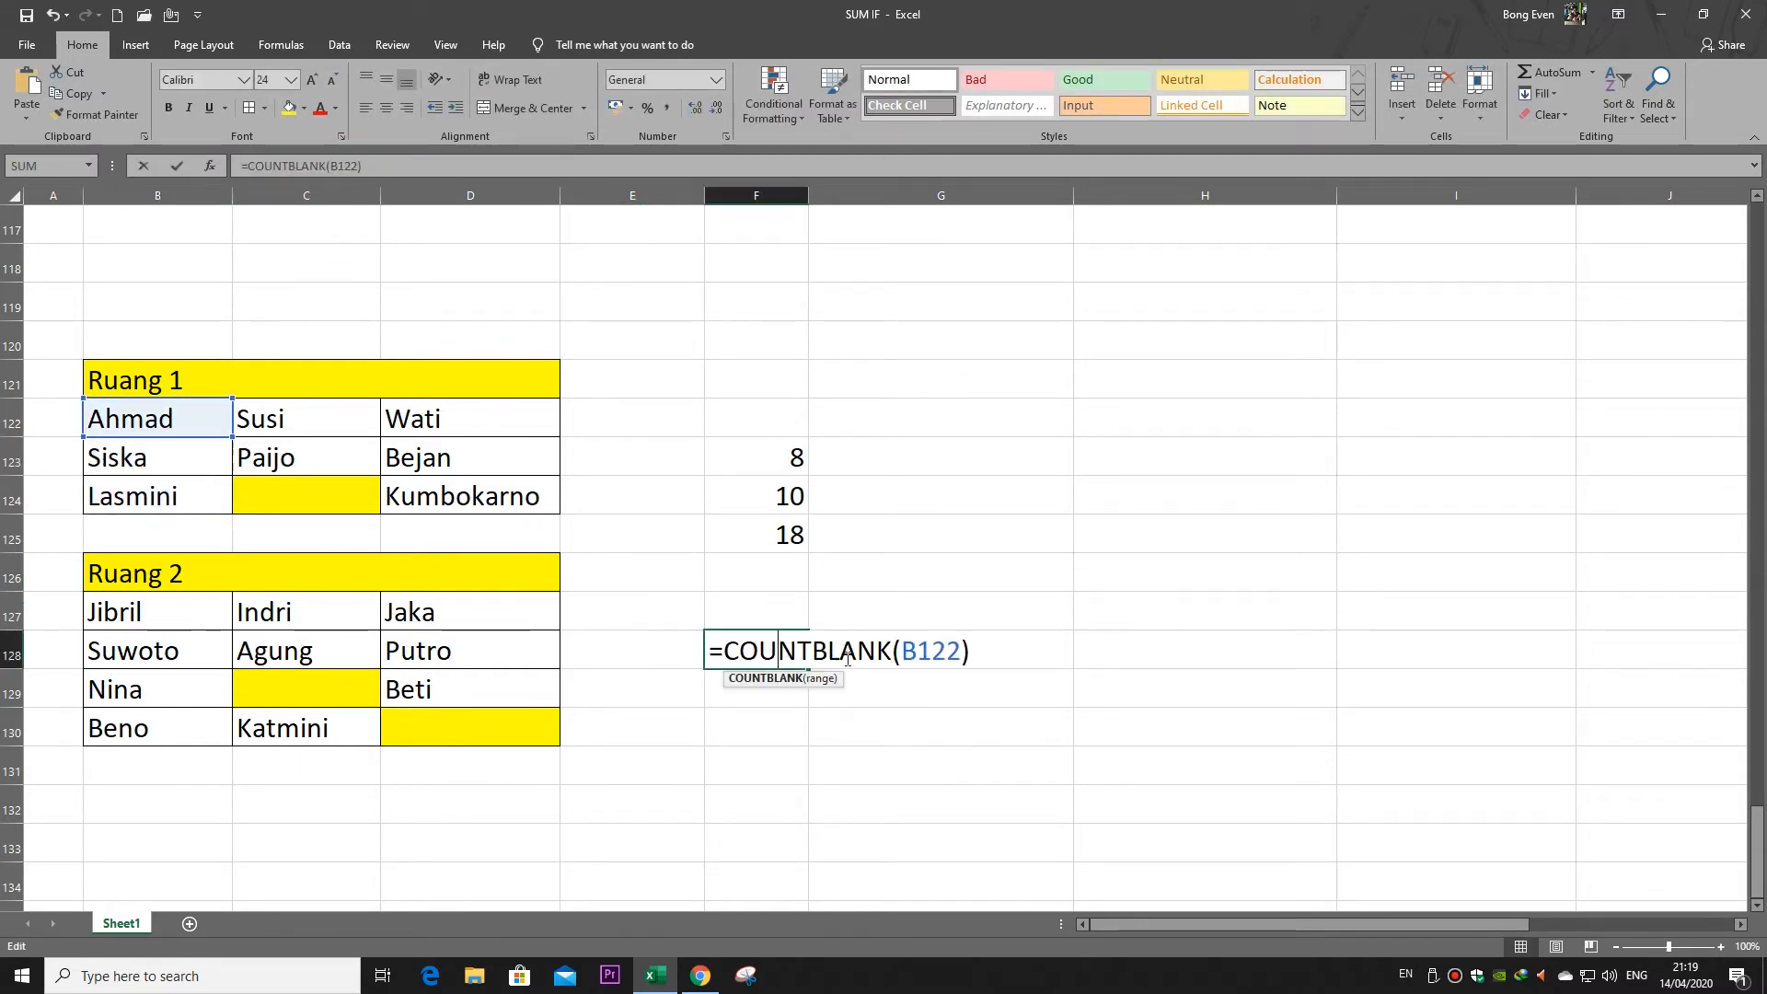
drag(961, 651, 901, 650)
key(BackSpace)
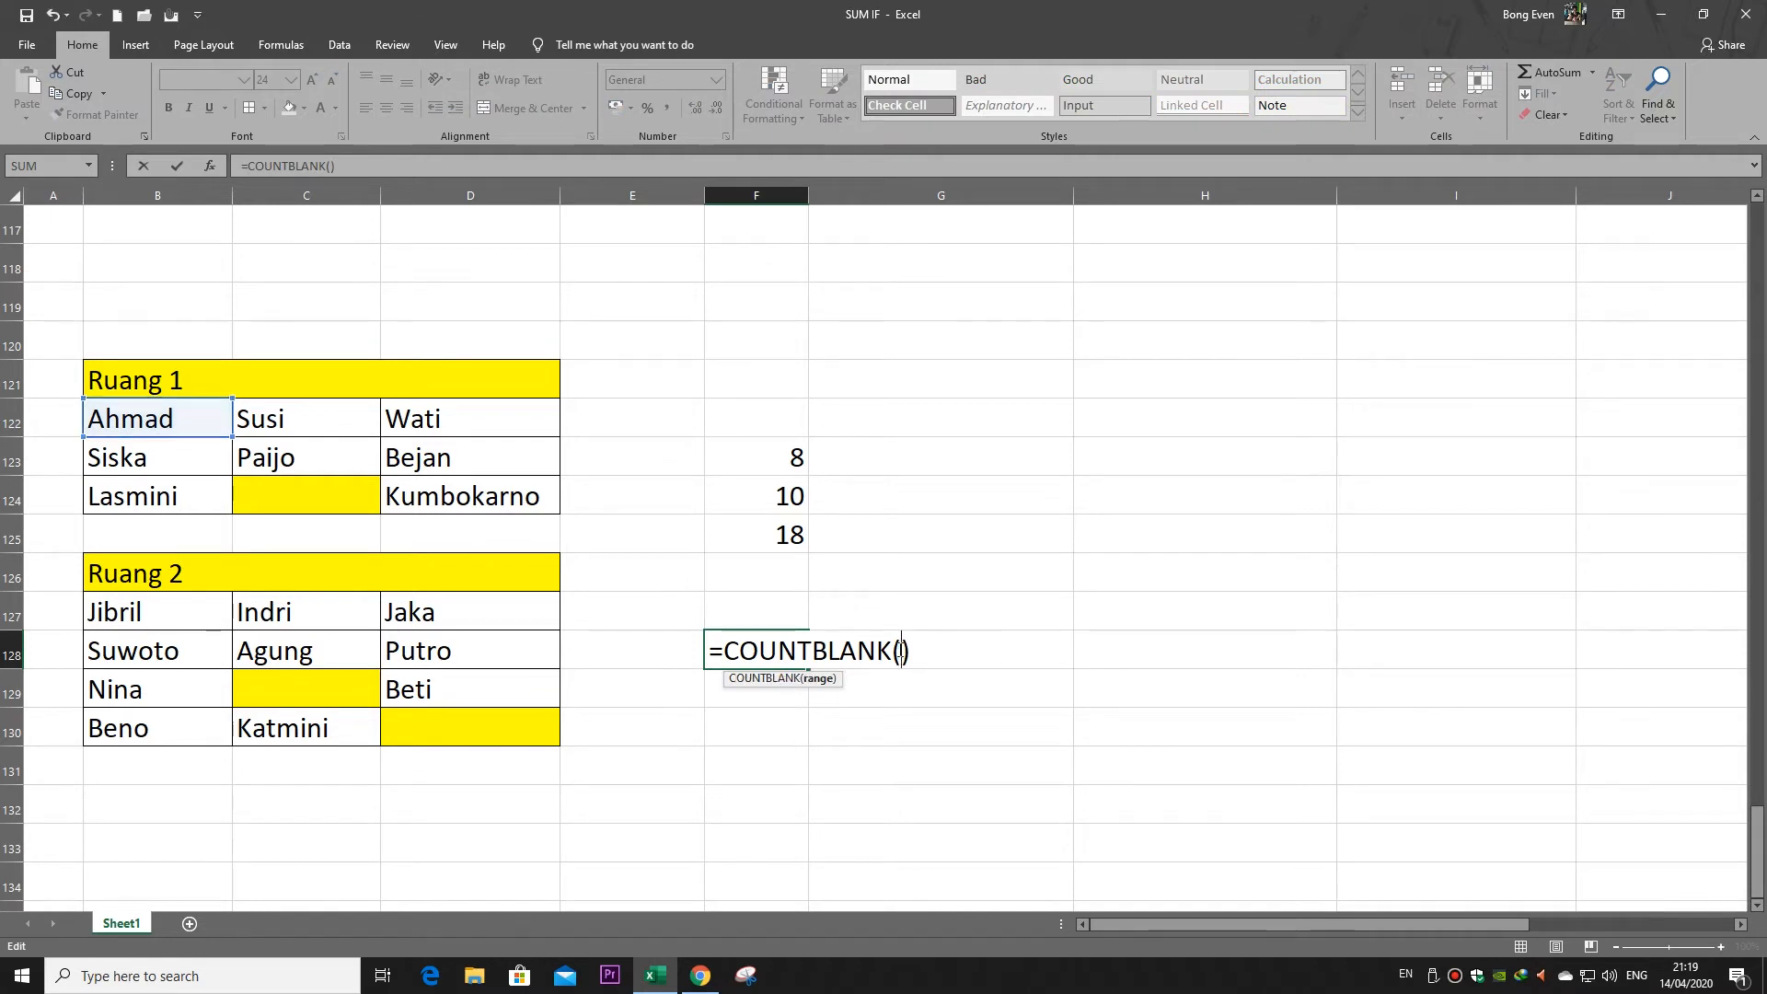
drag(191, 425, 435, 503)
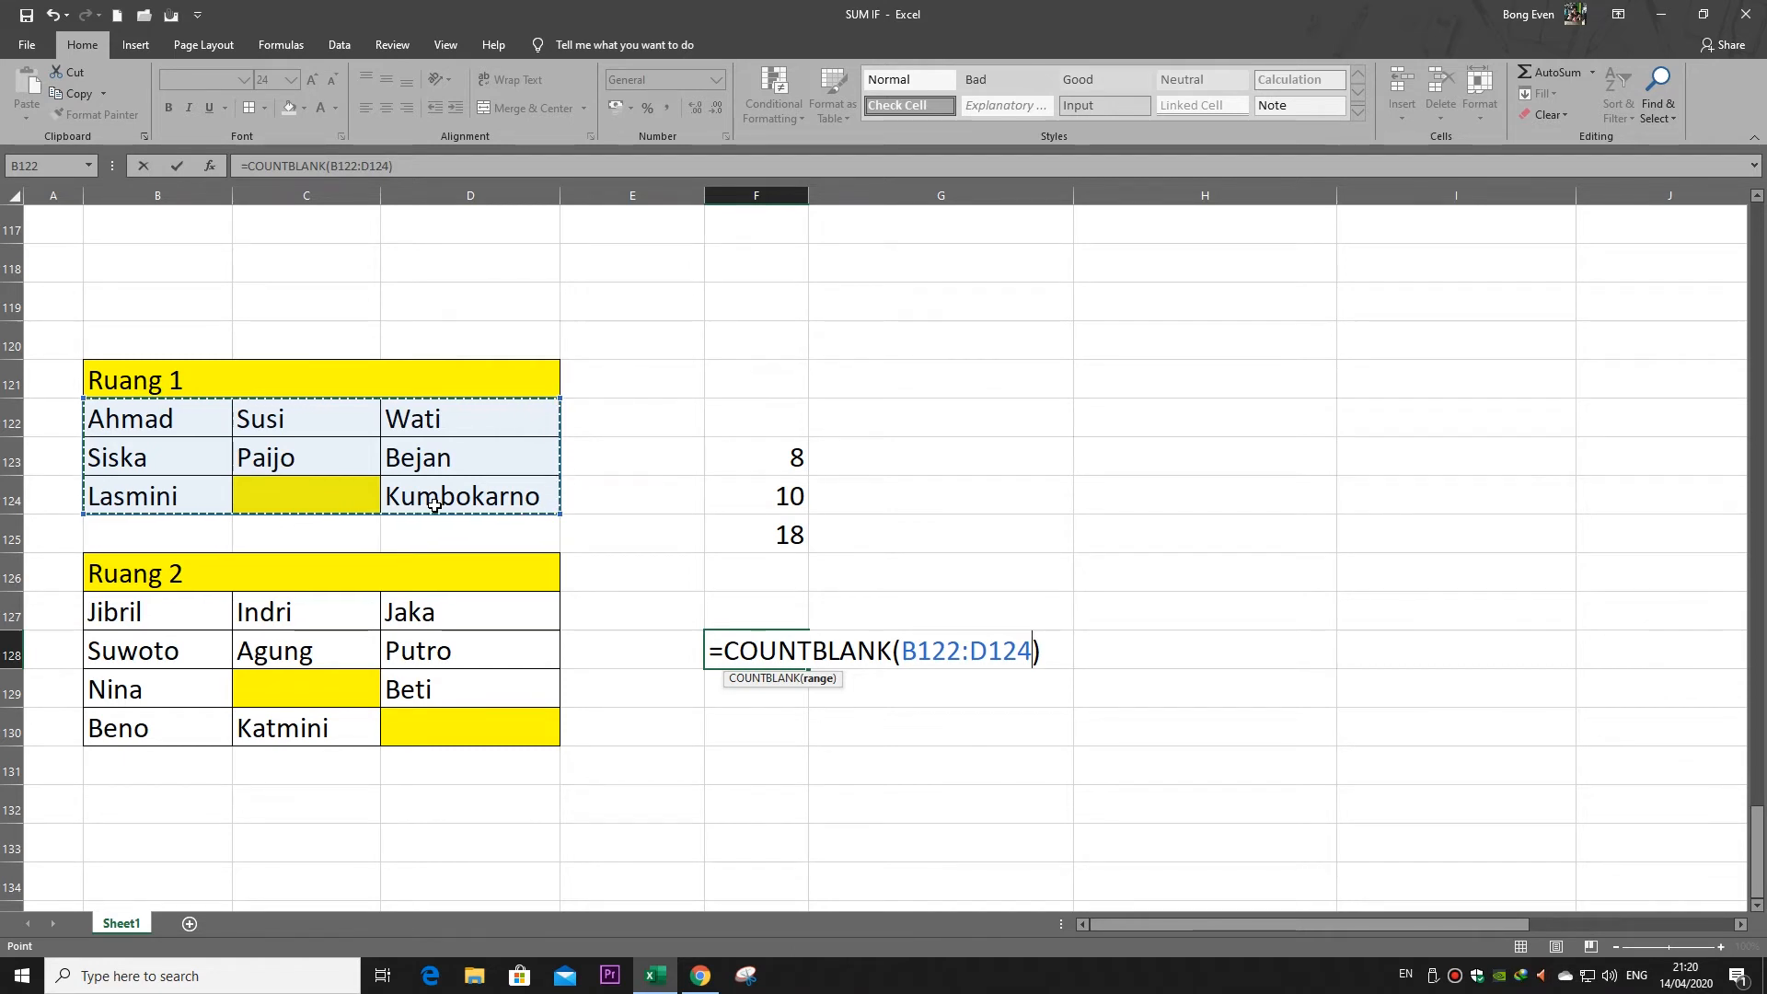
key(Return)
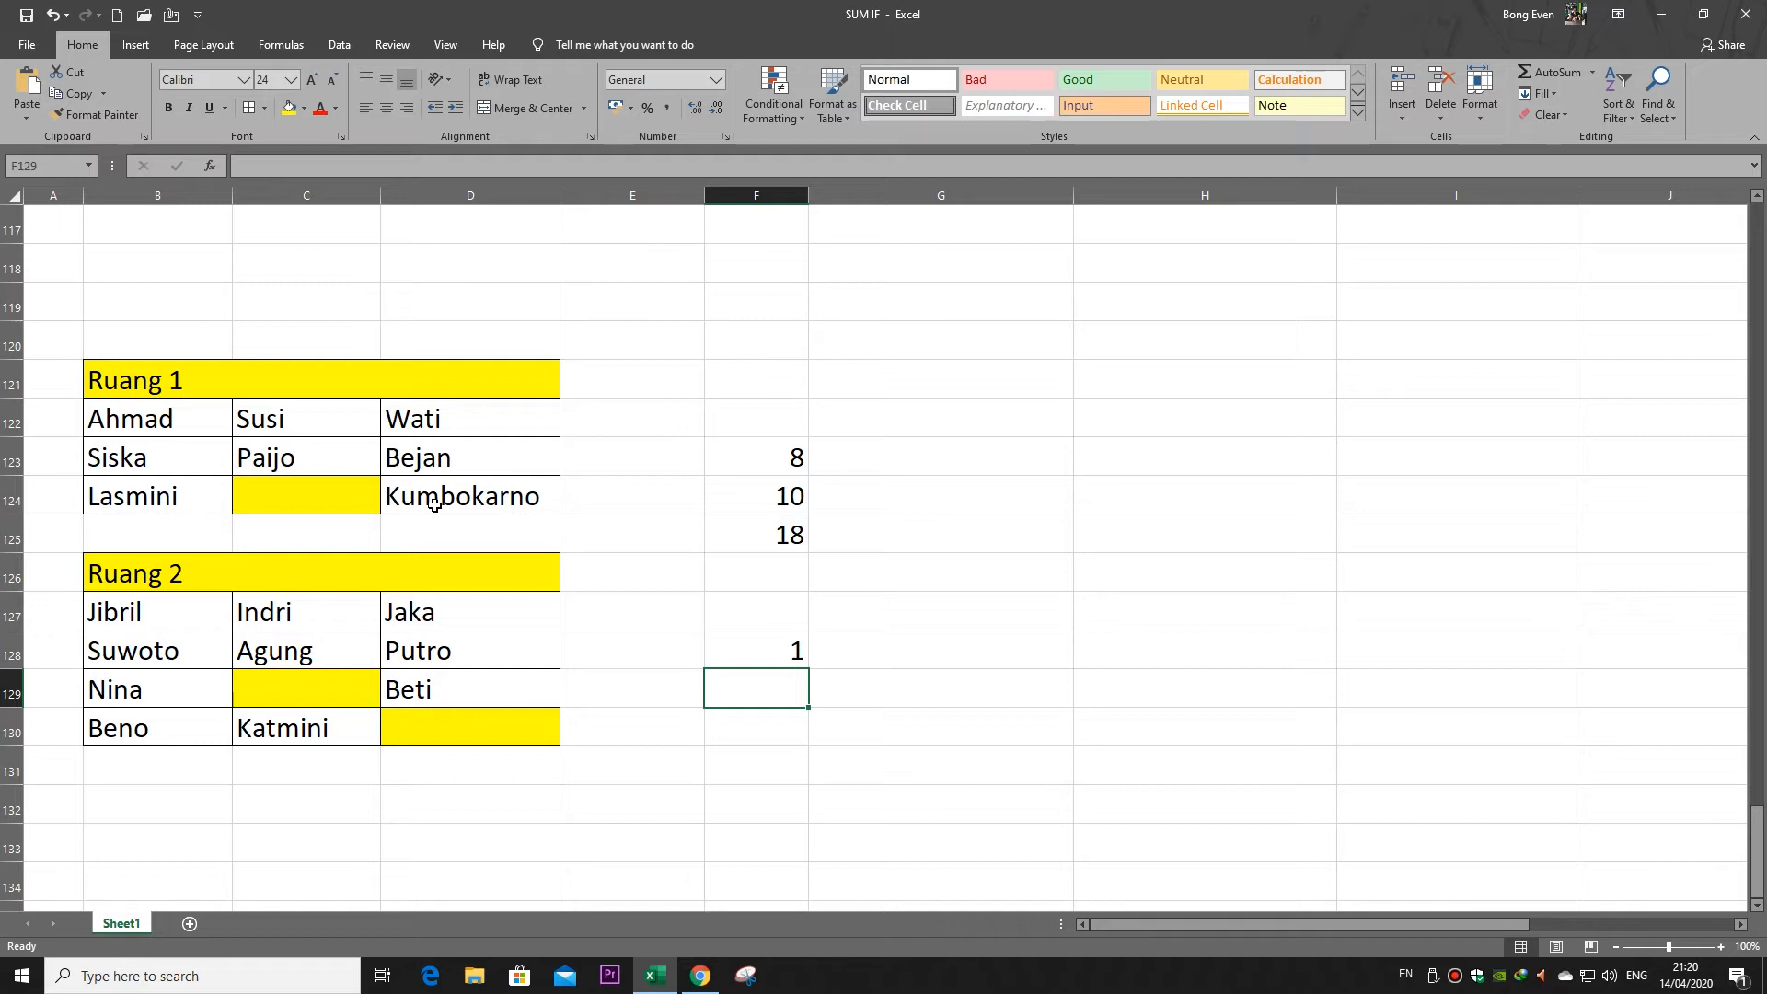
click(355, 495)
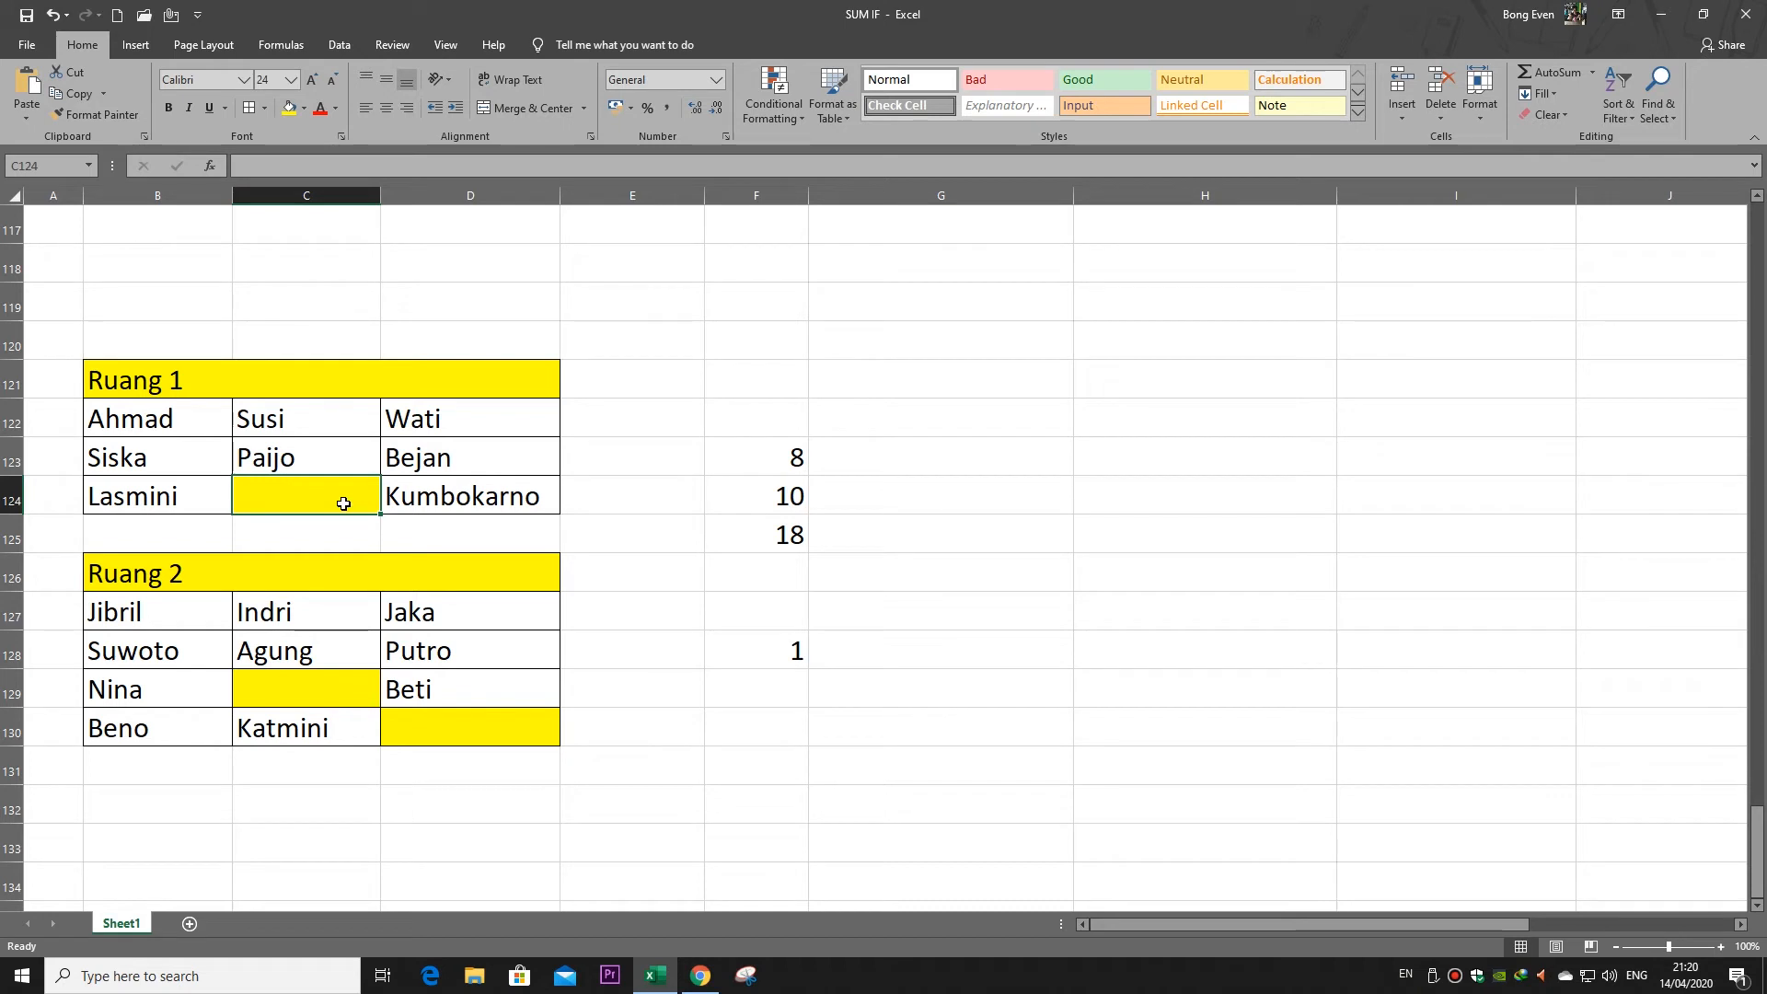
Examine the COUNTBLANK function and its range in the formula of cell F128
double_click(775, 646)
drag(892, 650, 723, 651)
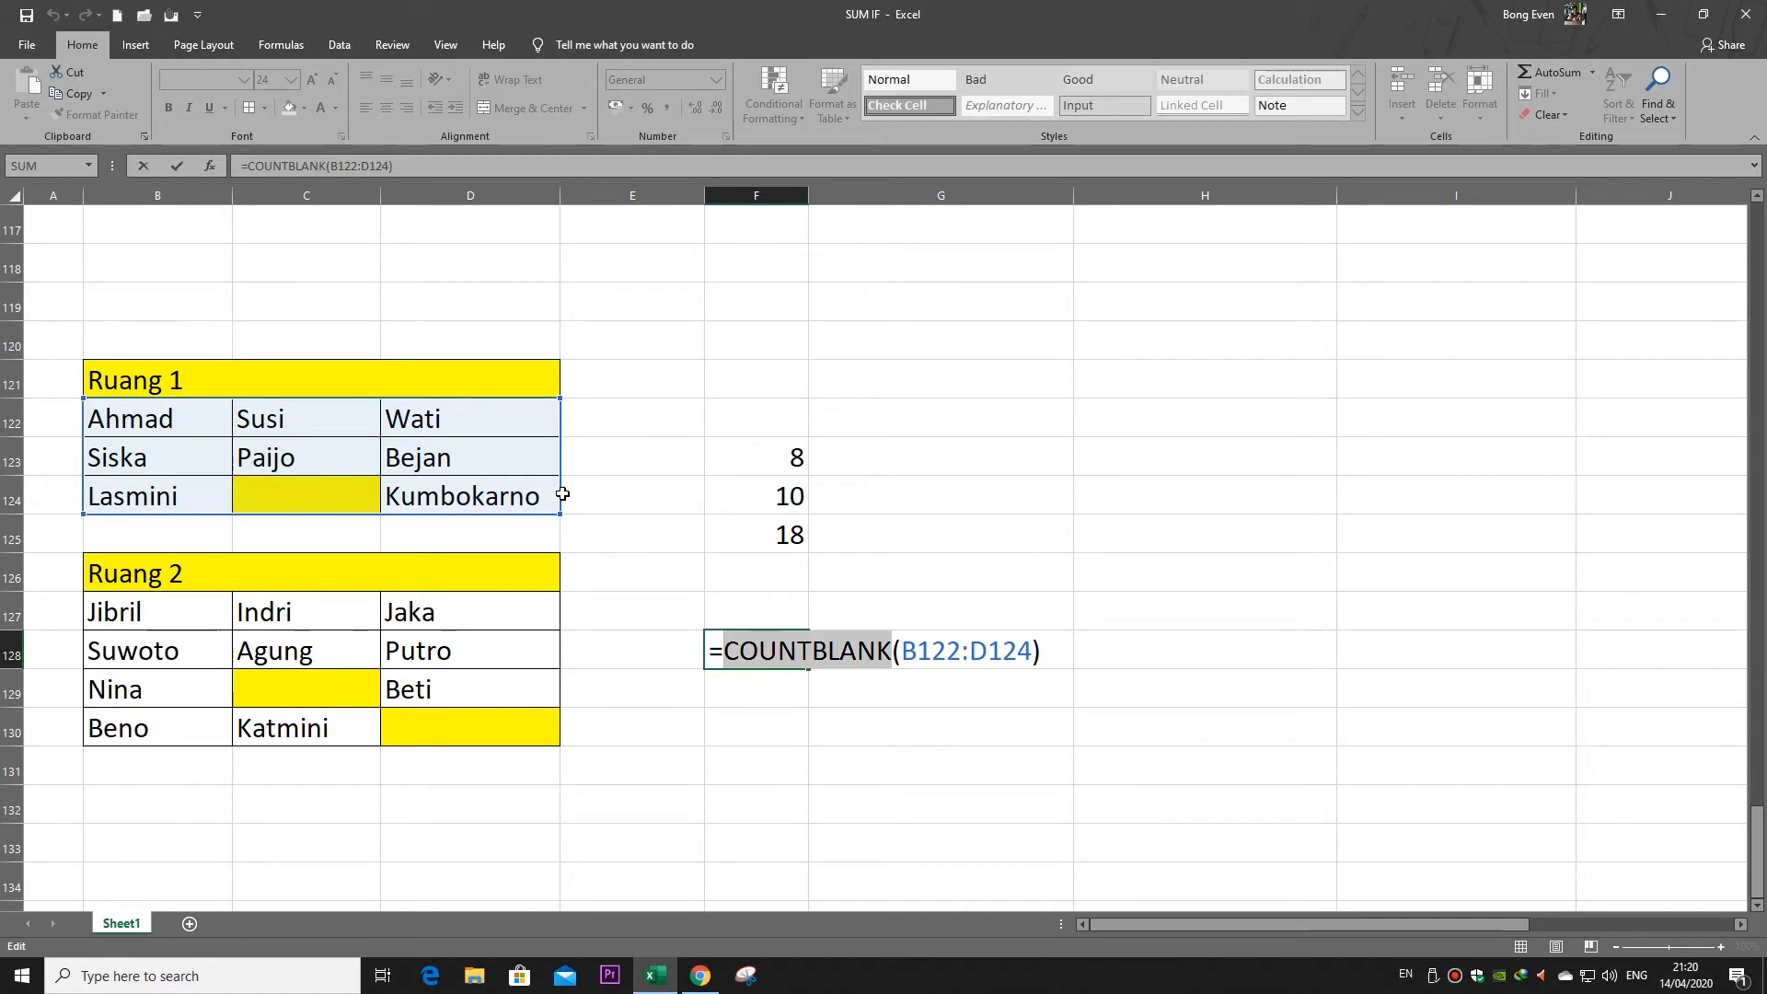
key(Escape)
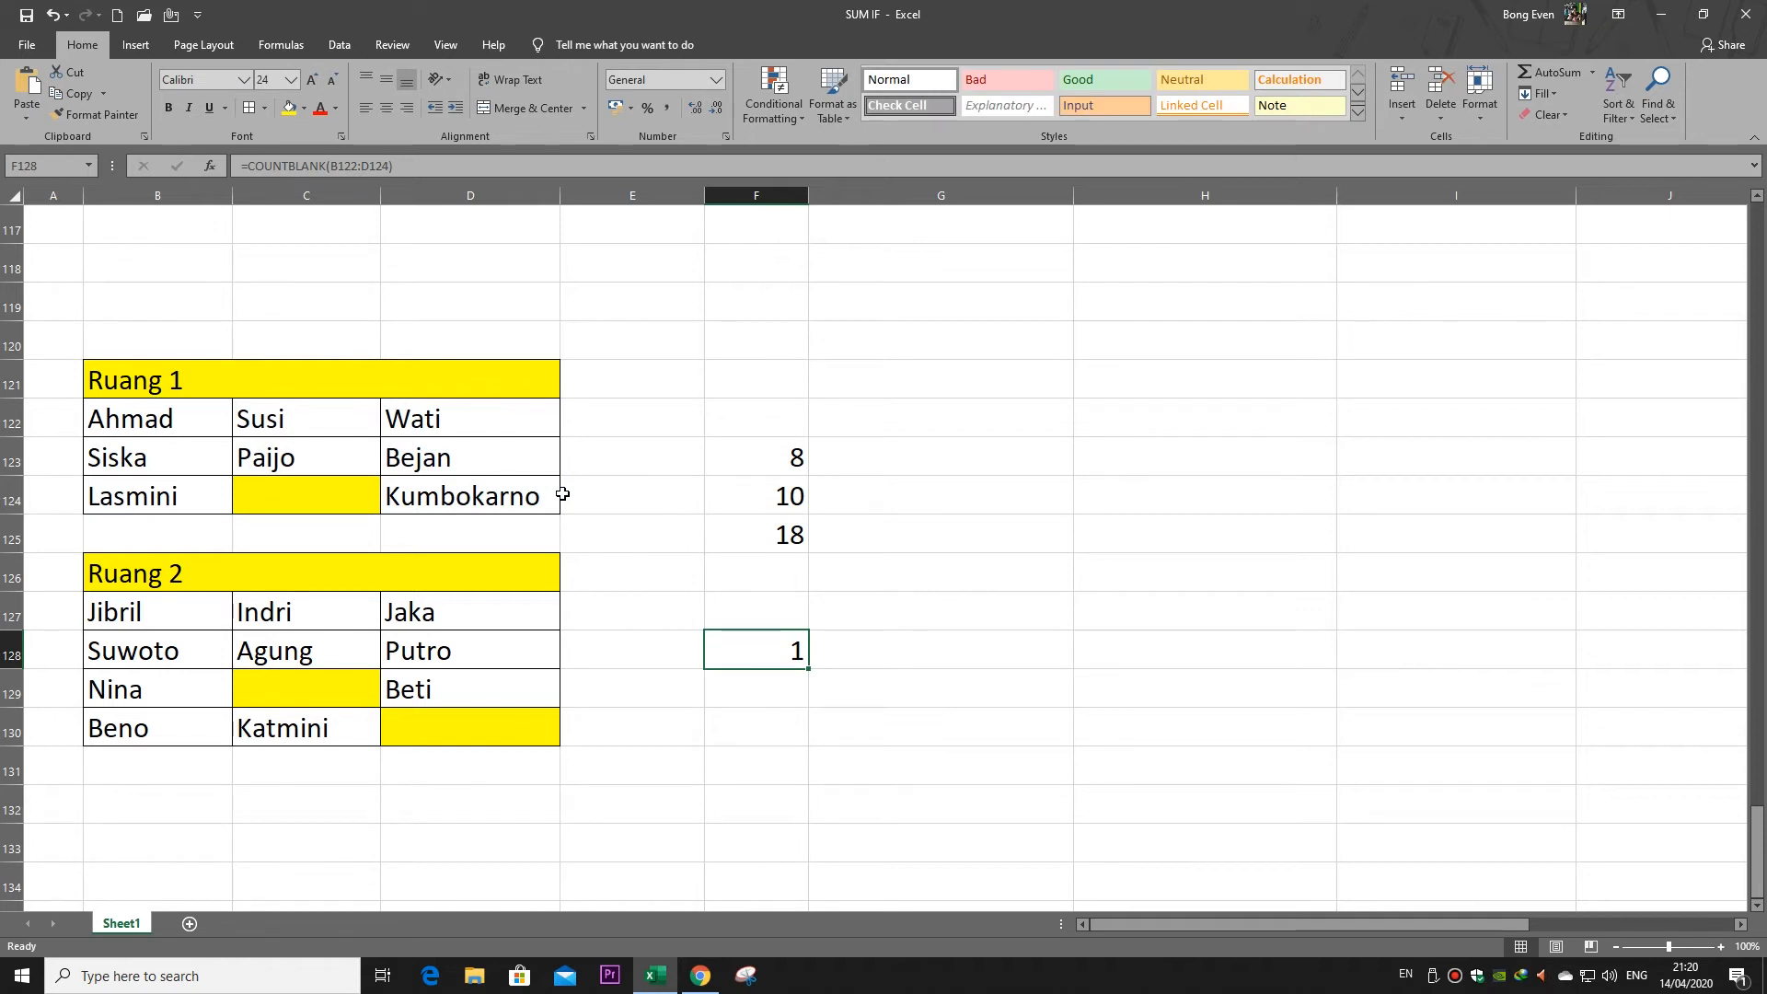
Count the empty cells of Ruang 2 by entering =COUNTBLANK(B127:D130) in F129, and check empty cells C129 and D130
click(742, 694)
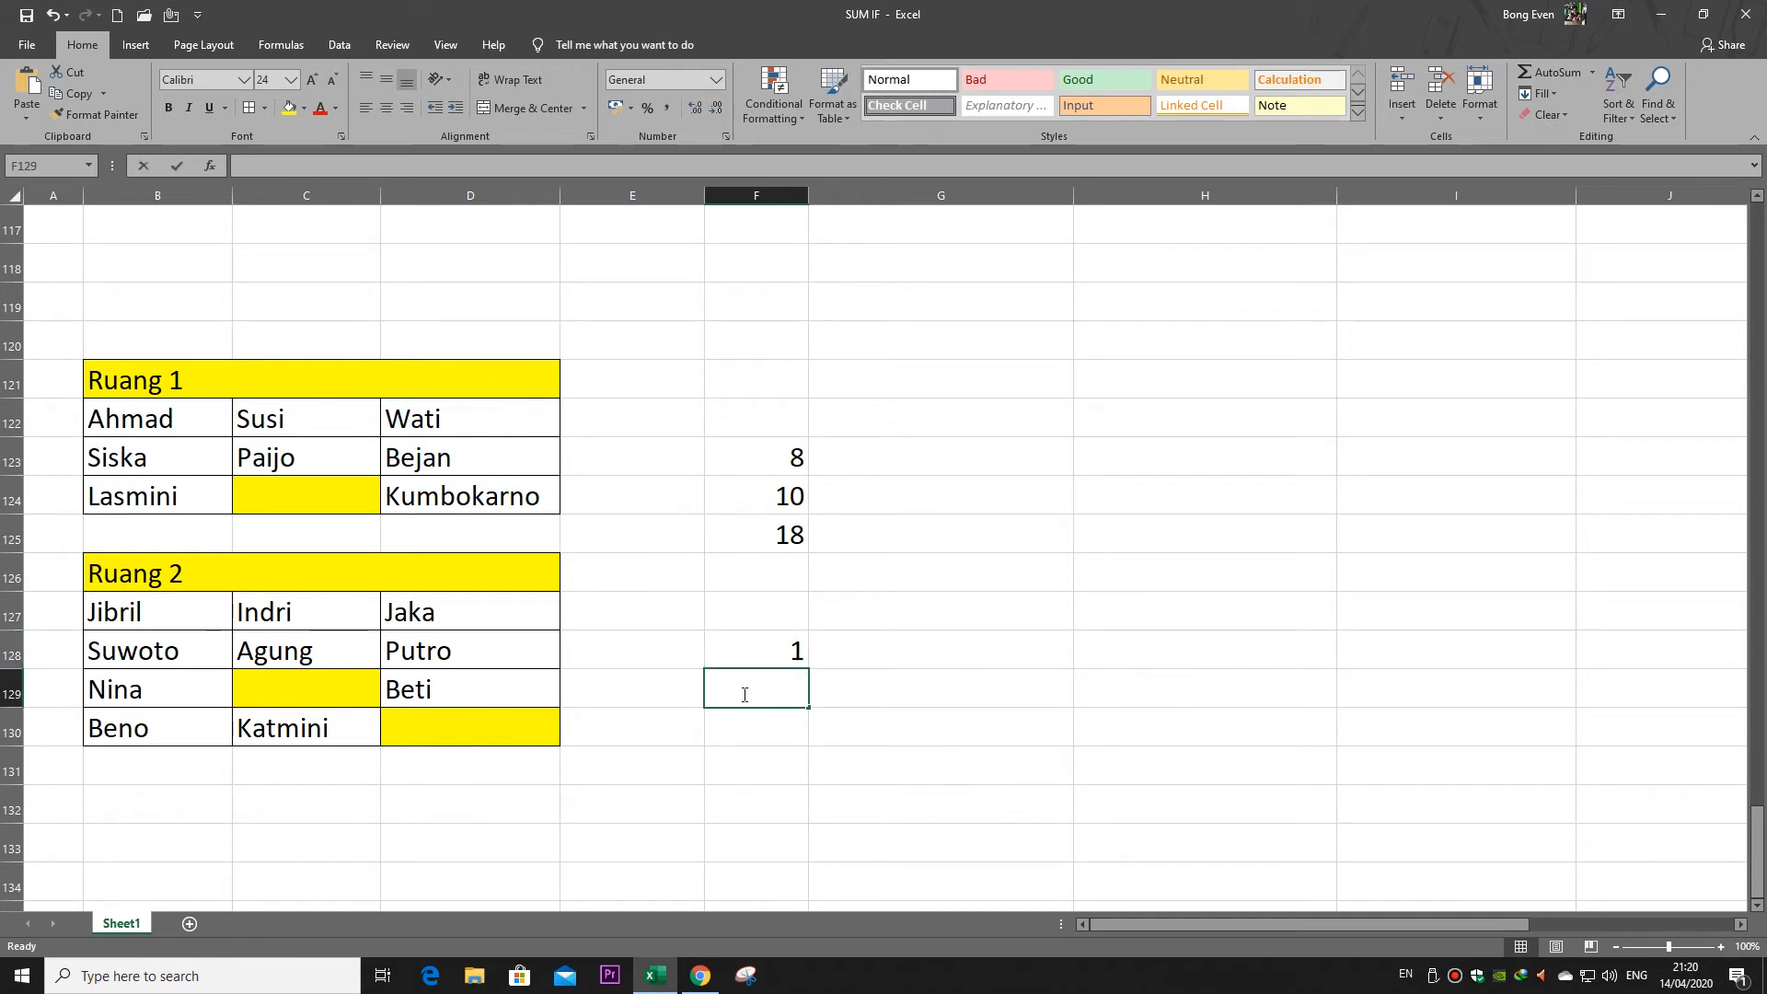
text(=)
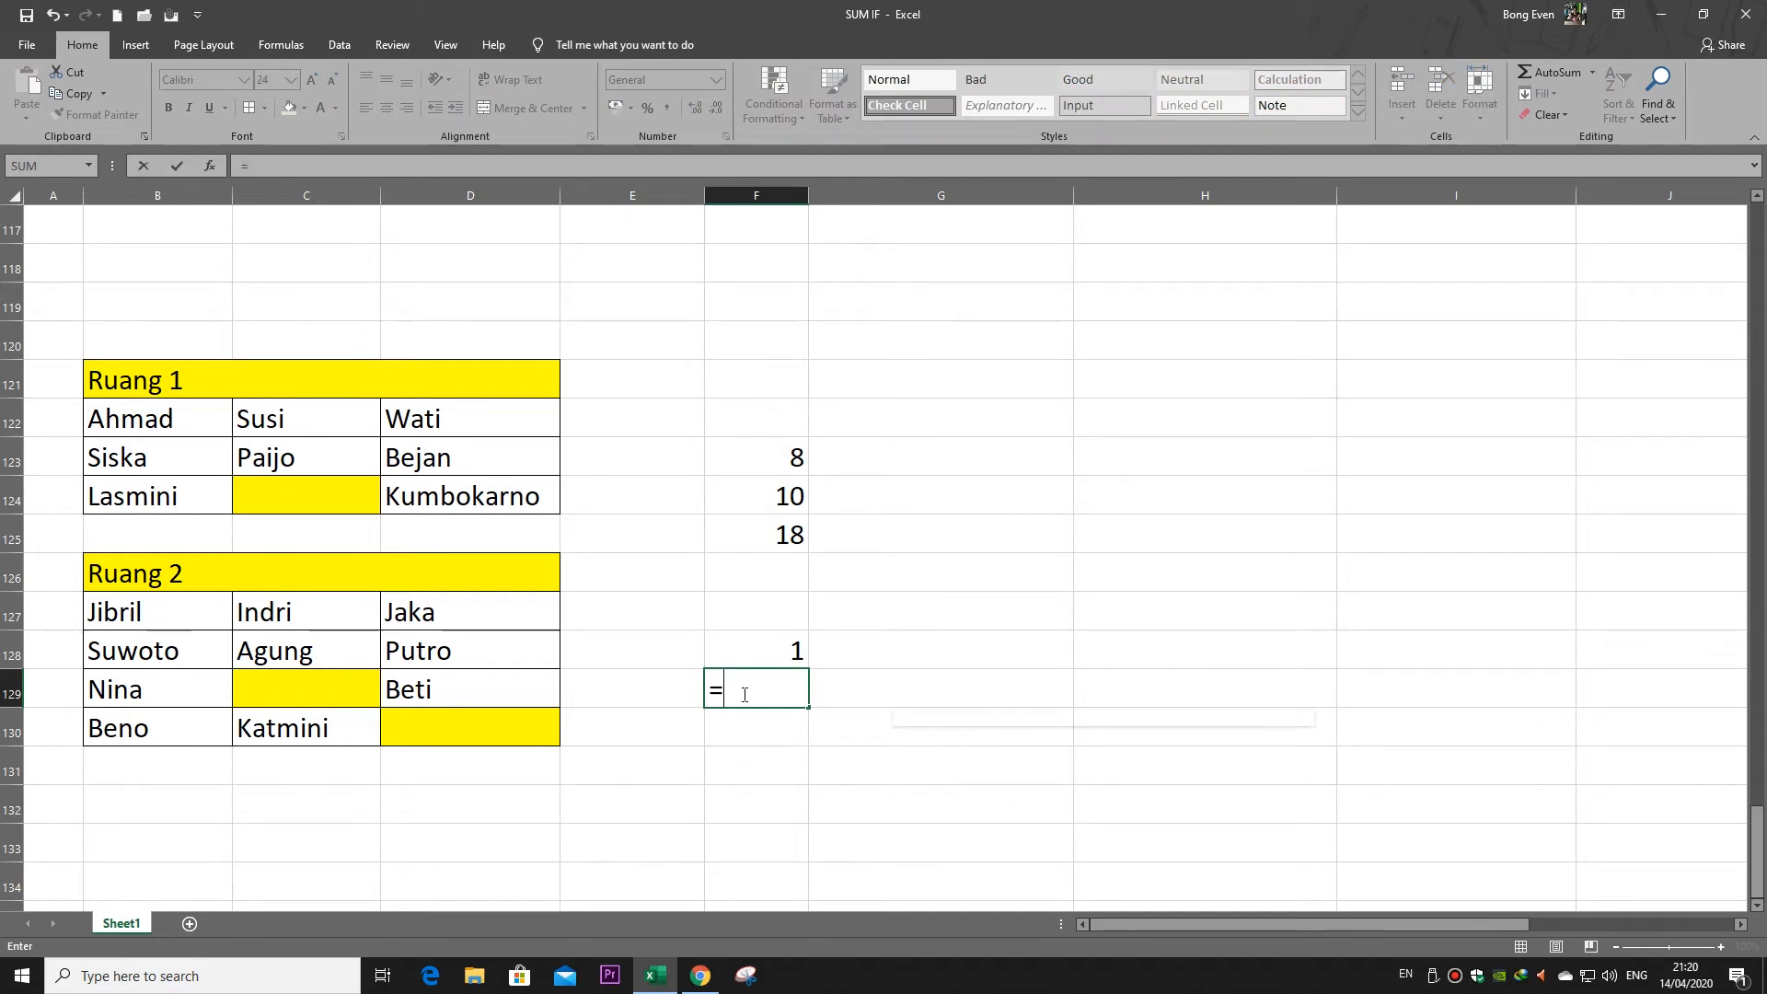
text(countblank()
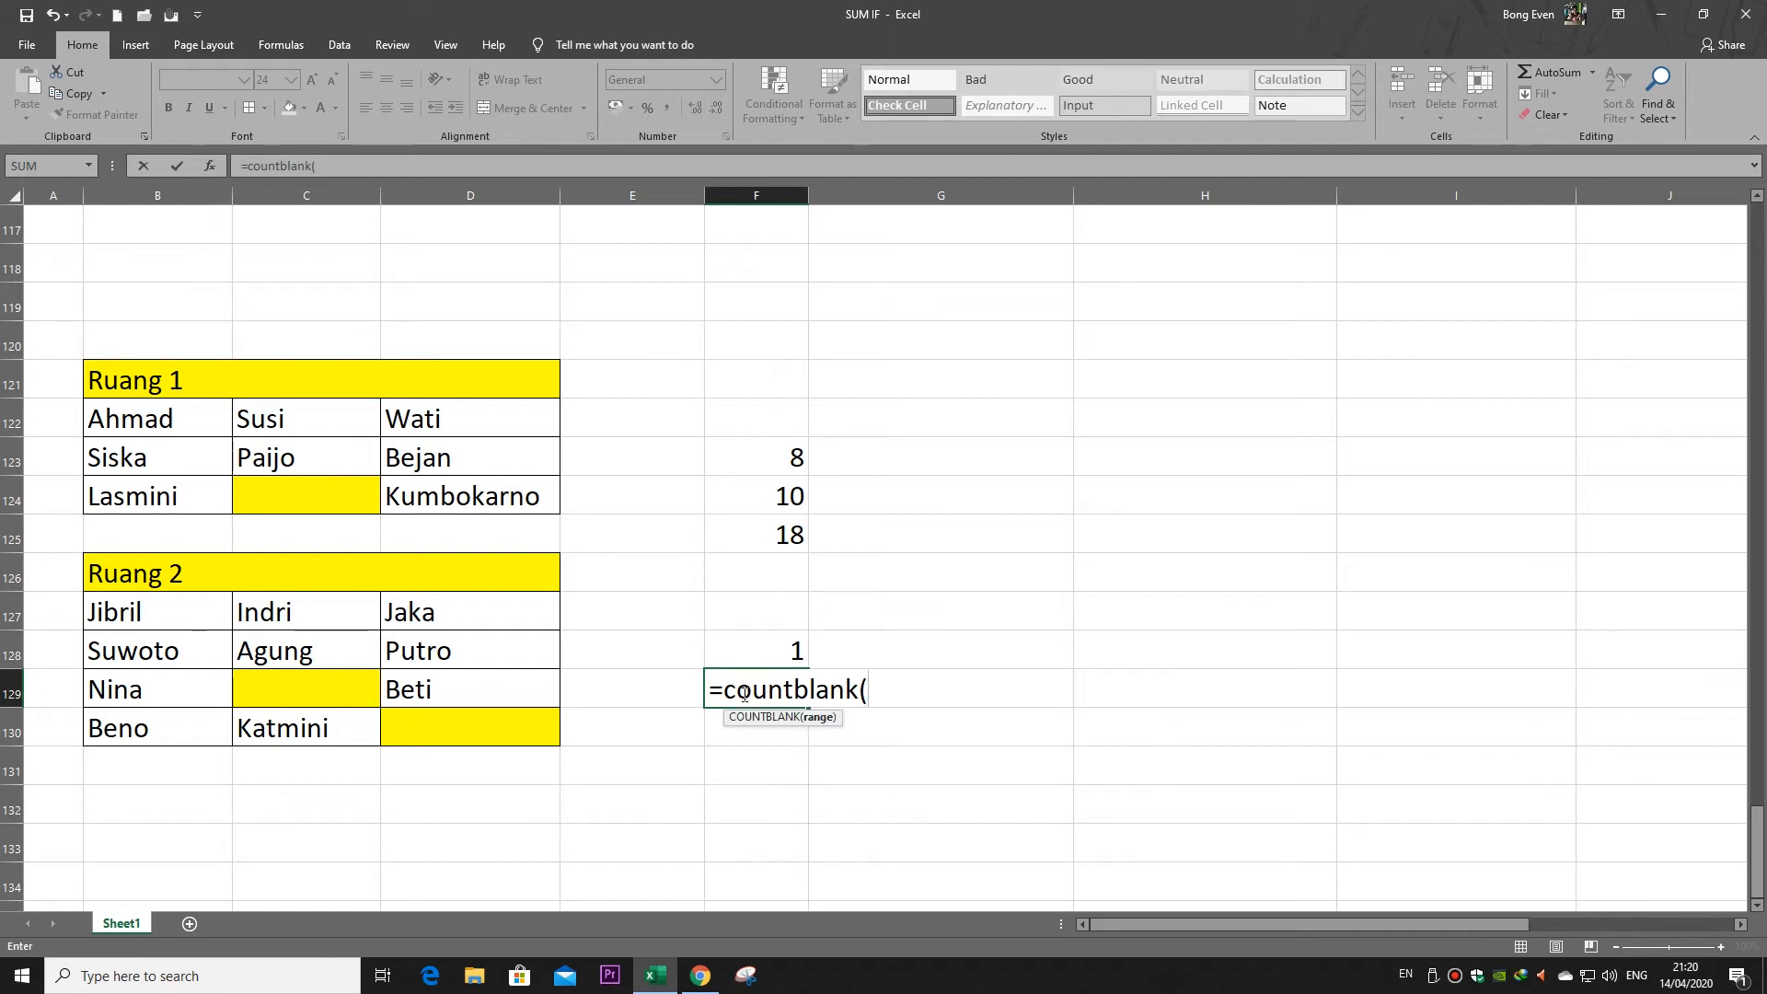
click(135, 613)
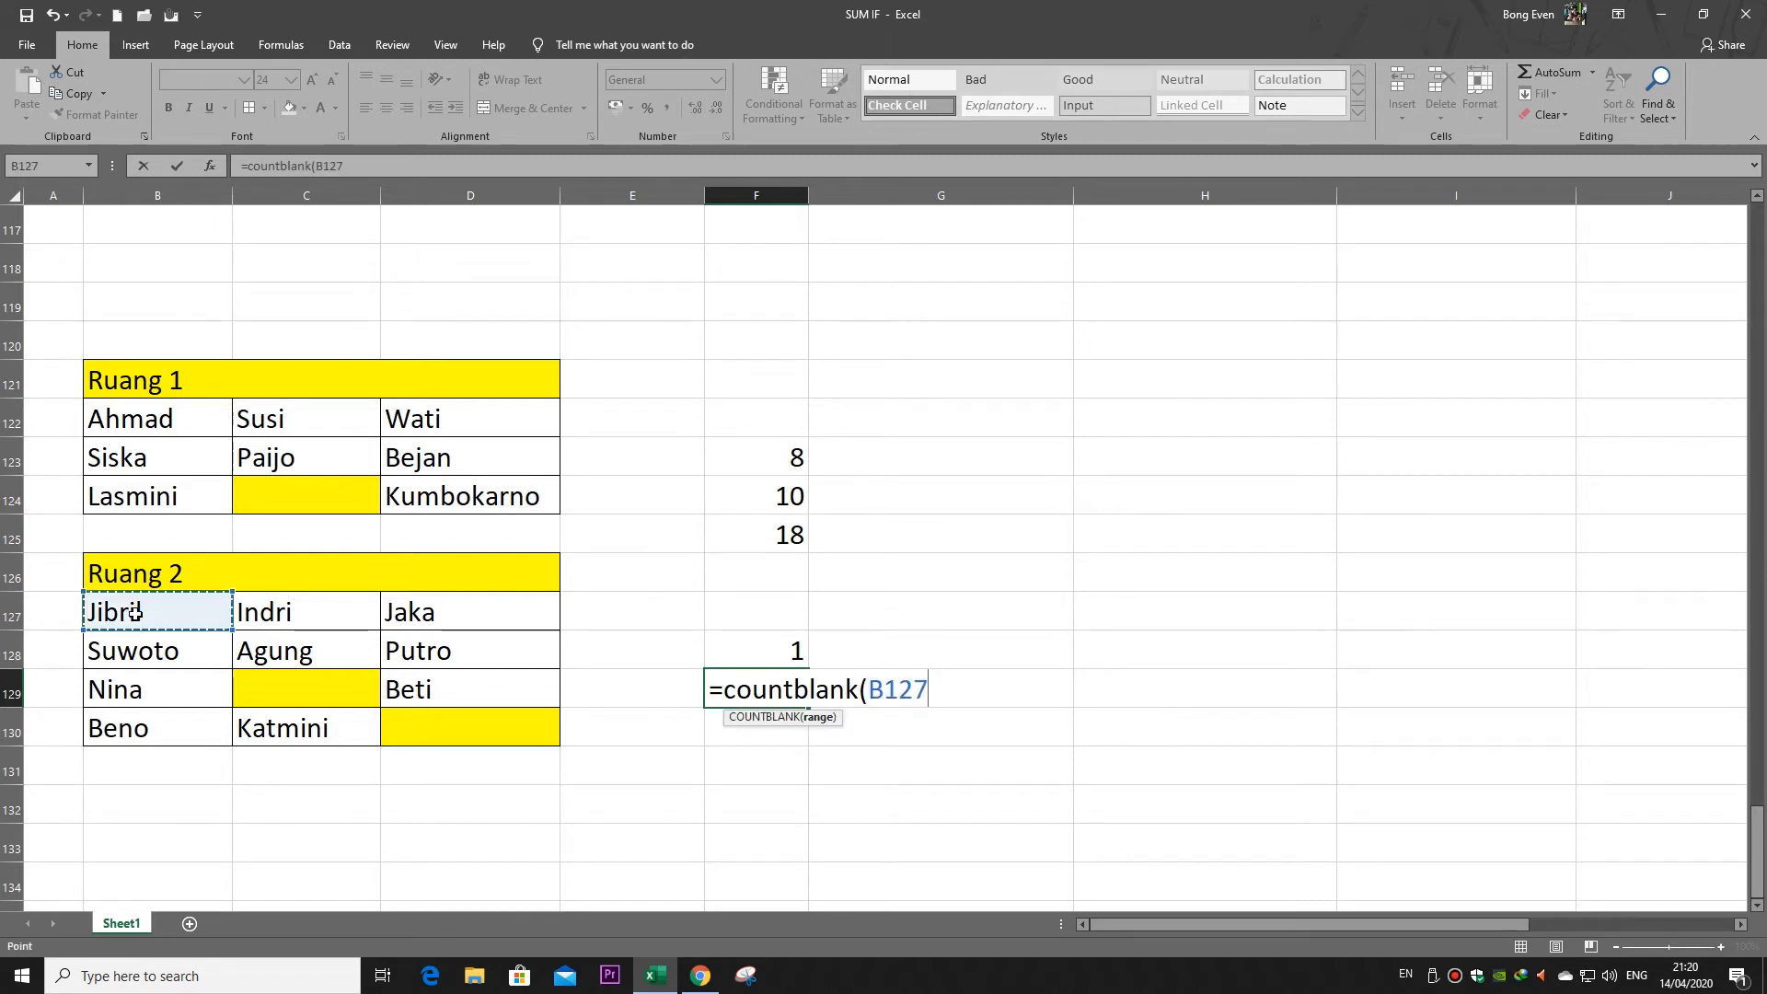
drag(136, 613, 446, 734)
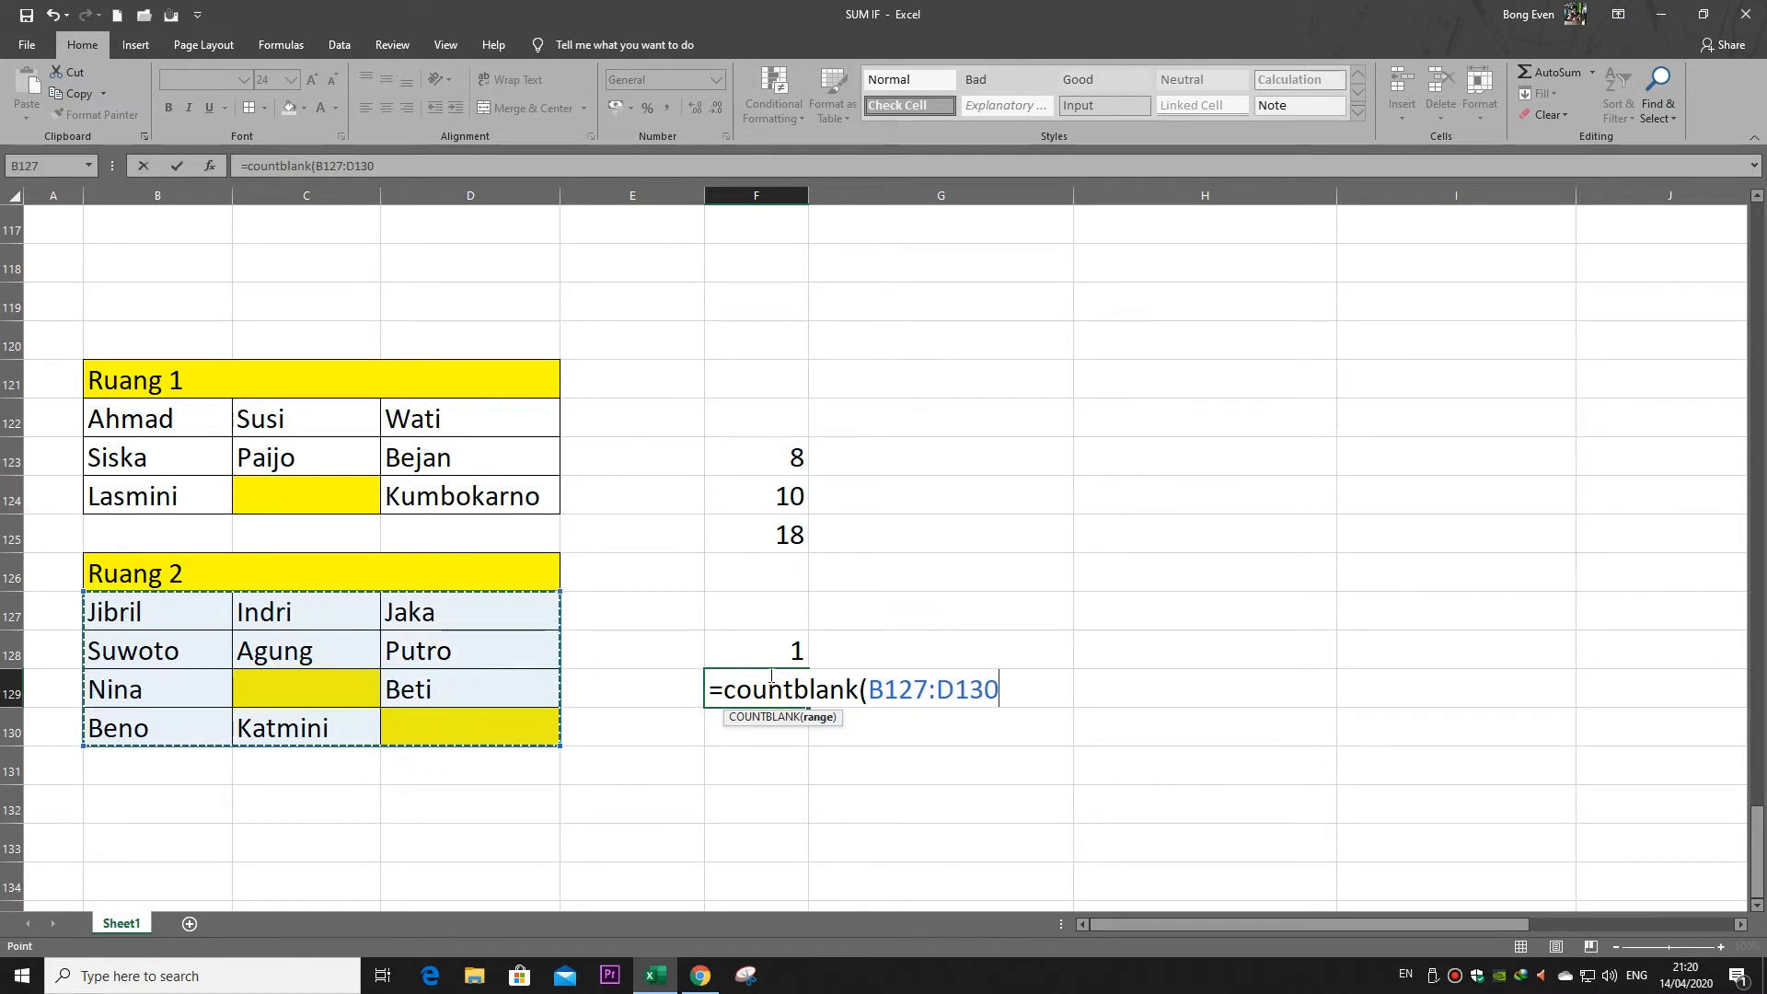
text())
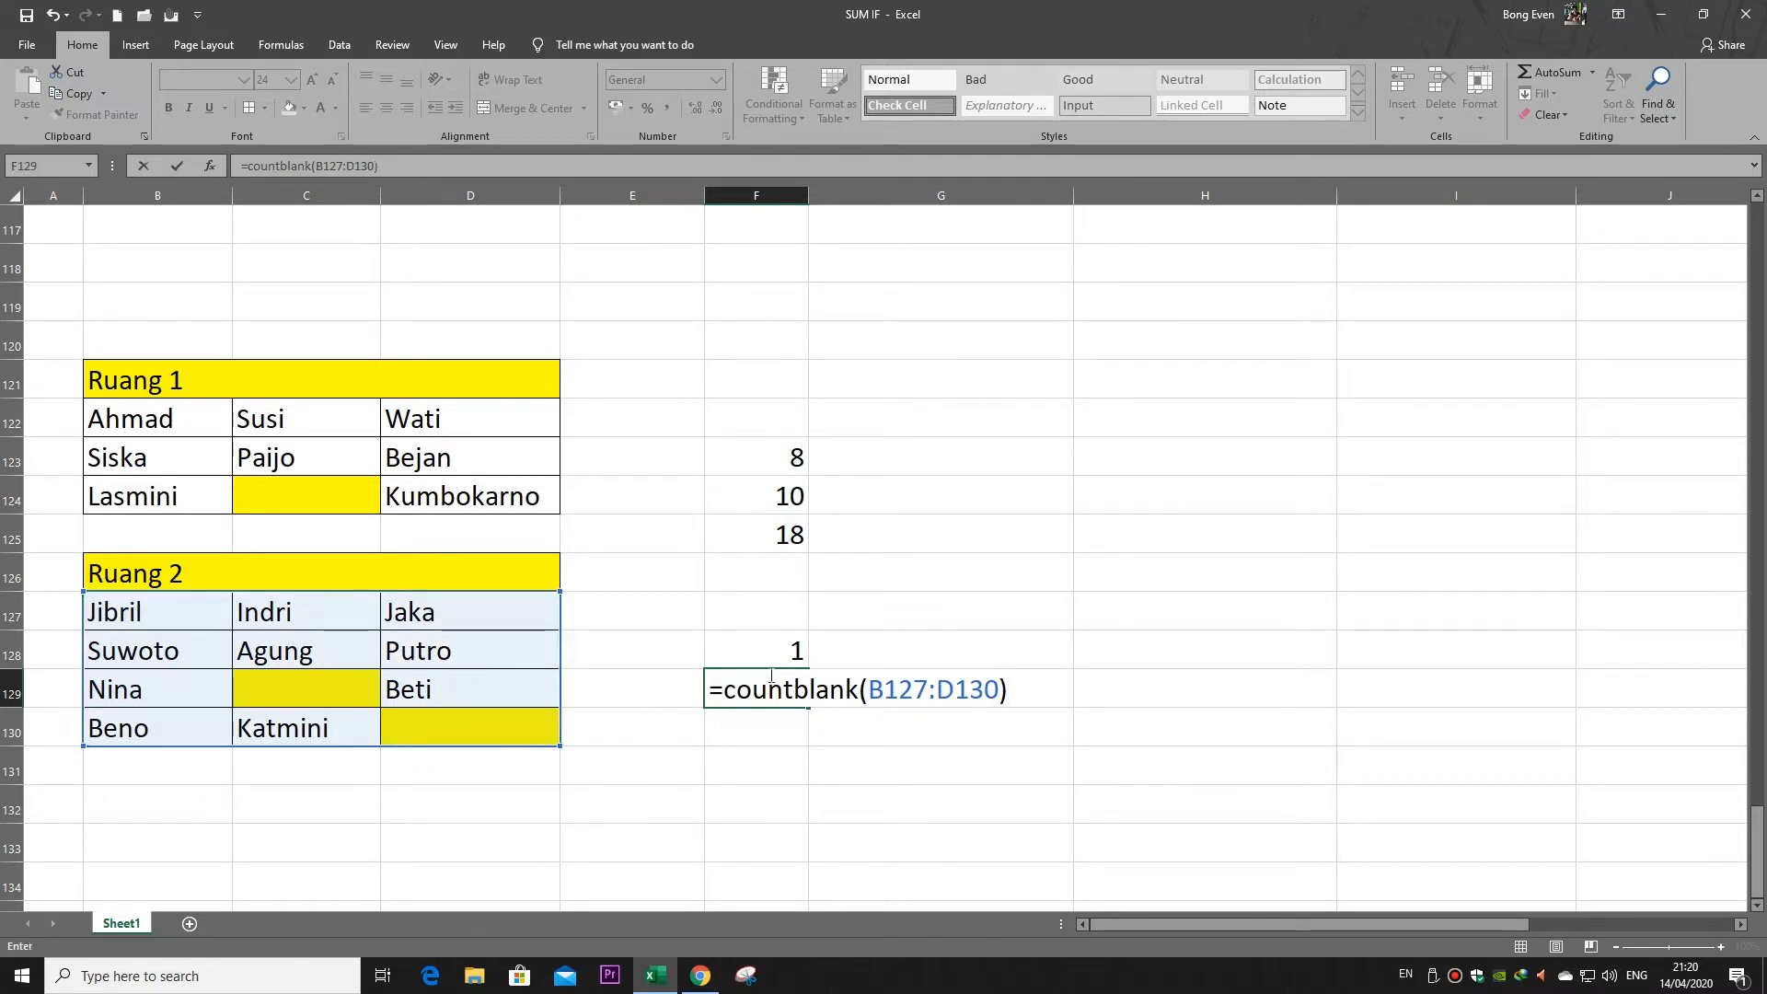
key(Return)
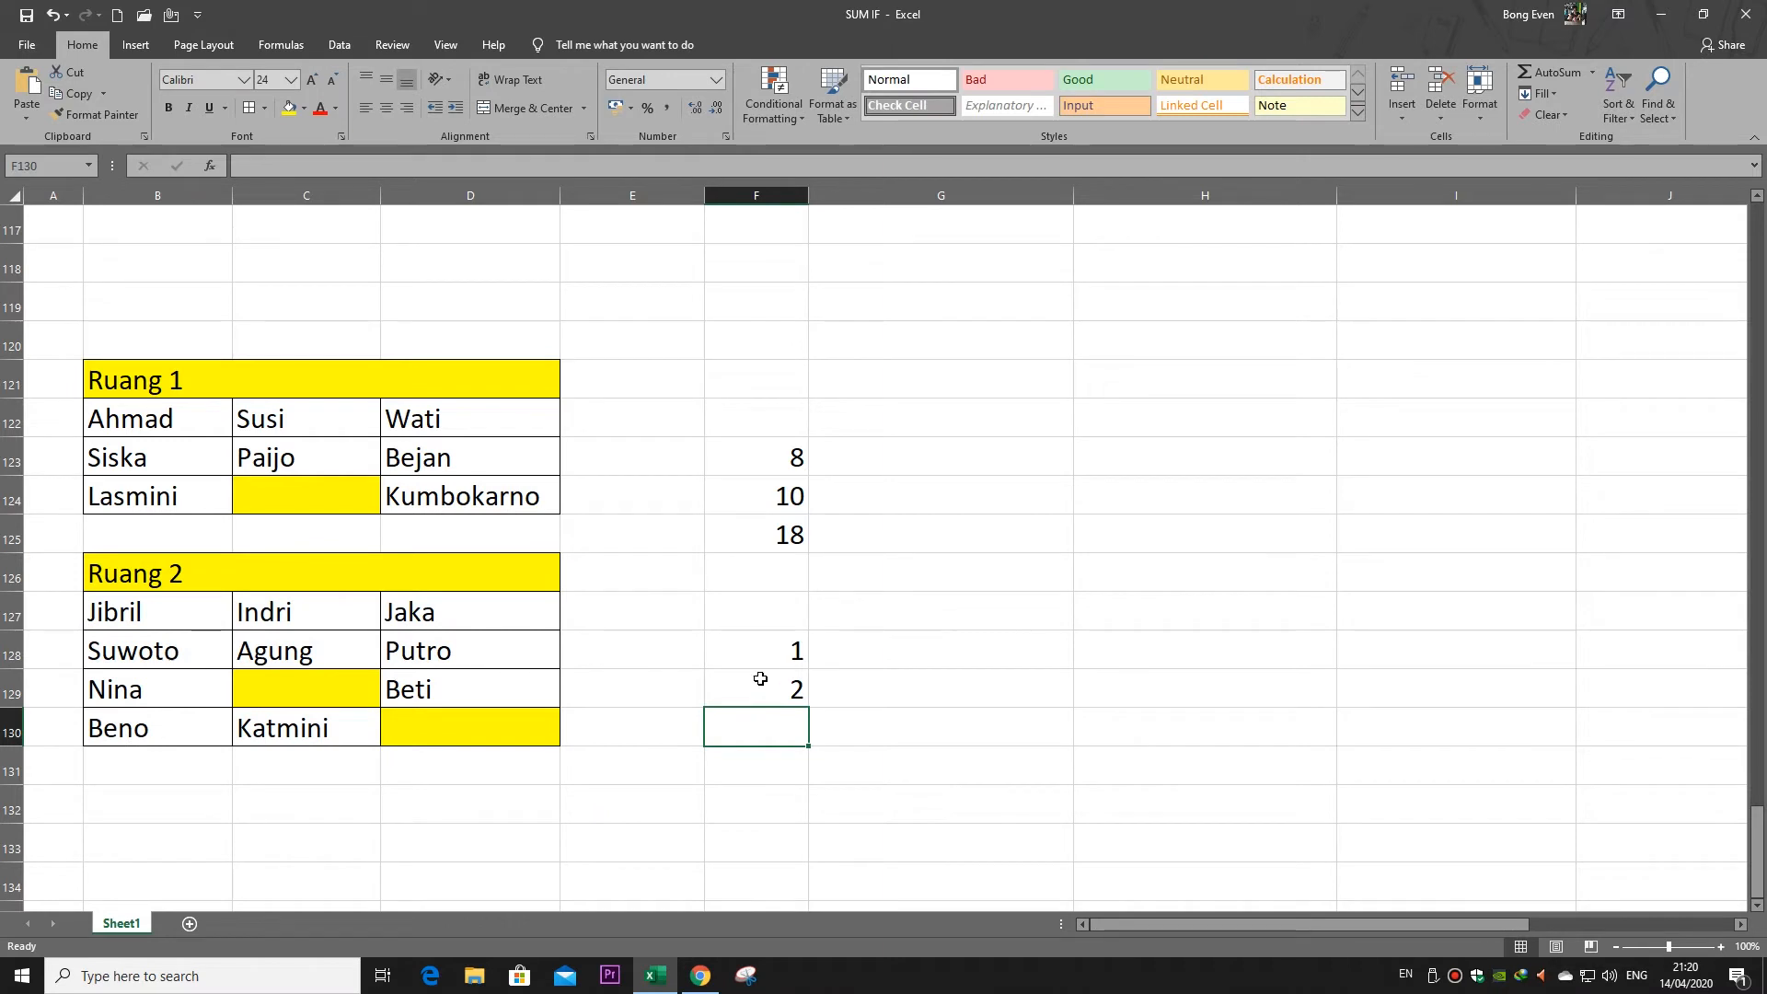
mouse_move(344, 686)
mouse_down()
mouse_move(426, 718)
mouse_move(353, 694)
mouse_up()
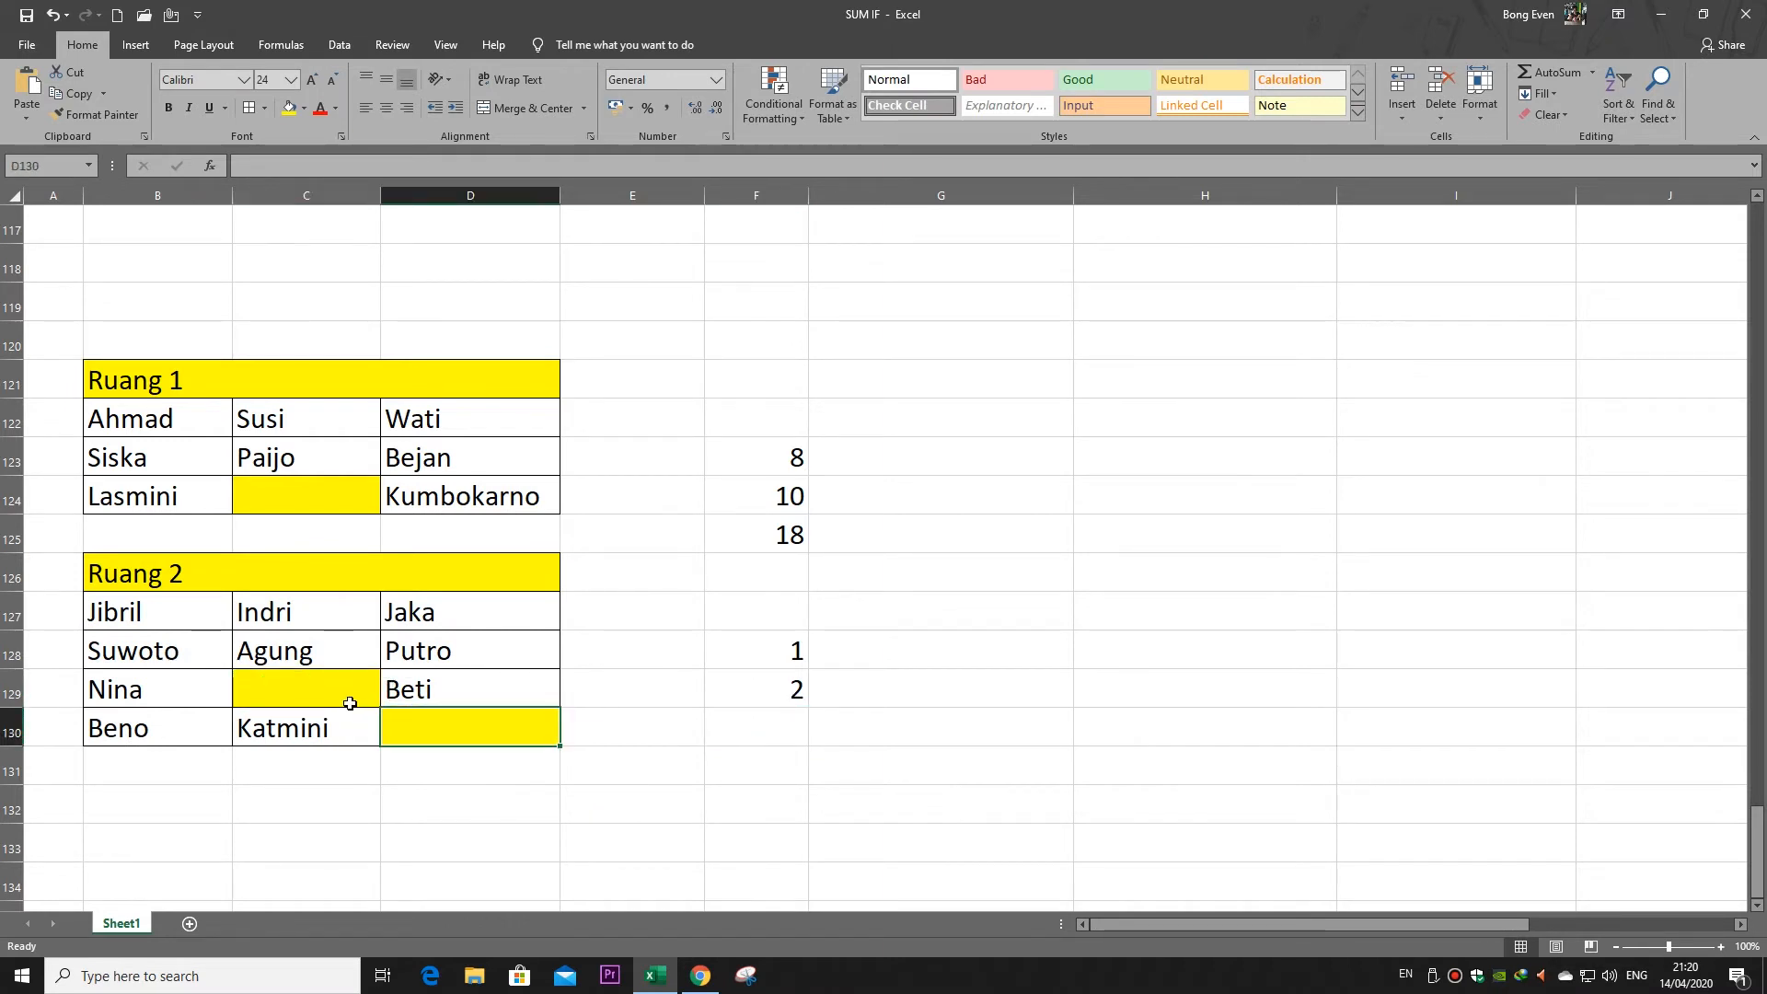
click(417, 714)
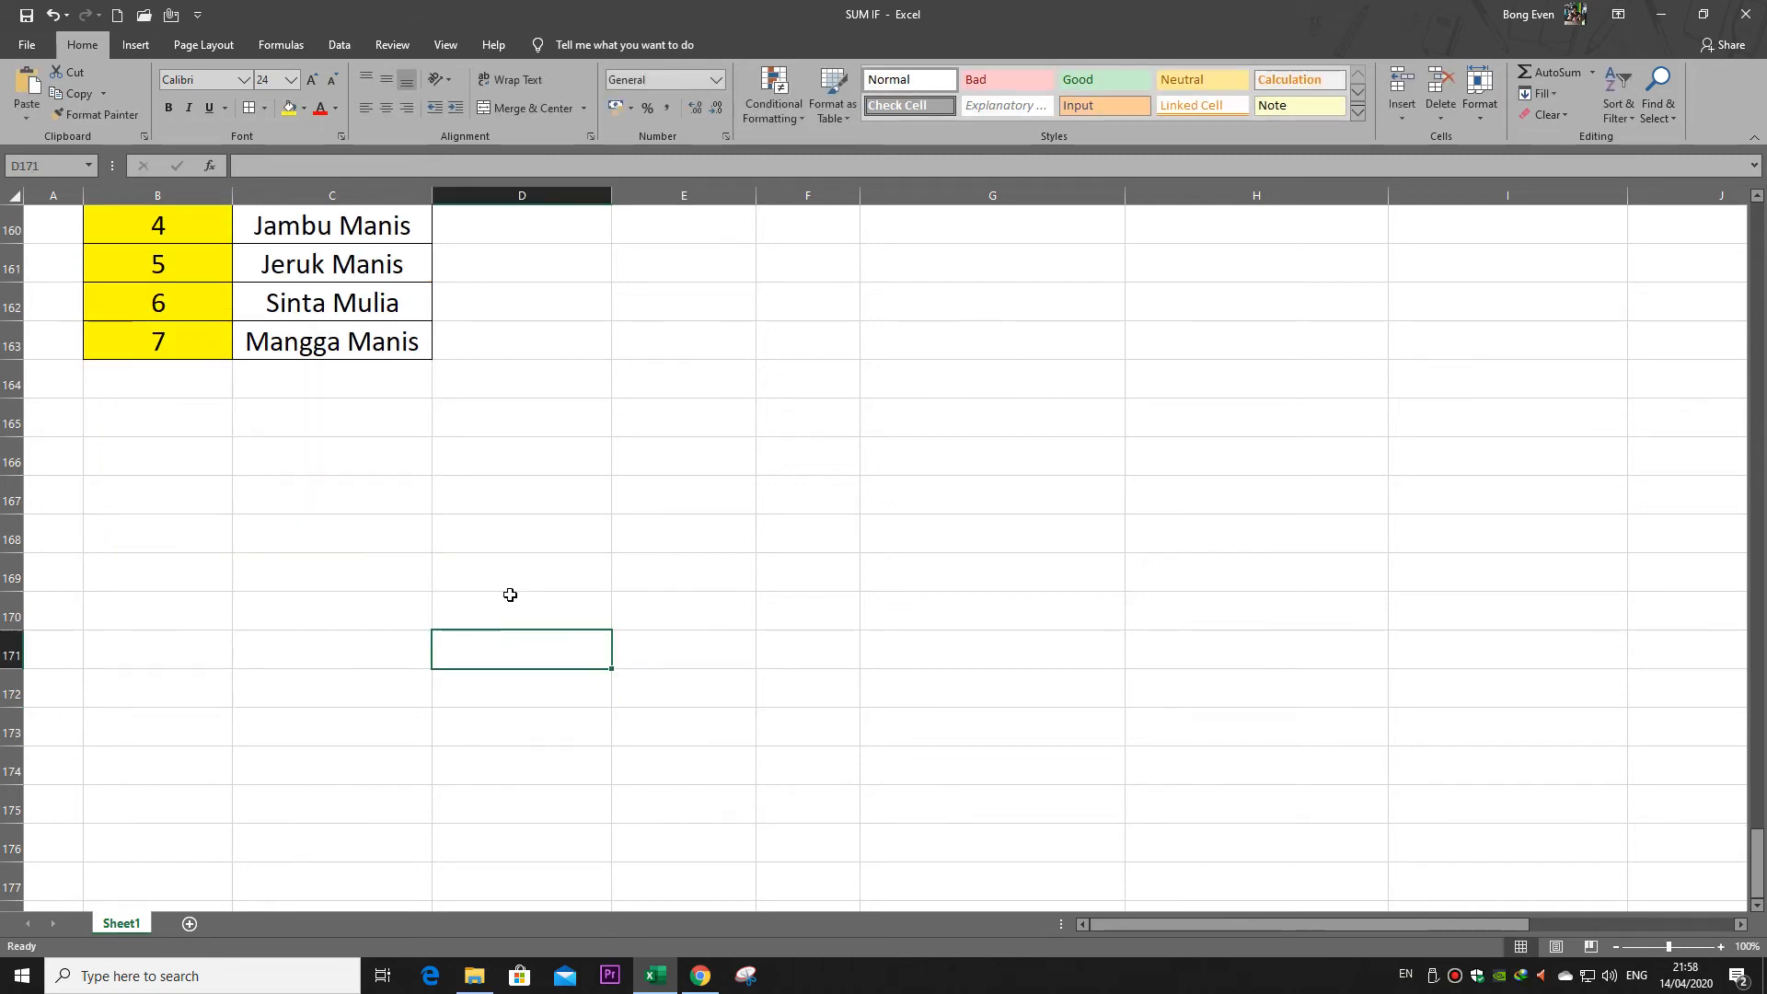
Enter the table headers NO, NAMA, NILAI A and NILAI B in cells C168 to F168
click(510, 594)
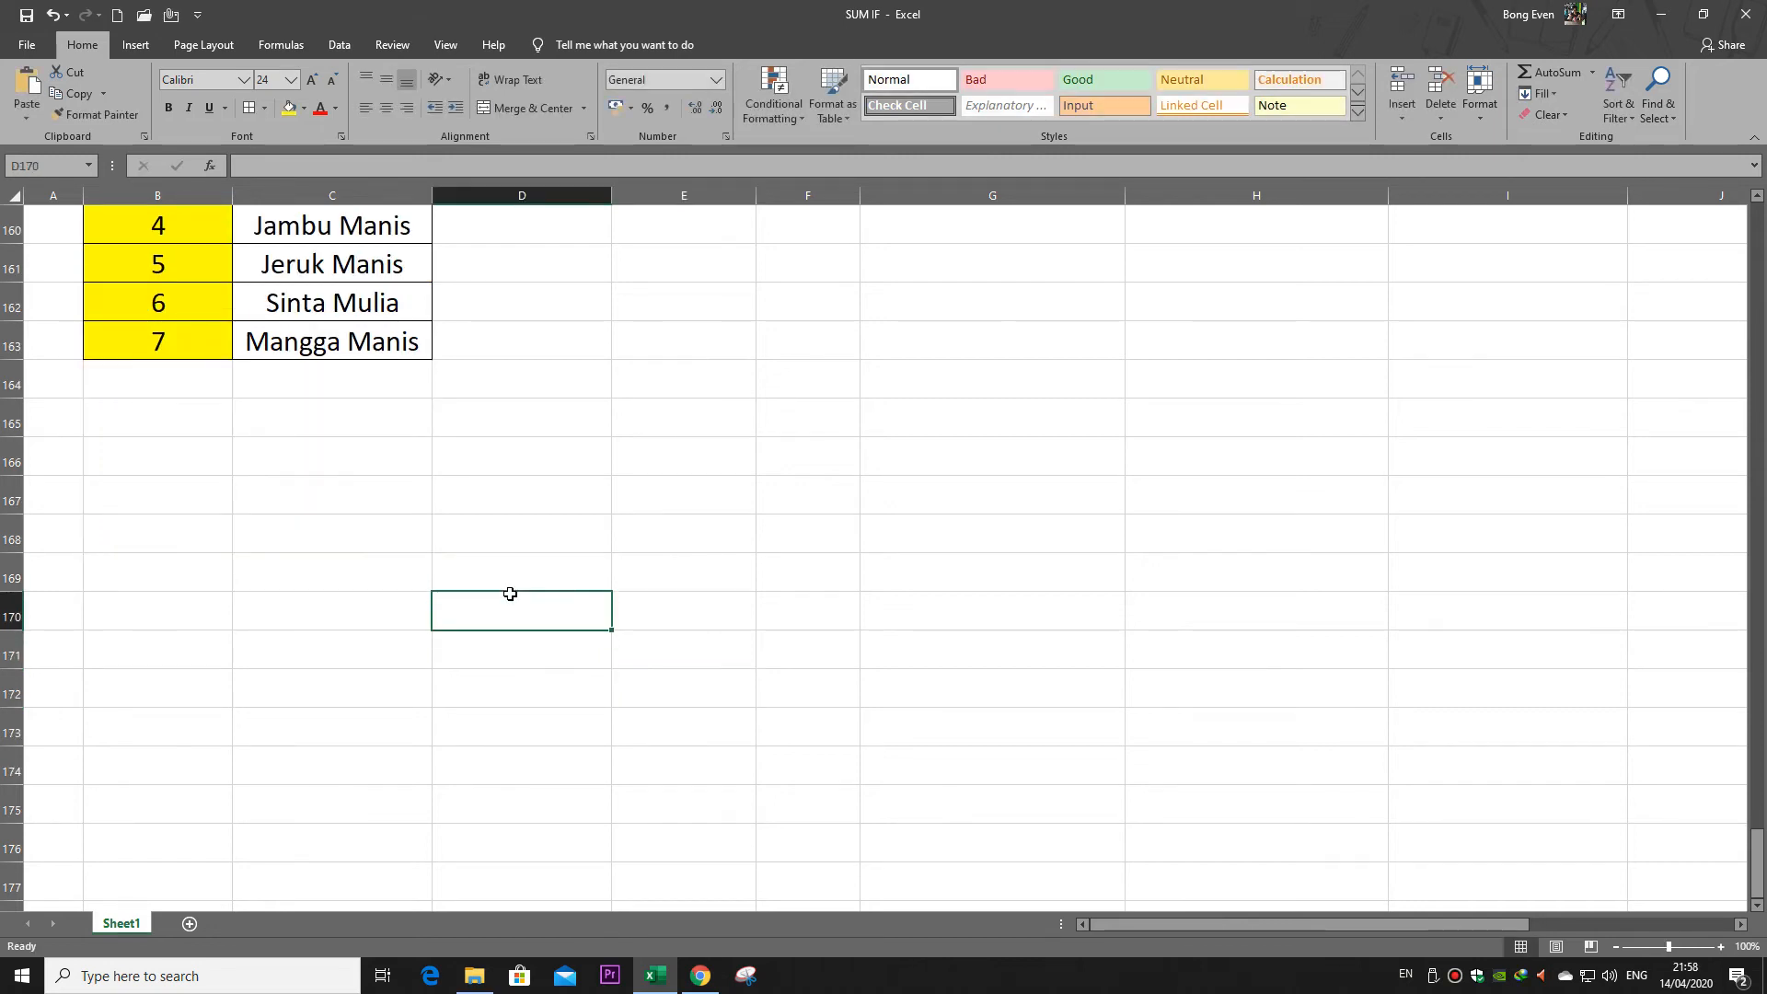
click(408, 546)
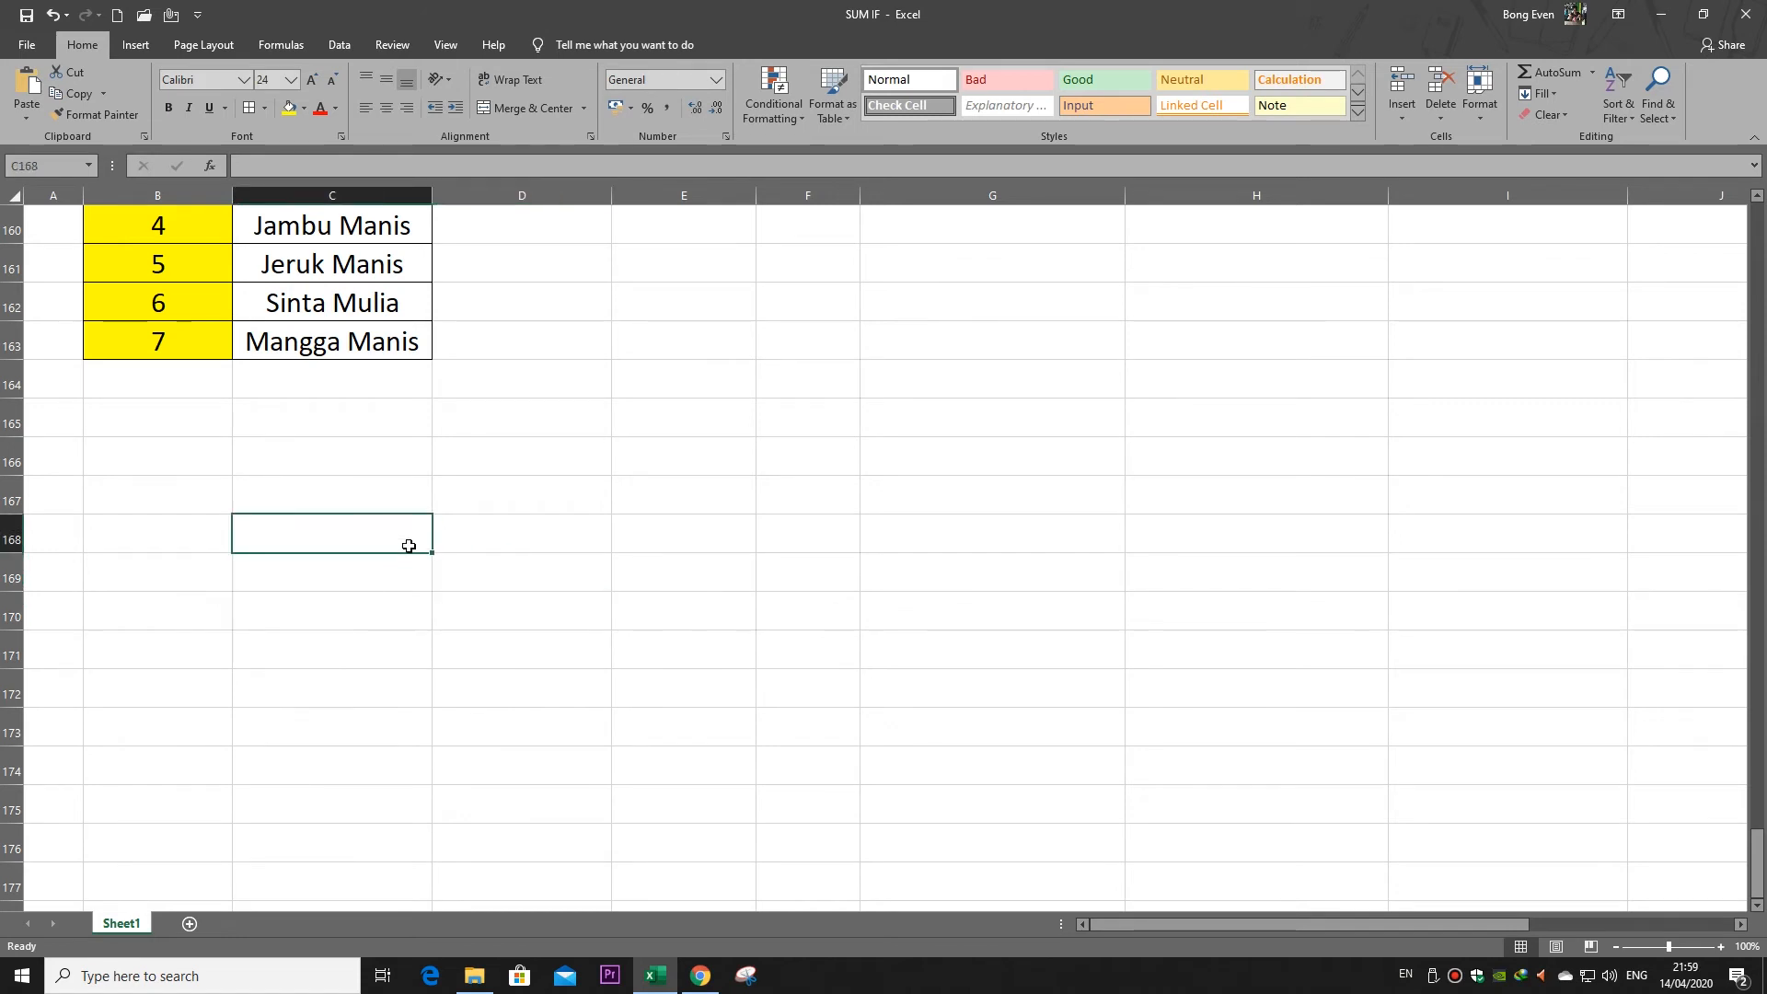
text(NO)
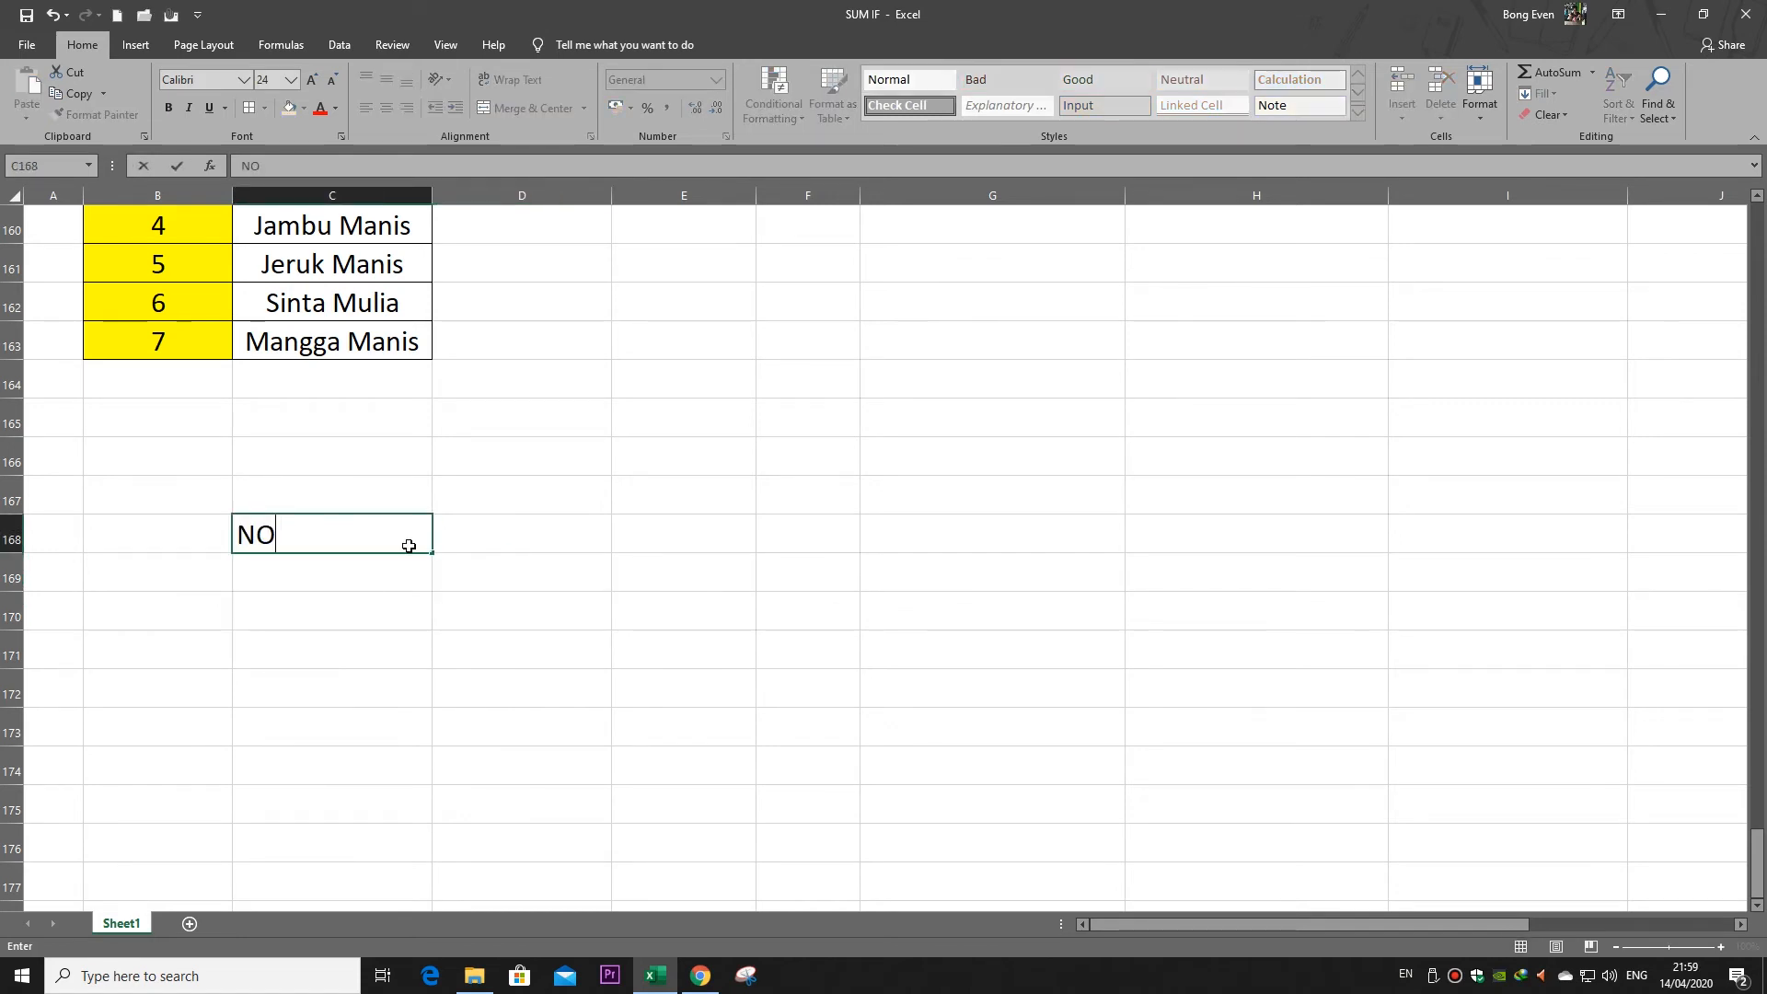
key(Tab)
text(NAMA)
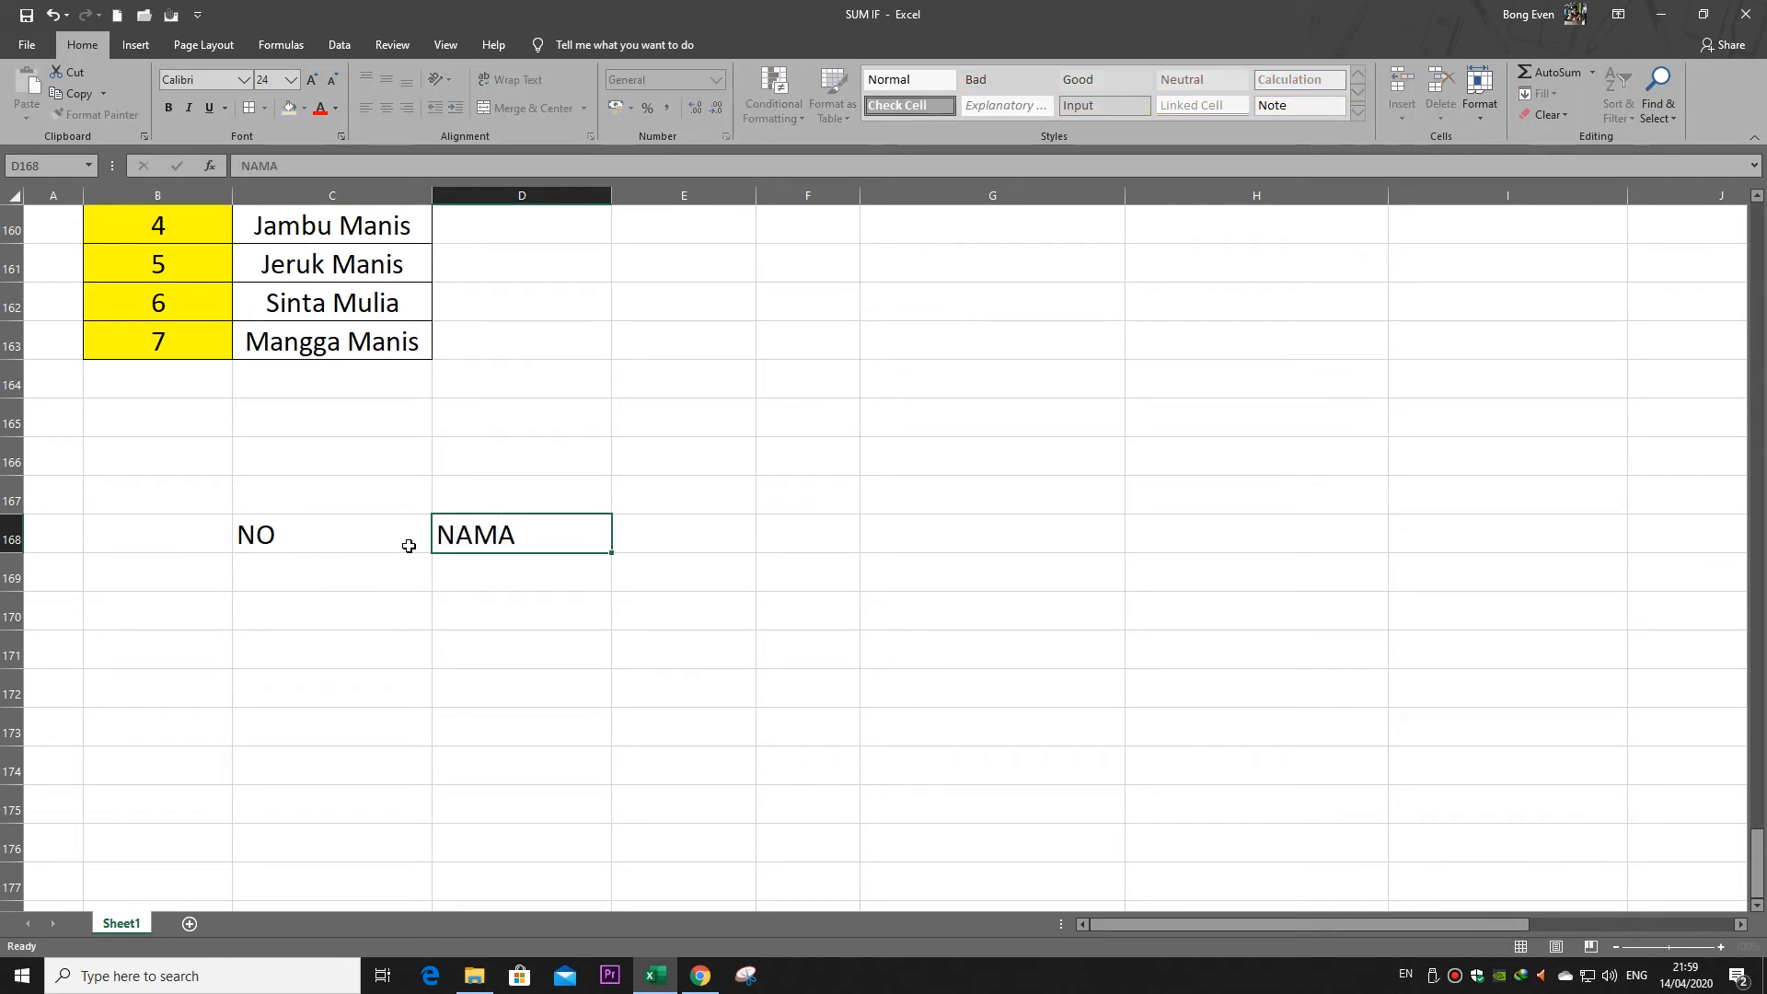
key(Tab)
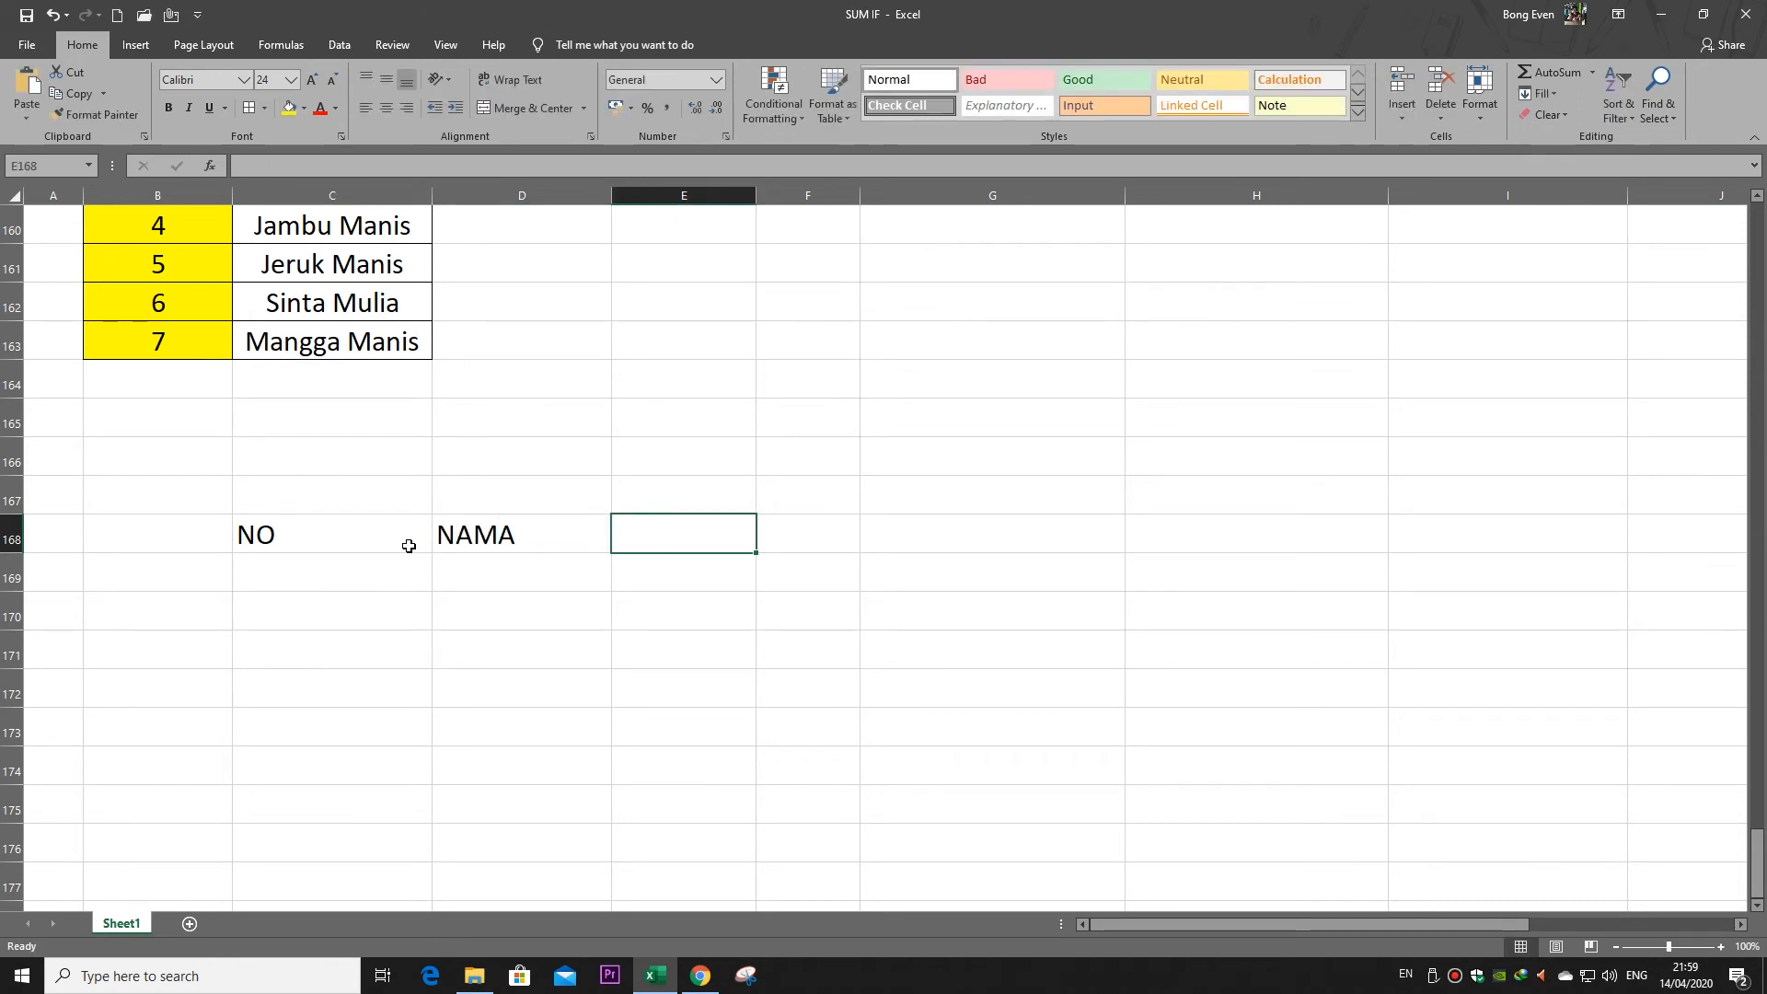
text(NILAI A)
key(Tab)
text(NILAI B)
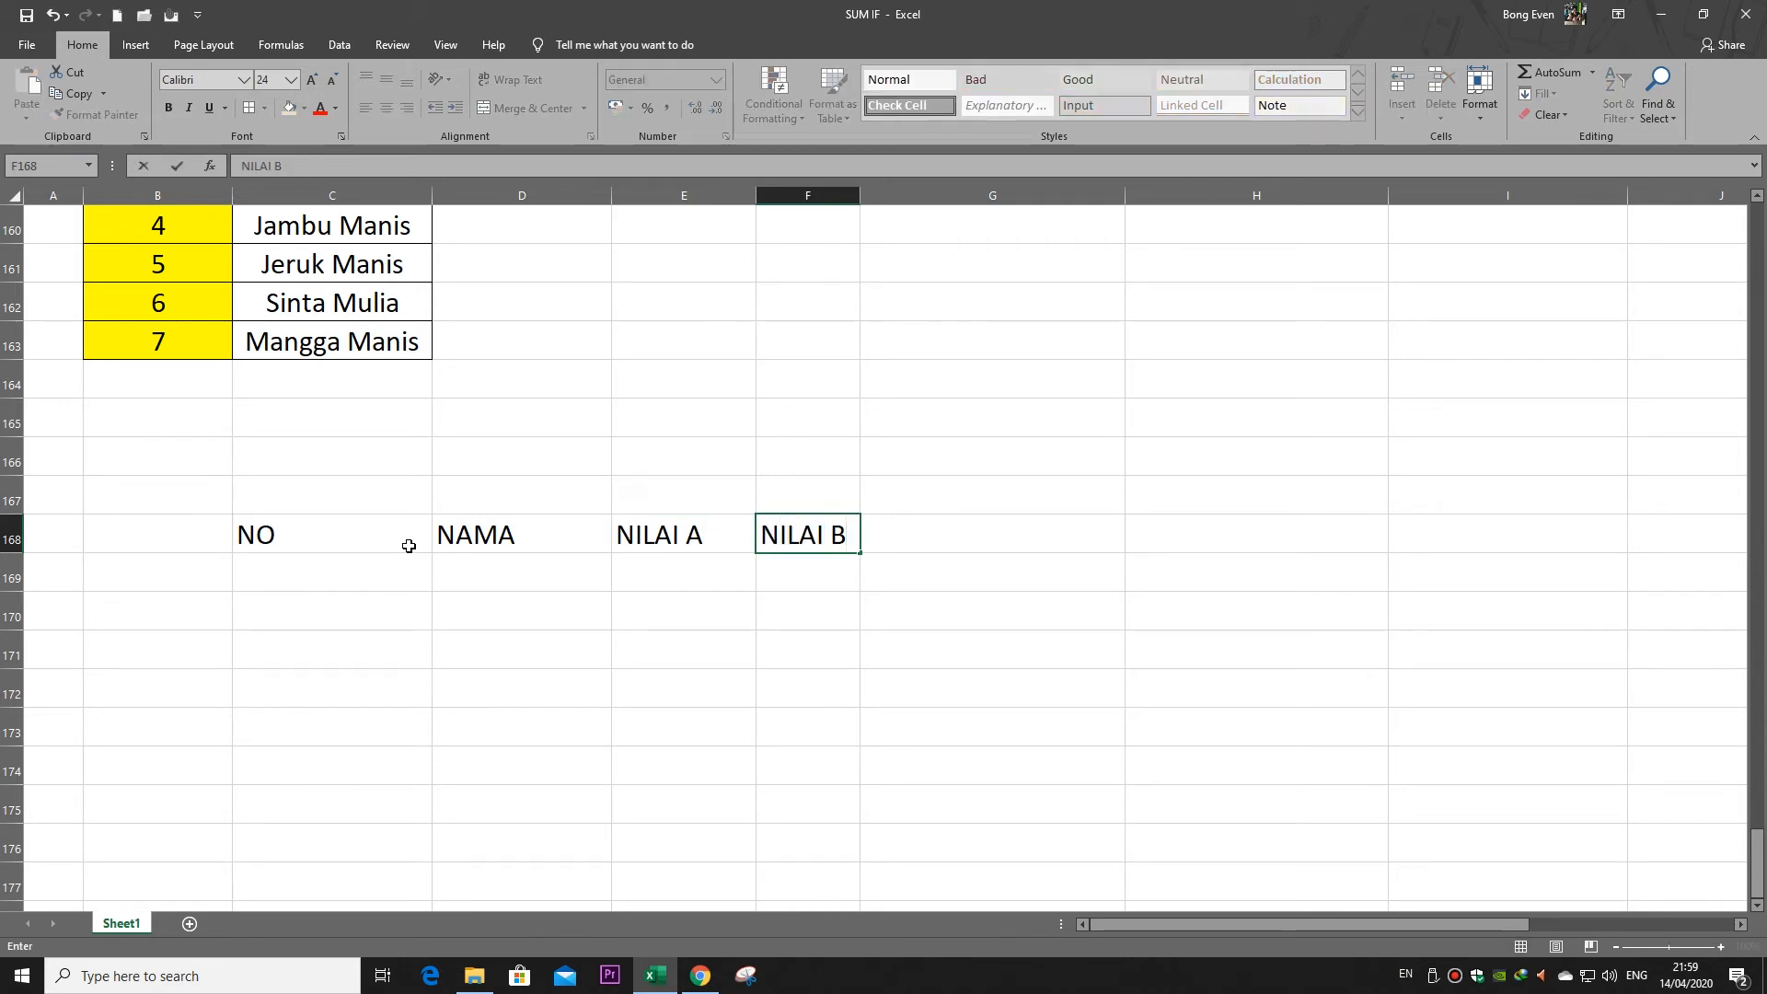
Number the table rows 1 to 5 in C169:C173 under the NO header, filling the series down
click(371, 577)
text(1)
key(Return)
text(2)
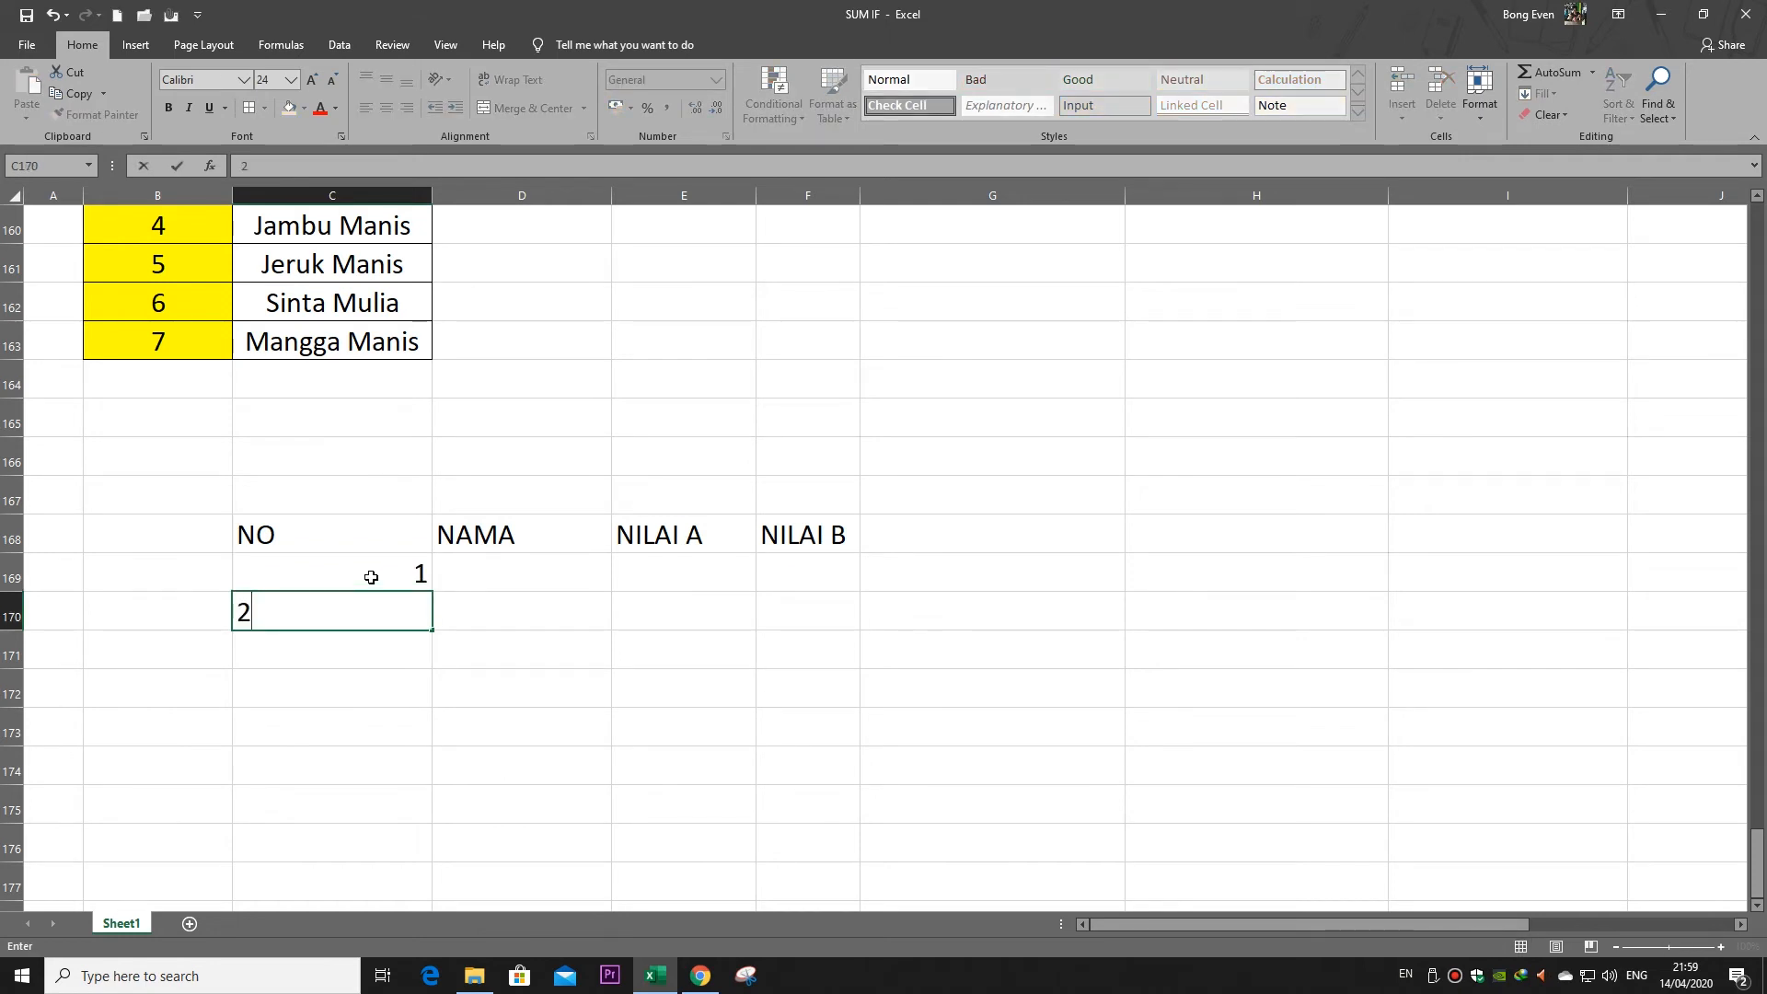
click(497, 714)
drag(386, 574, 419, 749)
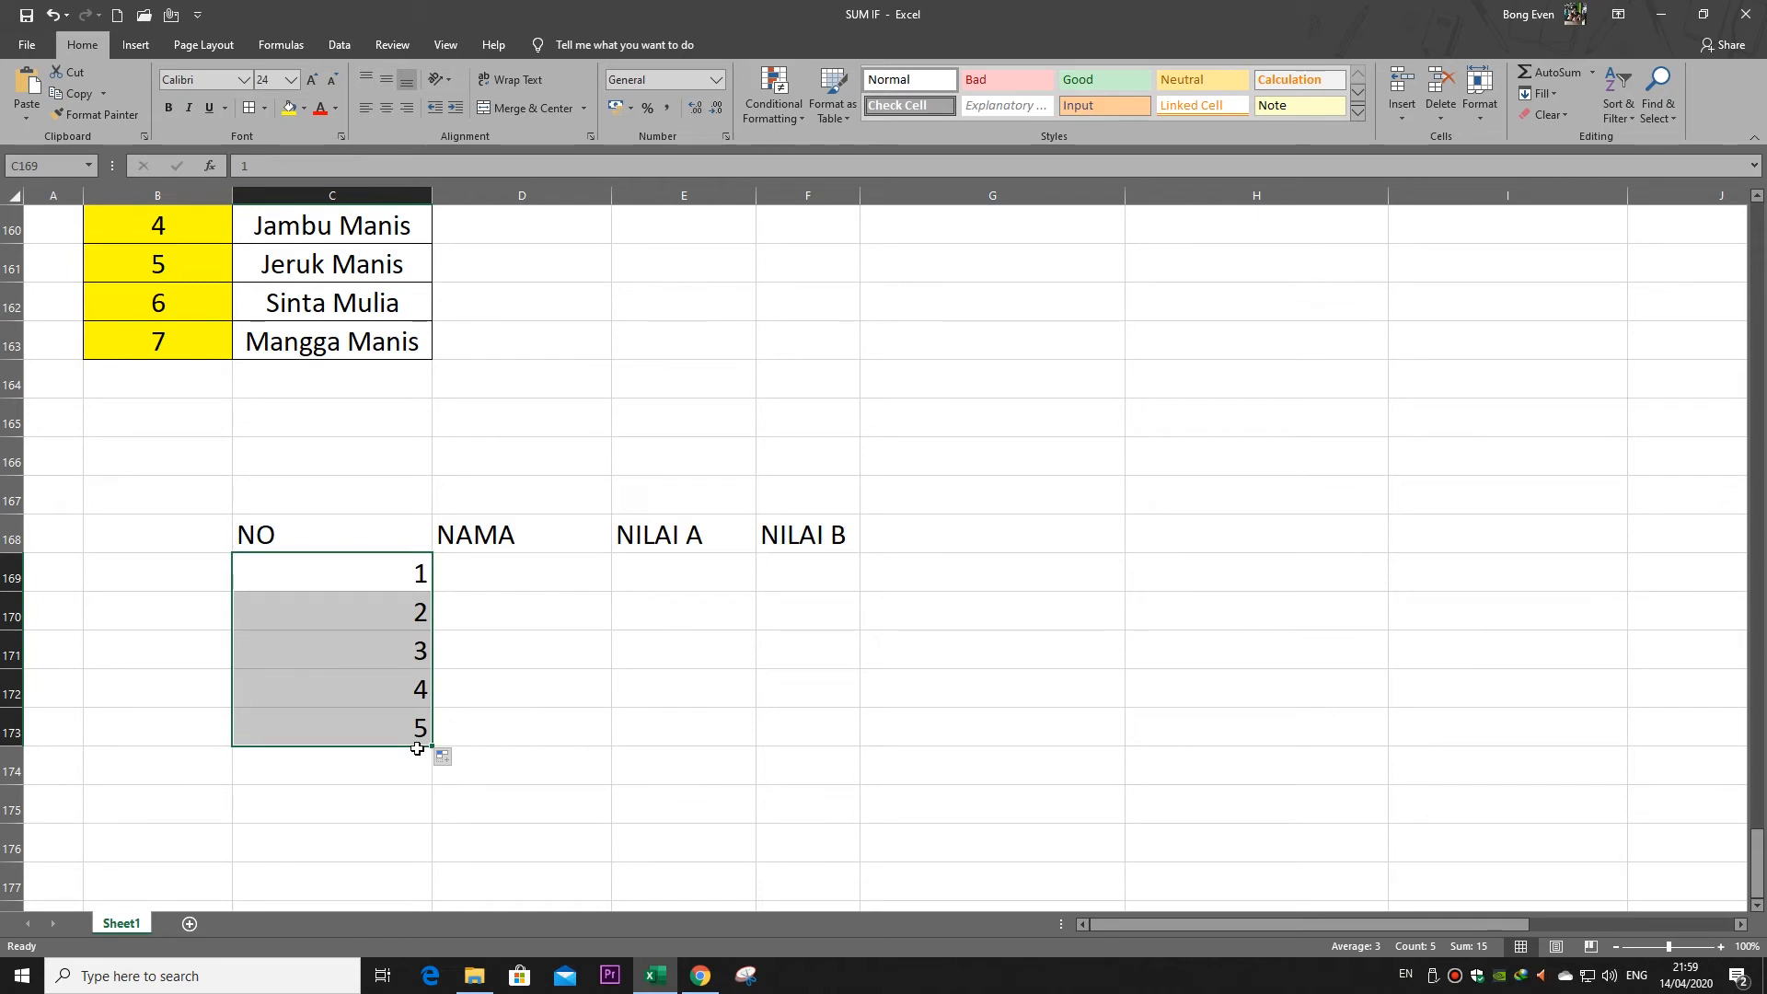
Enter the first three people's names in cells D169:D171 of the NAMA column
click(539, 568)
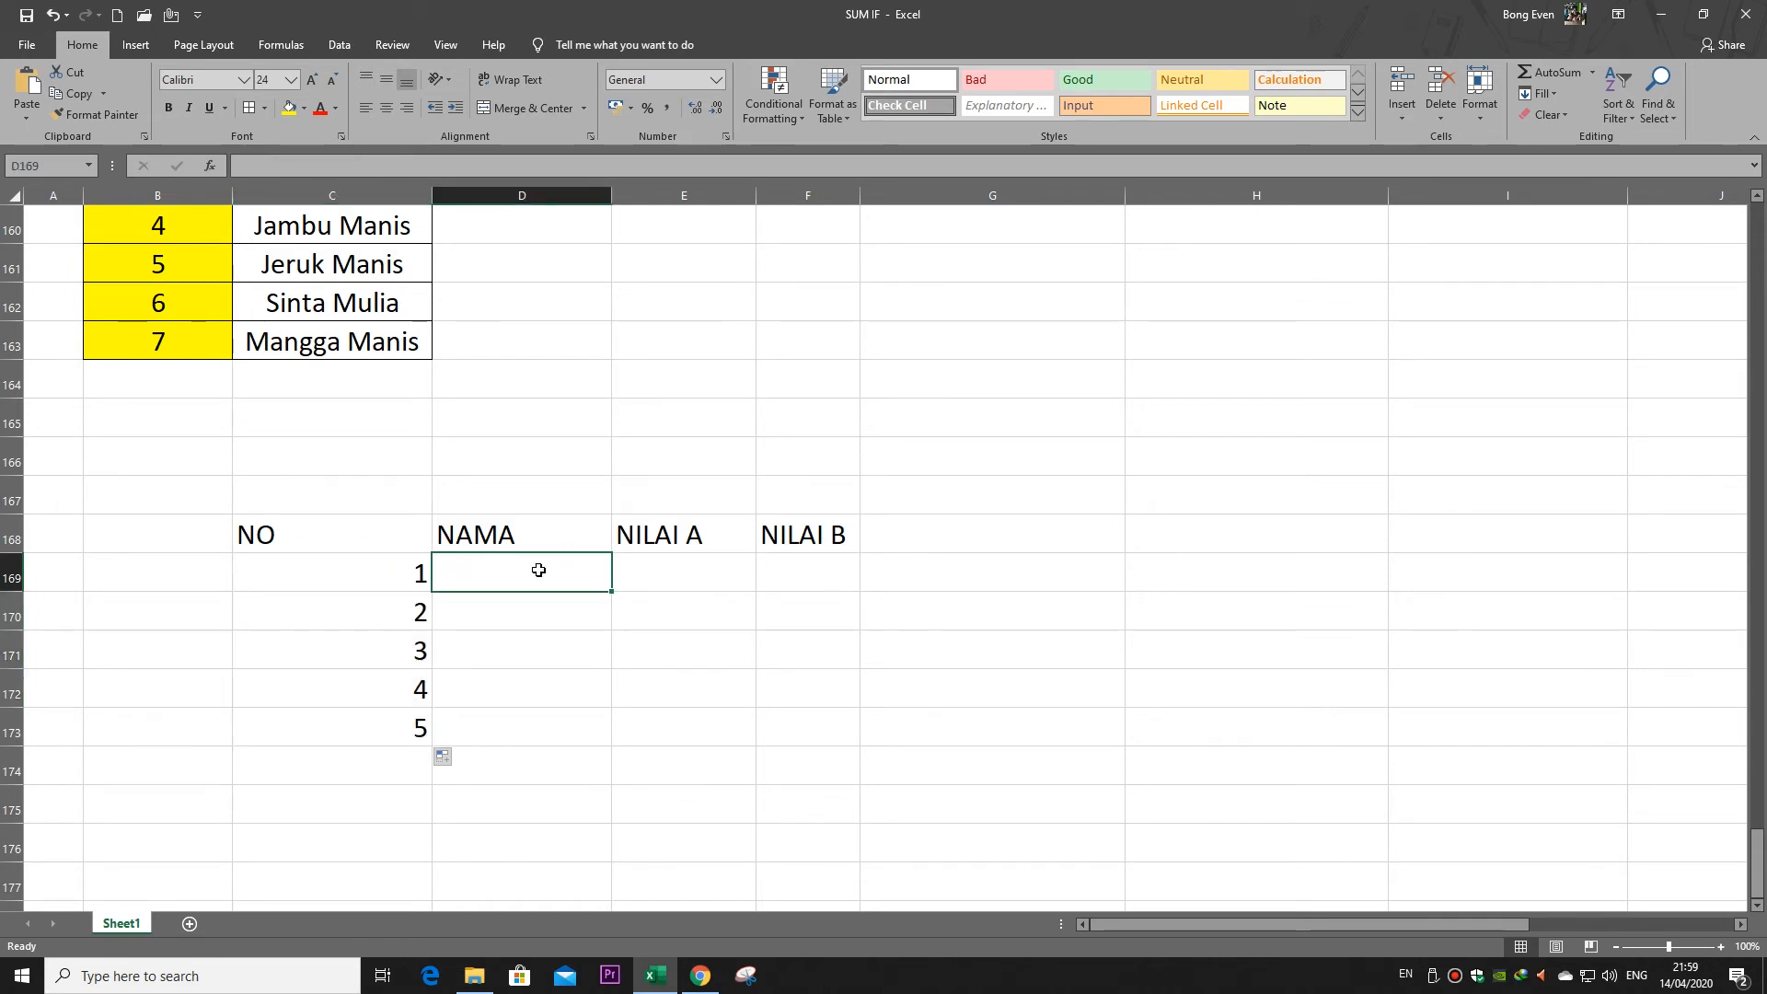
text(Santi)
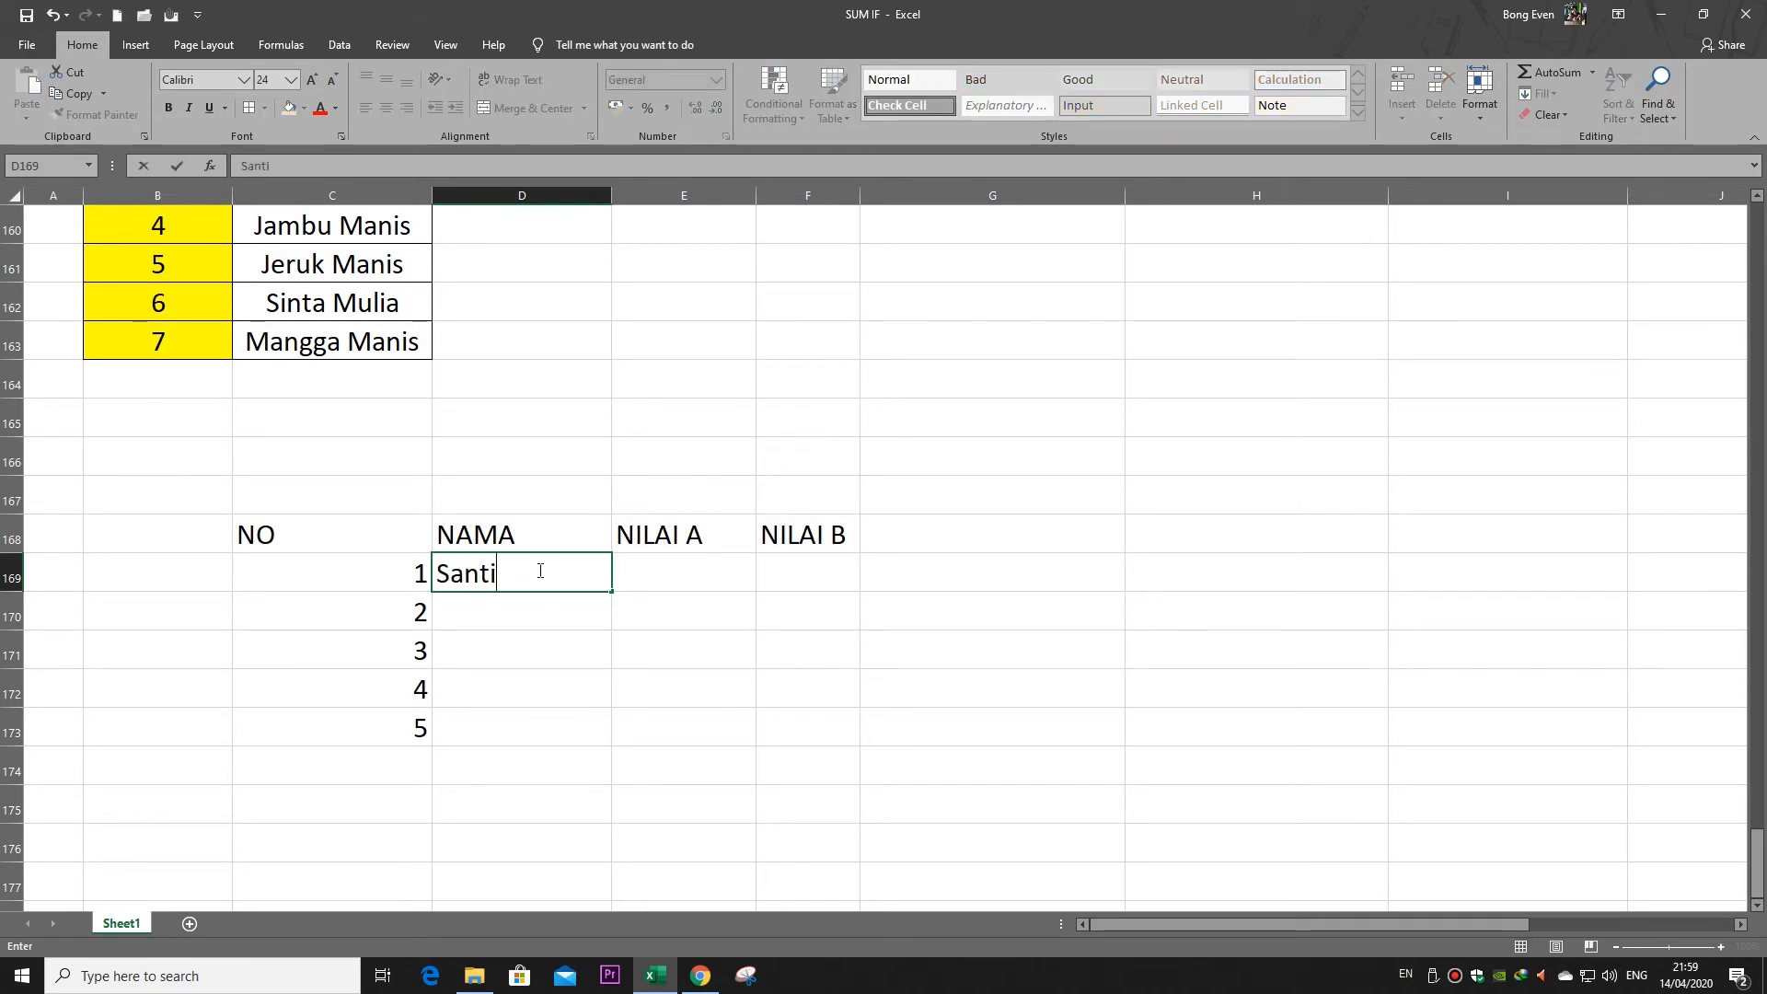
key(Return)
text(Sinta)
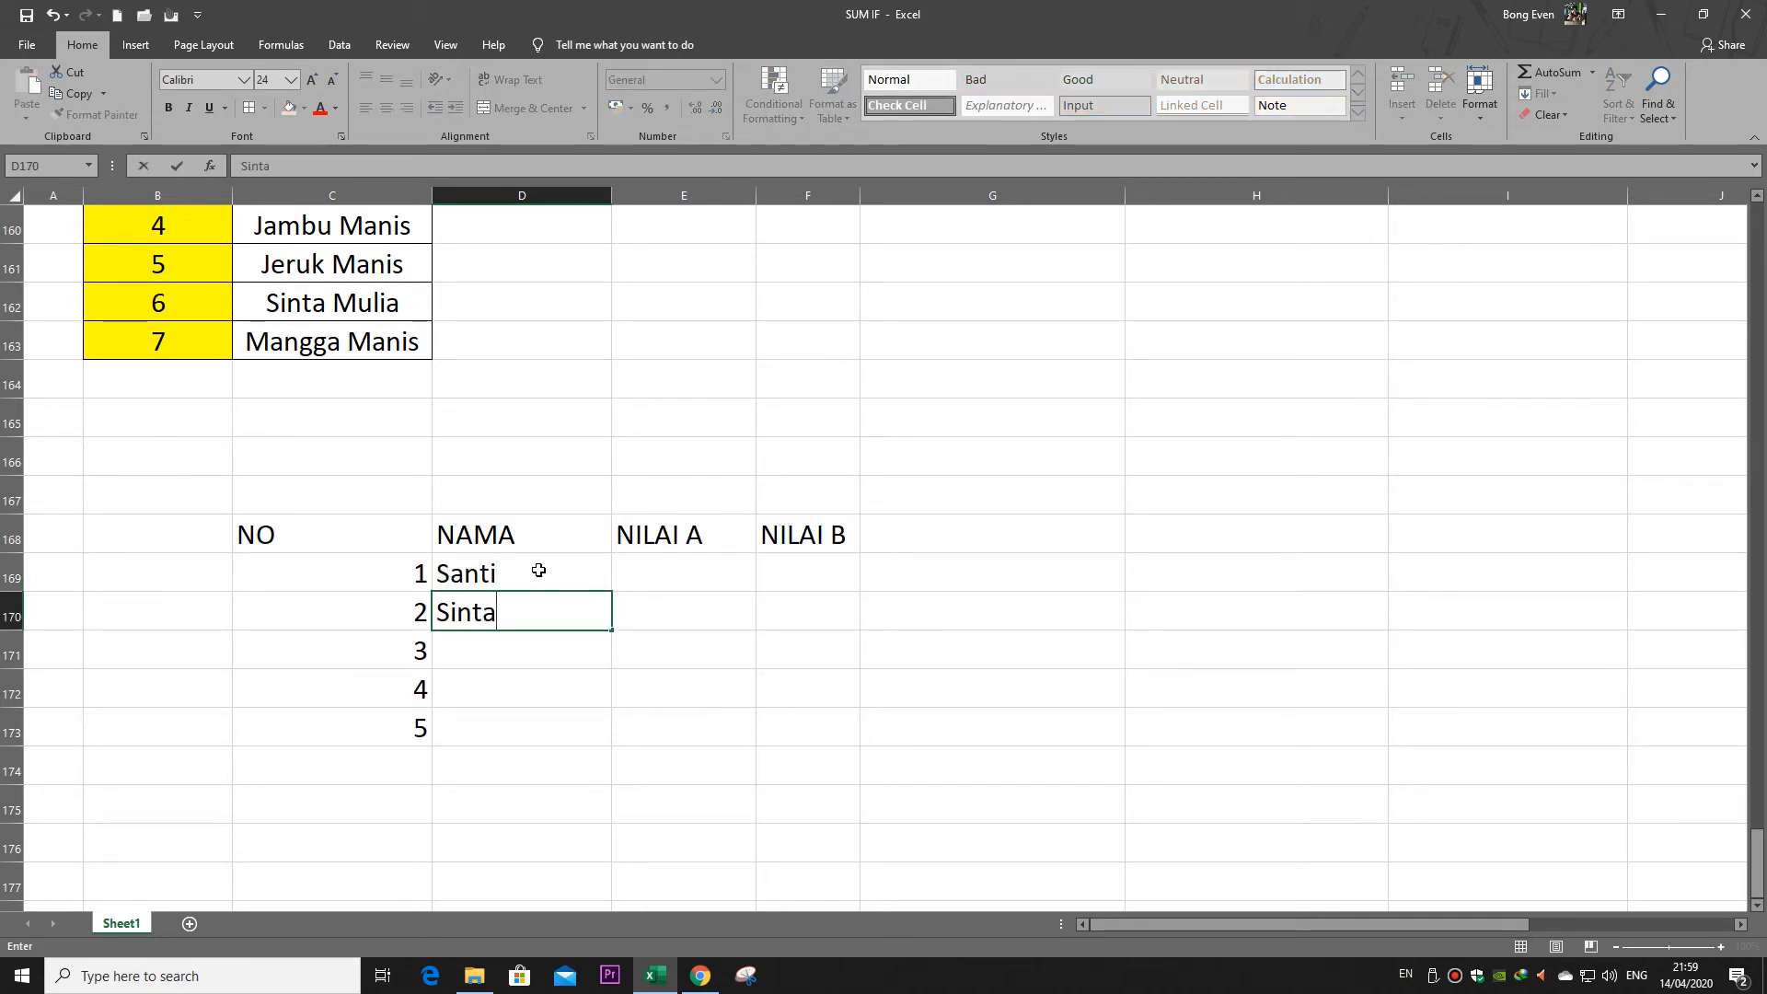
key(Return)
text(Abgga)
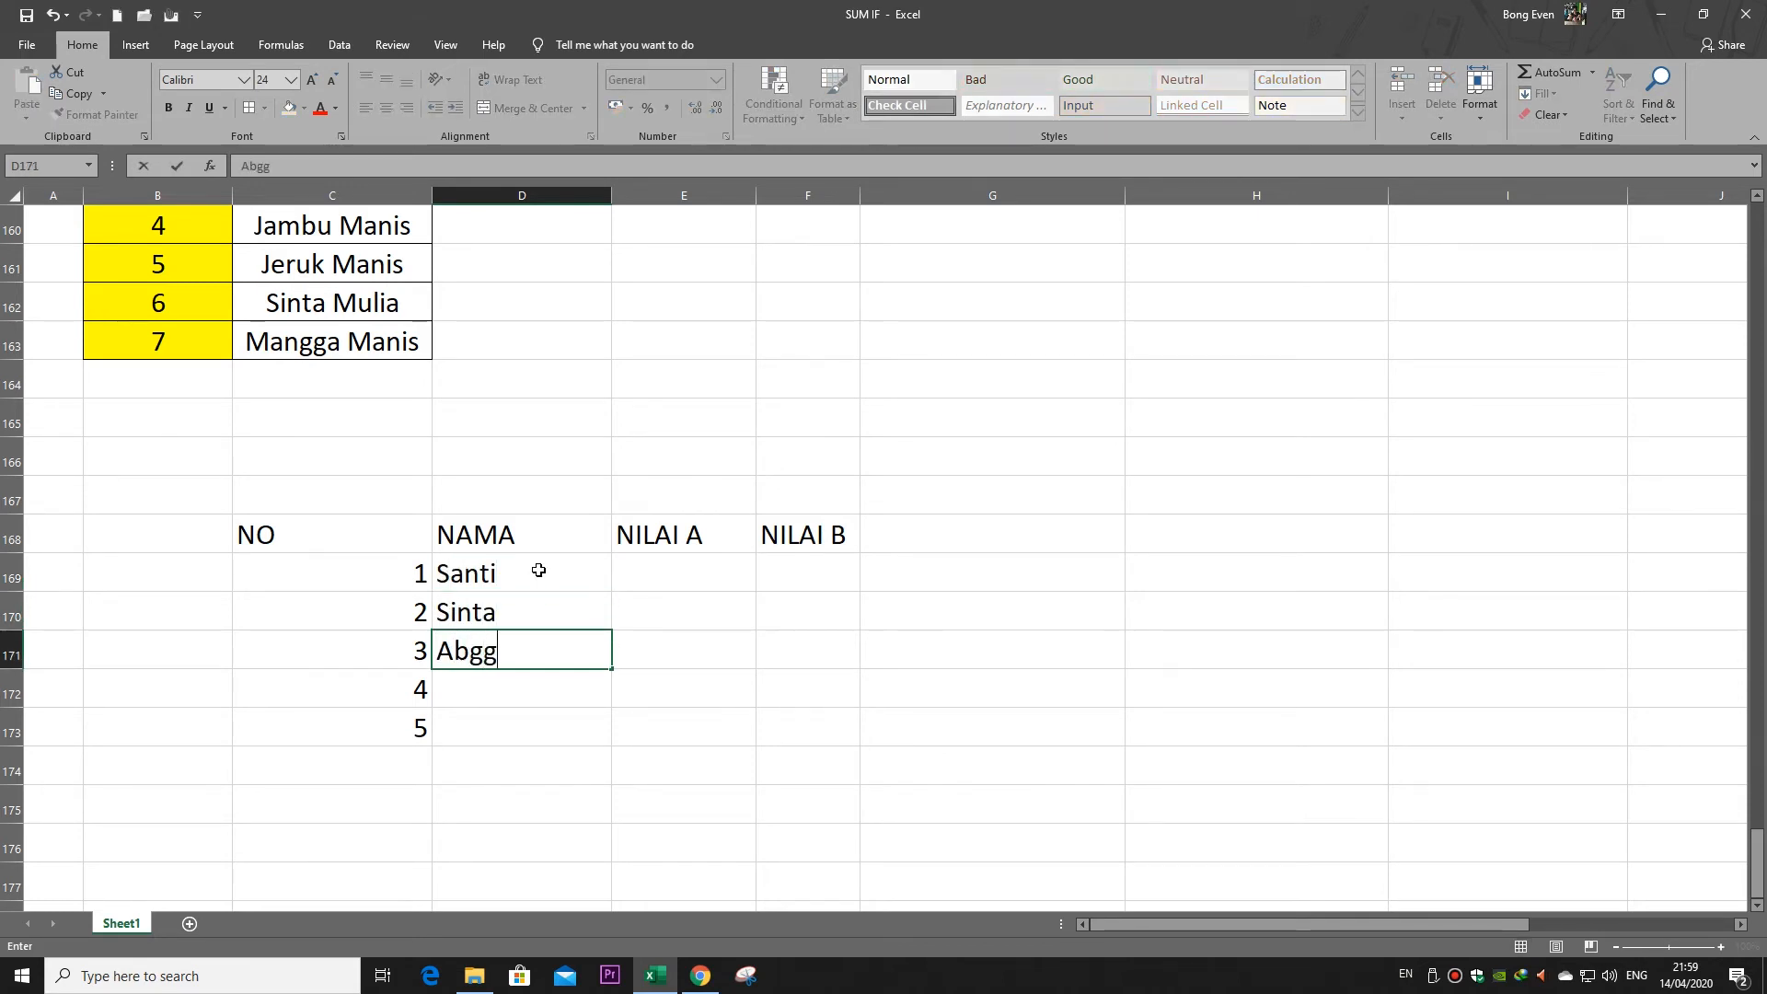
key(BackSpace)
key(BackSpace)
key(BackSpace)
key(BackSpace)
text(ngga)
key(Return)
Enter the remaining two people's names for rows 4 and 5 in cells D172:D173
text(Ab)
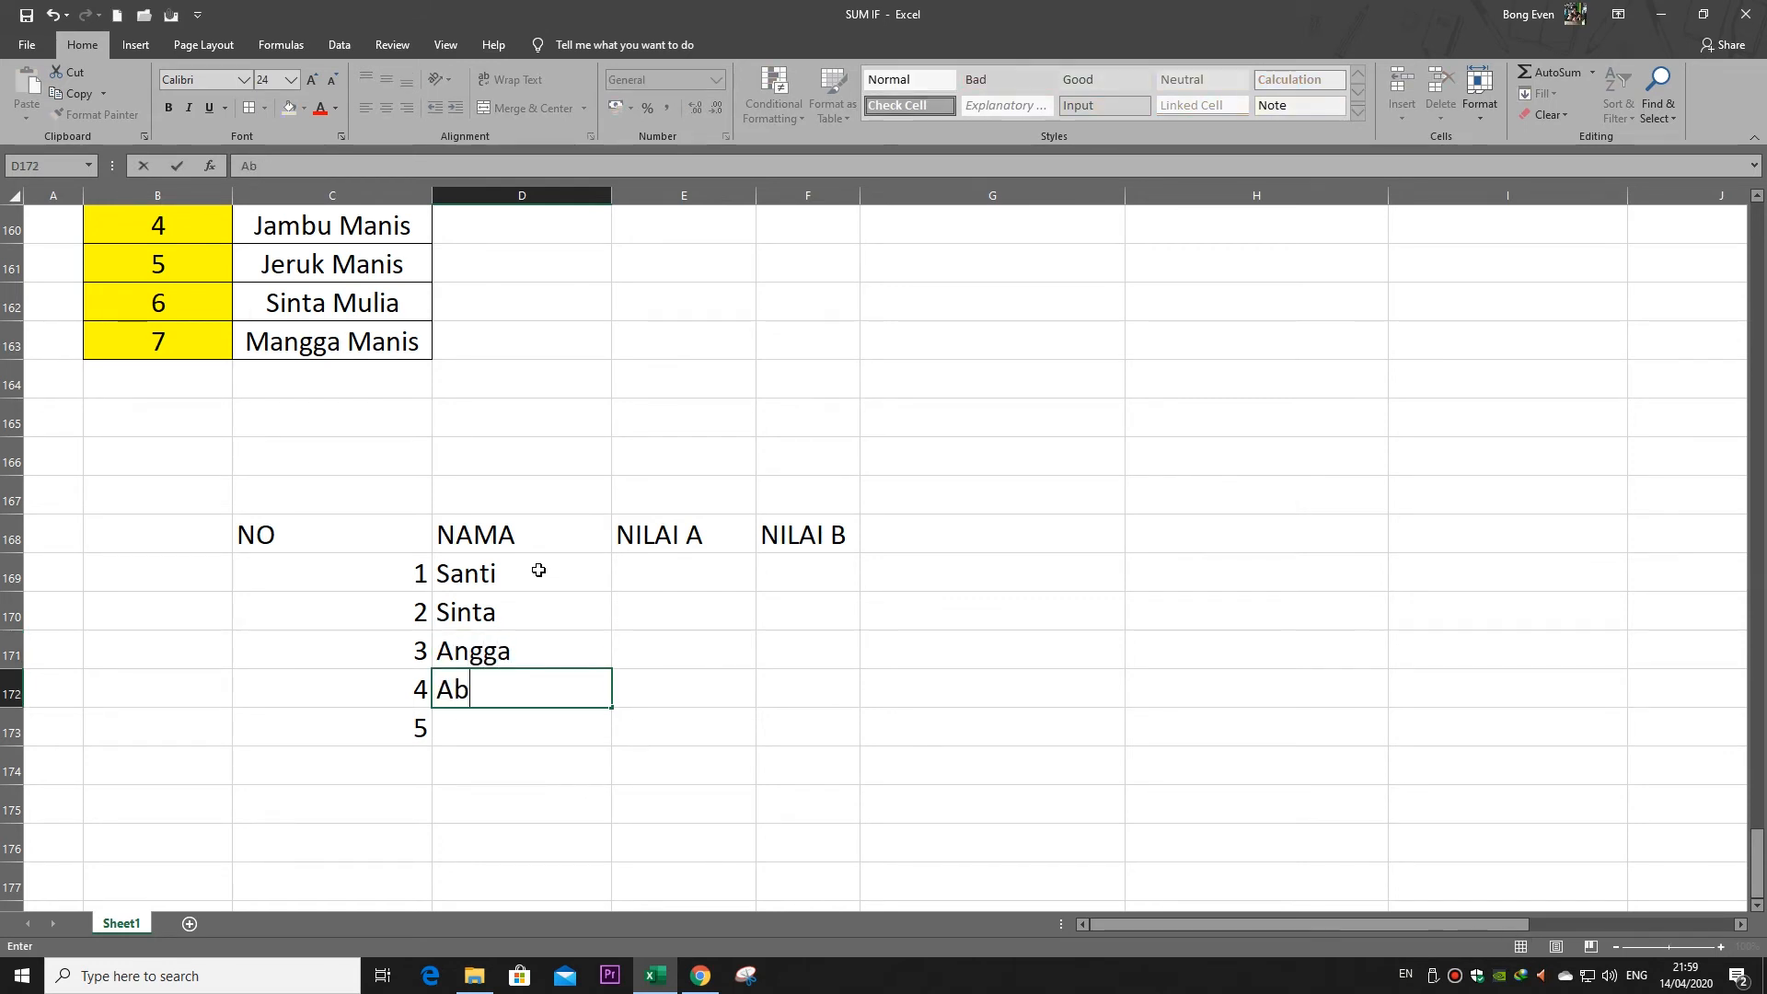
key(BackSpace)
text(nggi)
key(Return)
text(B)
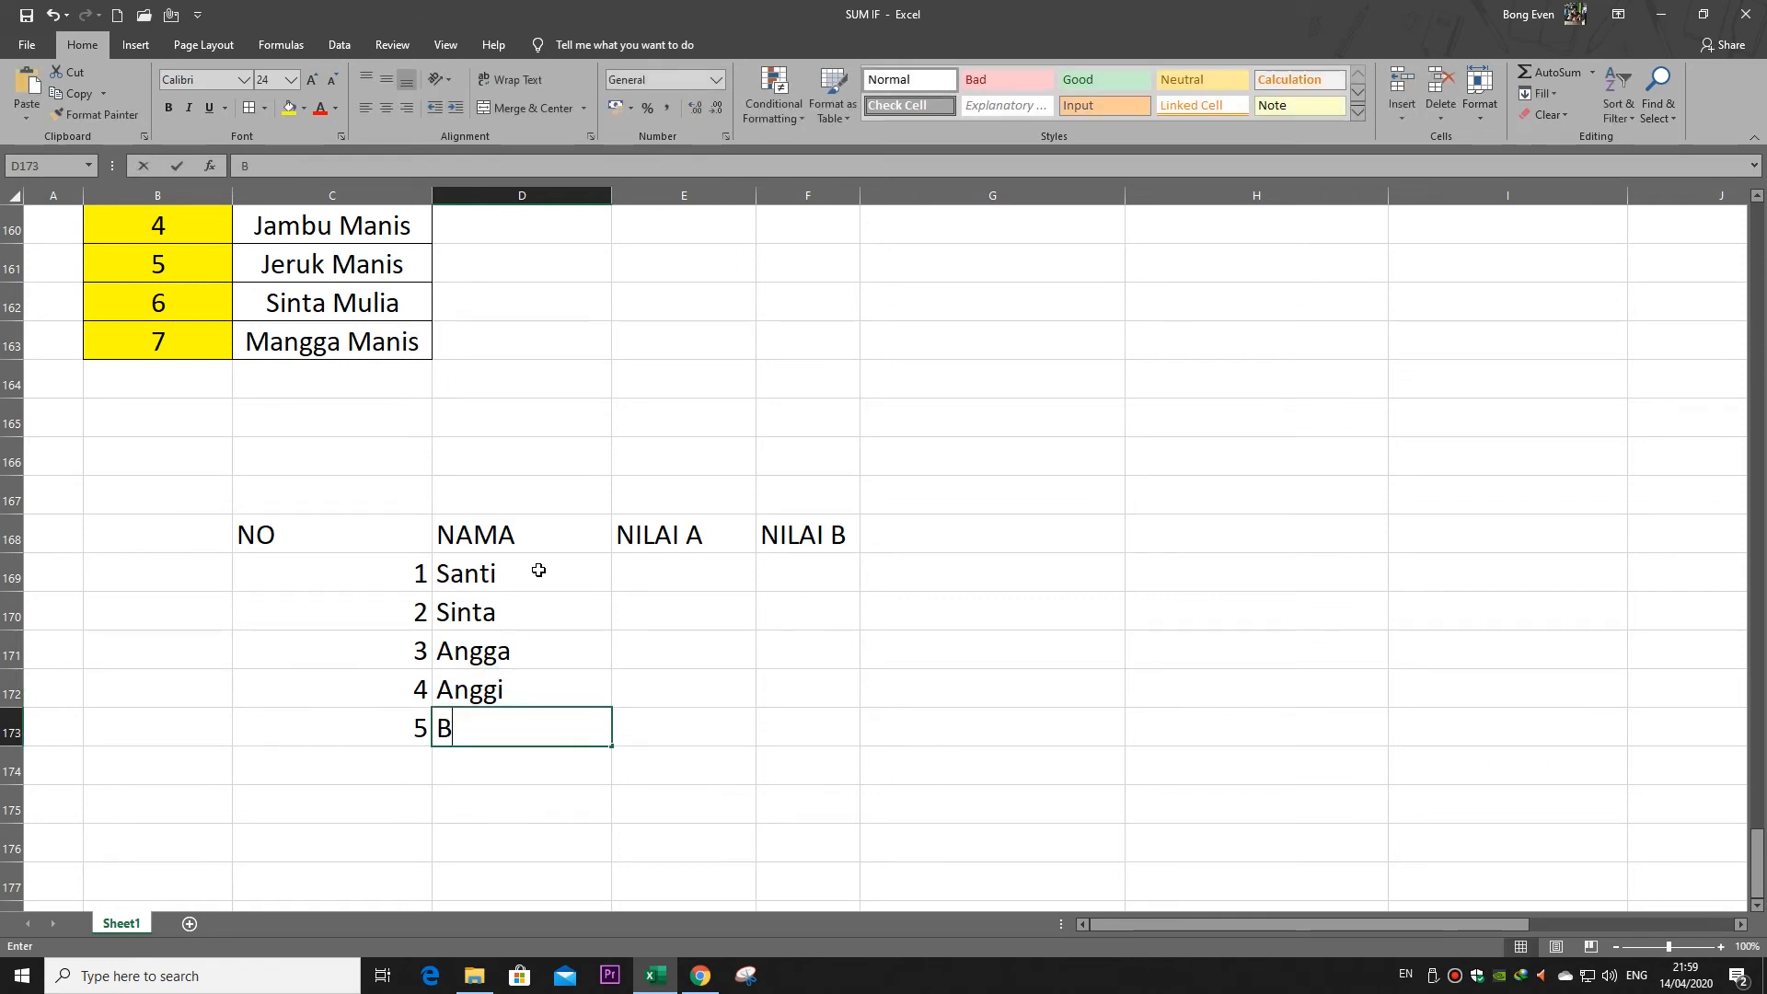
text(udi)
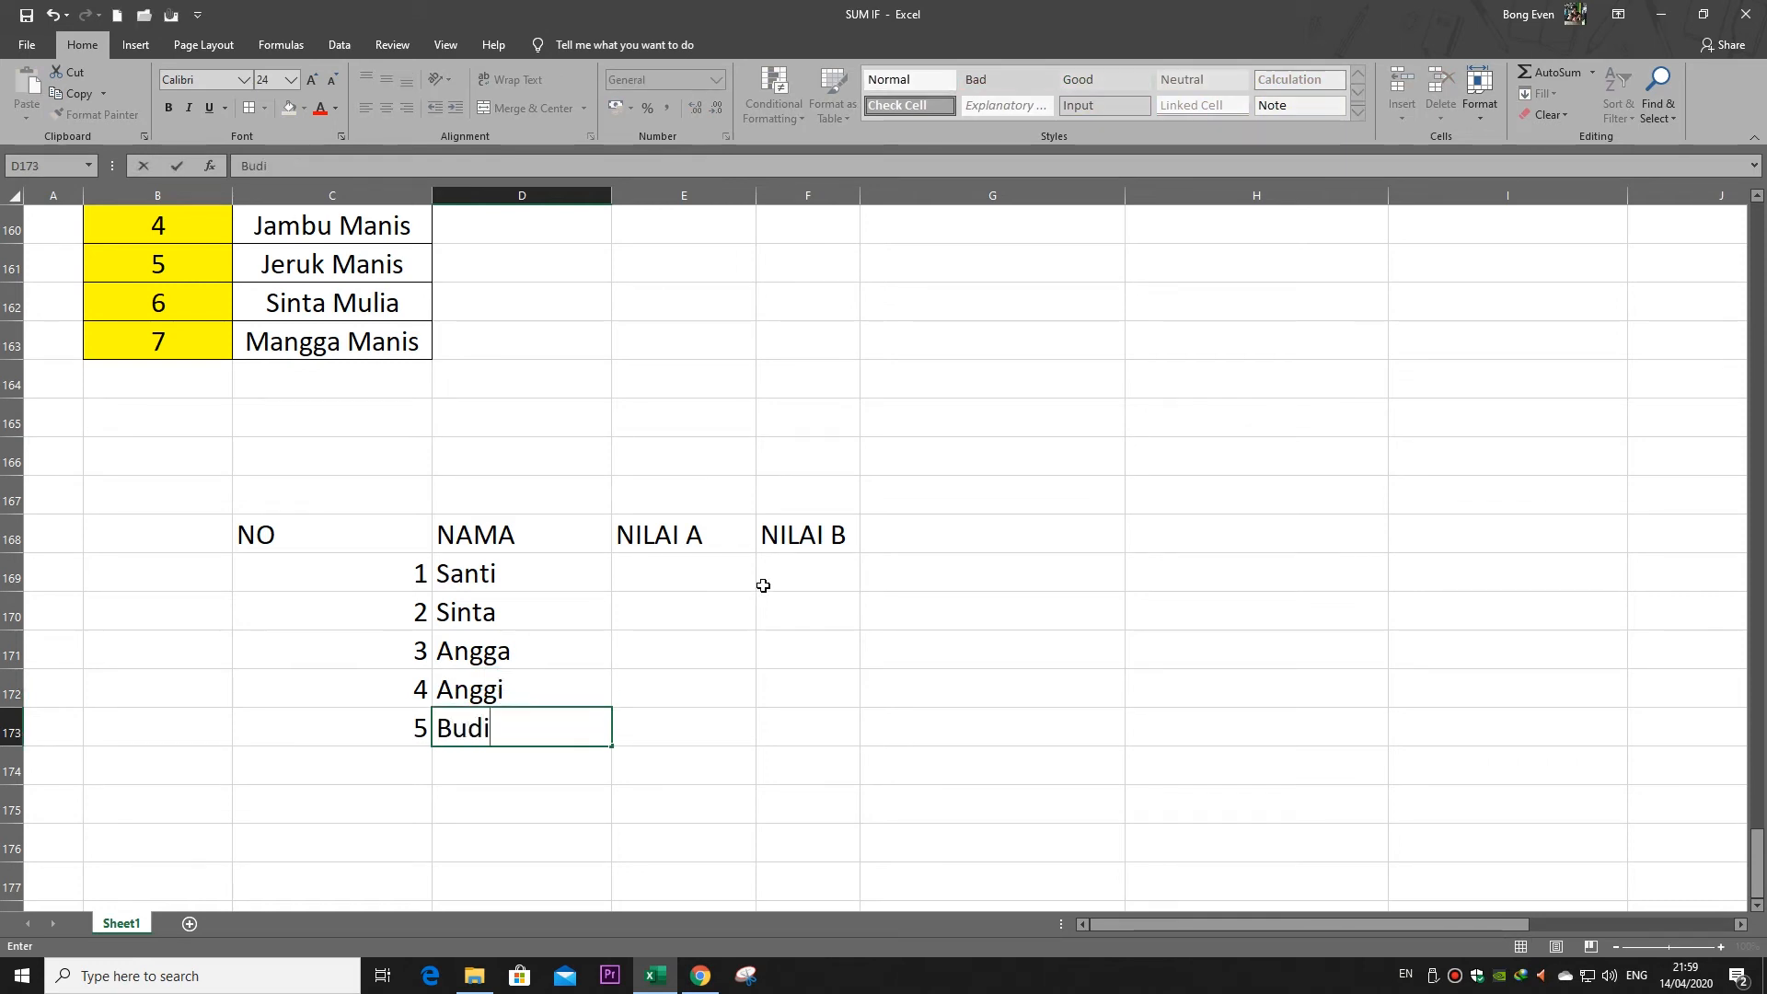
Enter the NILAI A scores 80, 75, 80, 70 and 80 in cells E169:E173
click(763, 585)
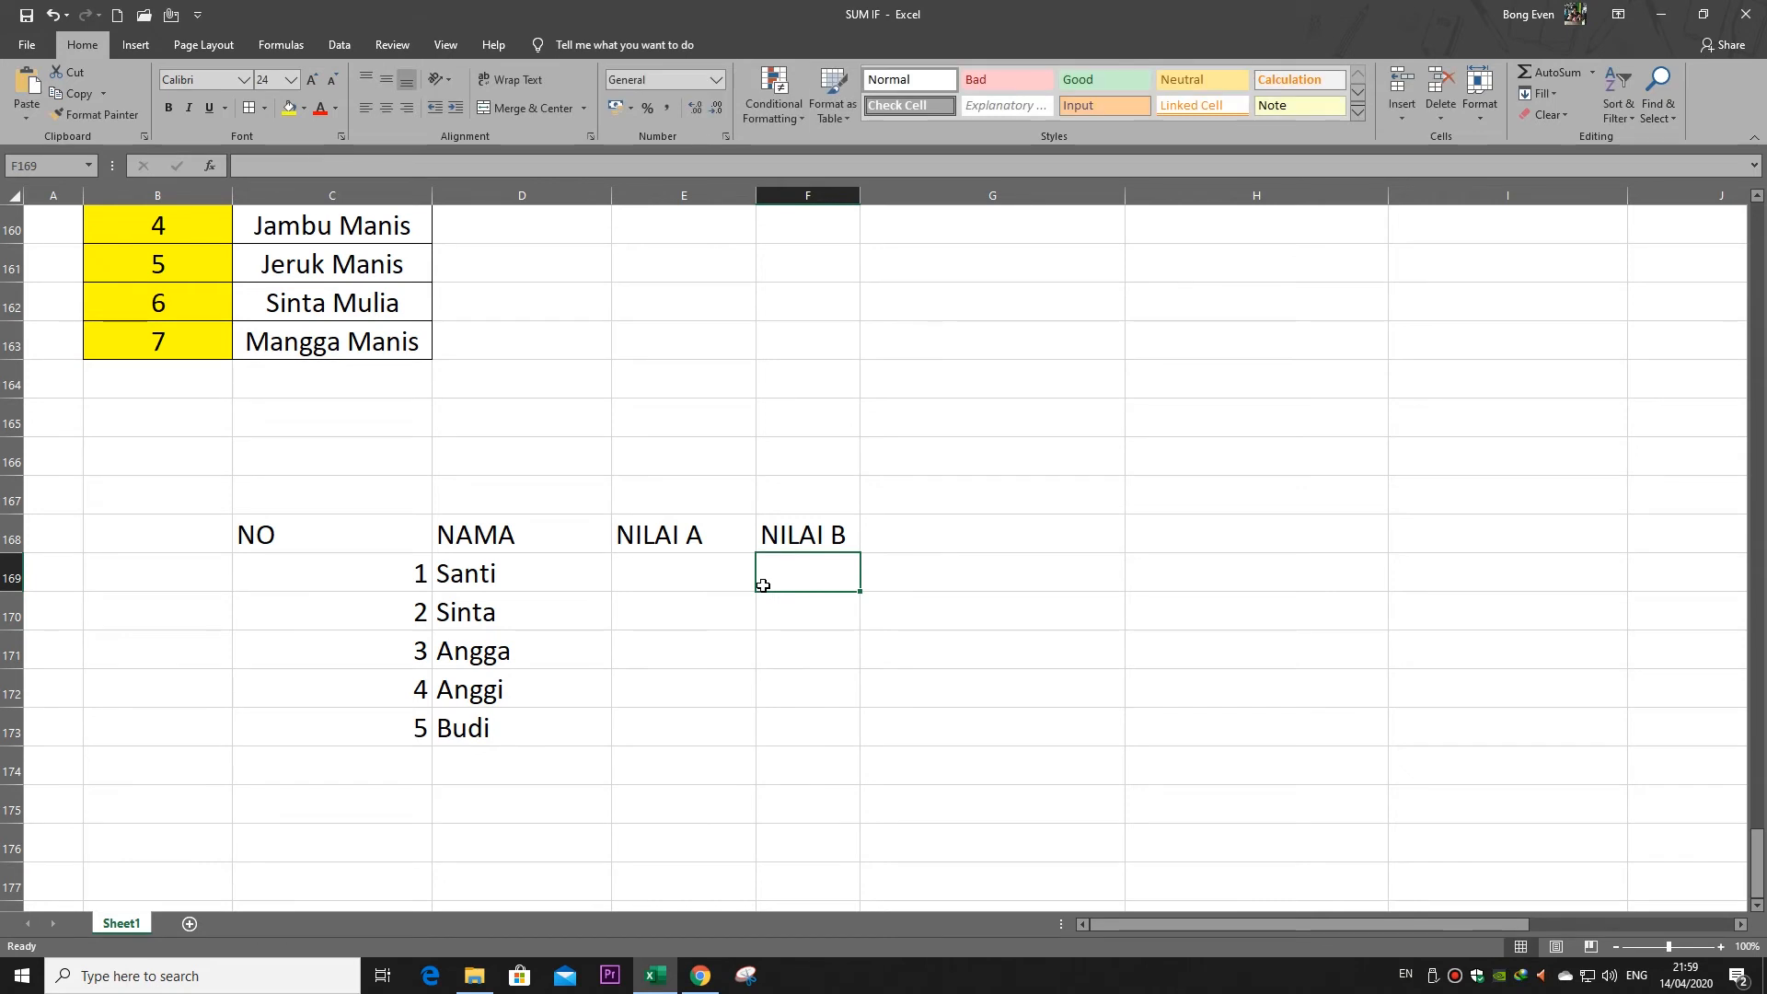
click(712, 577)
text(80)
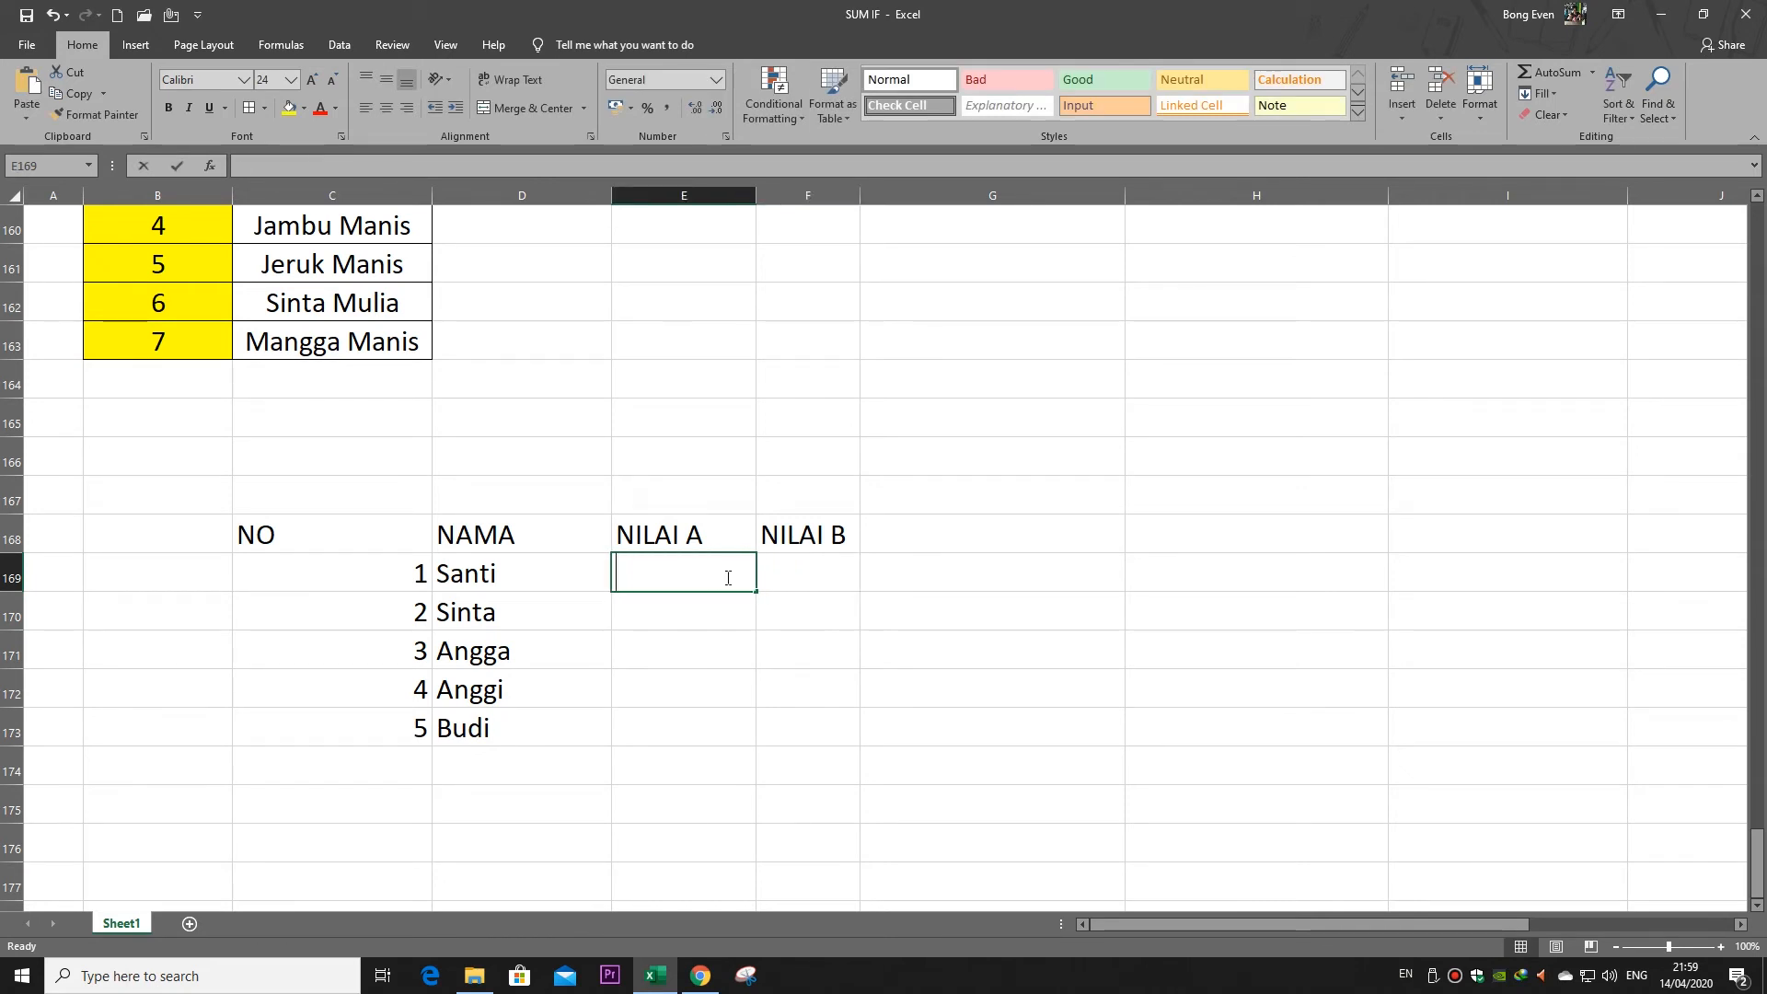
key(Return)
text(75)
key(Return)
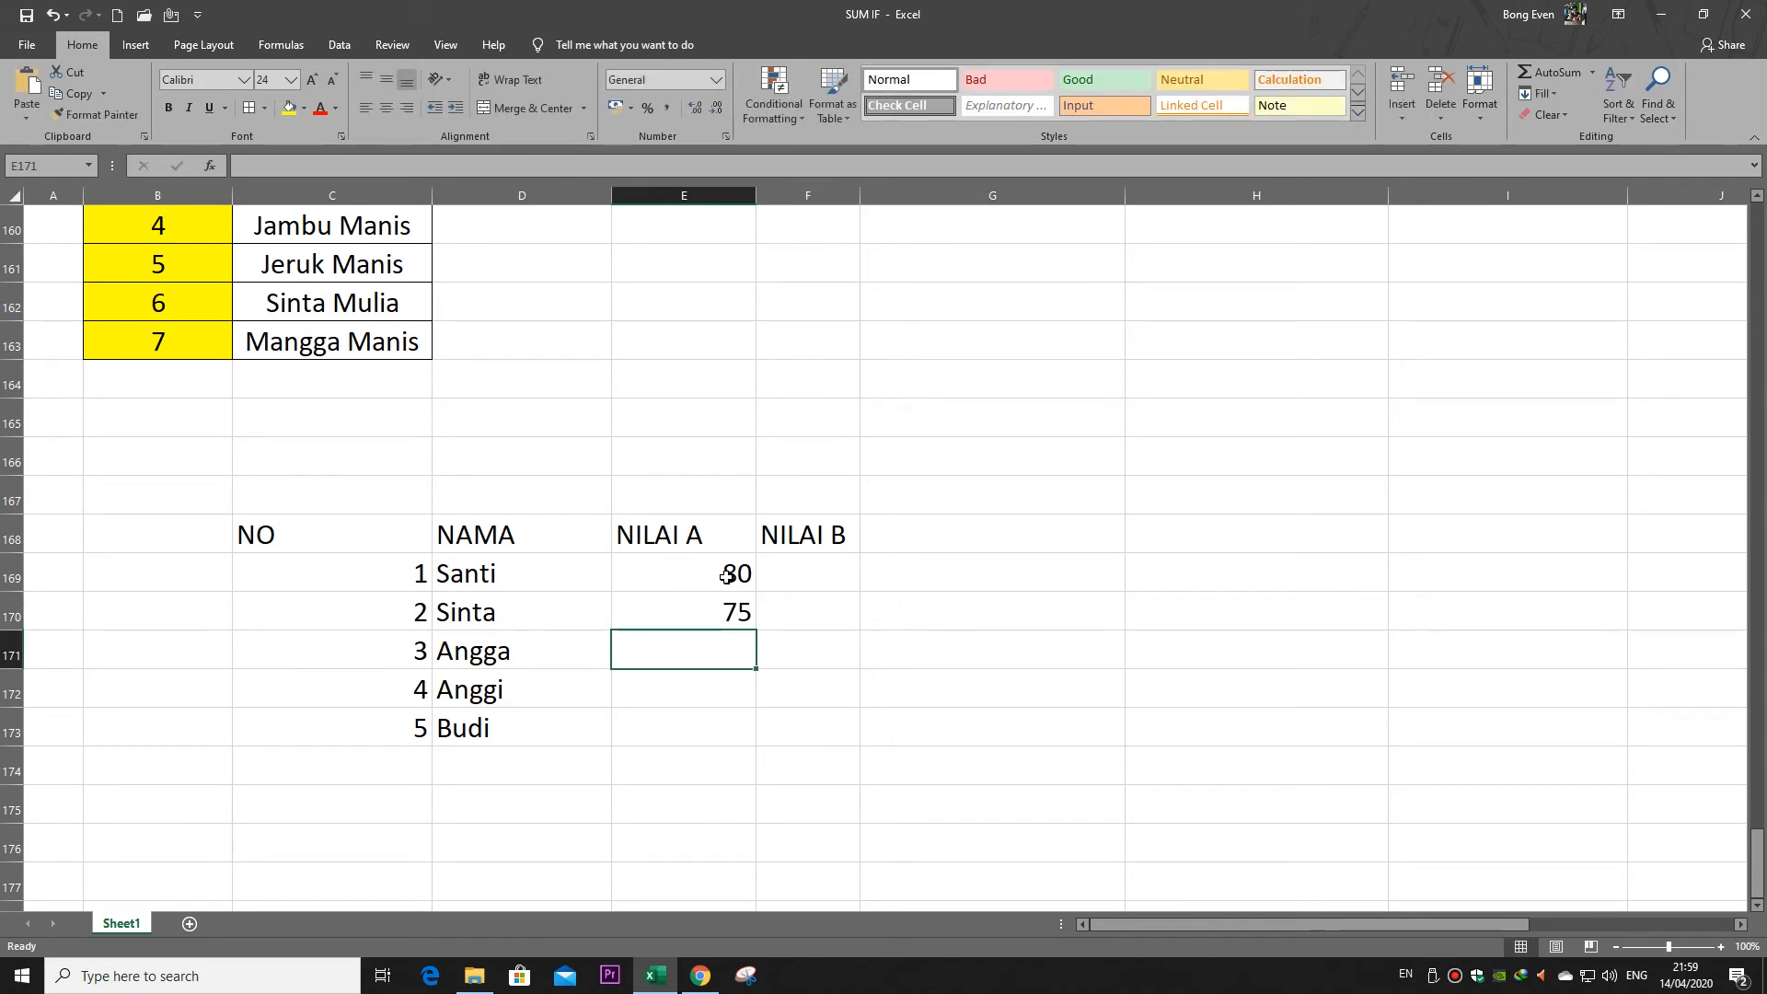
text(80)
key(Return)
text(70)
key(Return)
text(80)
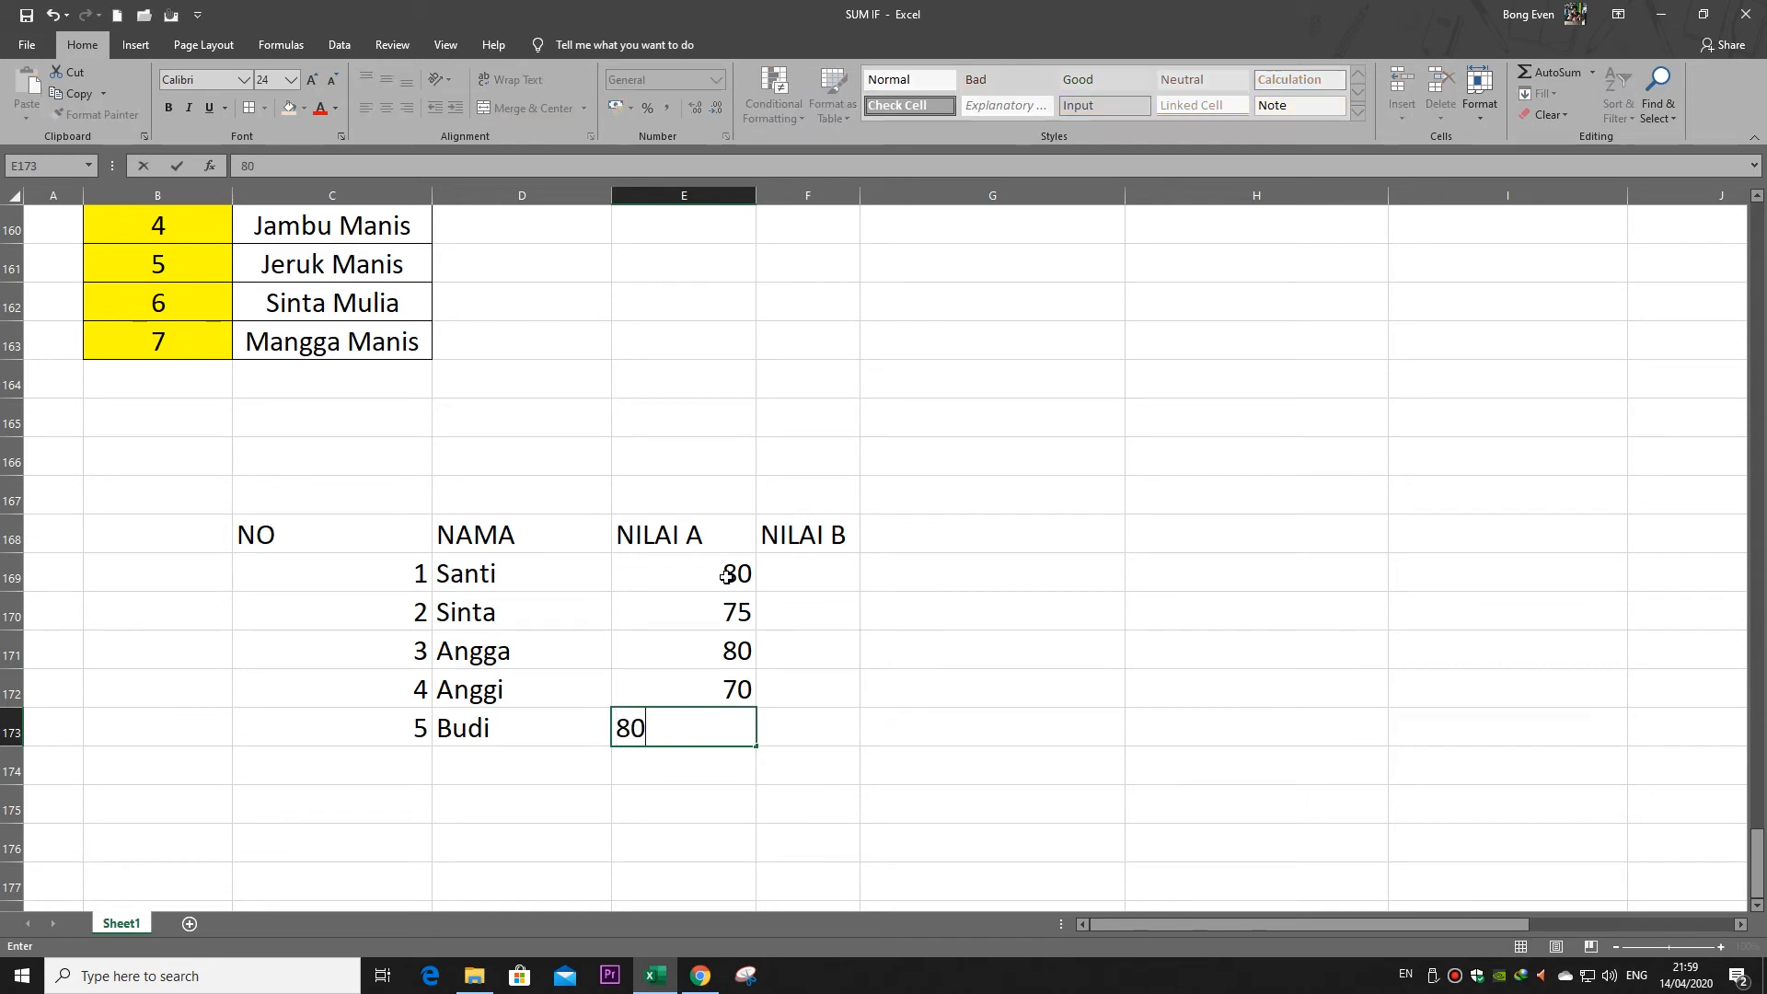
Enter the NILAI B scores 70, 80, 70, 85 and 90 in cells F169:F173
key(Tab)
key(Up)
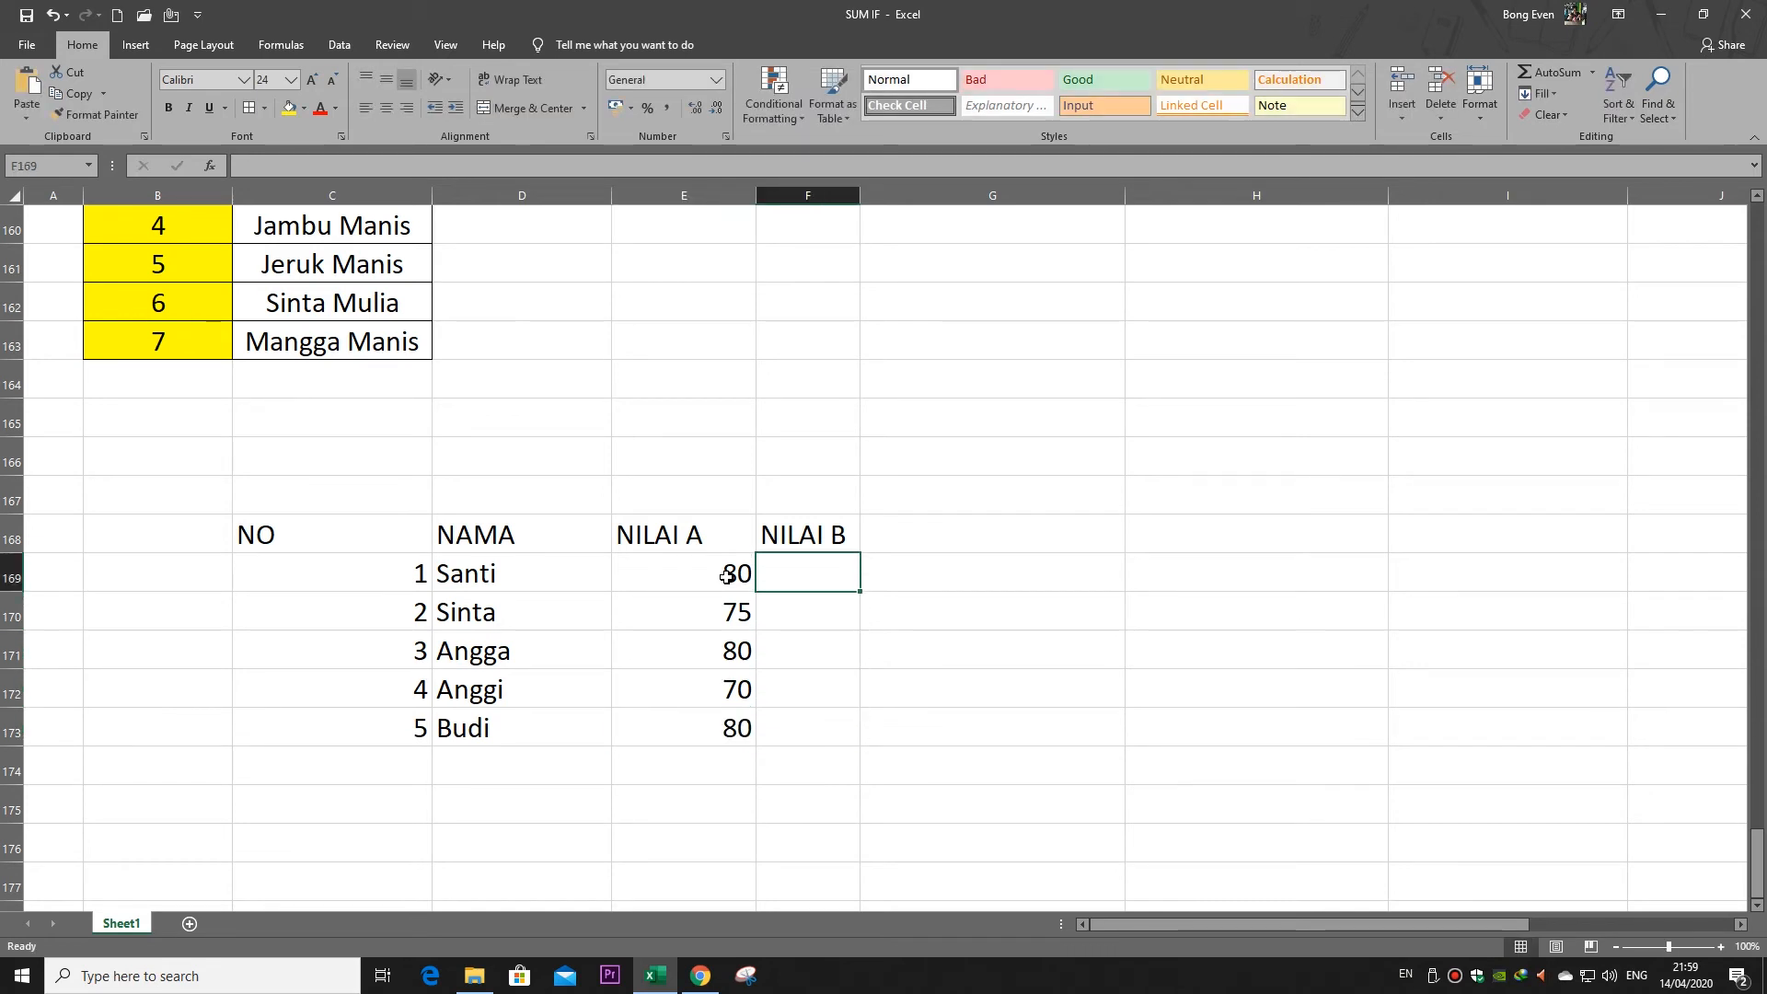
text(70)
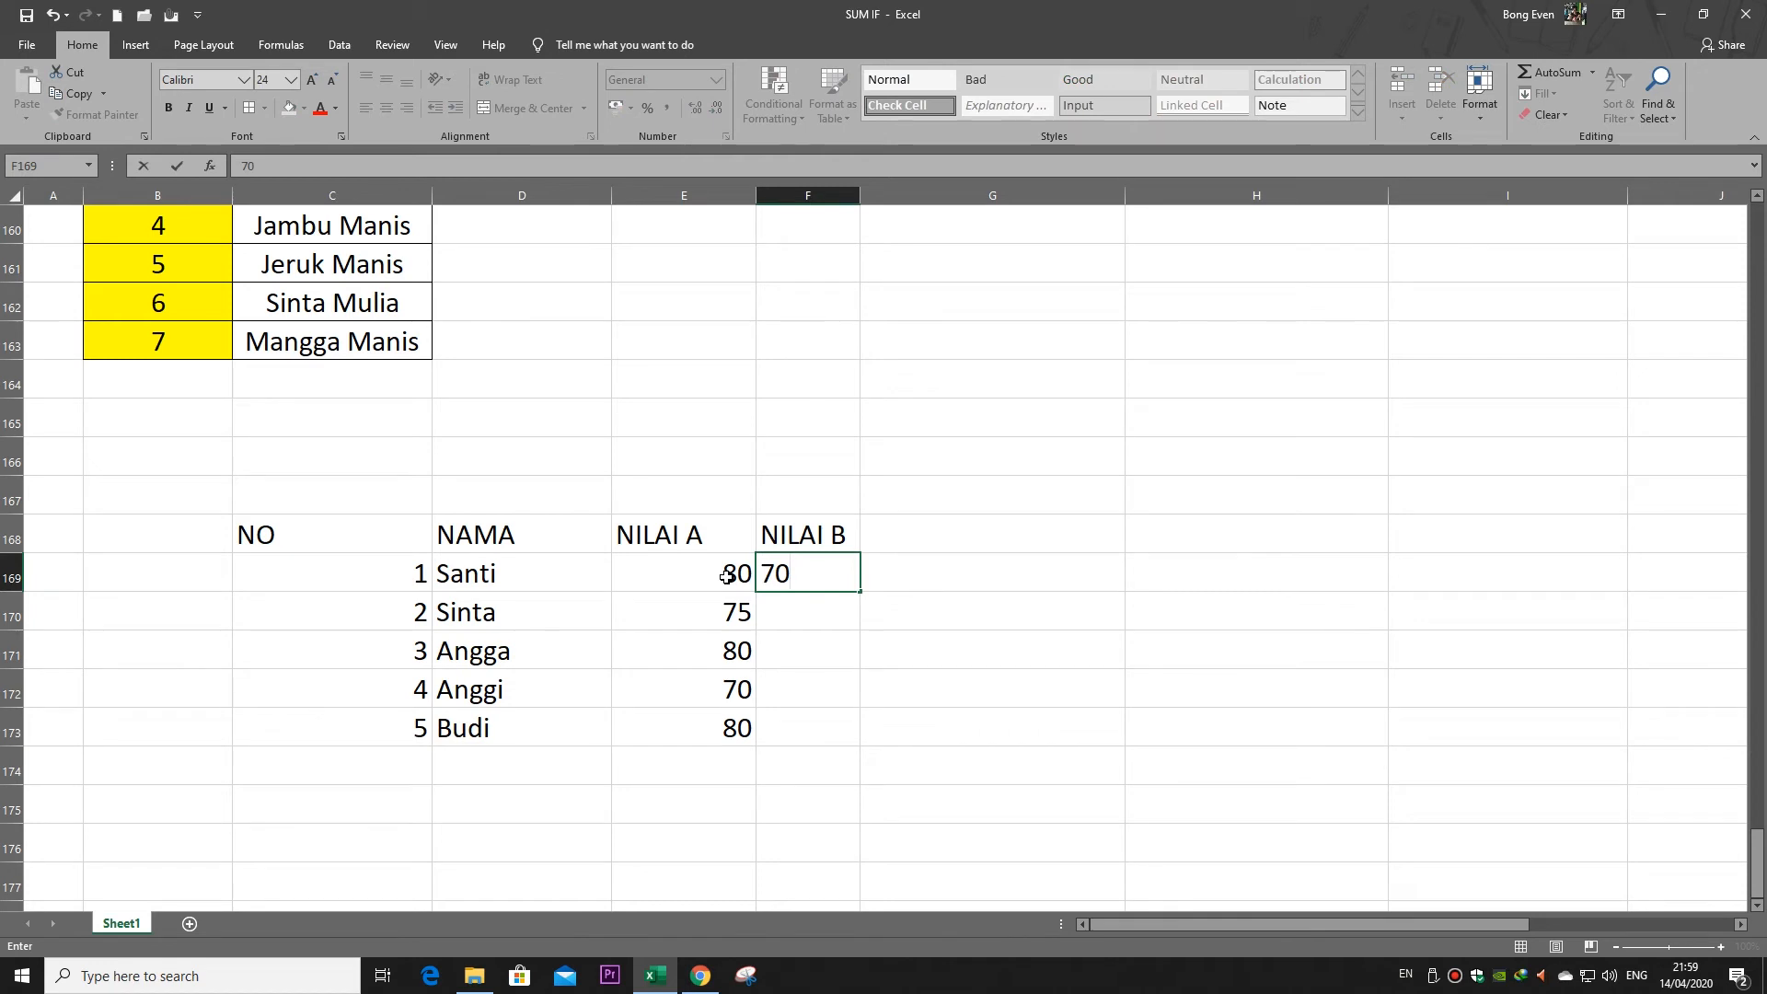
key(Return)
text(80)
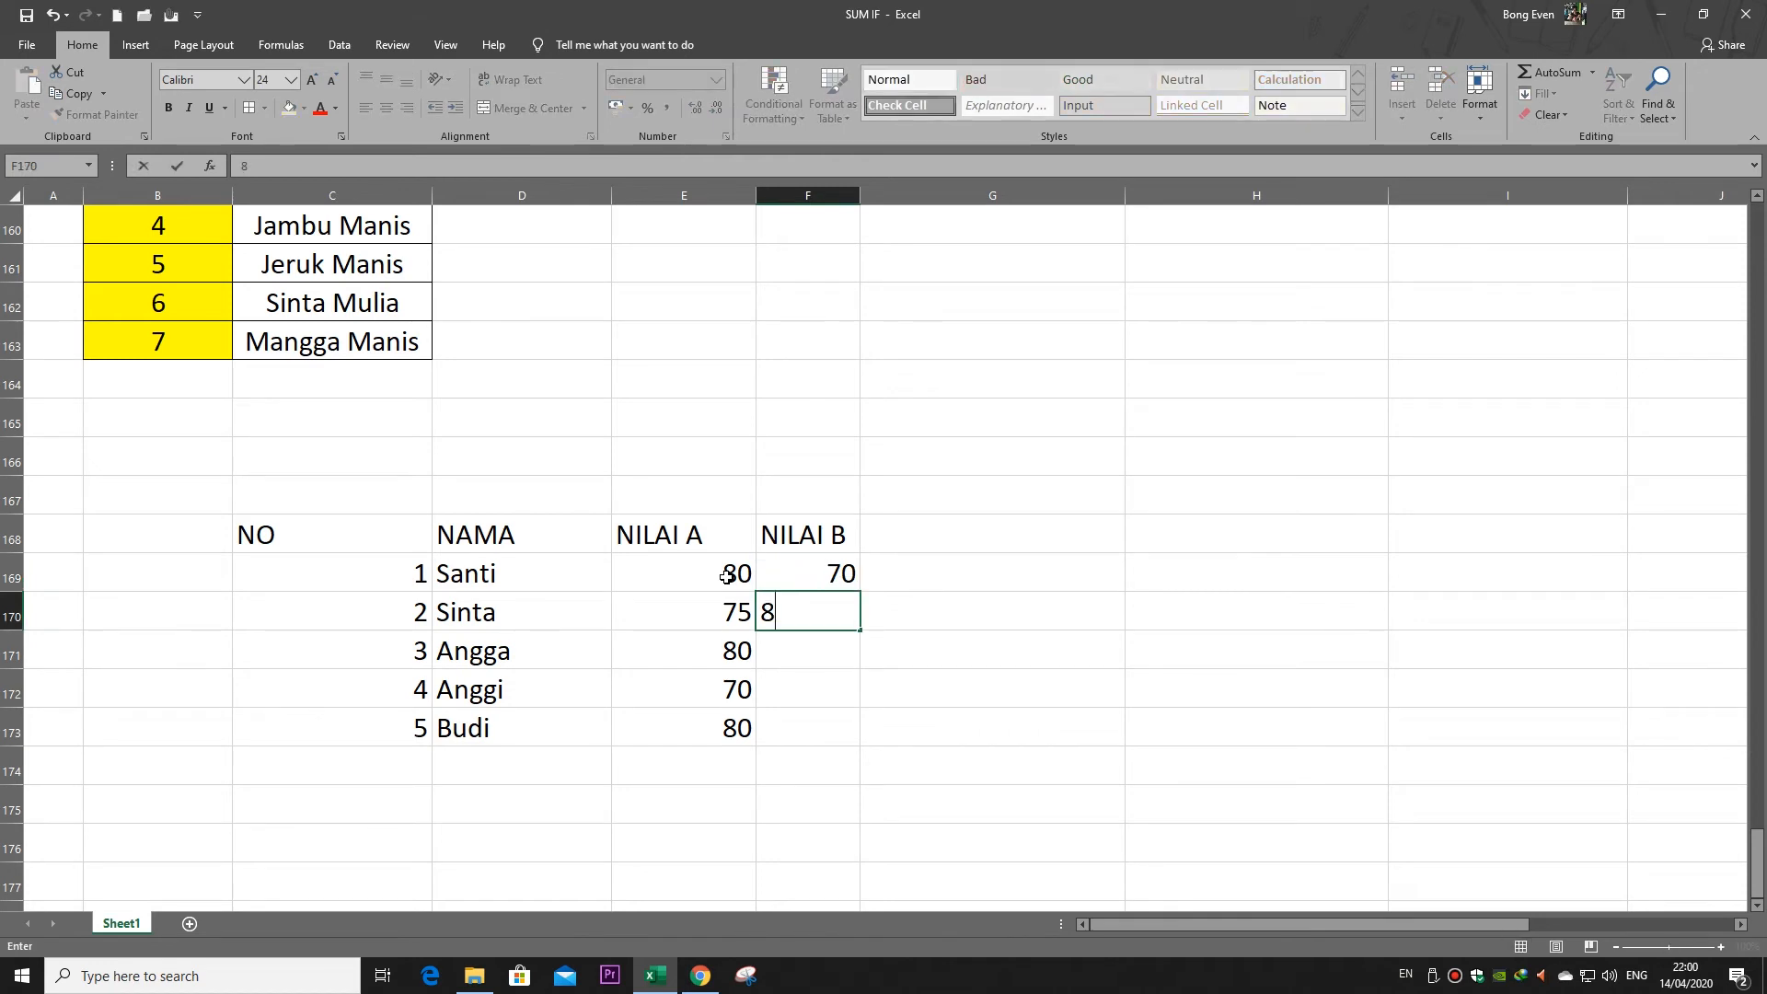
key(Return)
text(70)
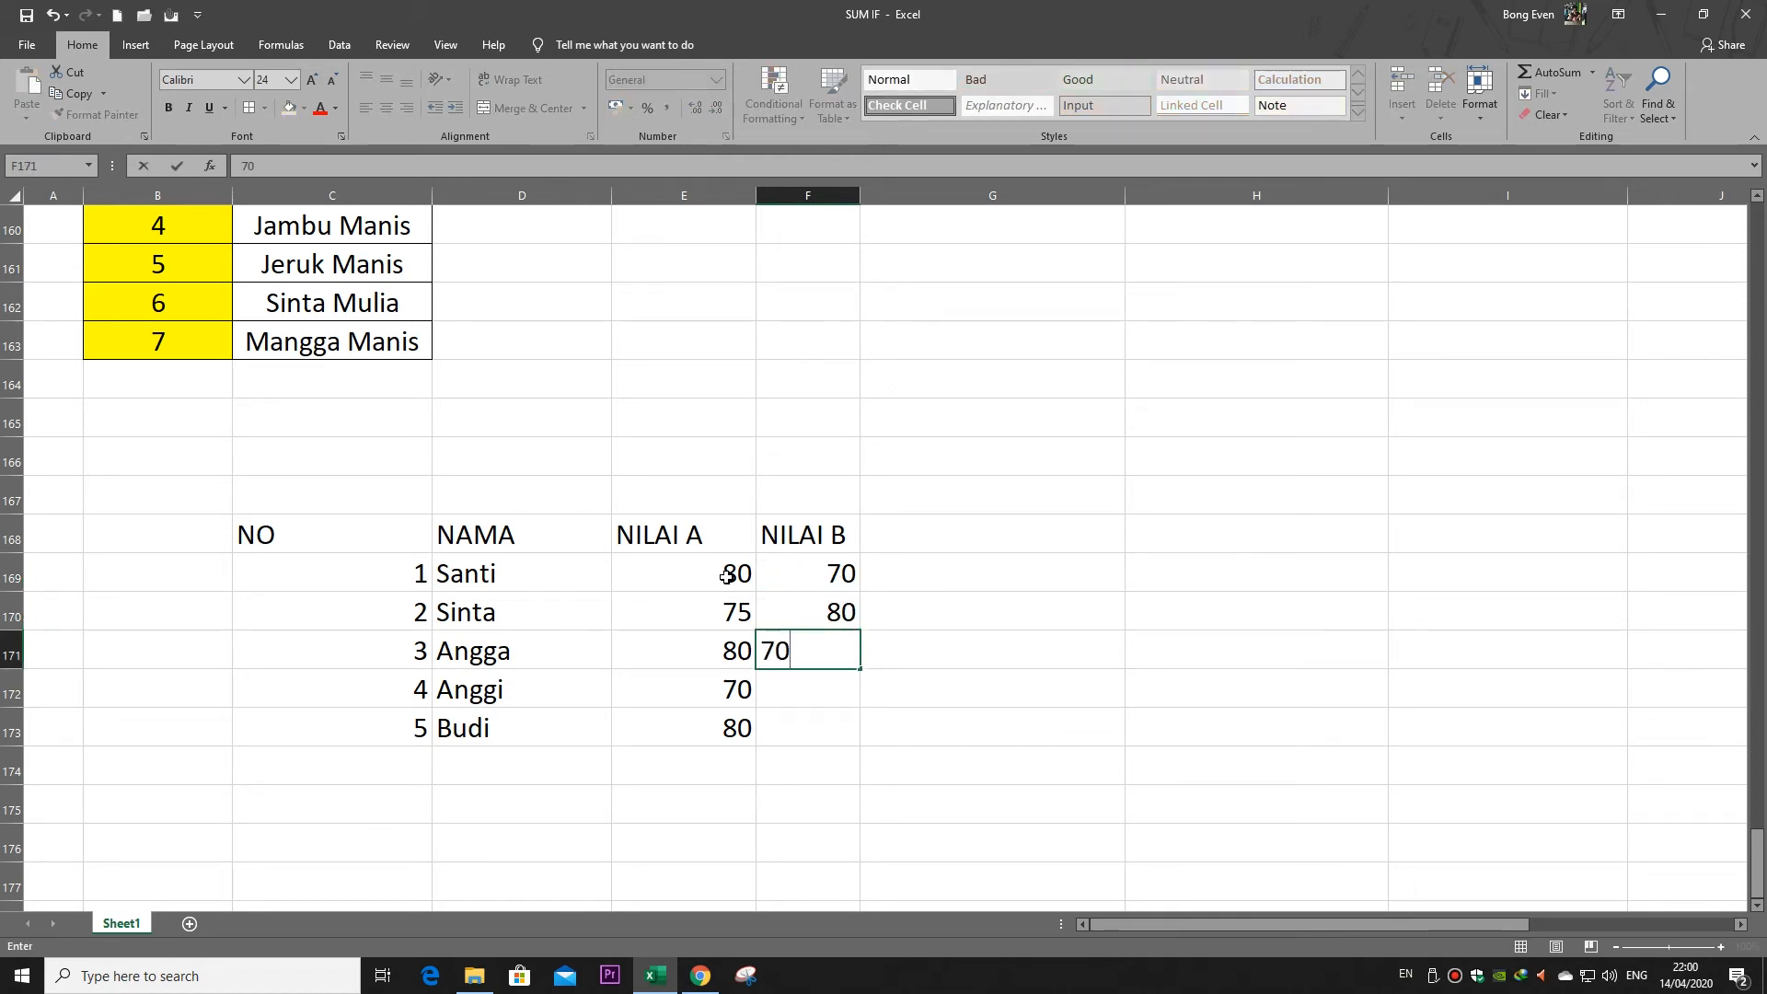
key(Return)
text(85)
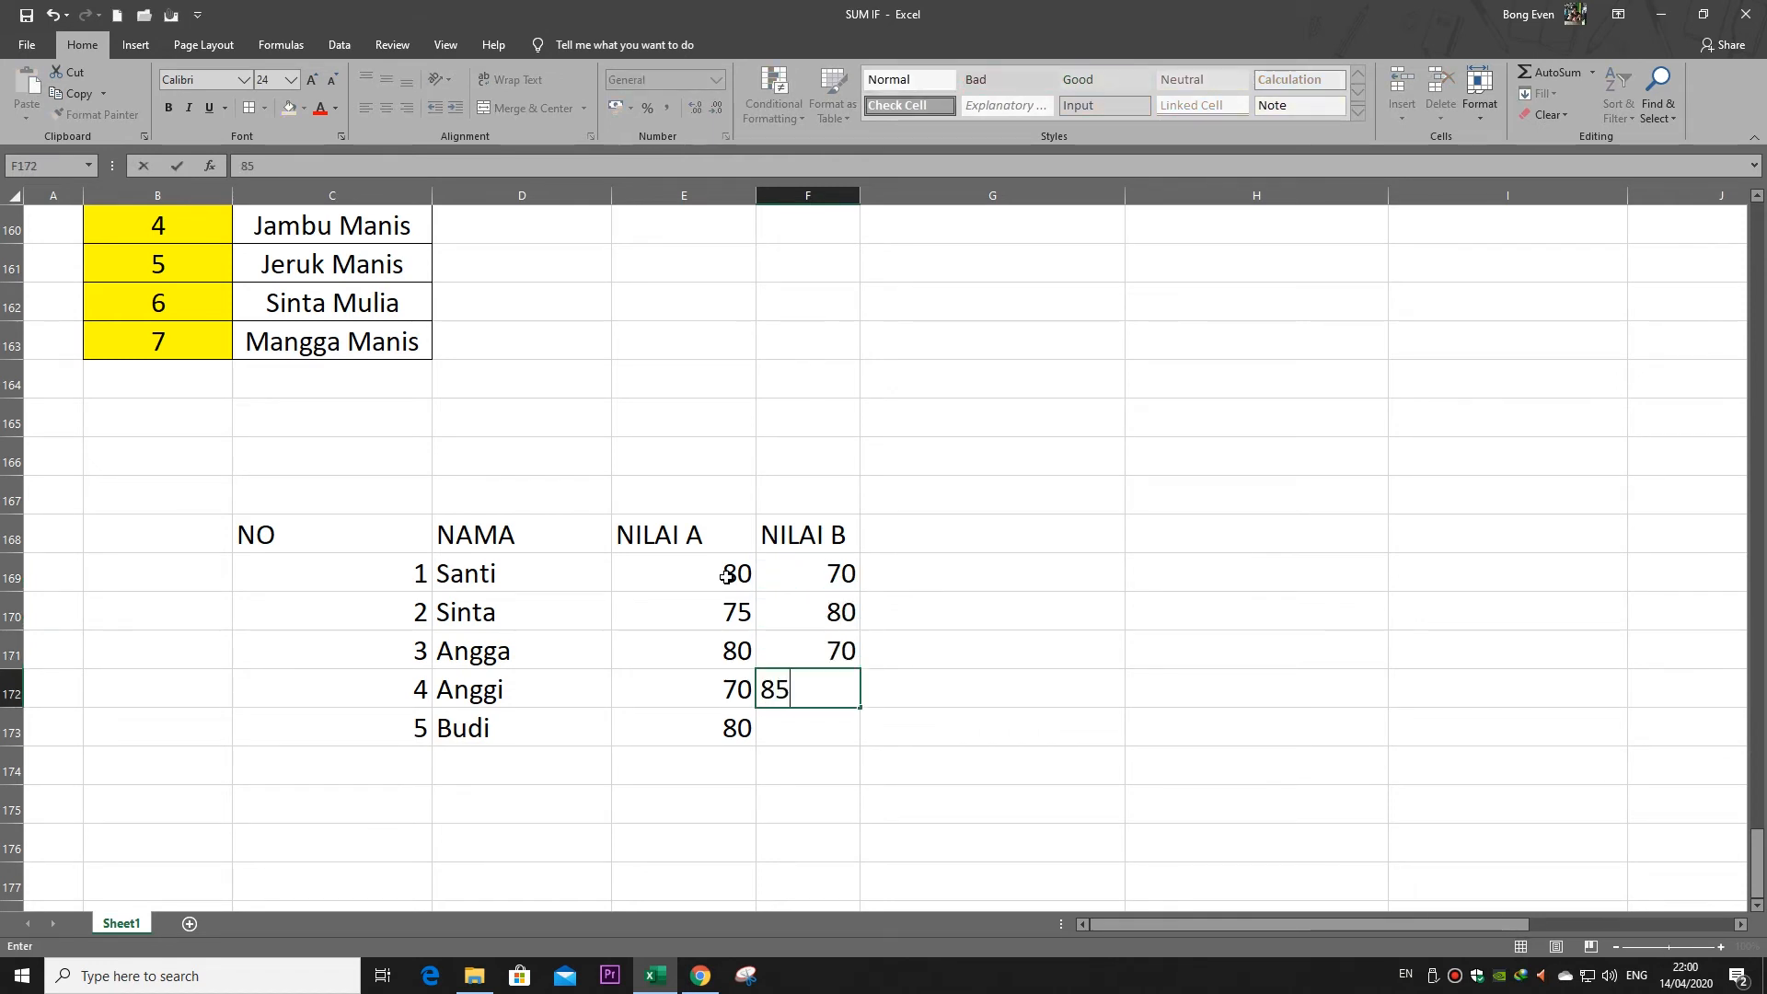
key(Return)
text(90)
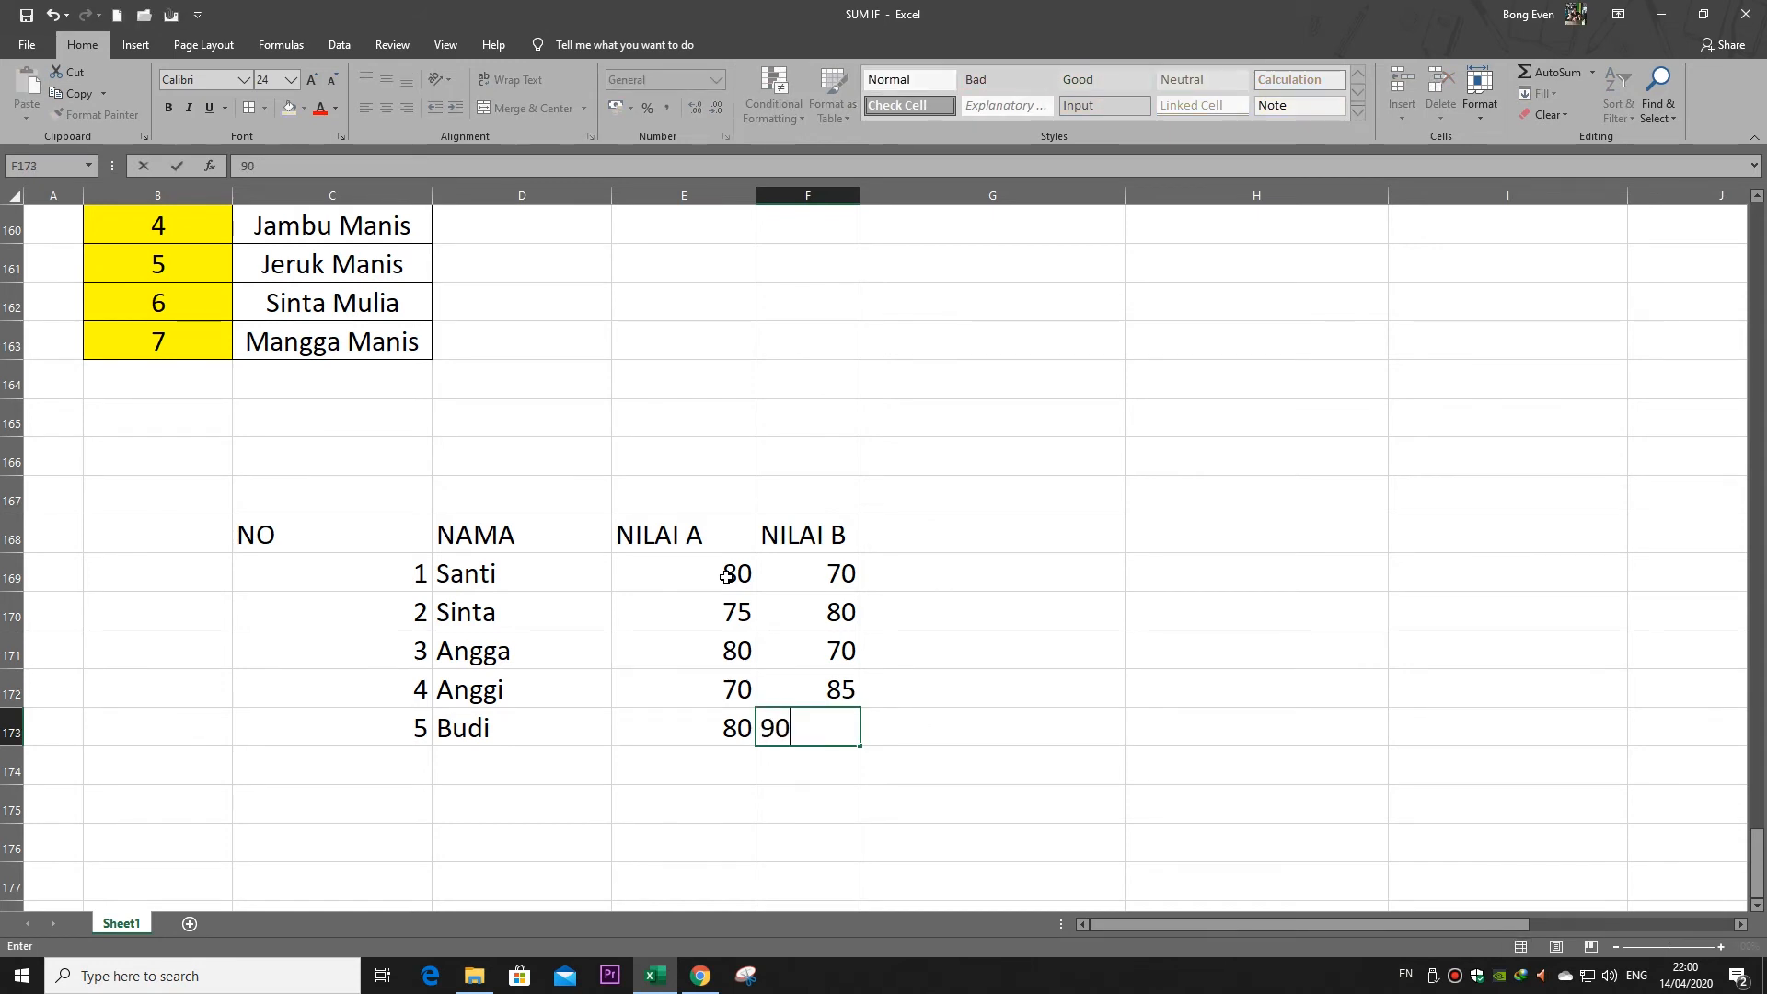
key(Return)
key(Up)
key(Up)
key(Up)
Center the contents of the score table C168:F173 and fill its header row and NO column with yellow
drag(332, 534, 796, 727)
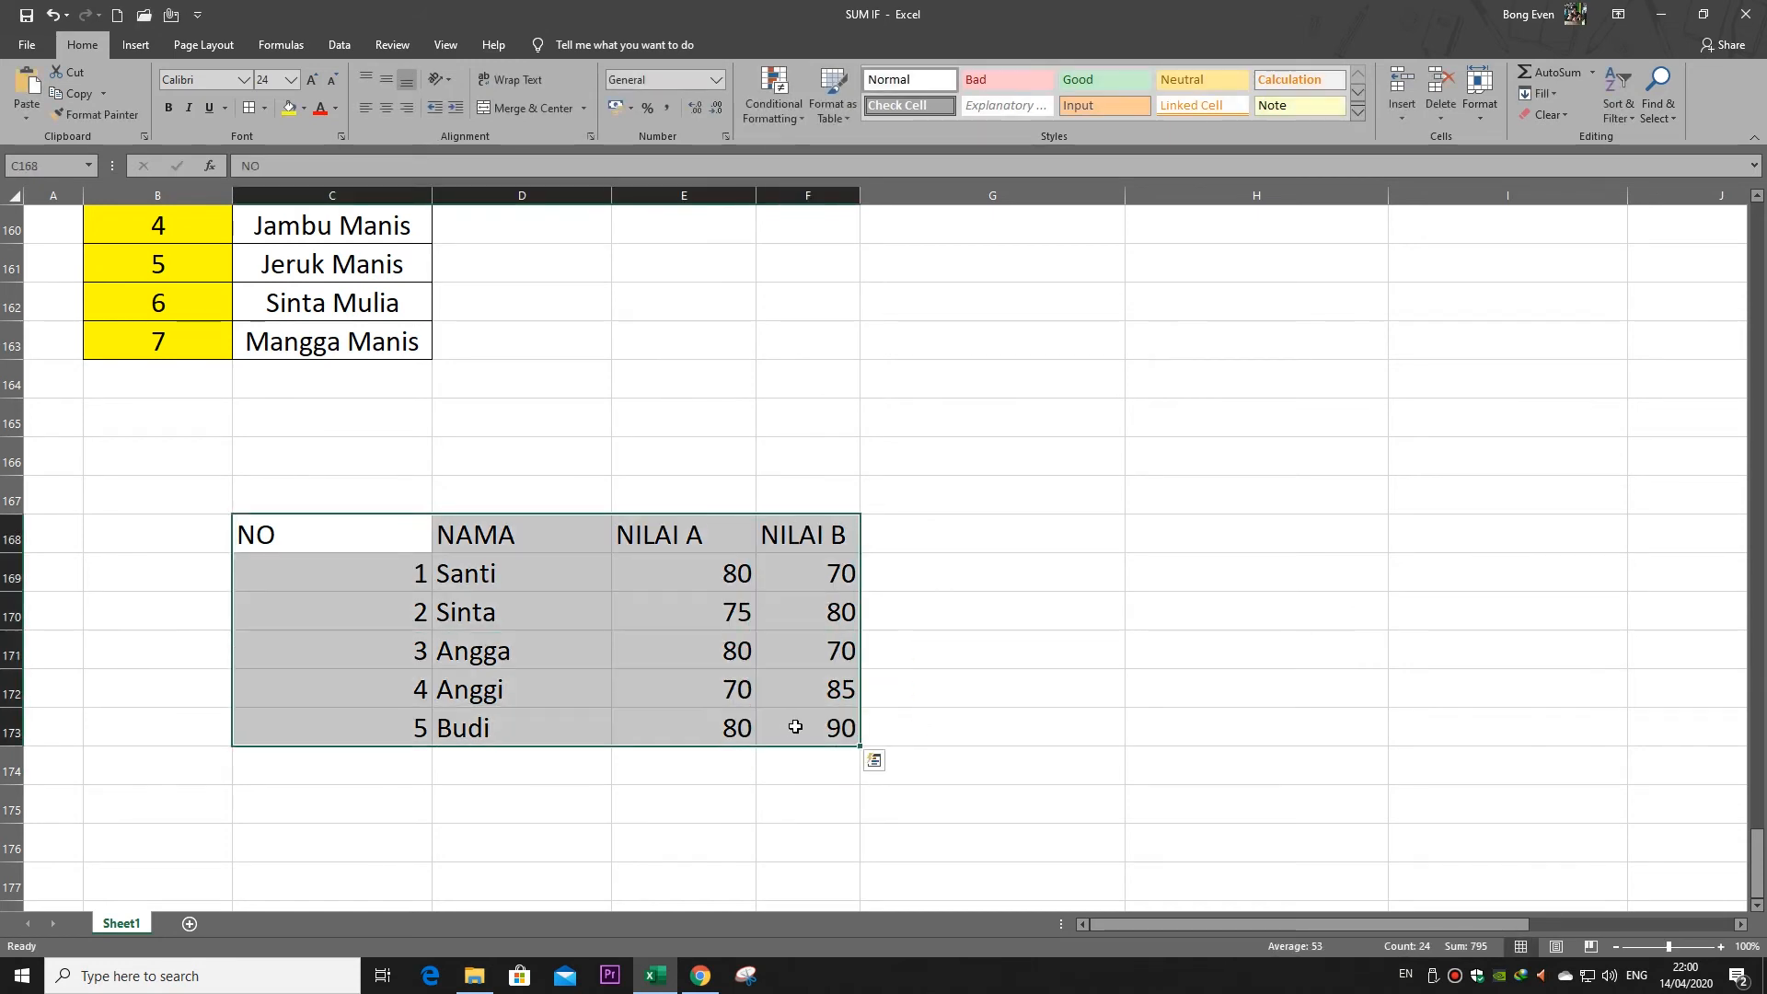
click(389, 108)
click(310, 555)
drag(310, 545, 332, 727)
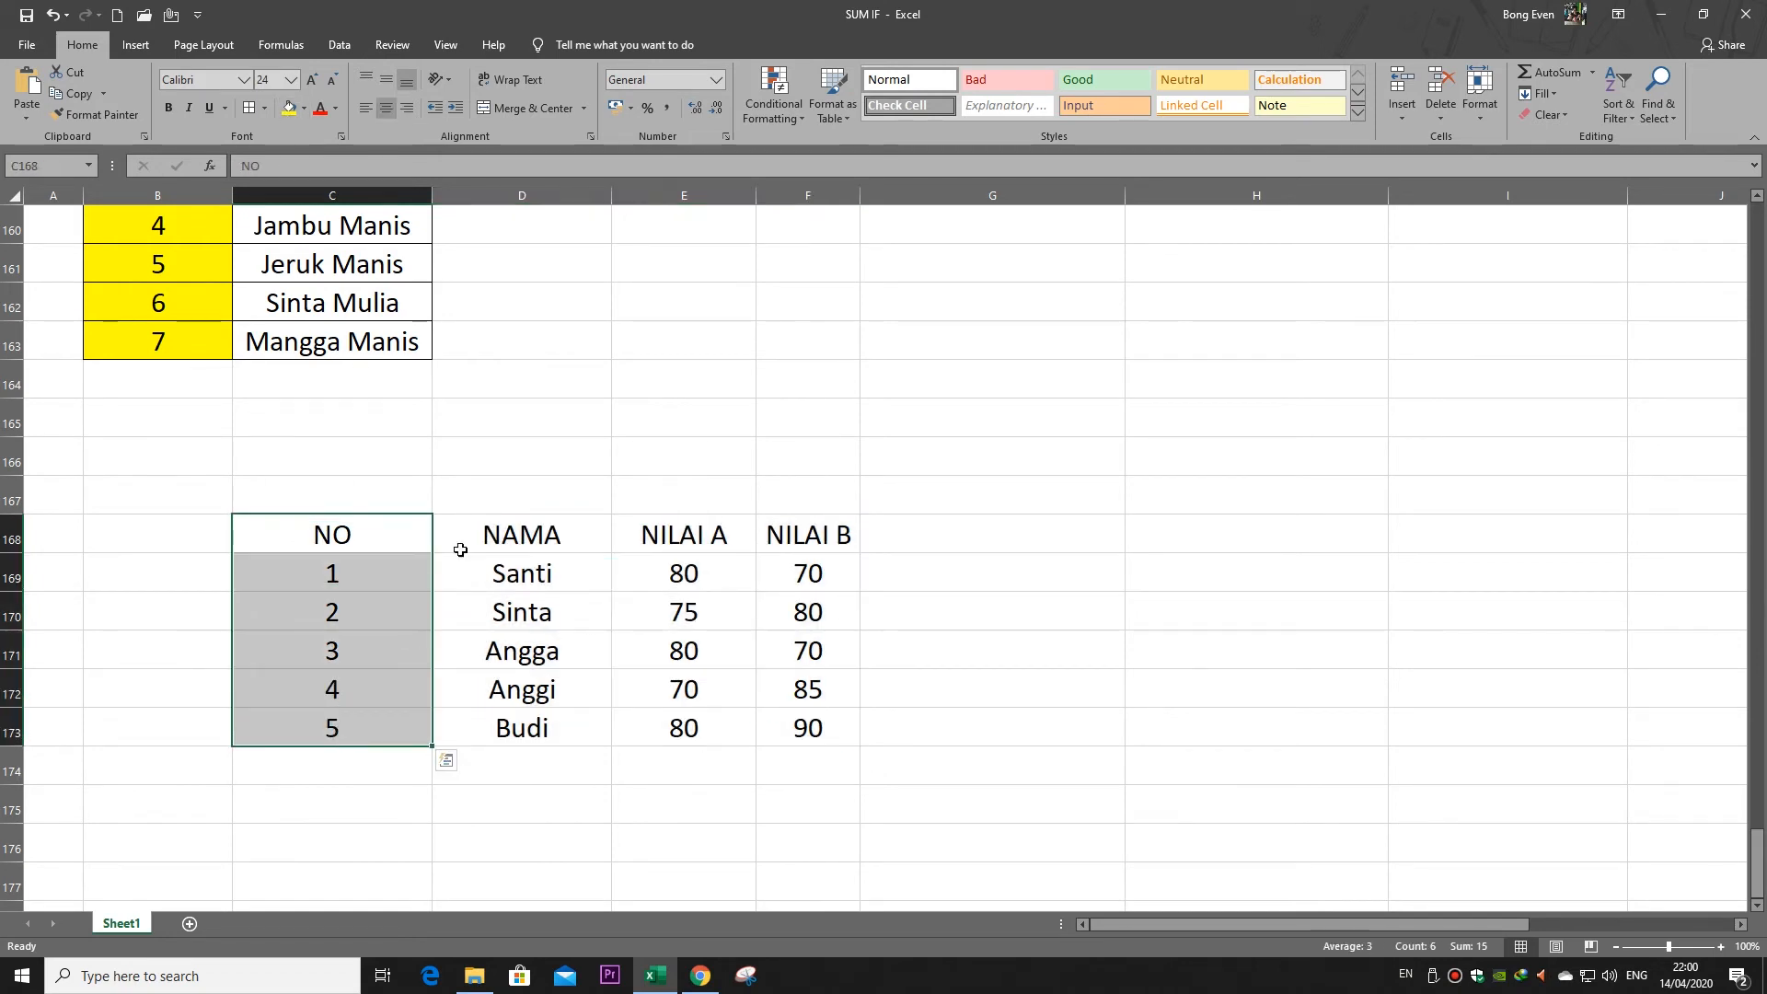
ctrl+click(522, 534)
ctrl+click(684, 533)
ctrl+click(799, 533)
click(289, 107)
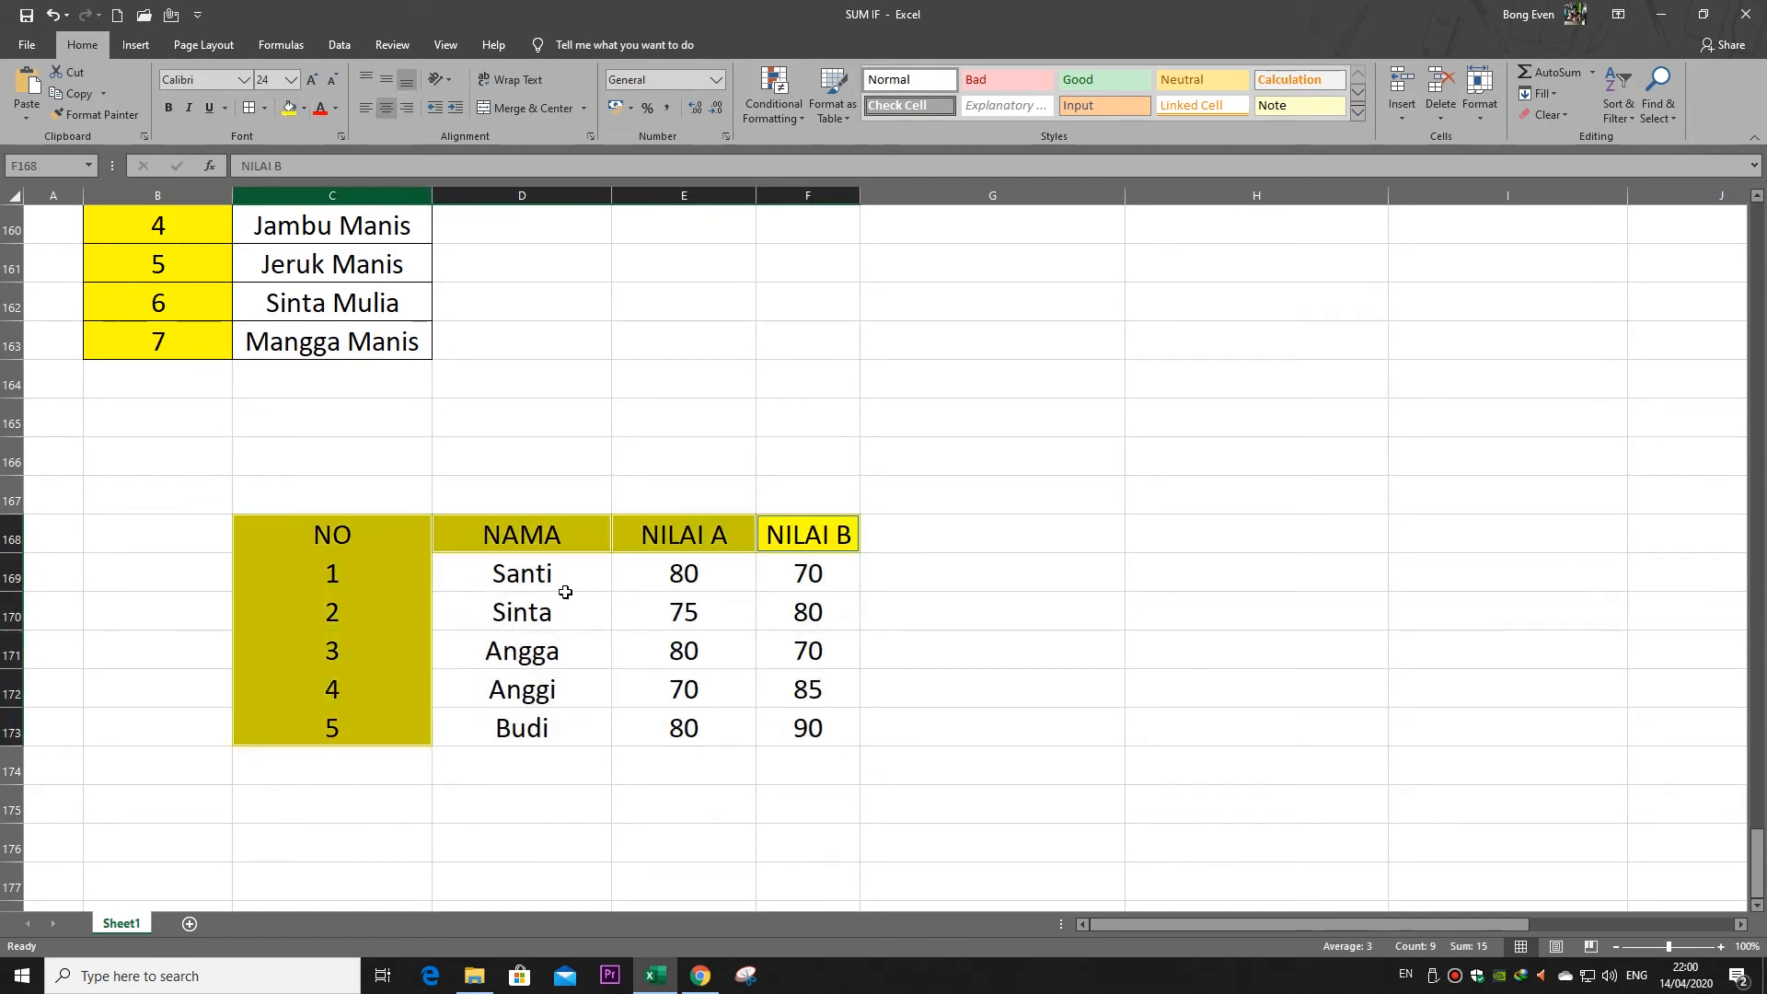
Apply all borders to the score table C168:F173 and to the two empty rows beneath it, C174:F175
click(571, 608)
scroll(740, 620, down, 2)
click(449, 598)
drag(335, 575, 667, 569)
drag(345, 309, 870, 525)
click(251, 108)
drag(310, 526, 780, 583)
click(248, 108)
click(529, 569)
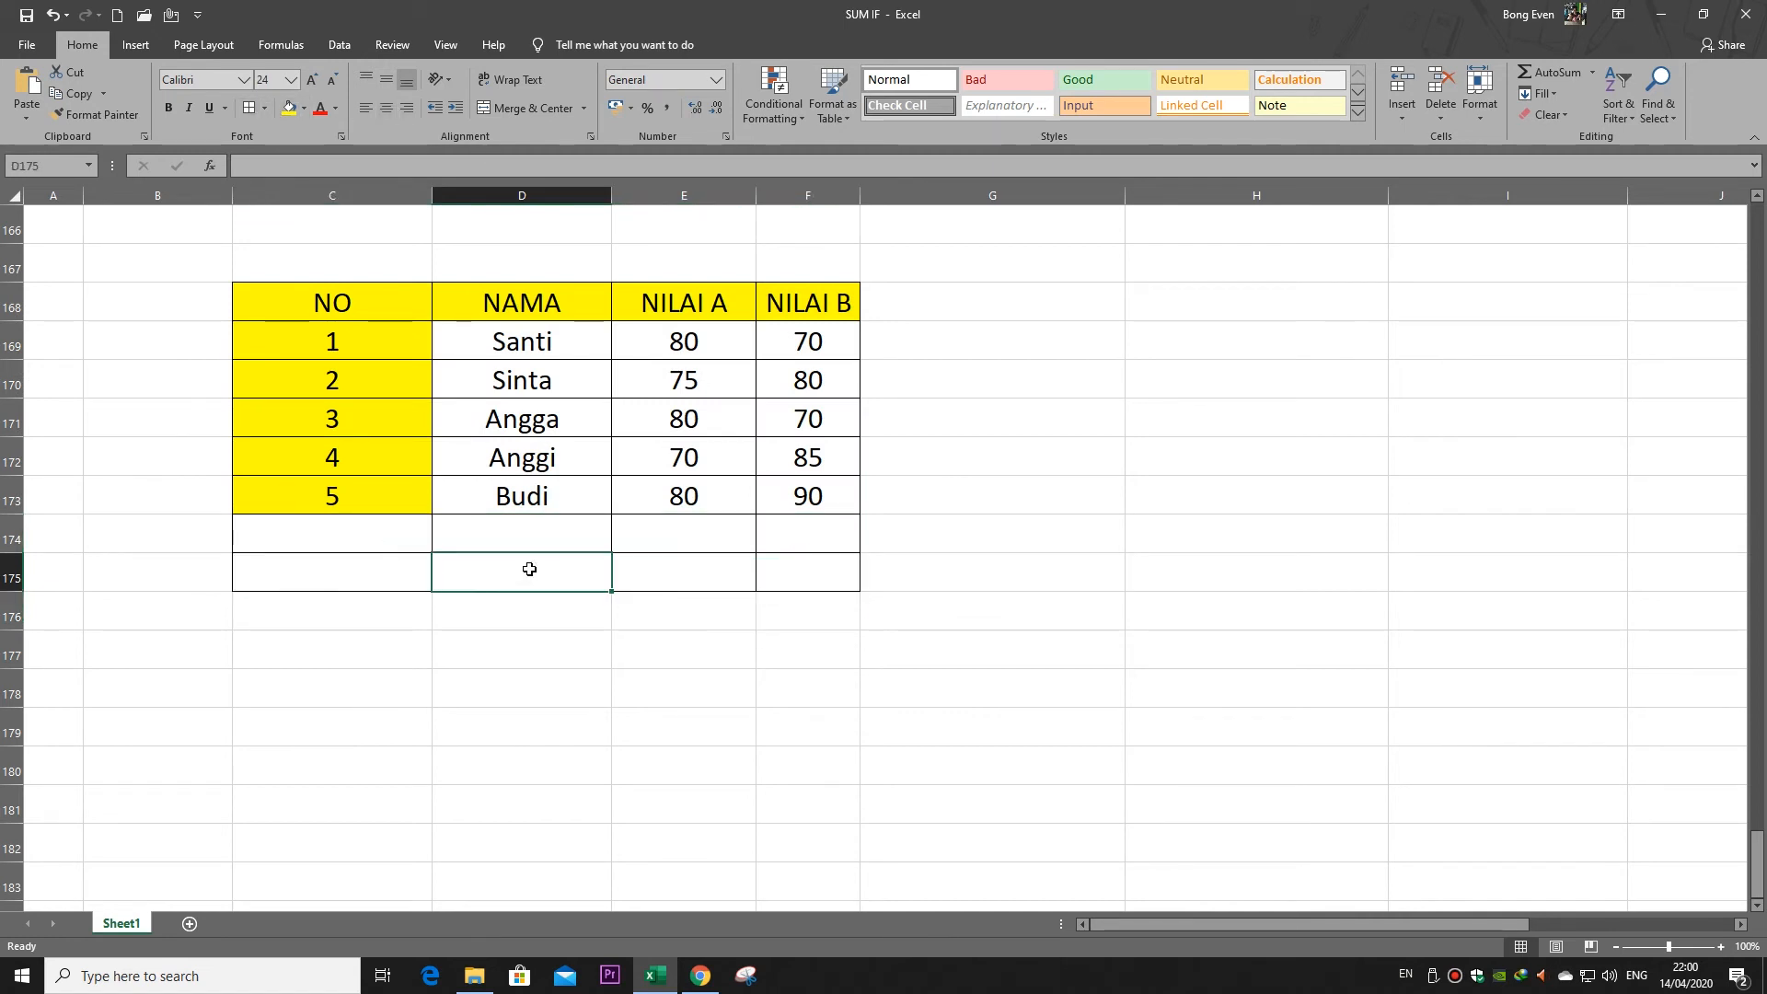
drag(417, 539, 621, 569)
click(621, 568)
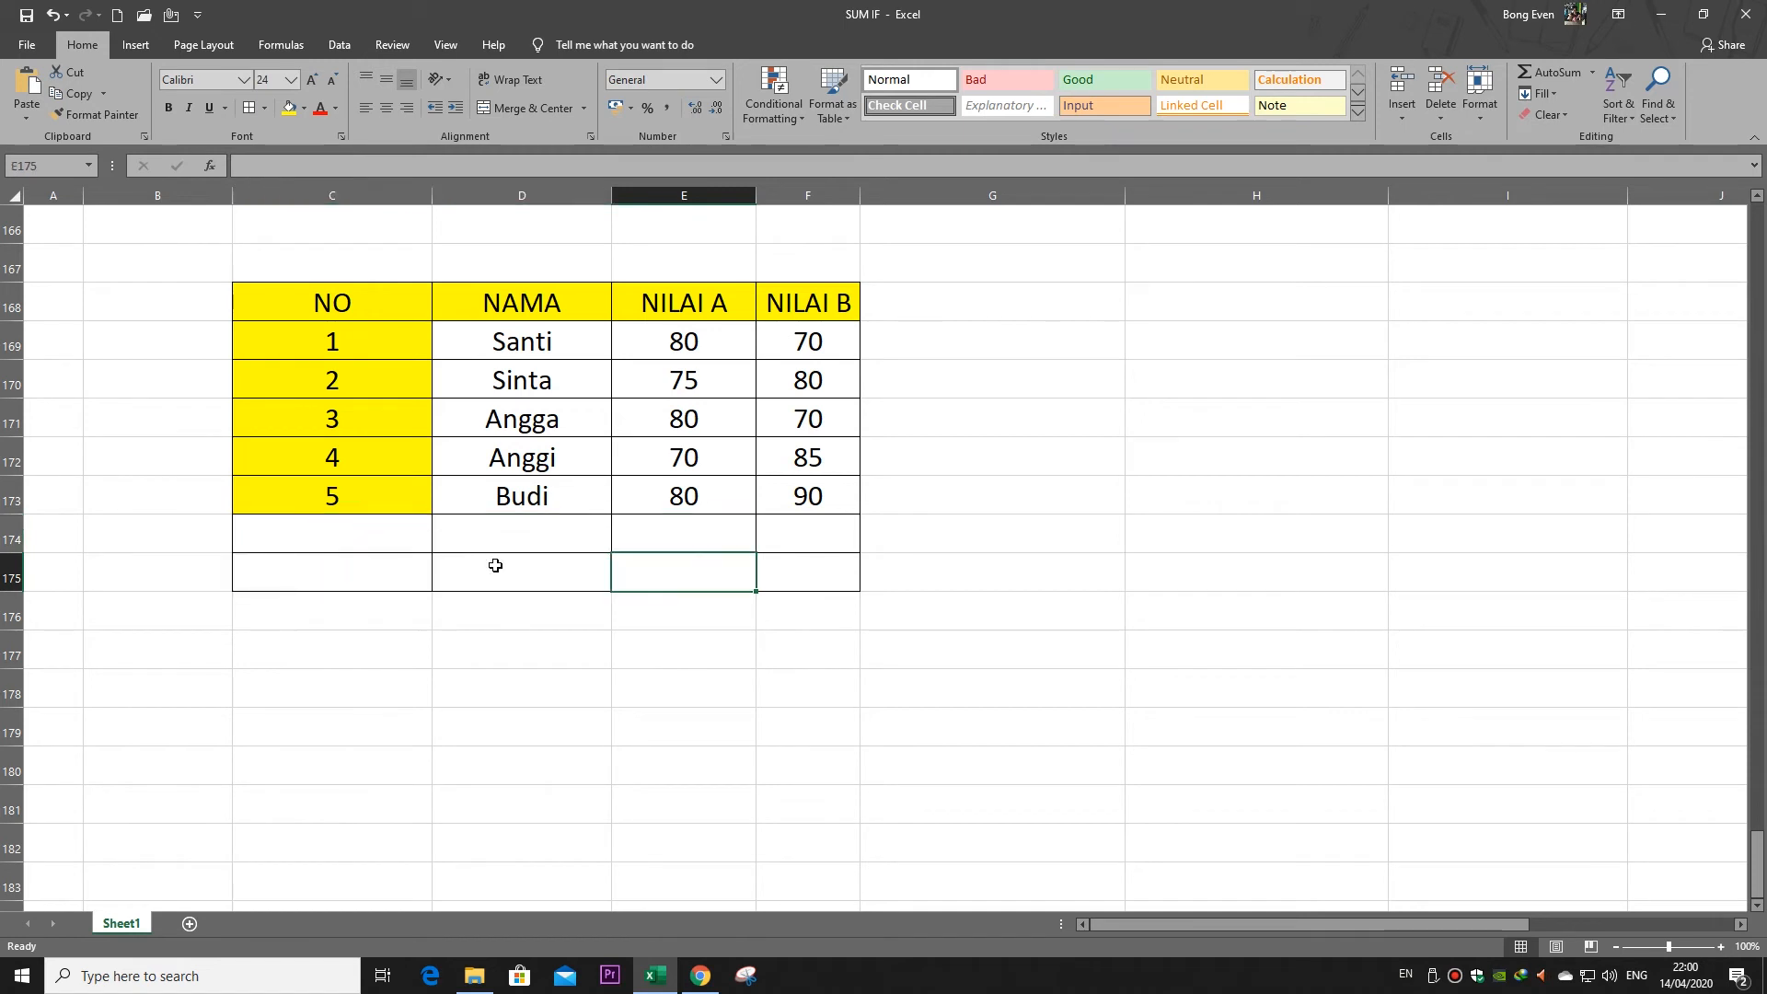
Begin a COUNTIFS formula in cell D175 with the NILAI A scores E169:E173 as the first criteria range
click(495, 565)
text(=)
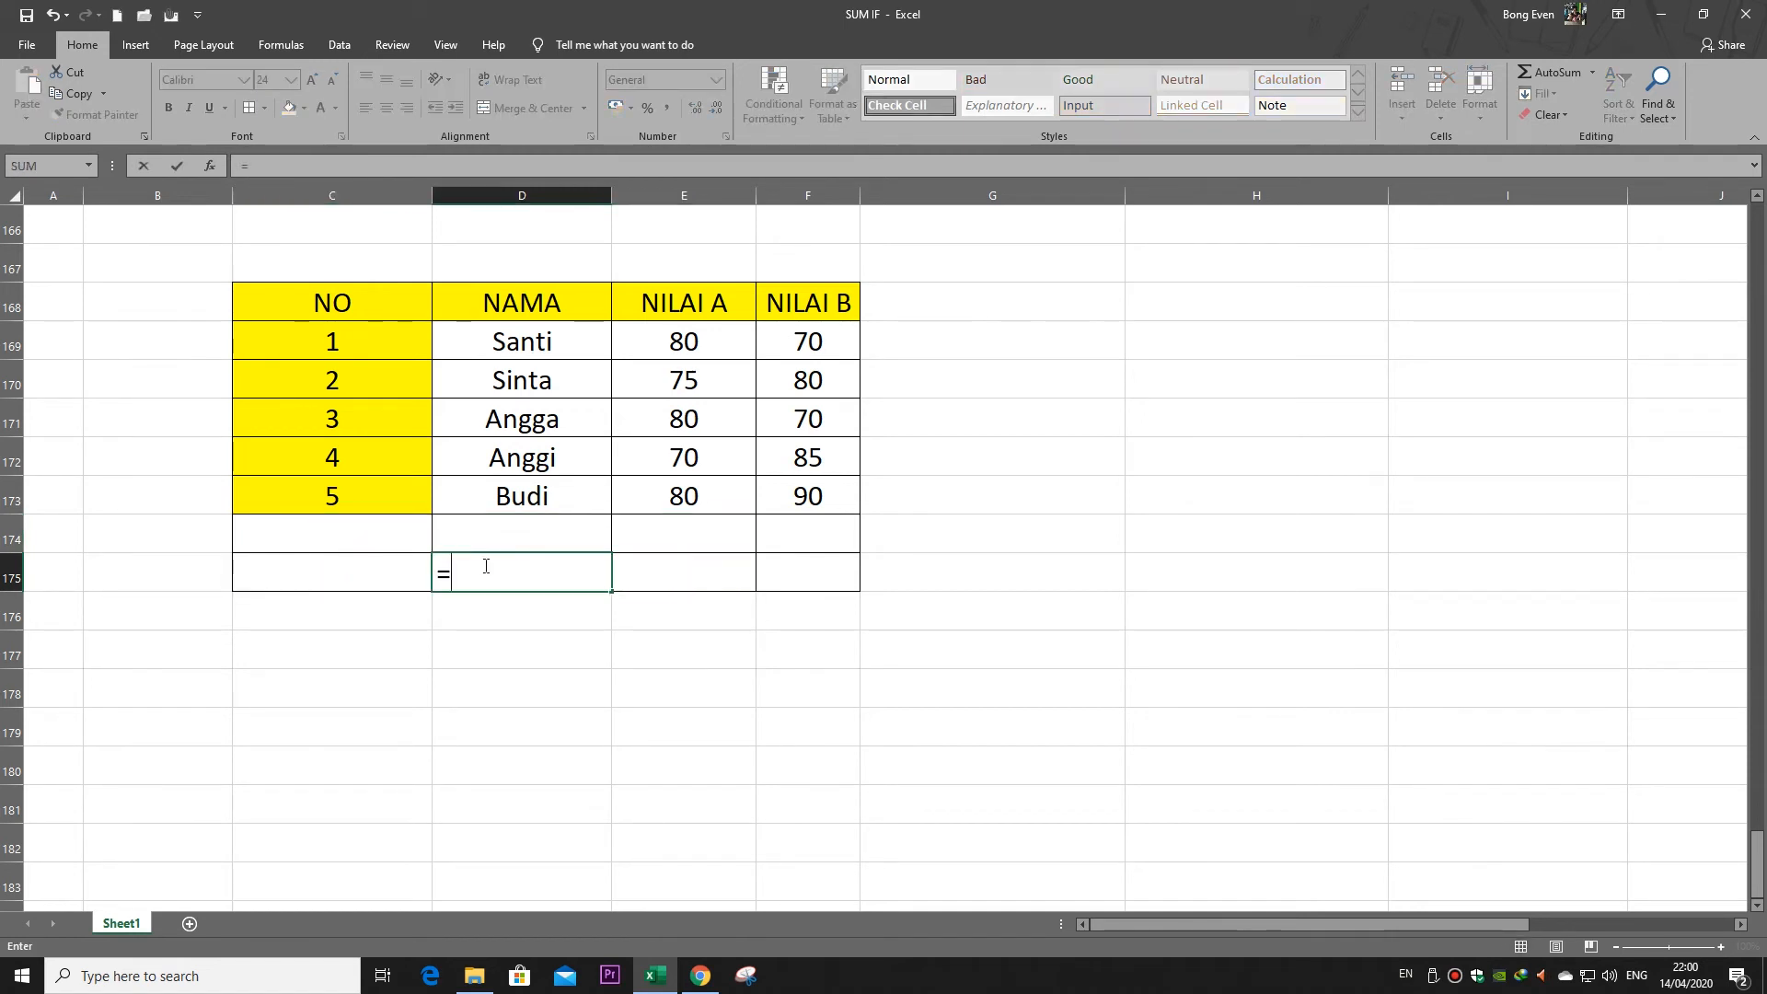
text(co)
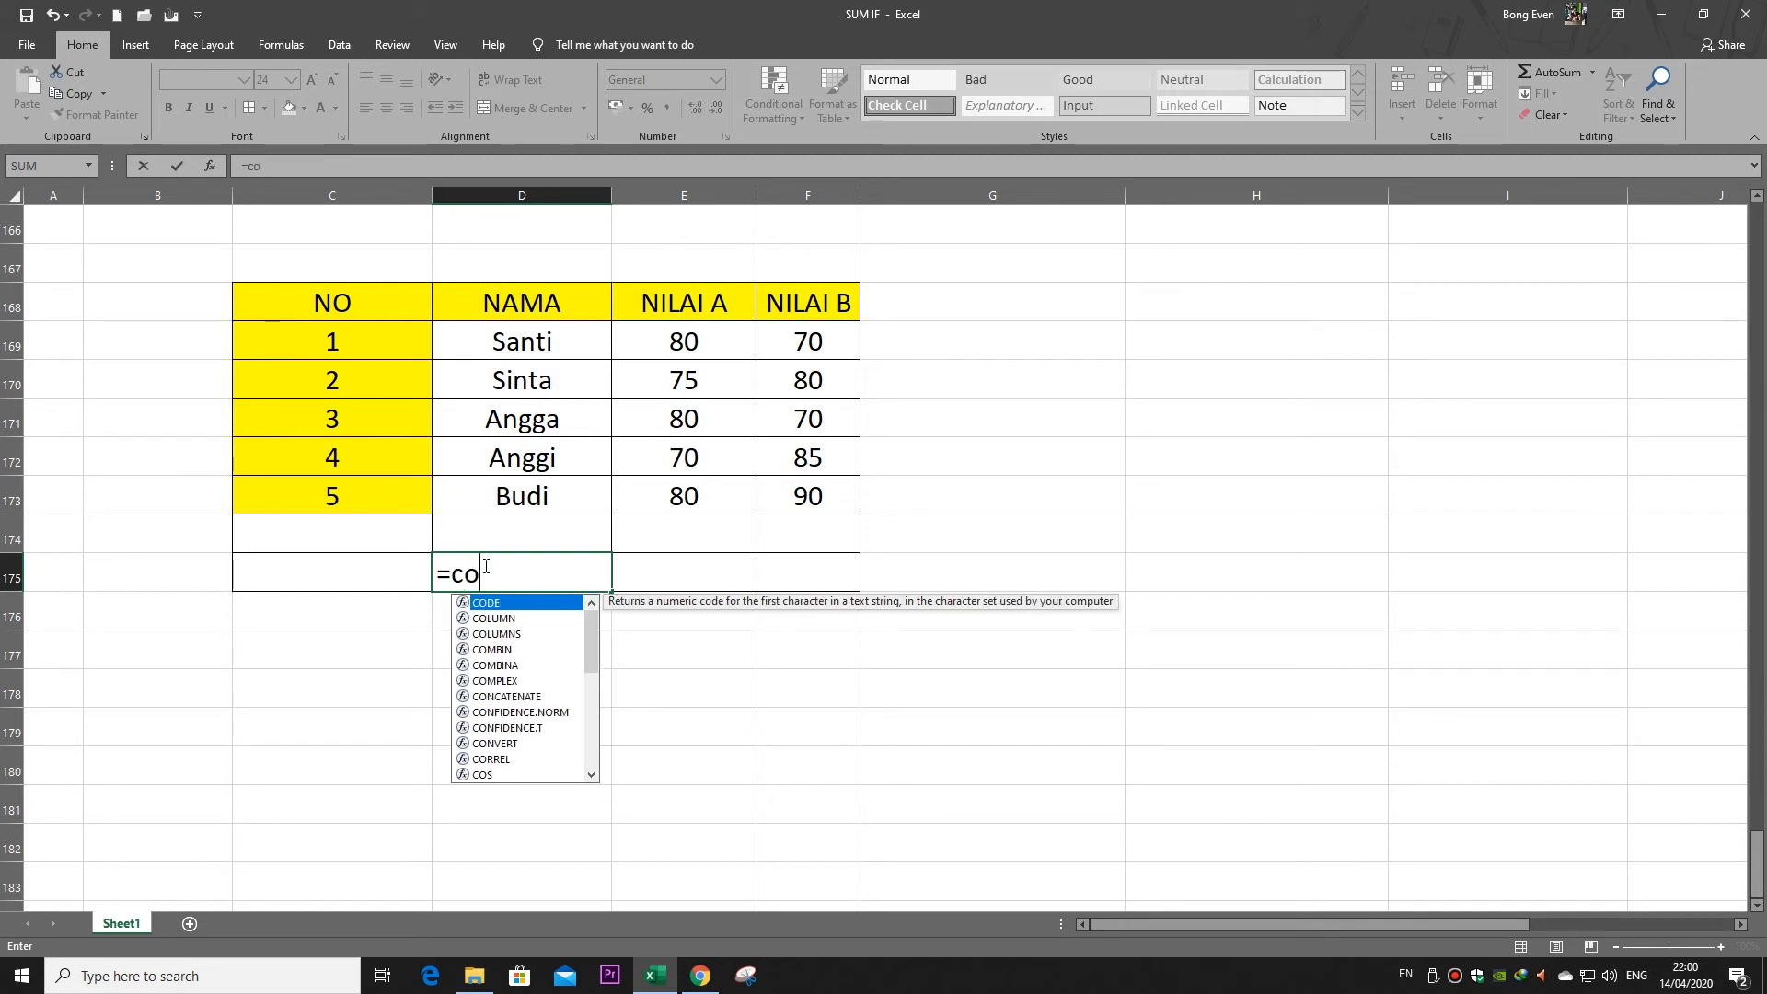
text(untif)
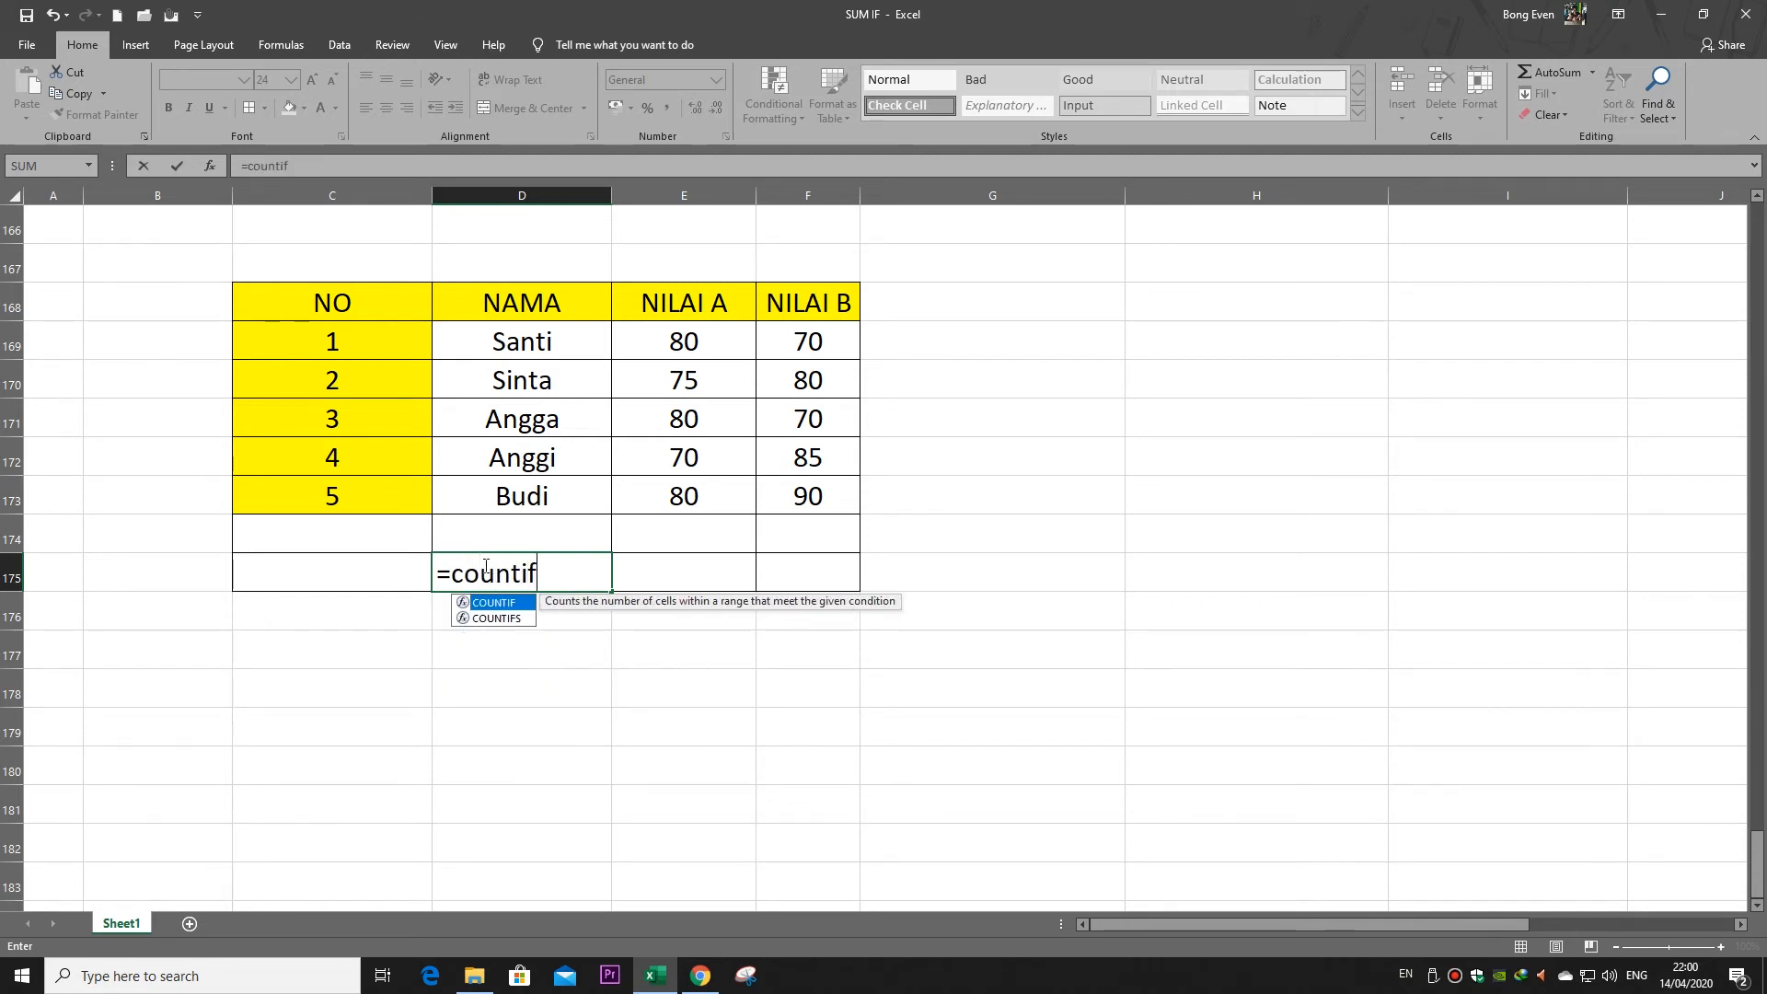
text(s()
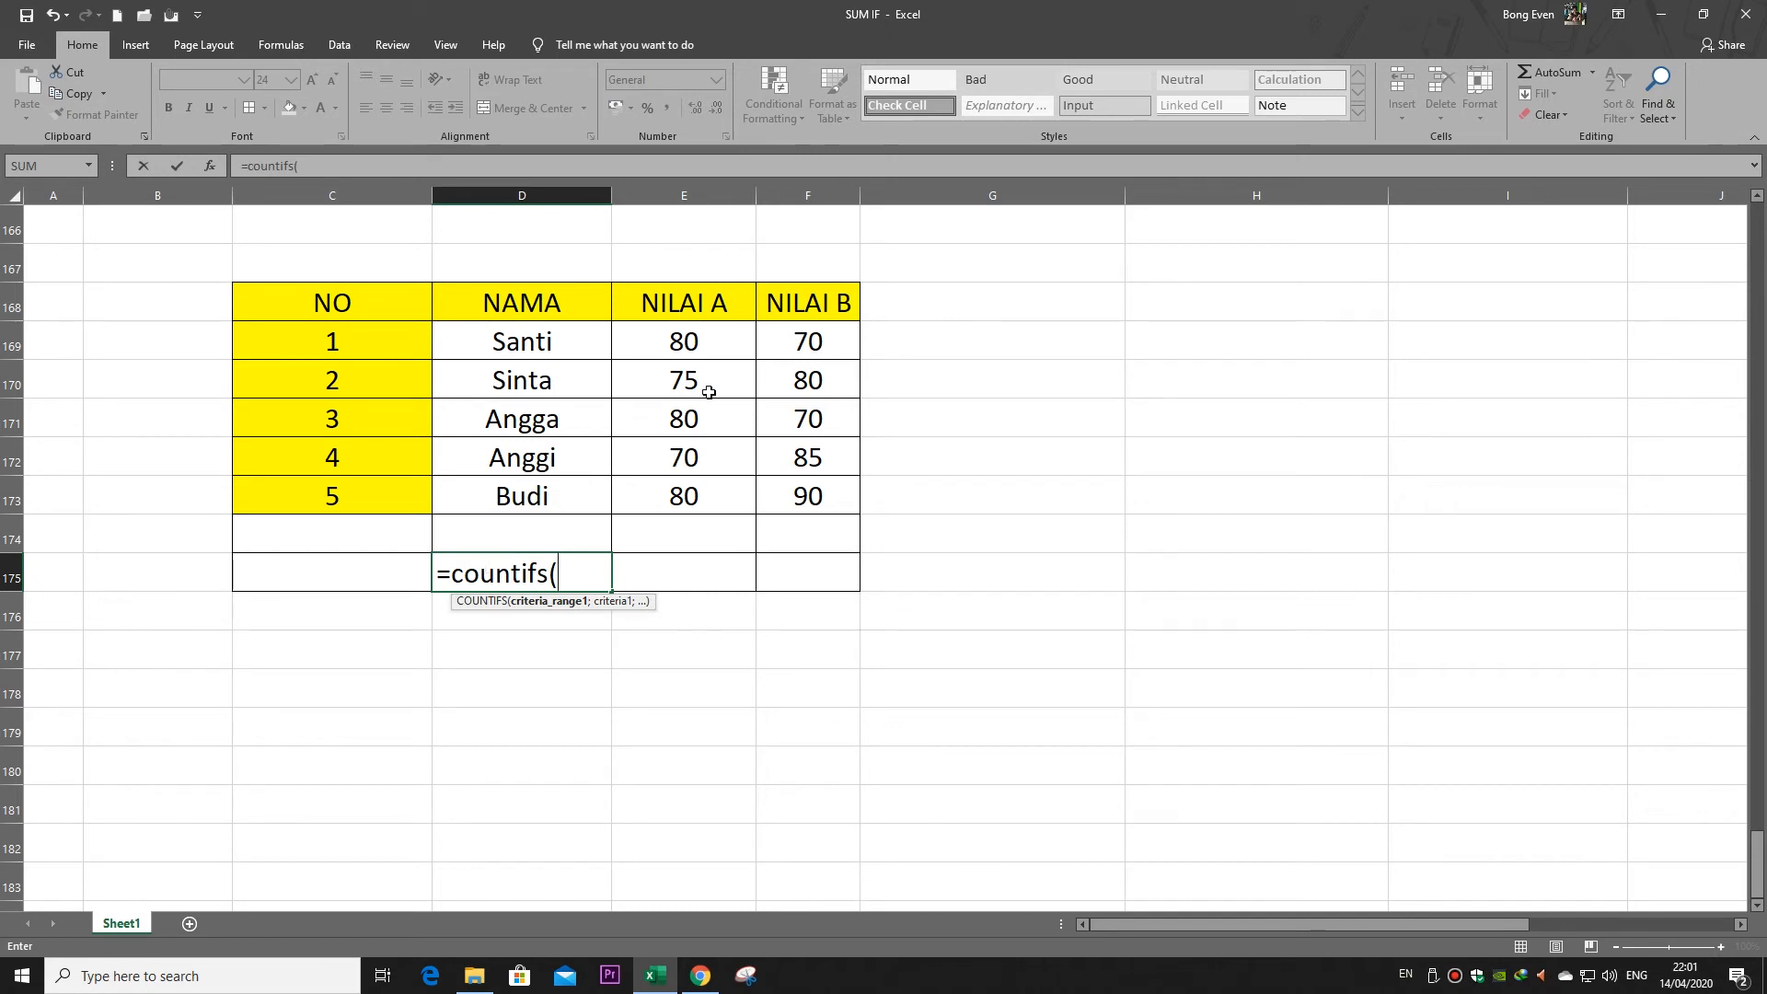
click(713, 342)
drag(711, 342, 694, 498)
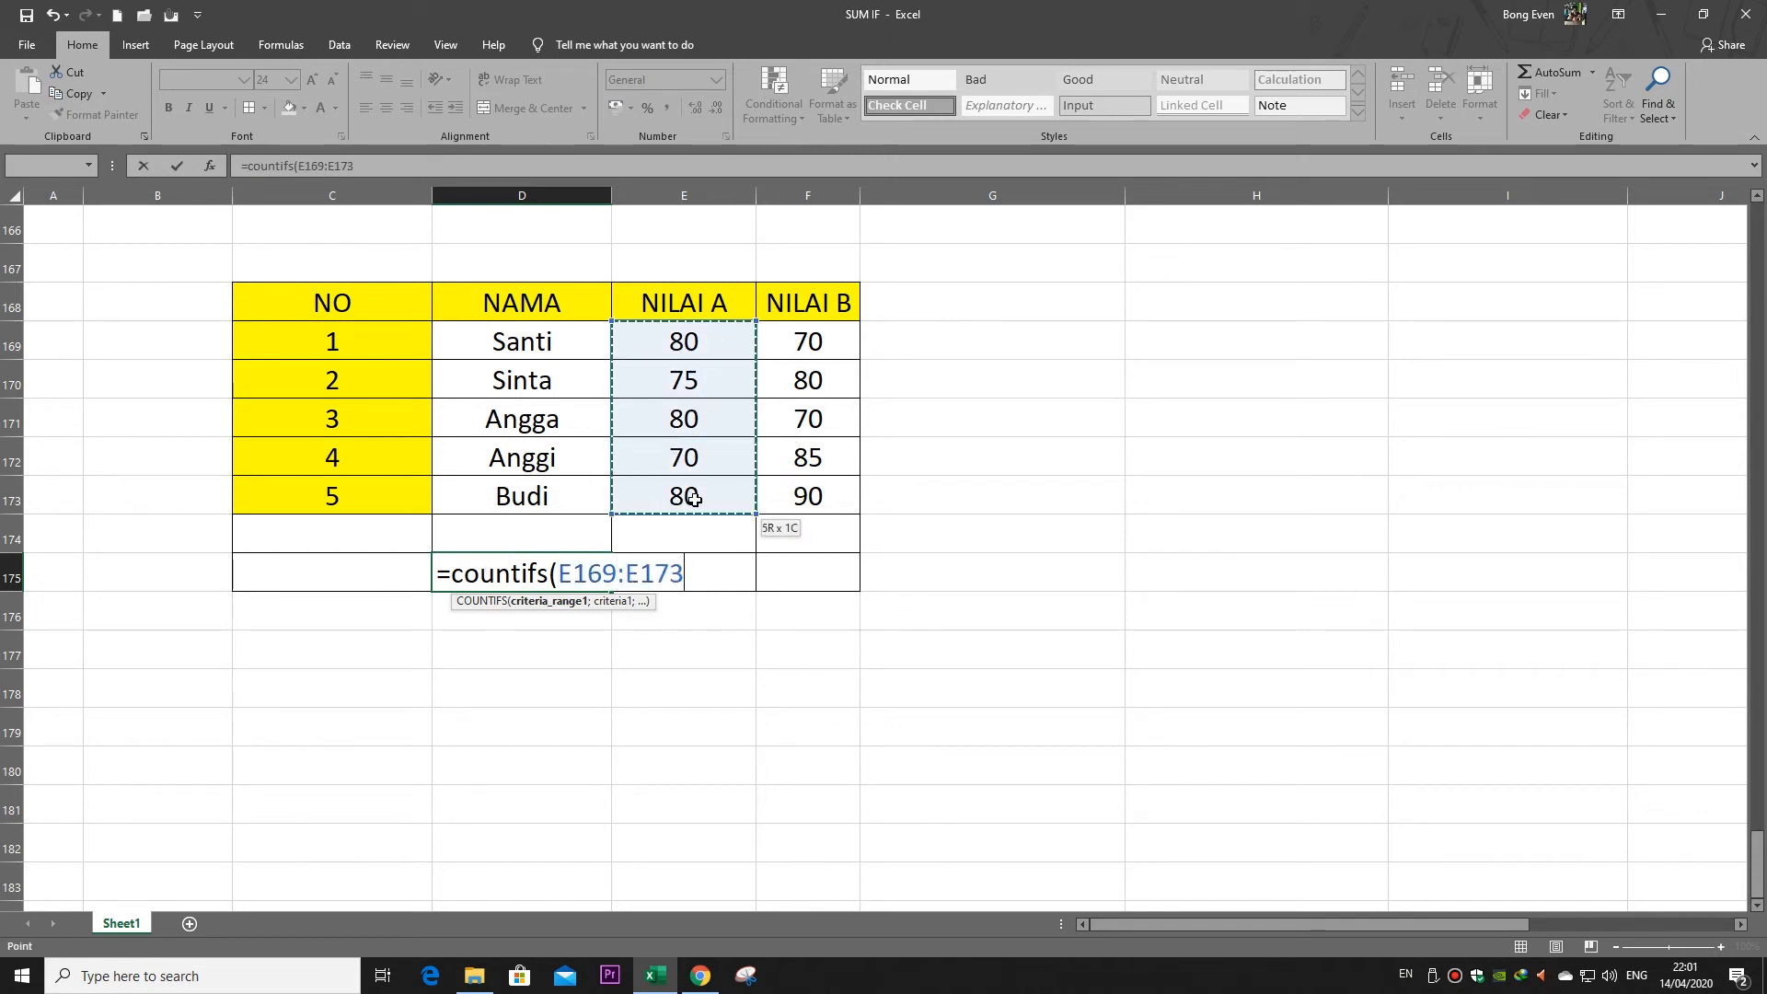
text(;)
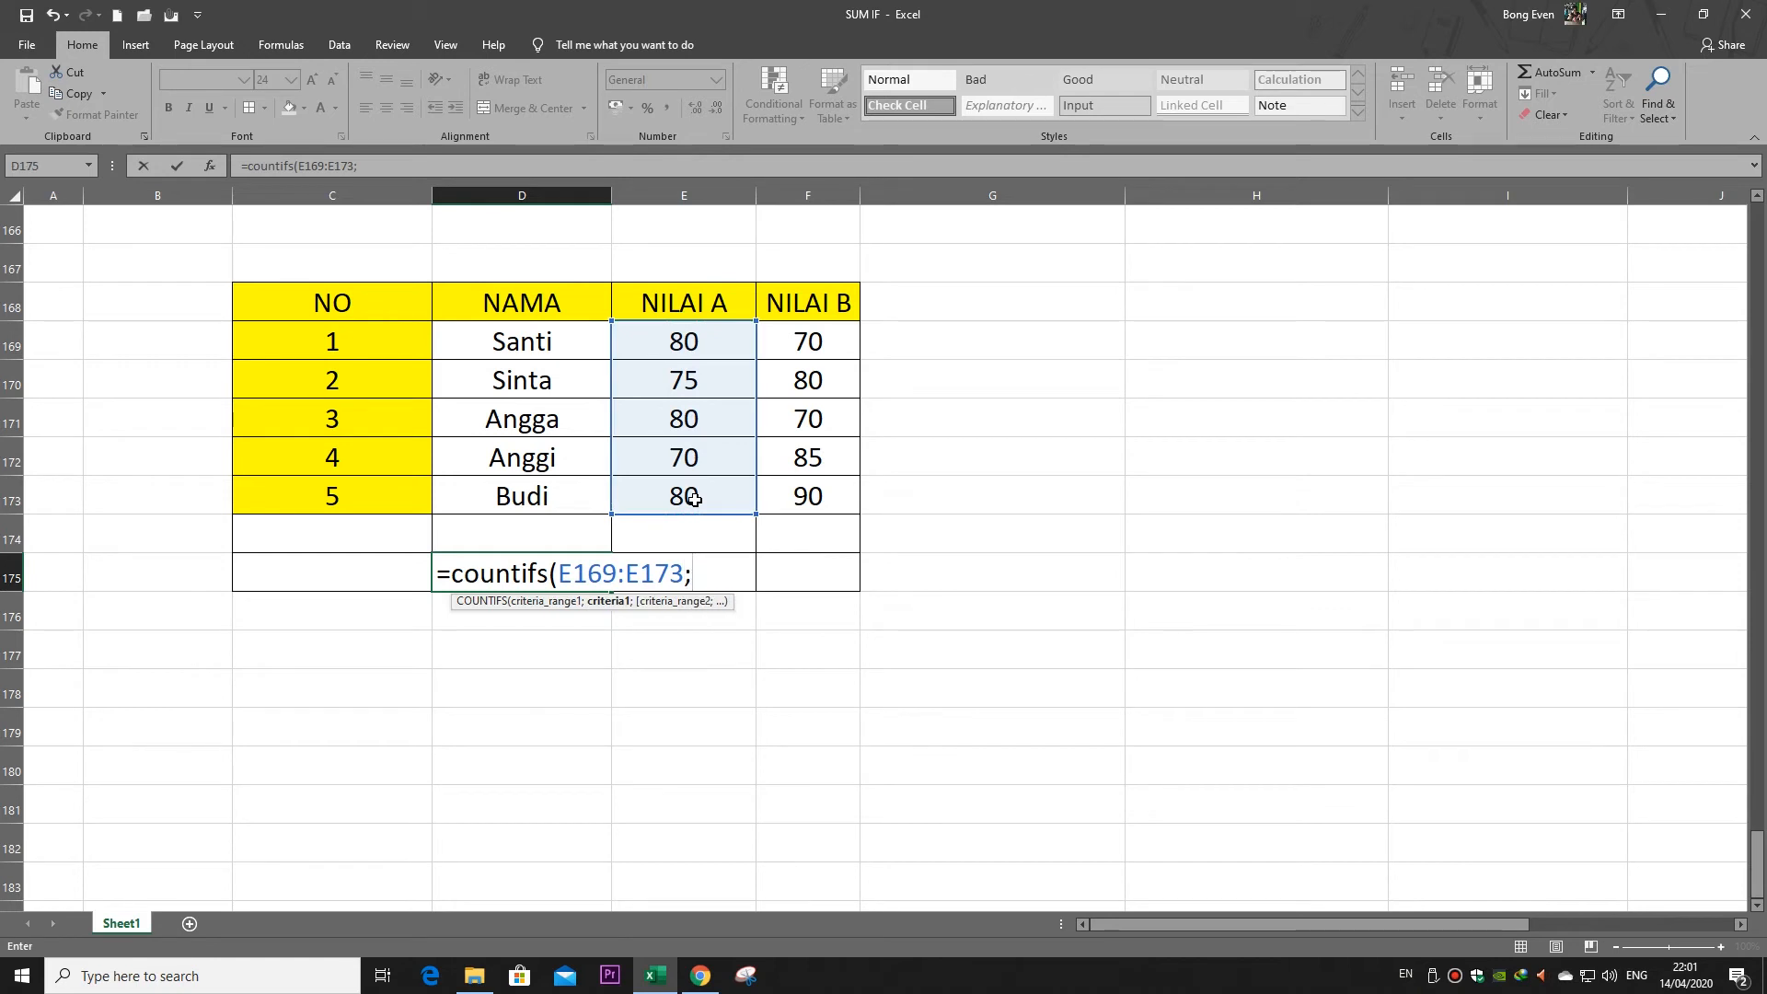
click(809, 340)
drag(810, 342, 817, 498)
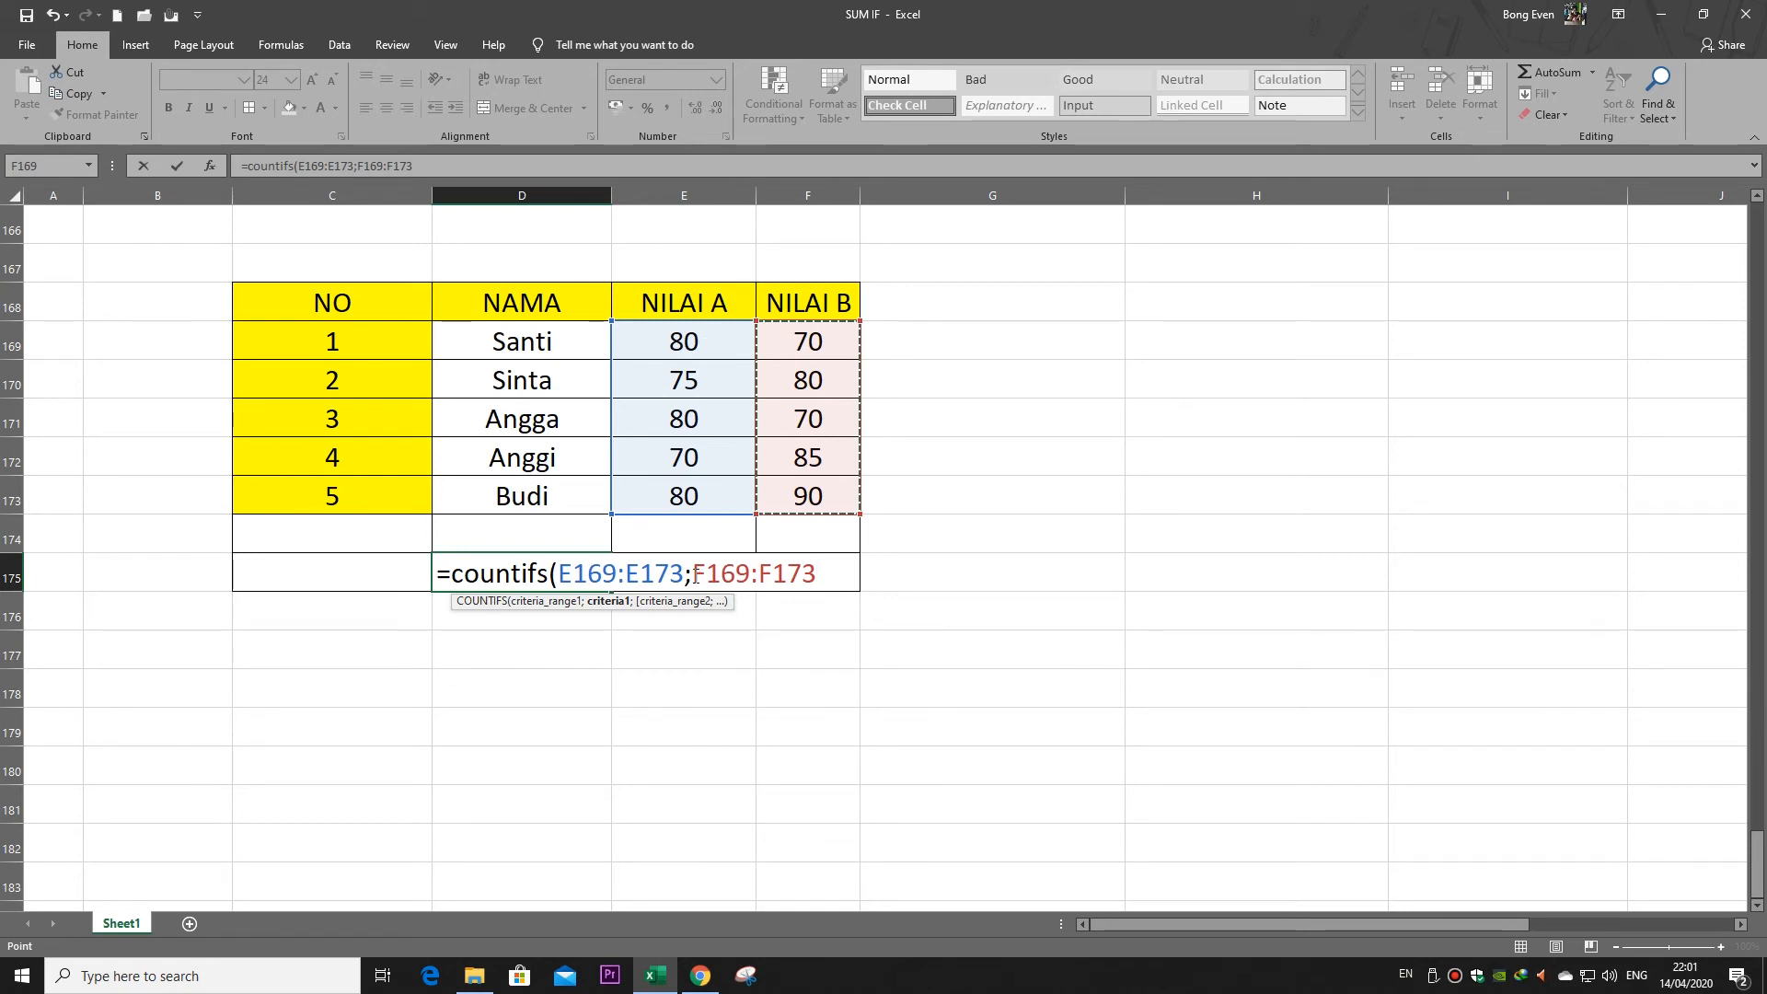
drag(831, 573, 692, 573)
key(BackSpace)
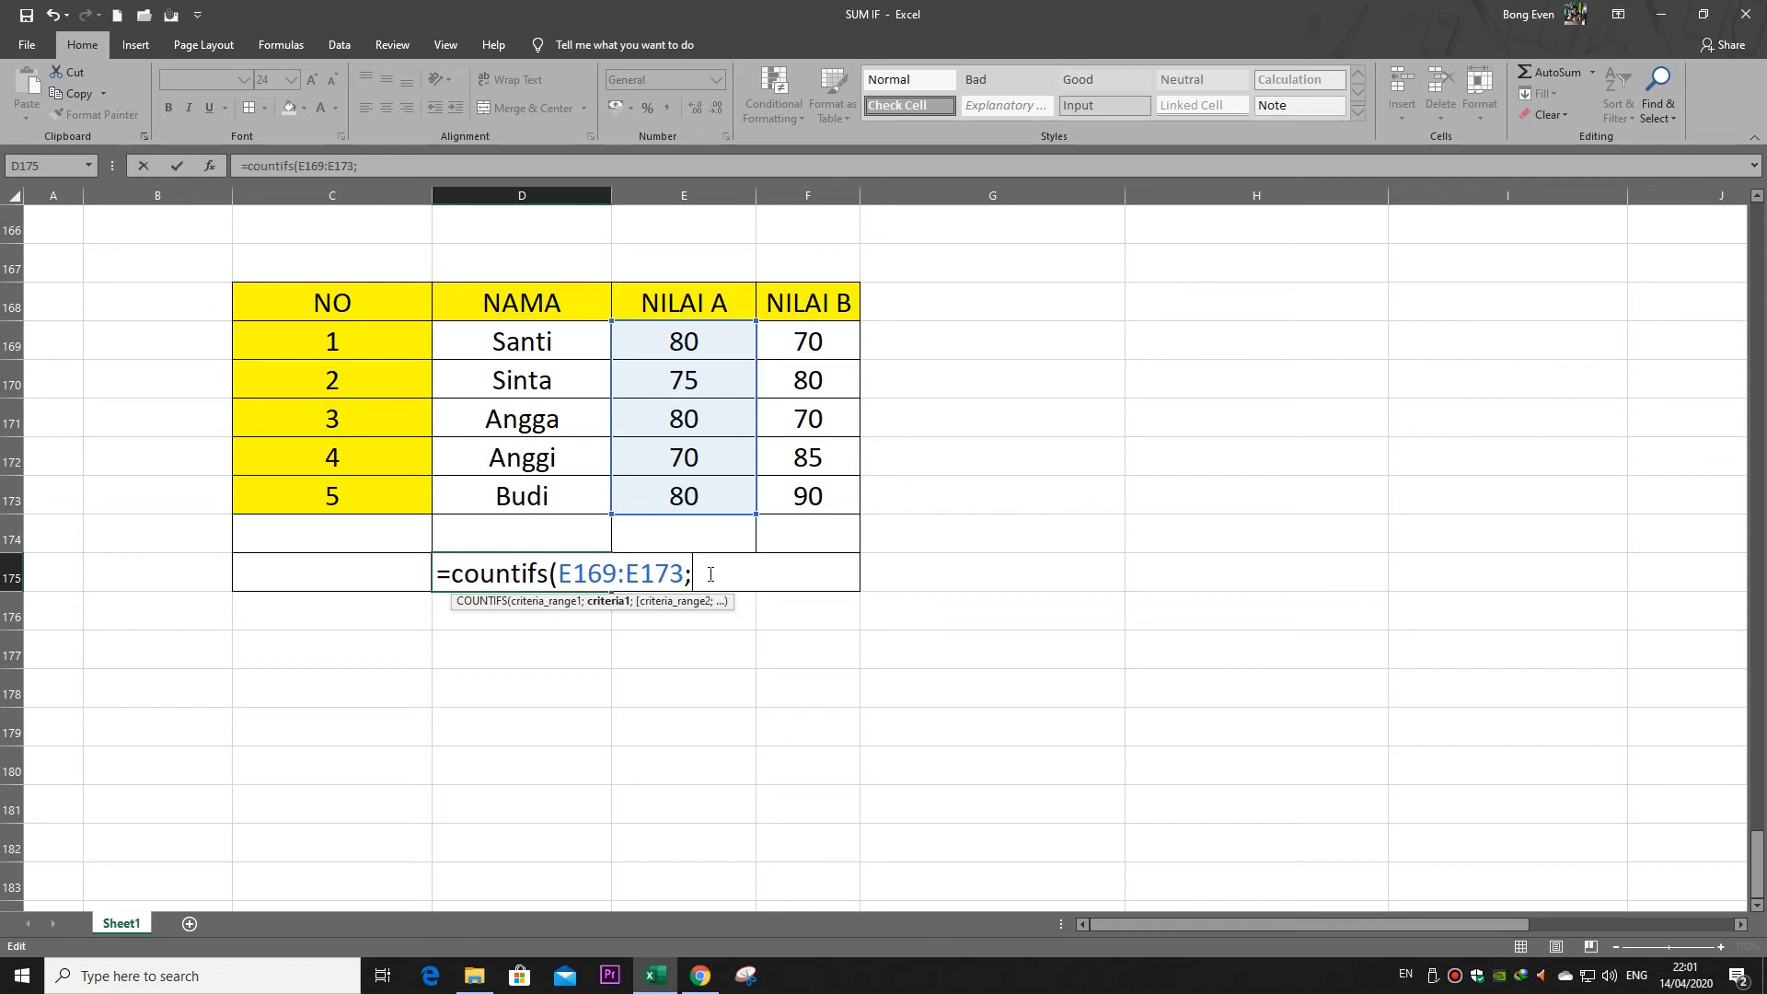
Complete the COUNTIFS formula with criterion 80, second range F169:F173 and criterion ">70 without a closing quote, accepting the proposed correction
text(80;)
drag(824, 346, 812, 491)
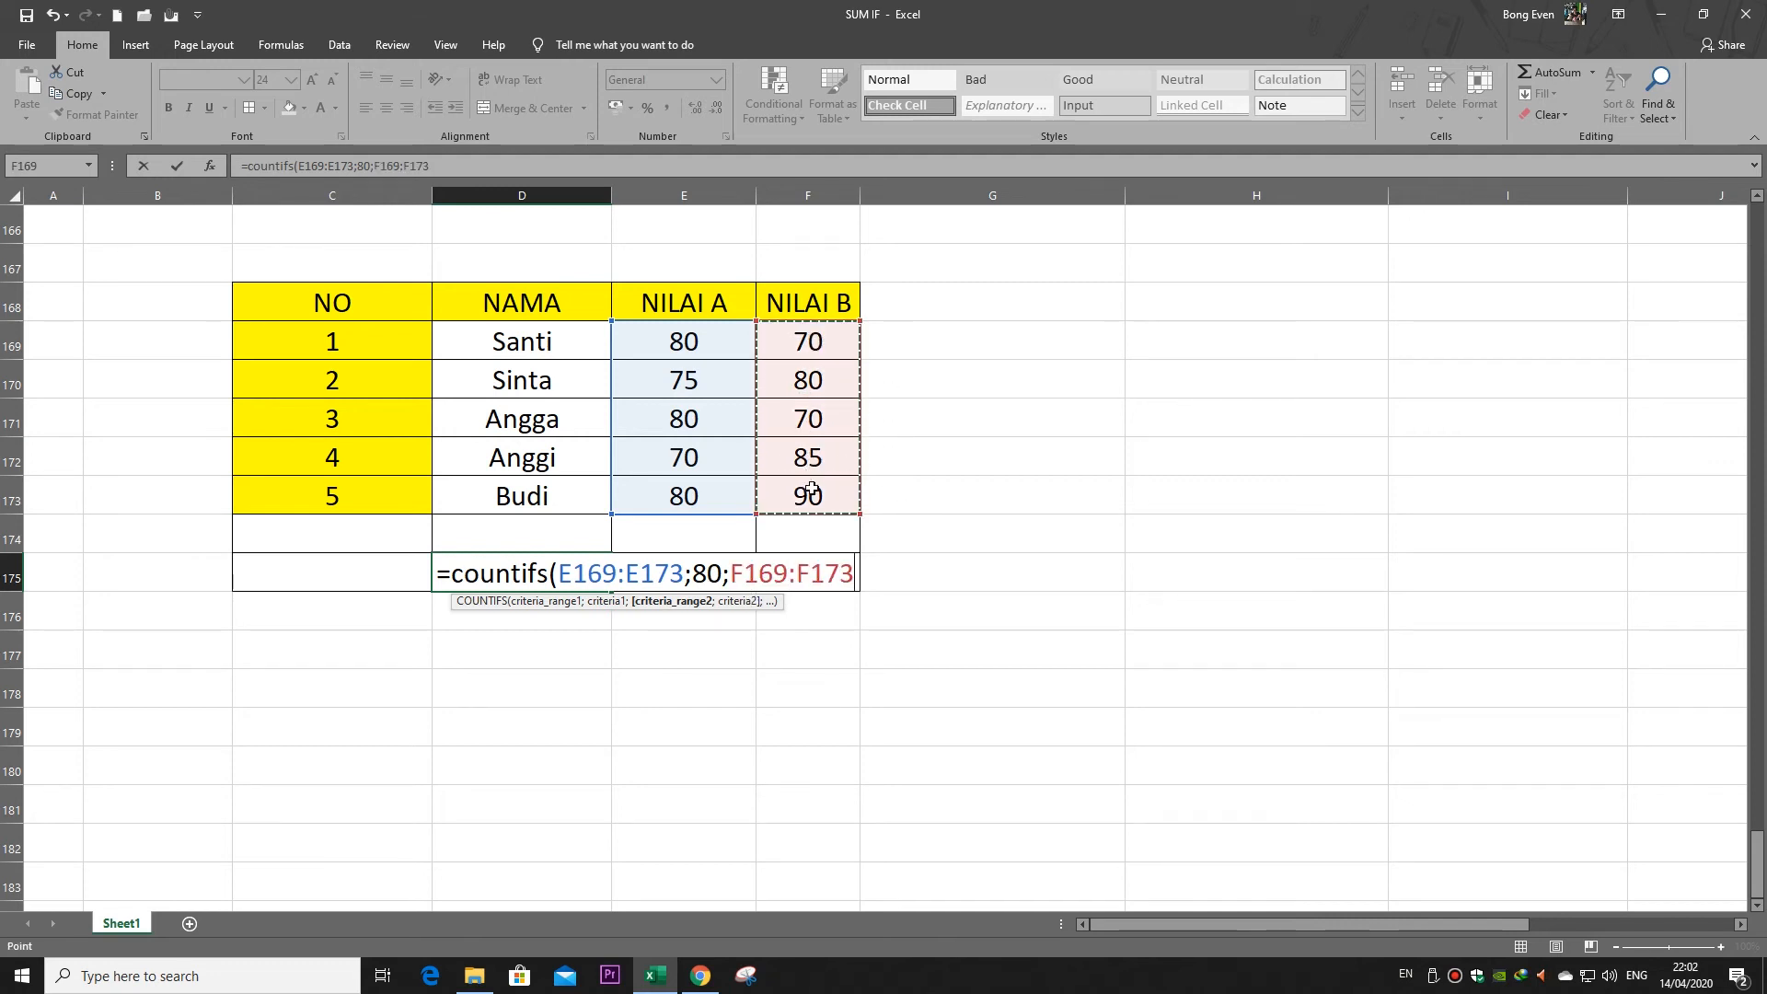
text(;)
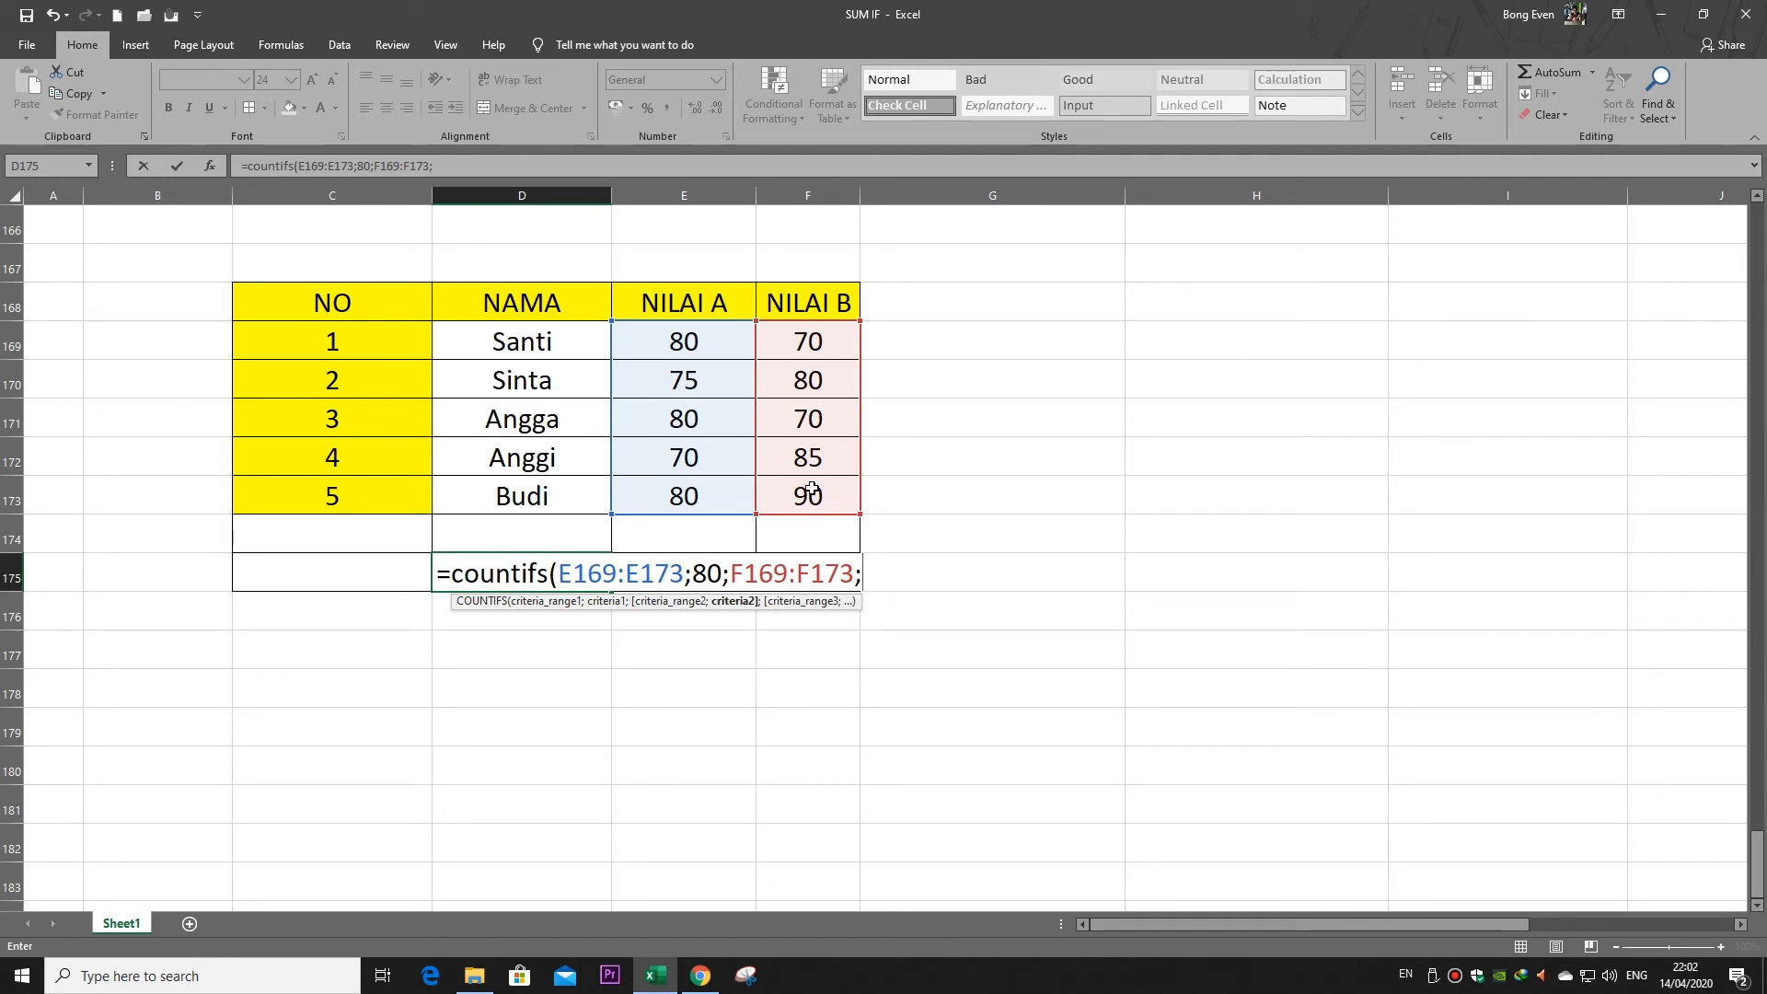
text(">70))
key(Return)
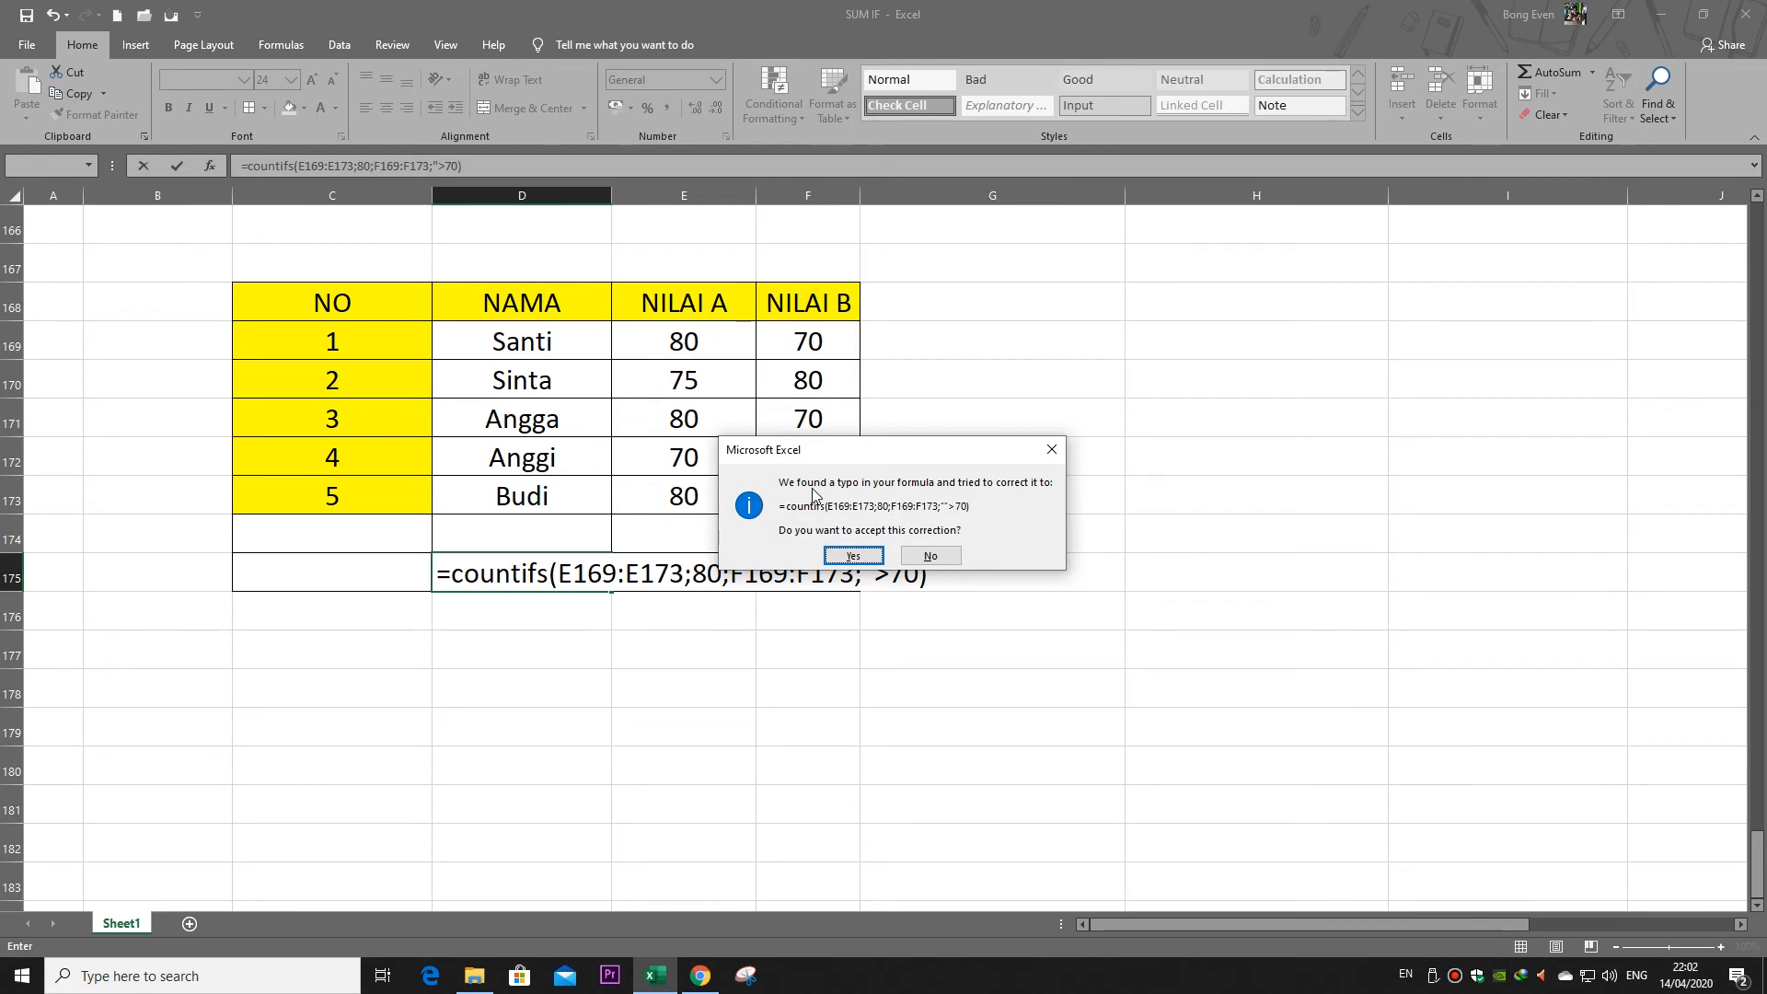
key(Return)
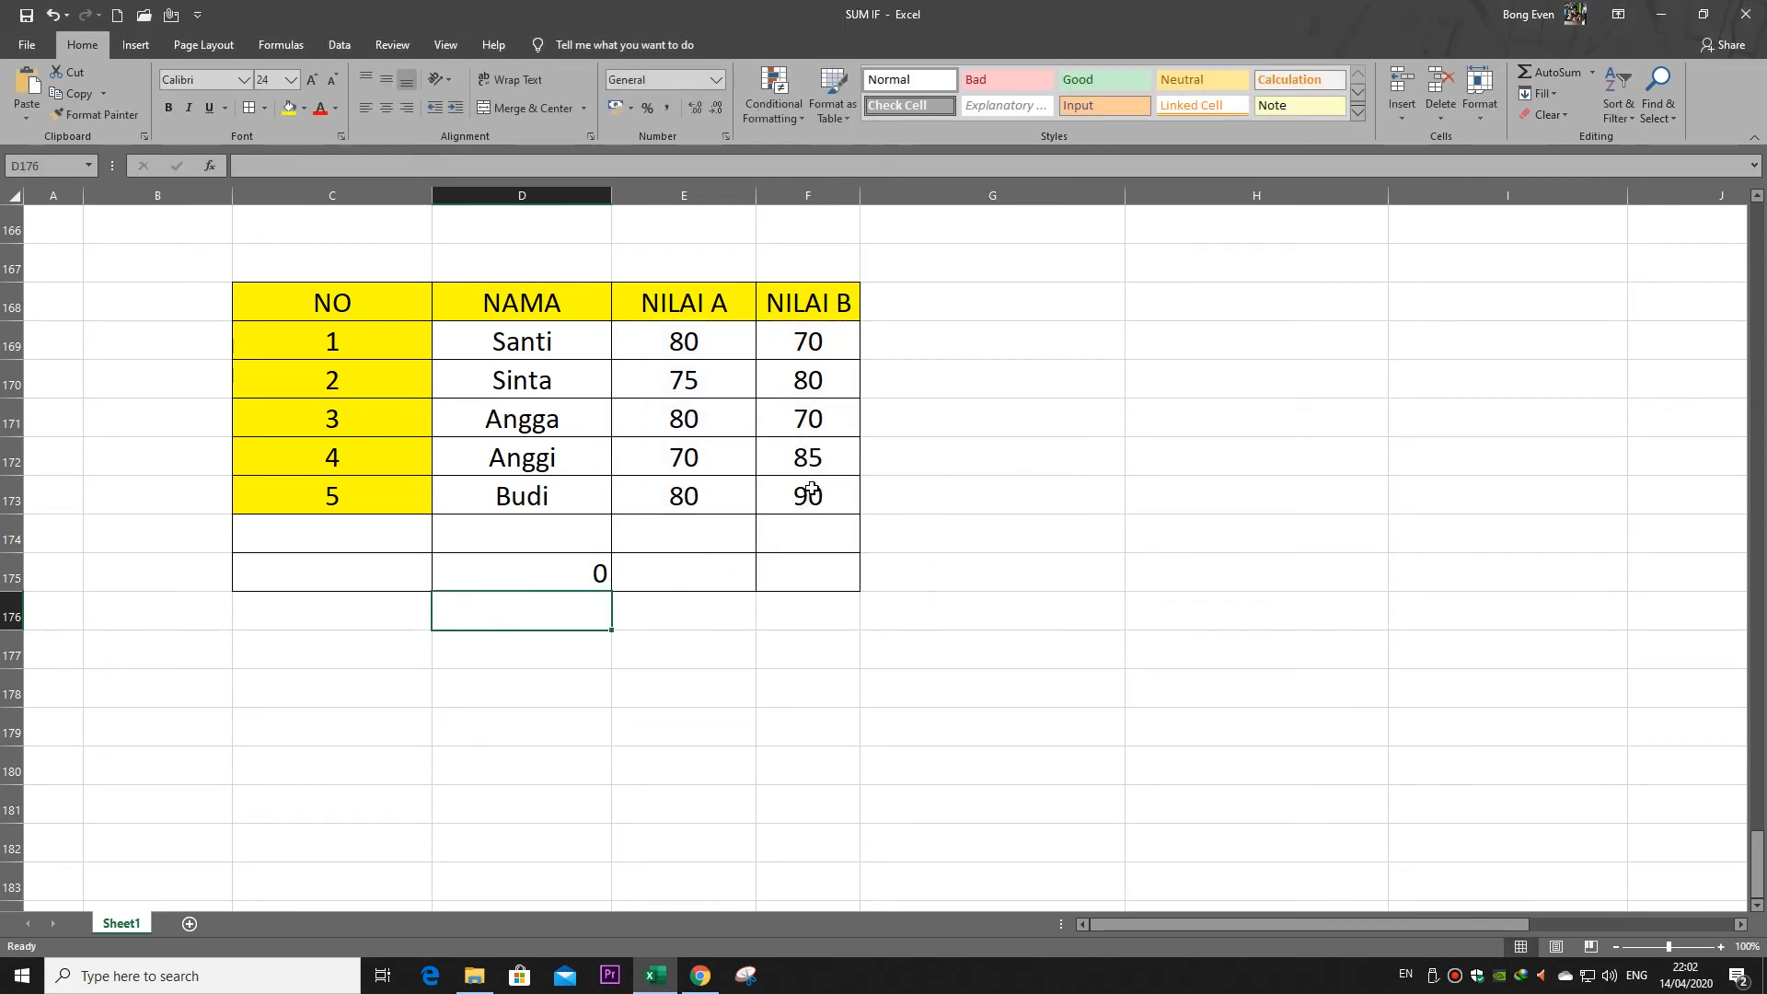
Add the missing closing quotation mark so the second criterion in D175 reads ">70"
double_click(591, 569)
click(904, 572)
key(BackSpace)
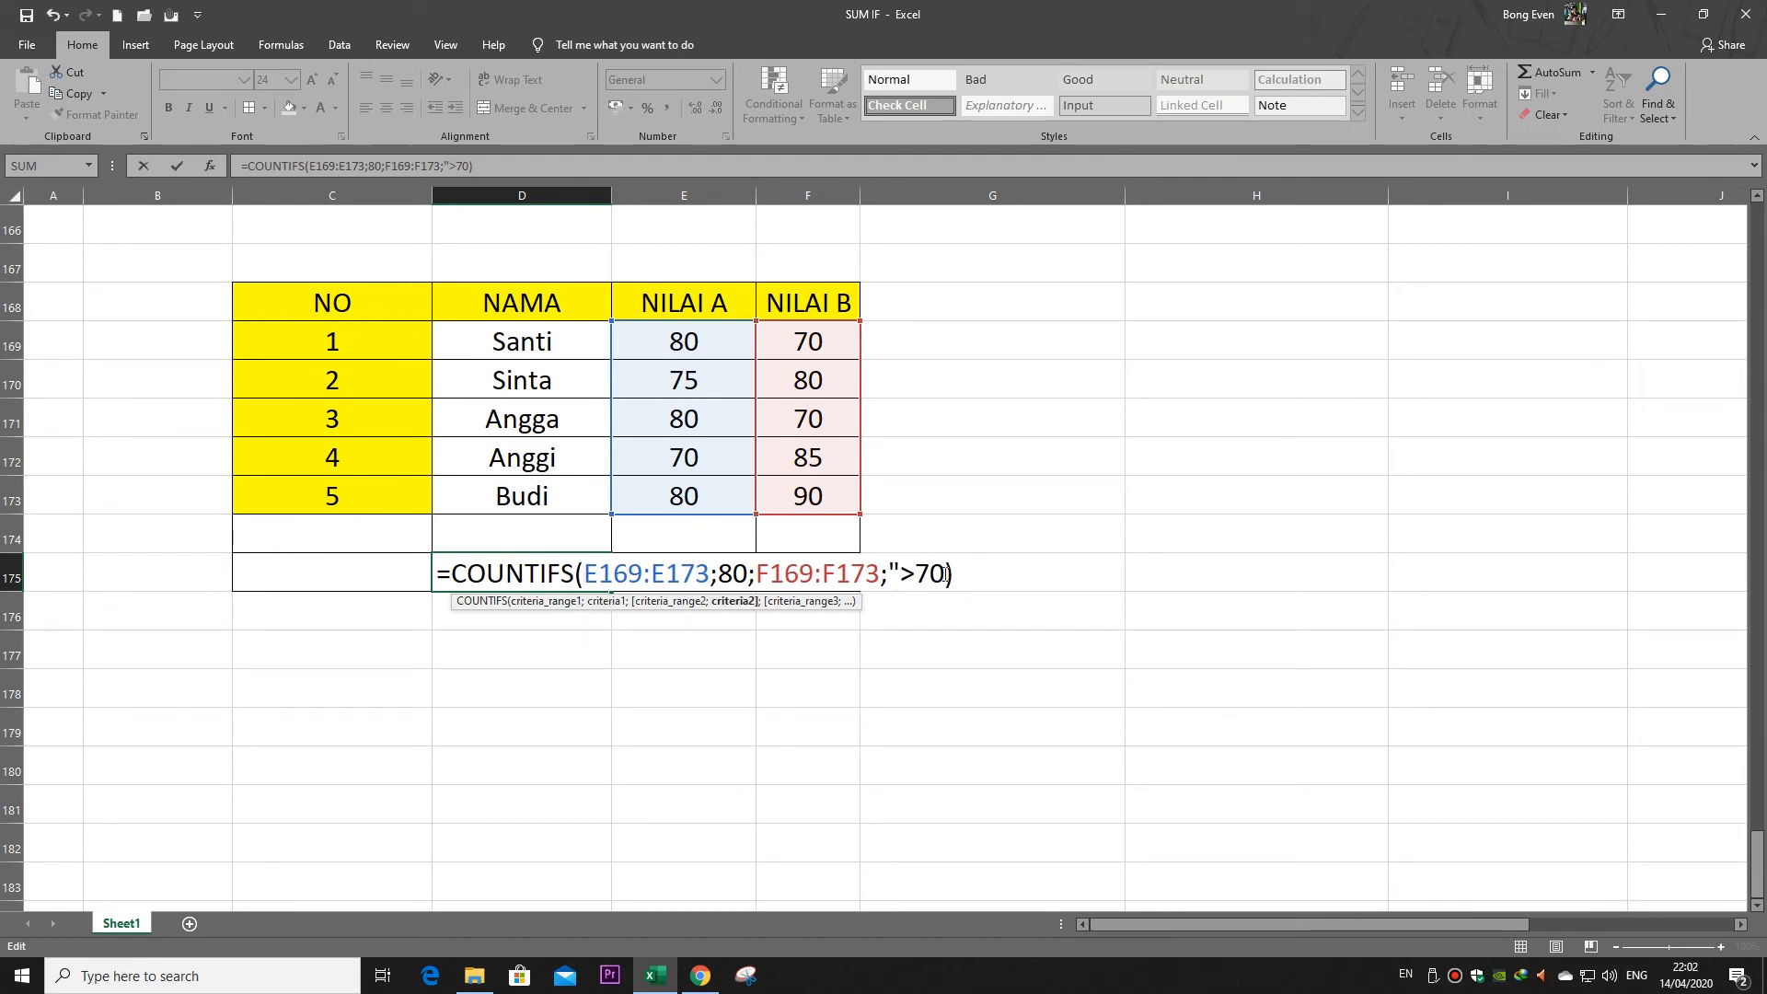
text(")
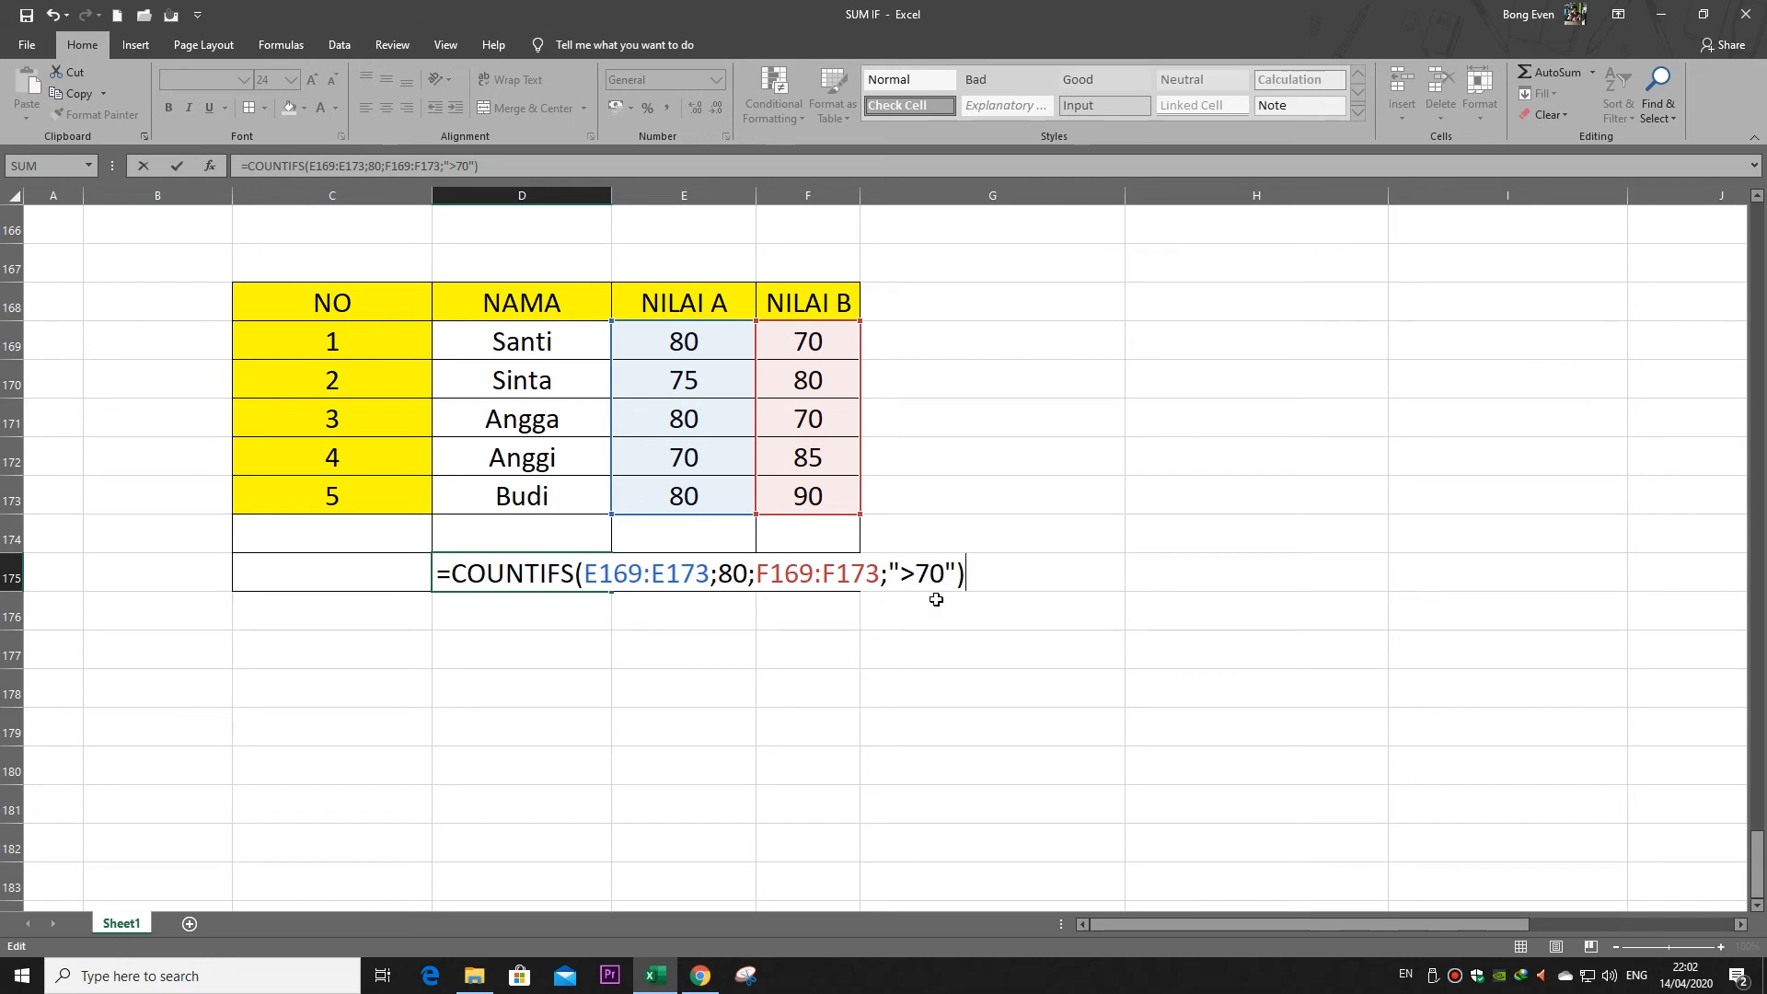
click(891, 573)
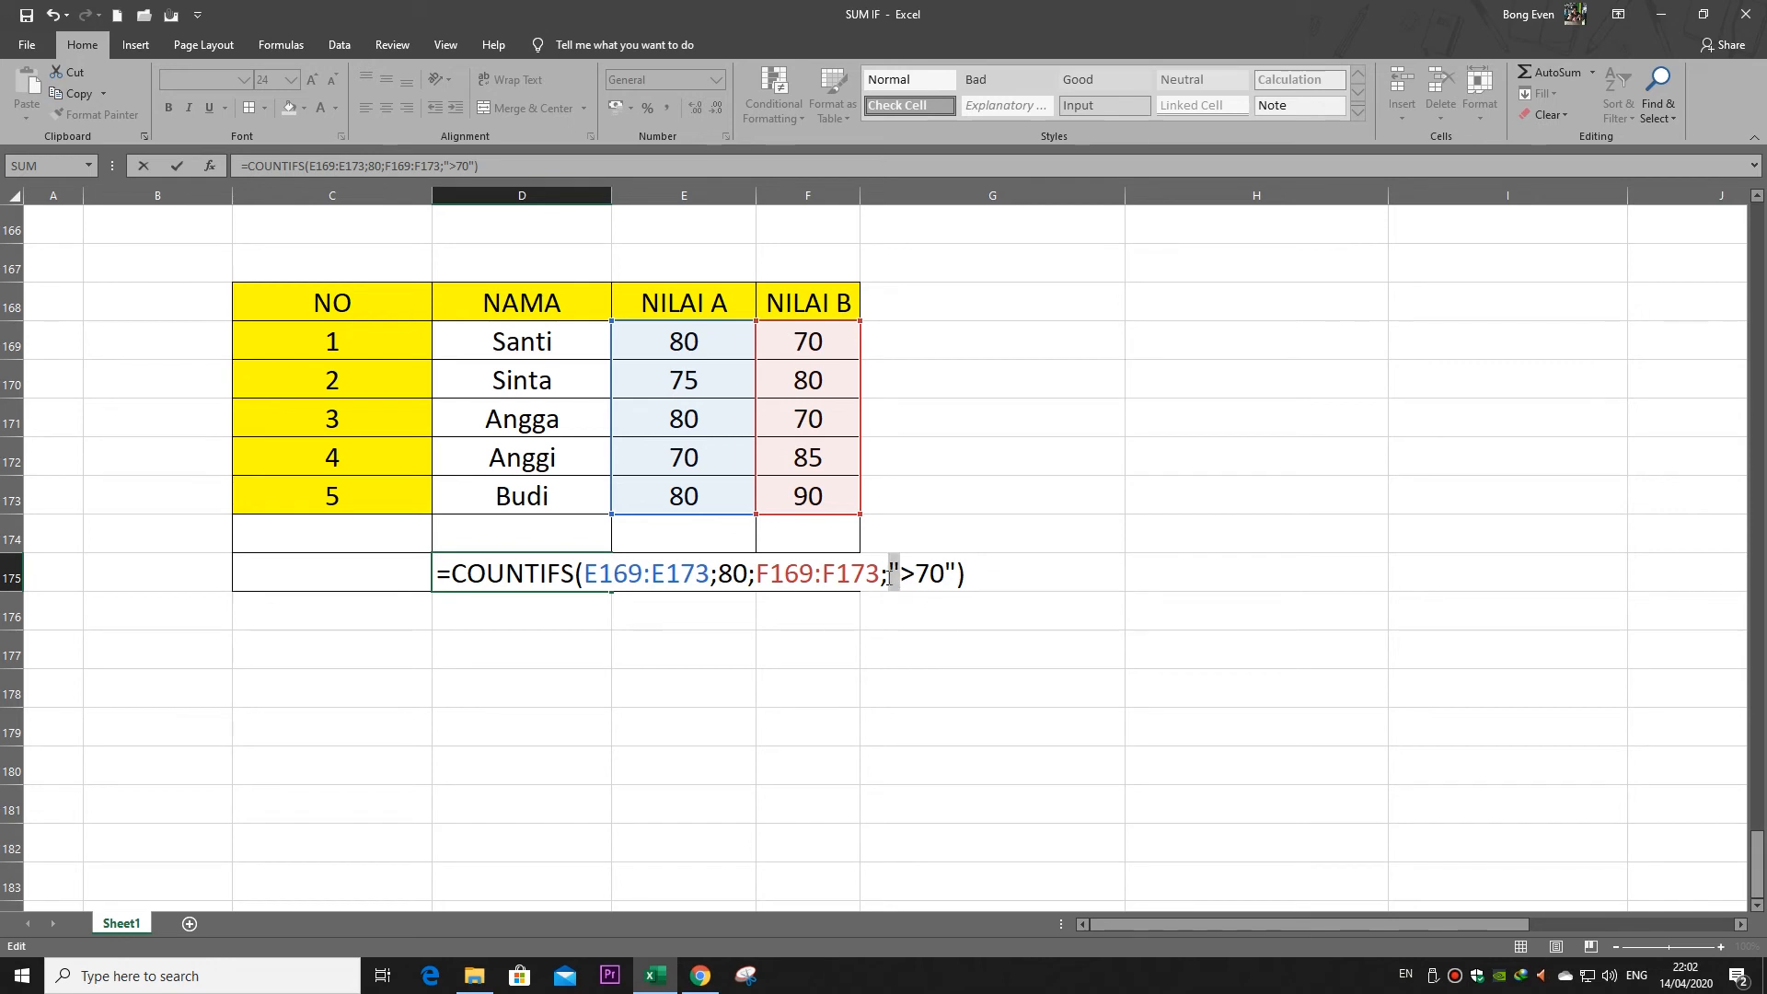
click(975, 577)
key(Return)
Change the second criterion of the COUNTIFS formula in D175 to exactly 70, without the comparison sign and quotation marks
click(555, 585)
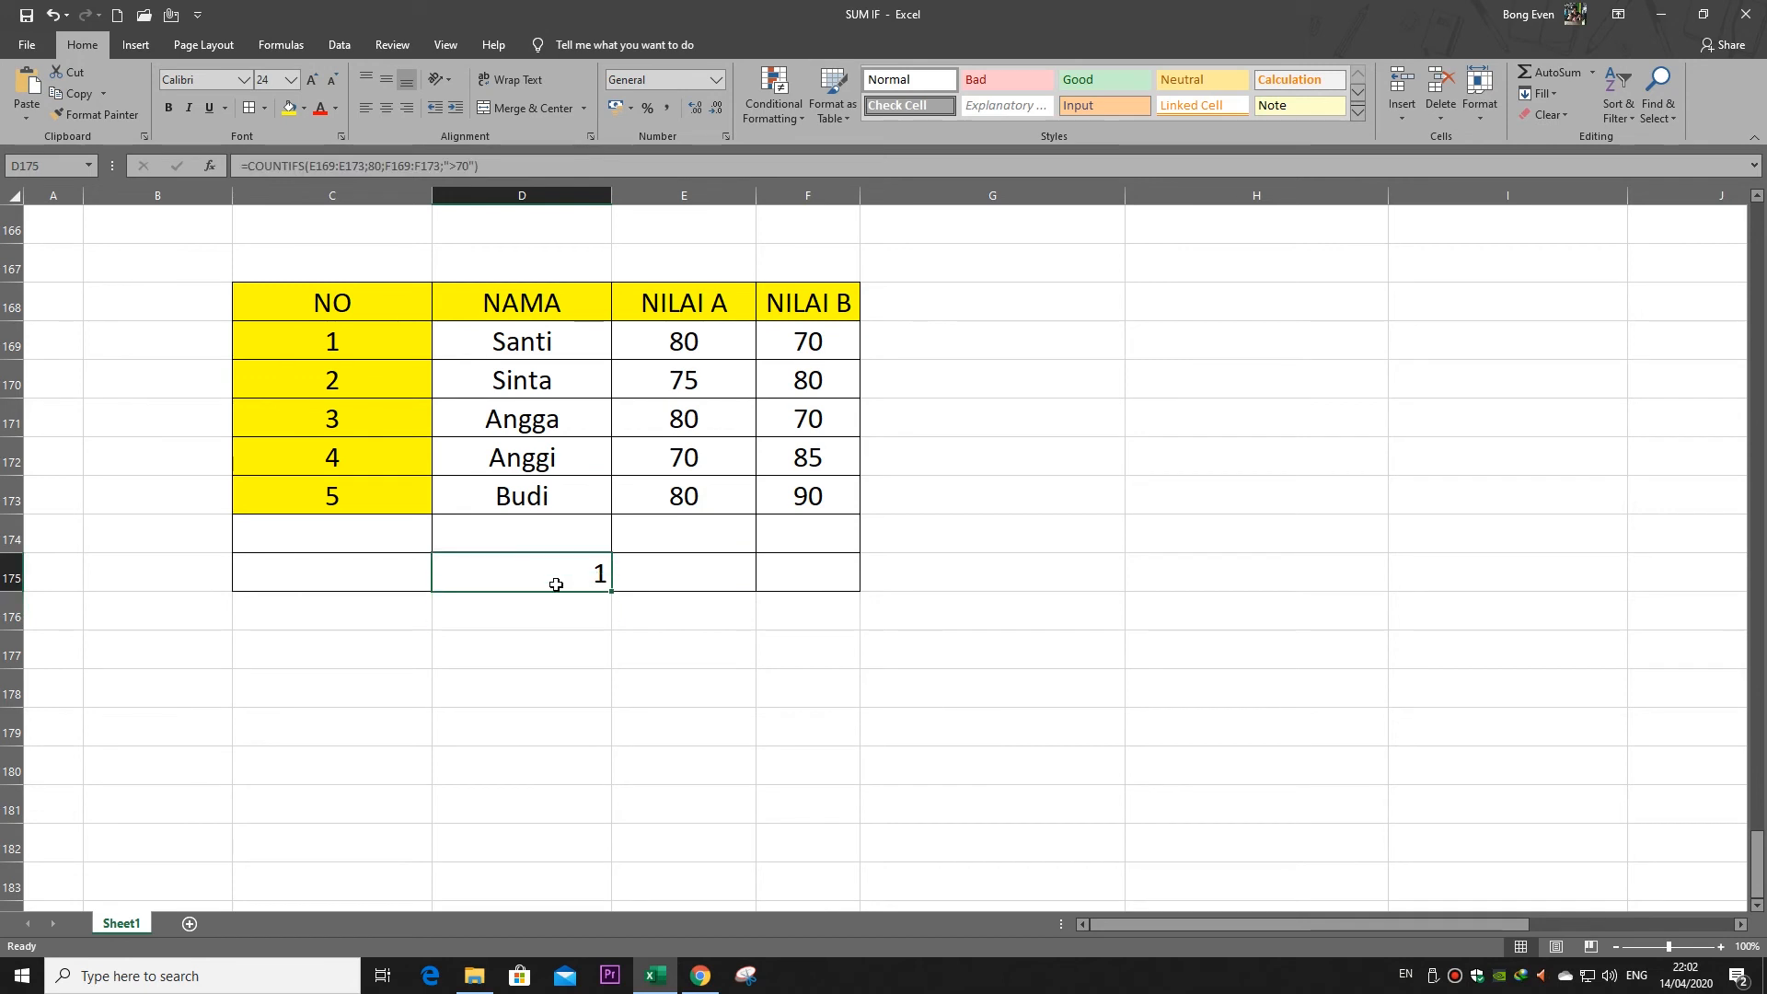
double_click(568, 583)
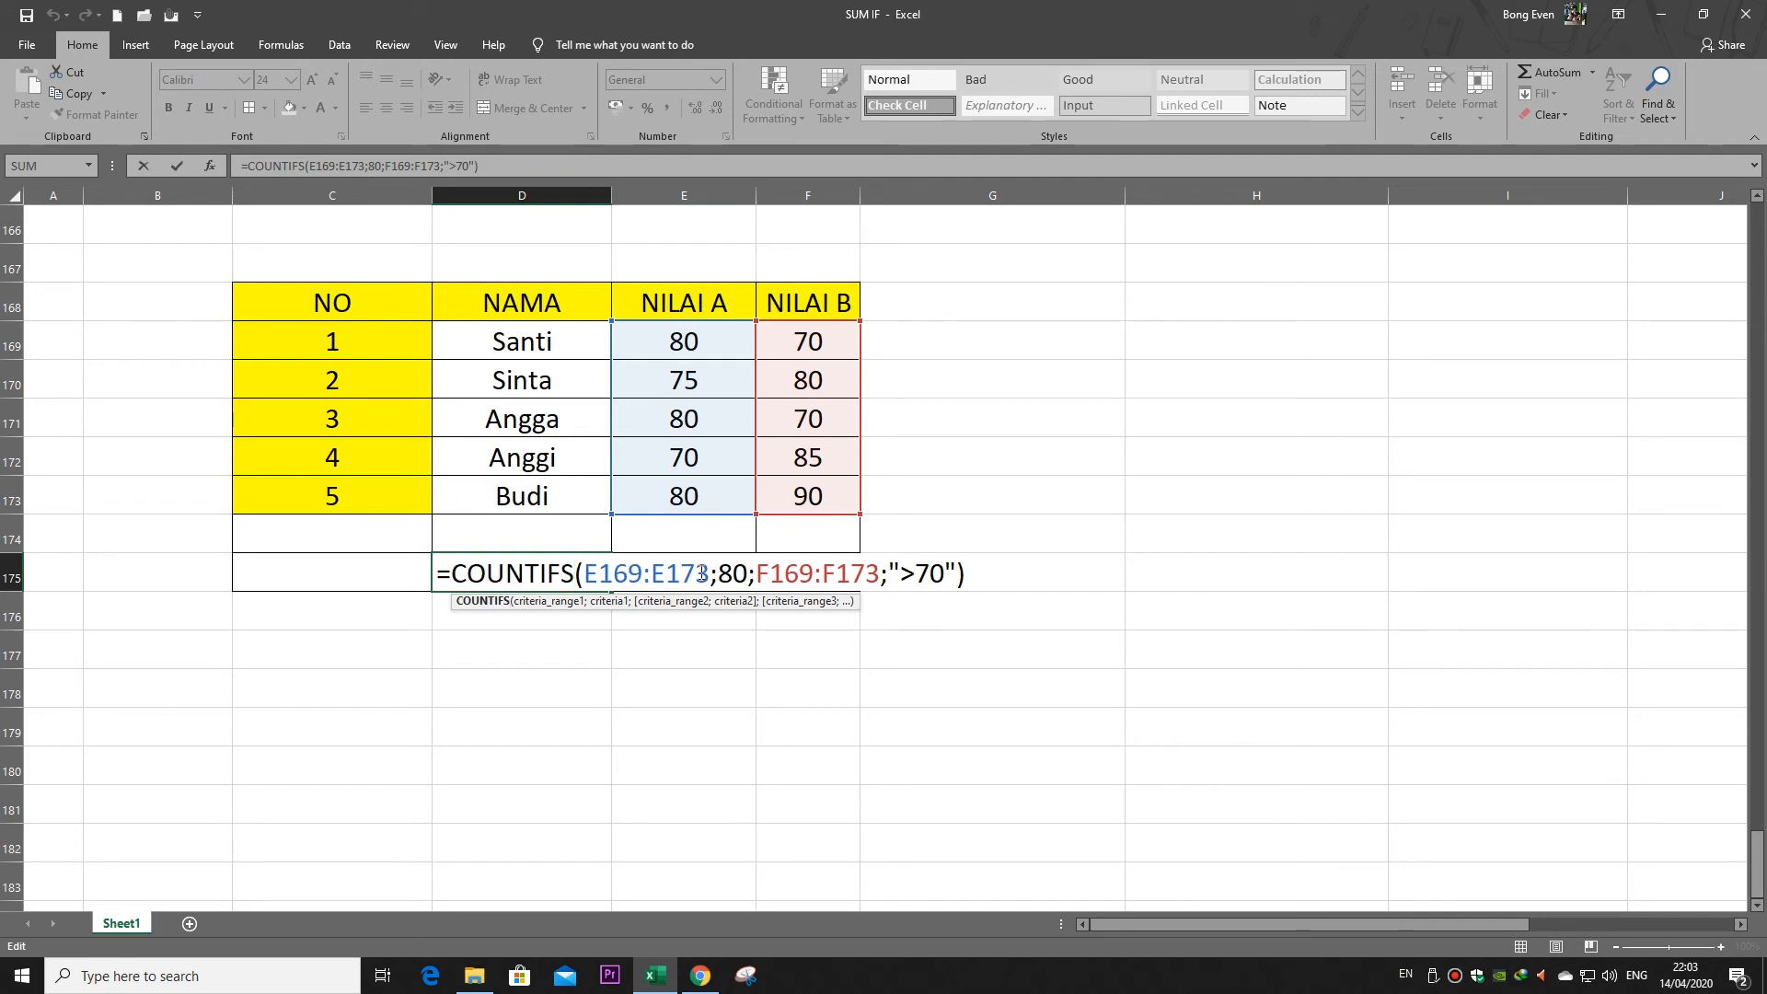
click(912, 575)
key(BackSpace)
key(BackSpace)
click(930, 574)
key(BackSpace)
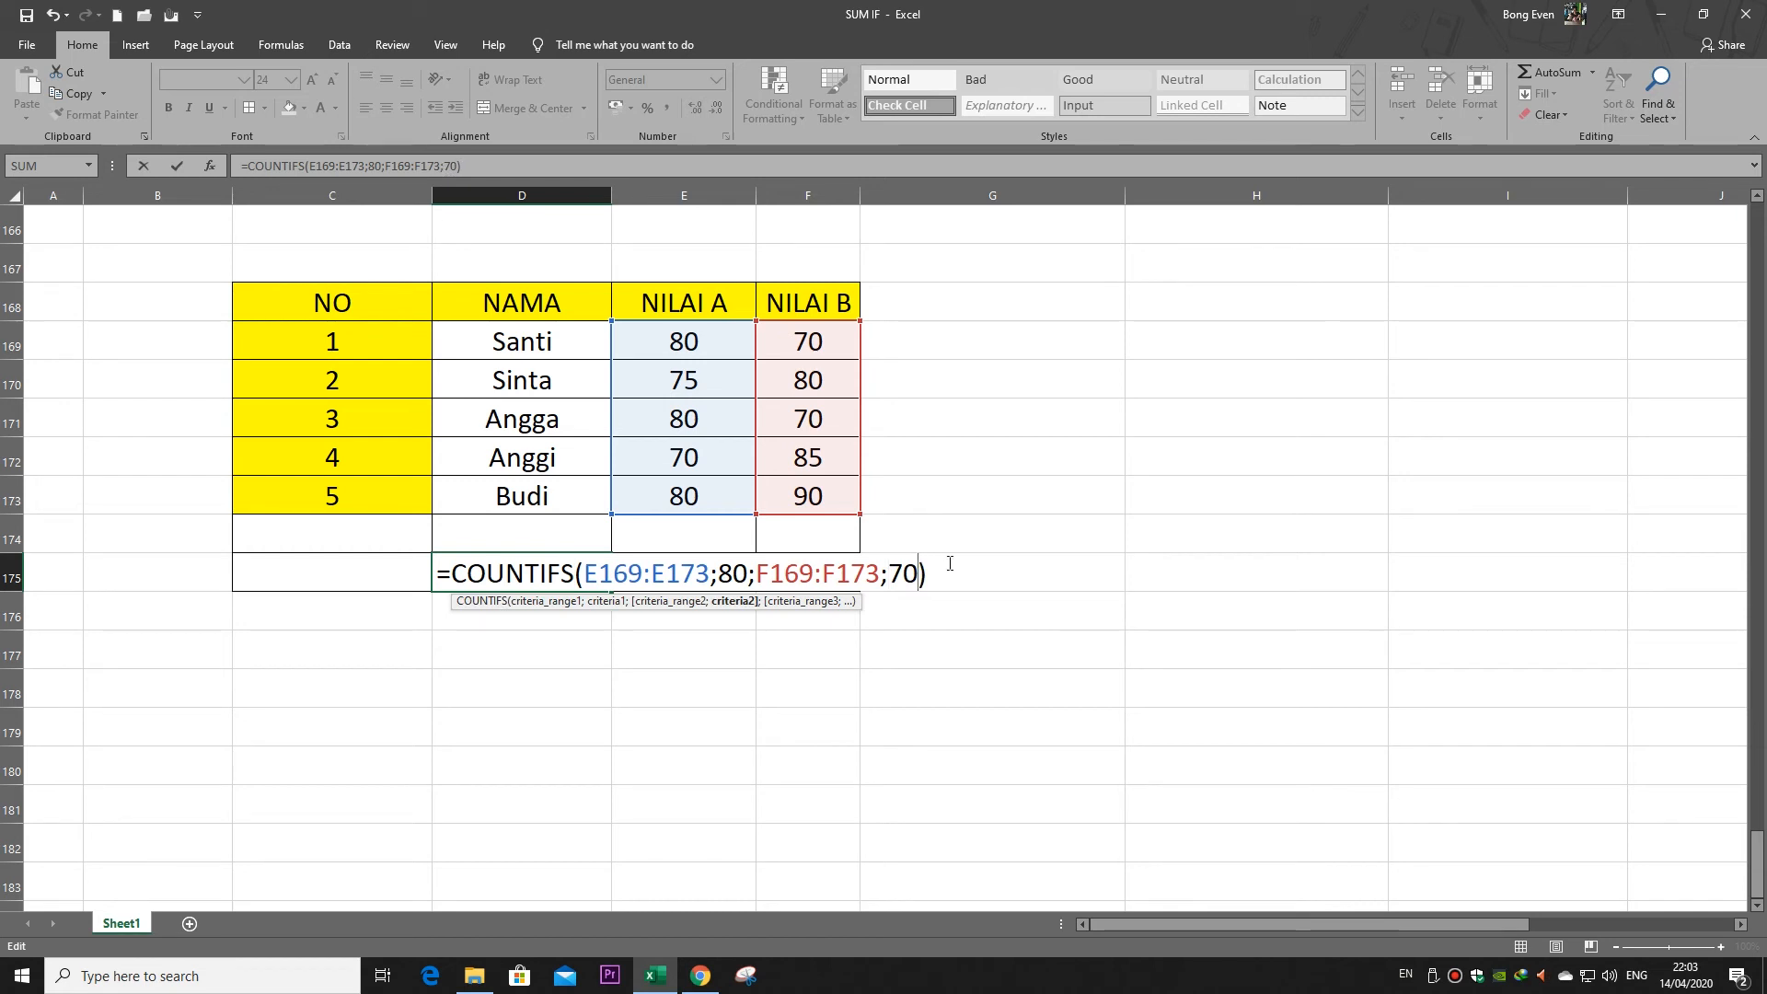
key(Return)
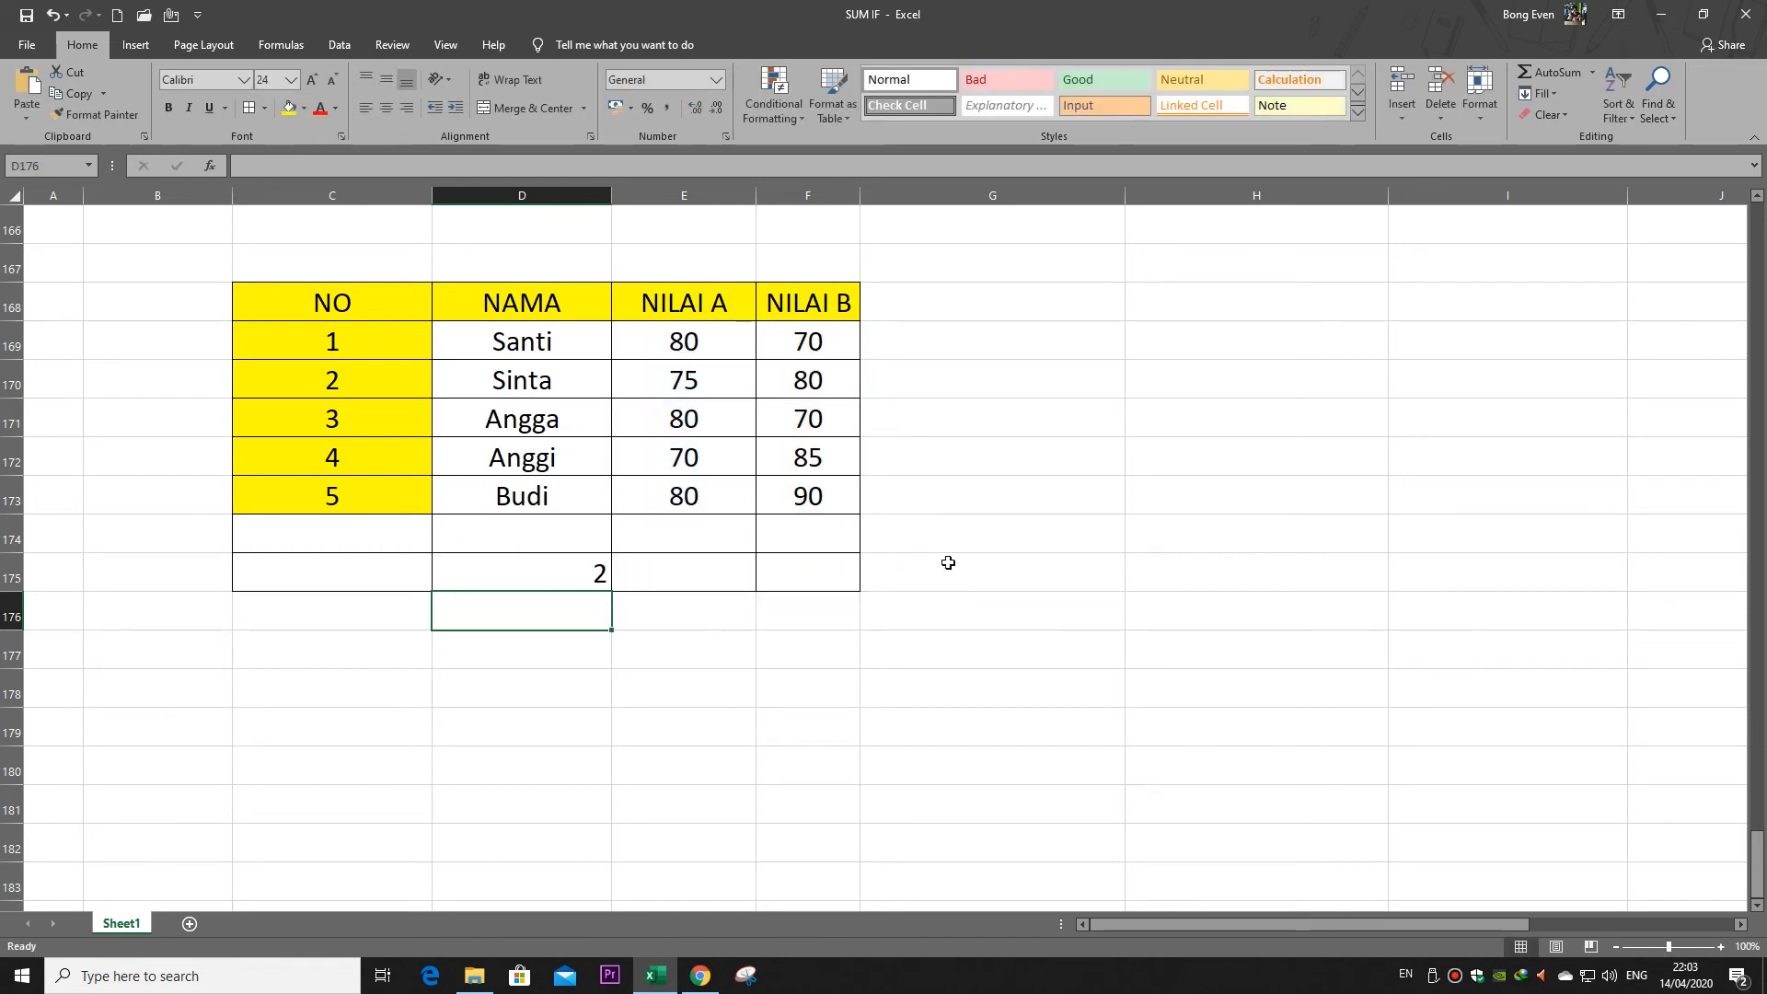
Check the COUNTIFS result in D175 against the NILAI A and NILAI B scores in table rows 1 and 3
click(568, 575)
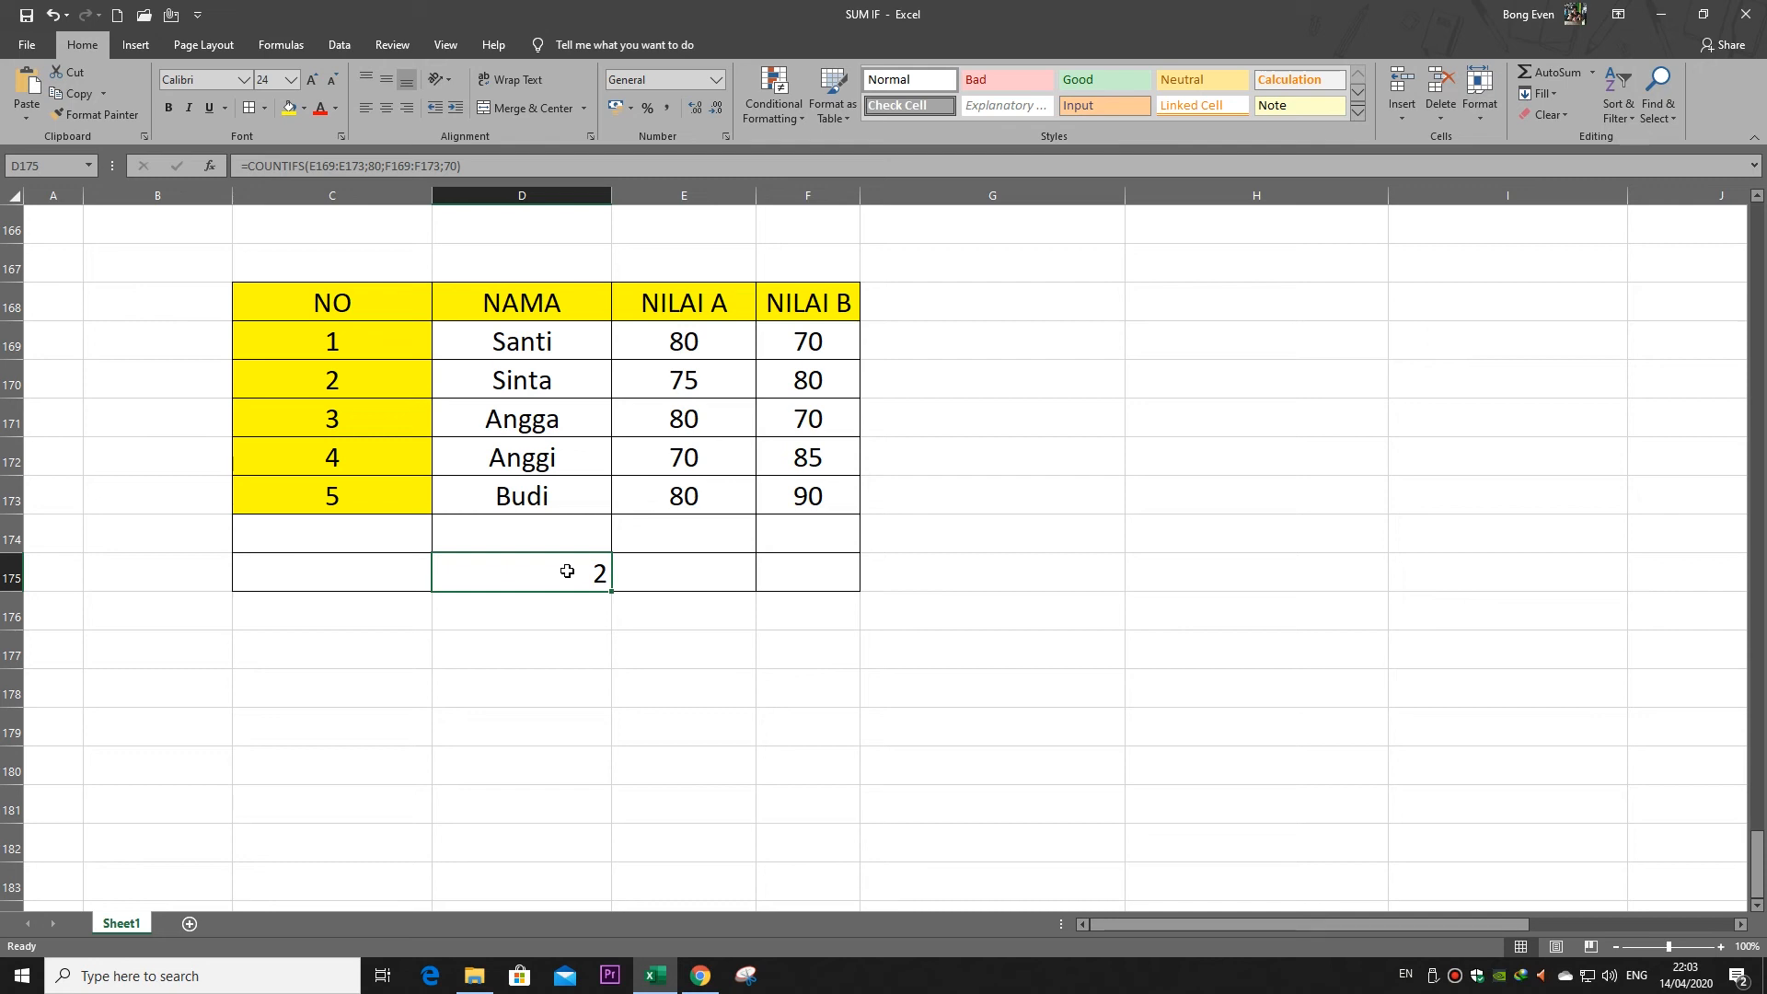
click(702, 343)
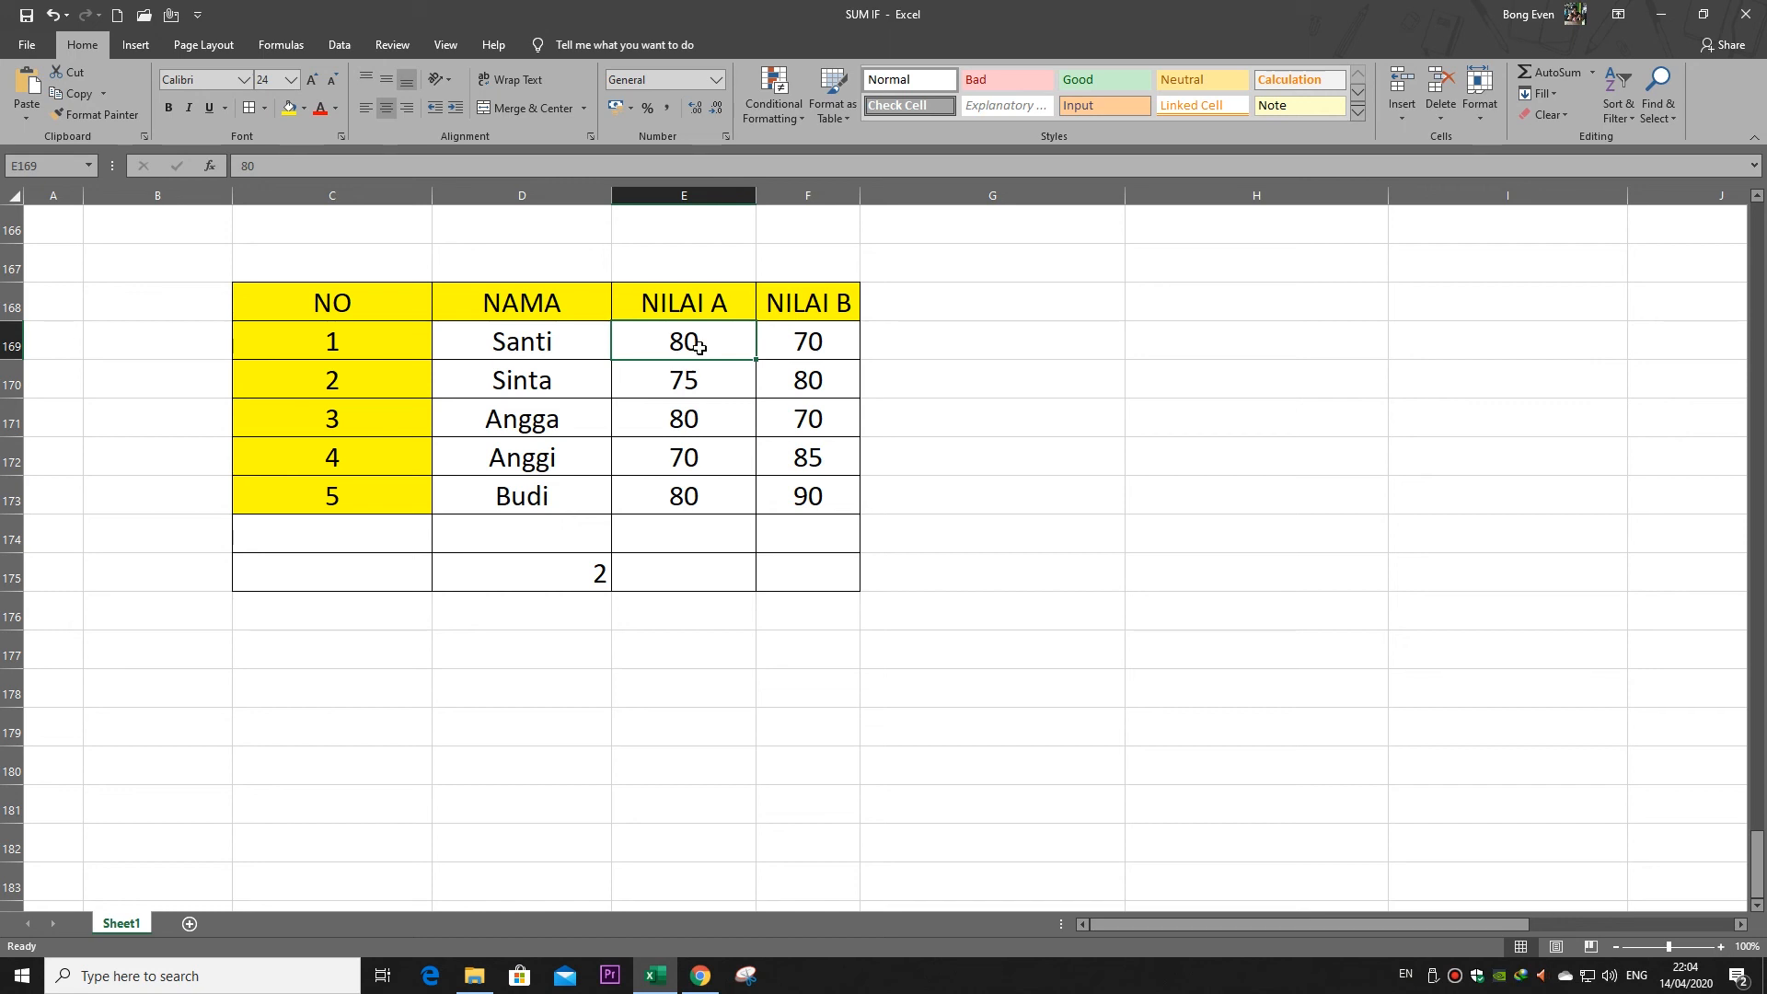
click(580, 346)
click(582, 416)
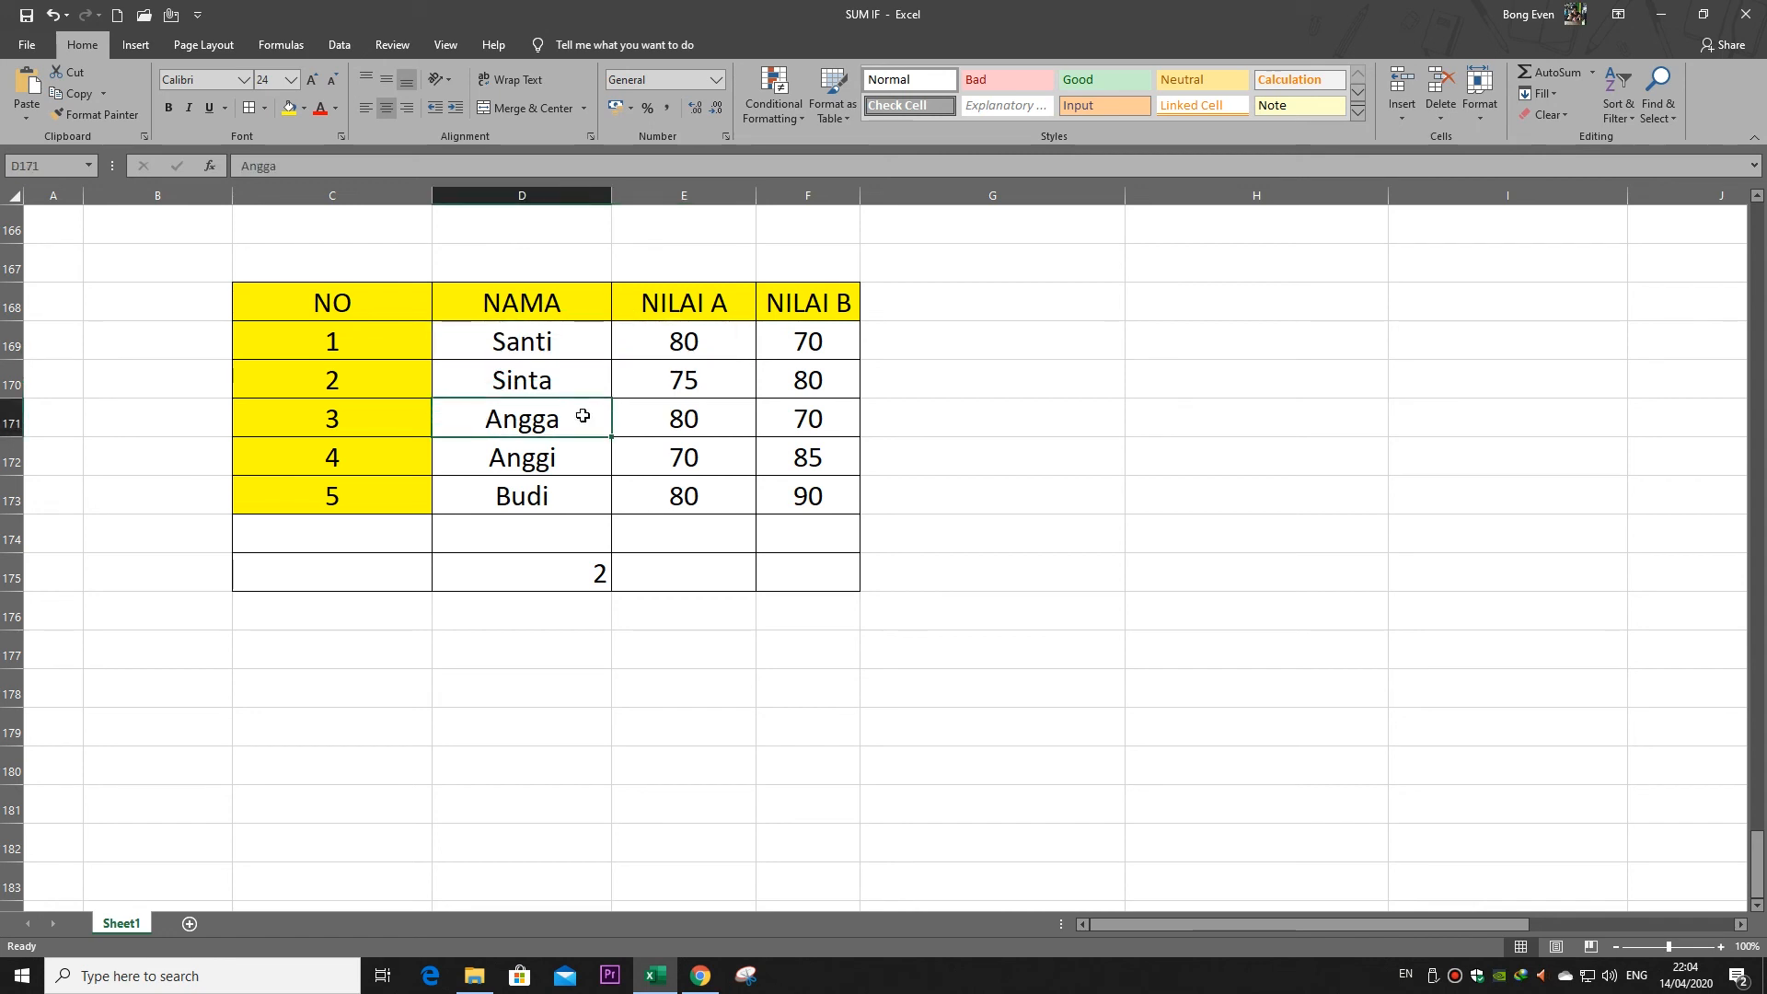
drag(688, 347, 809, 348)
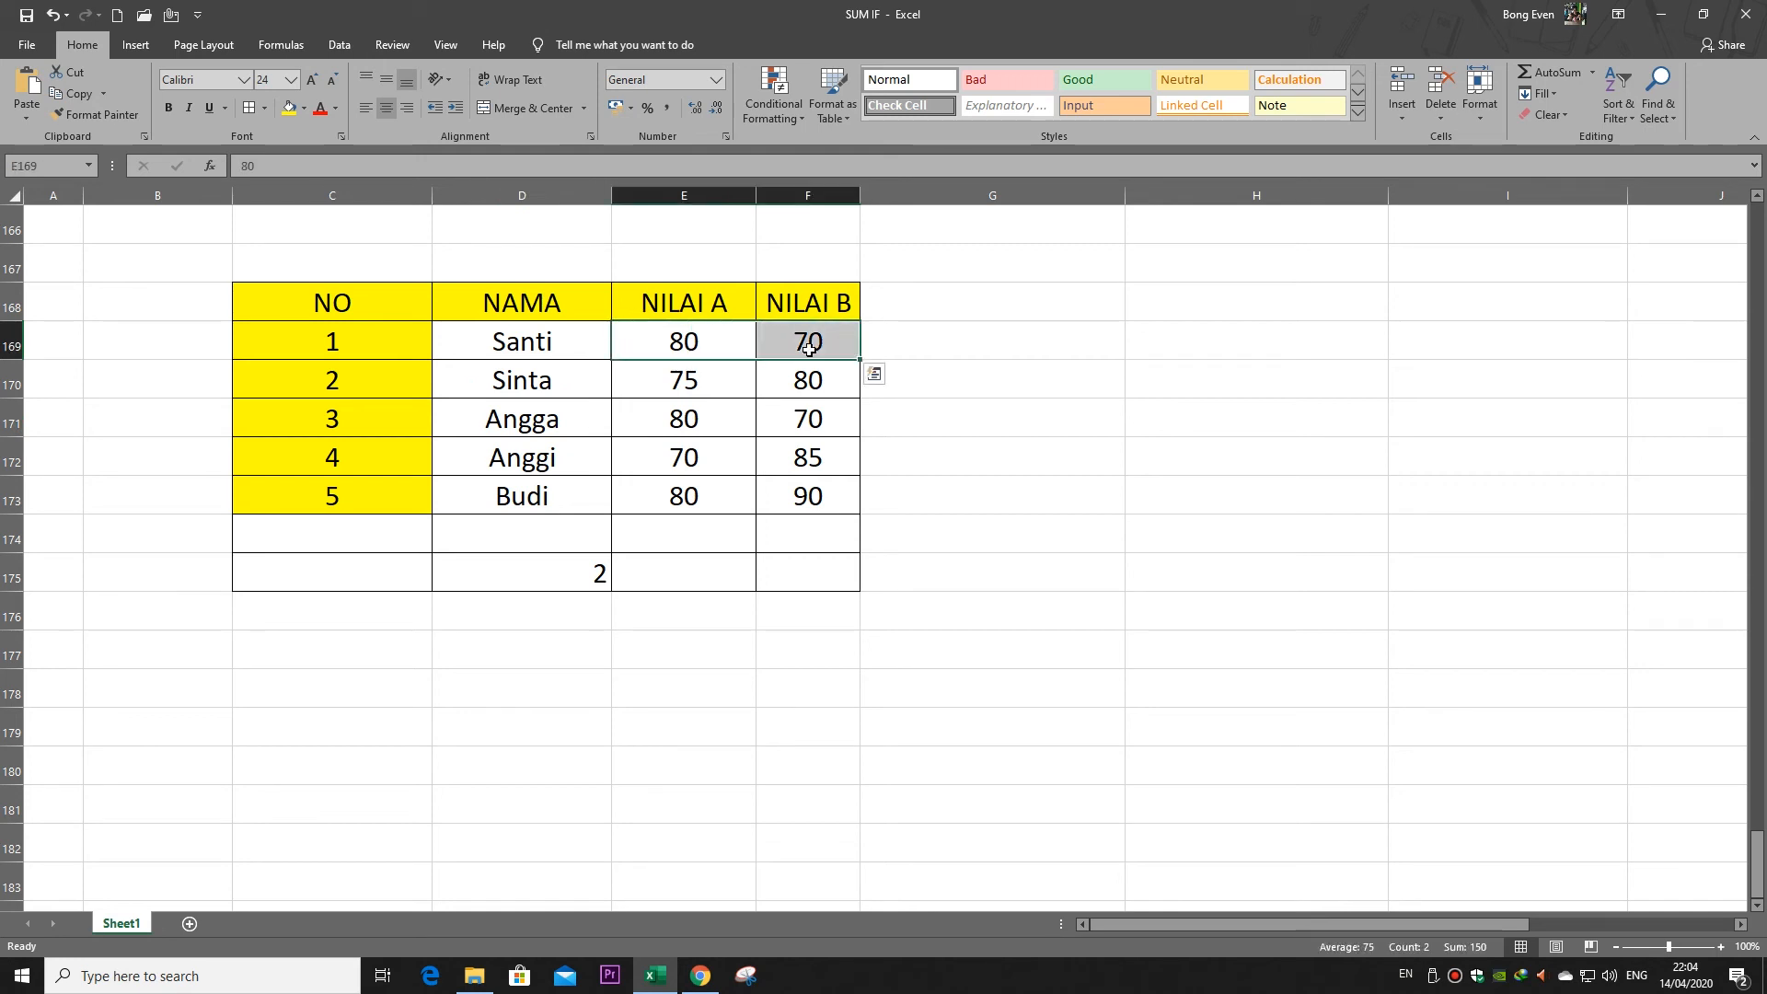
click(690, 423)
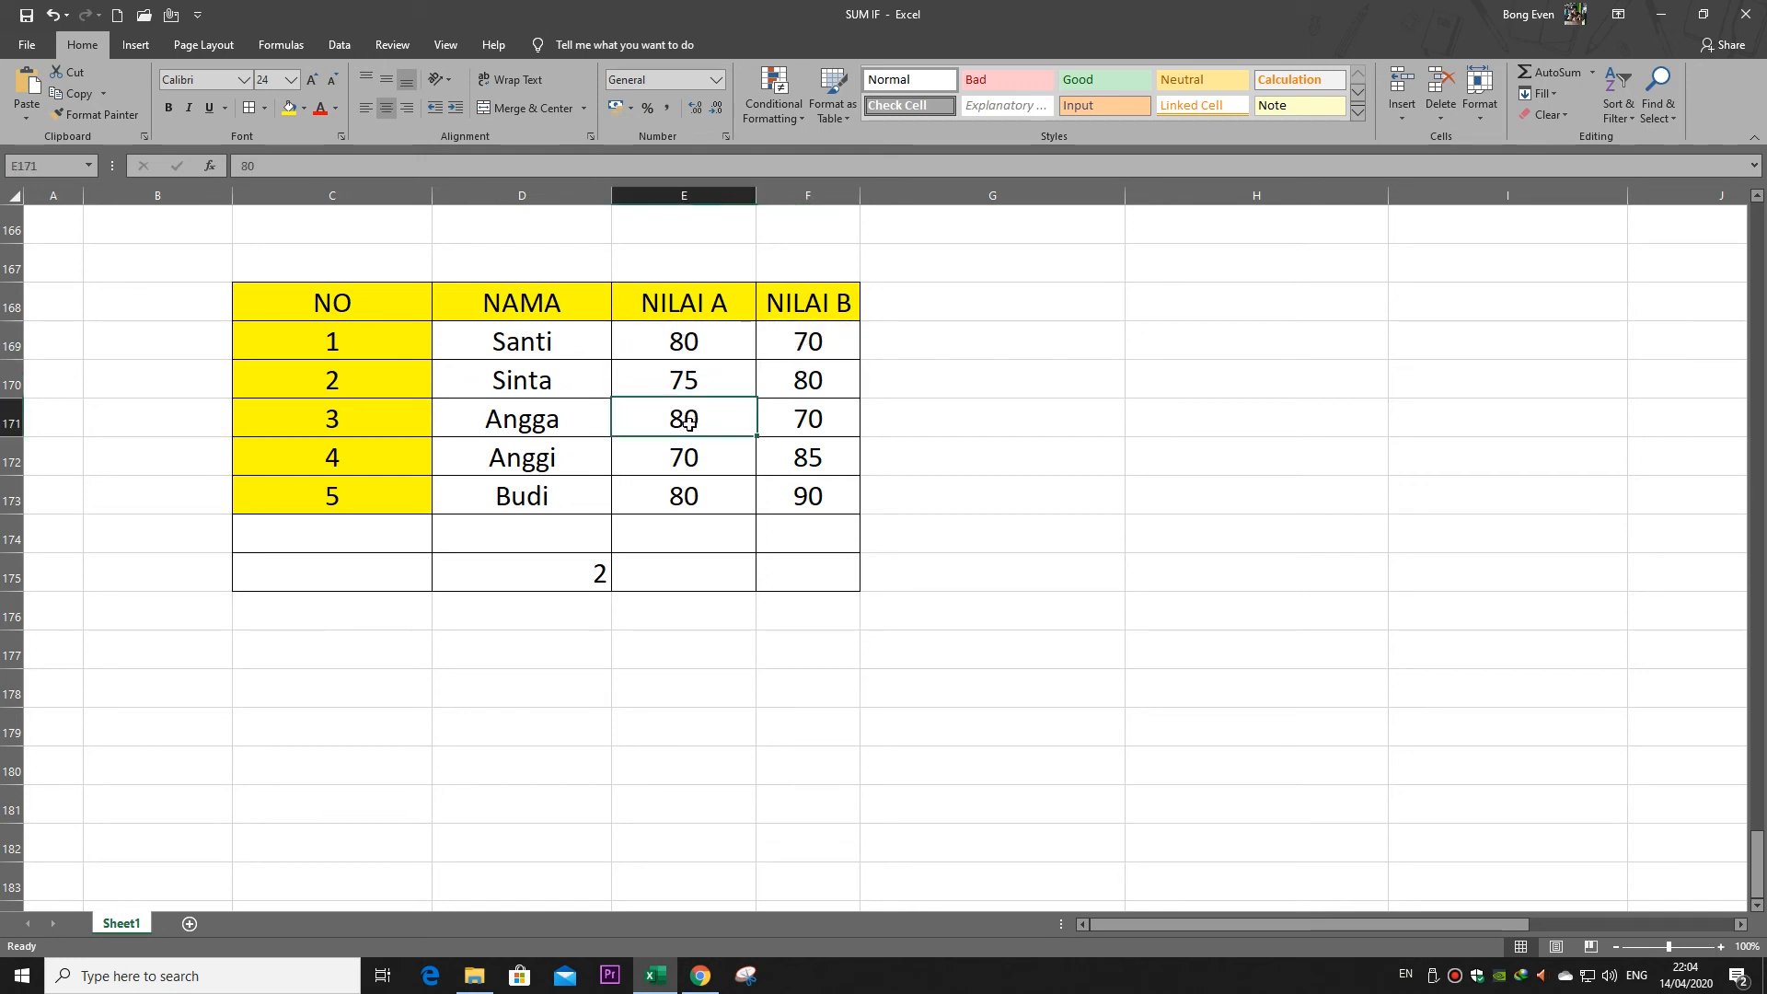
Compare the NILAI A and NILAI B scores in table rows 3 and 5 with the two criteria of the COUNTIFS formula in D175
click(788, 416)
shift+click(724, 415)
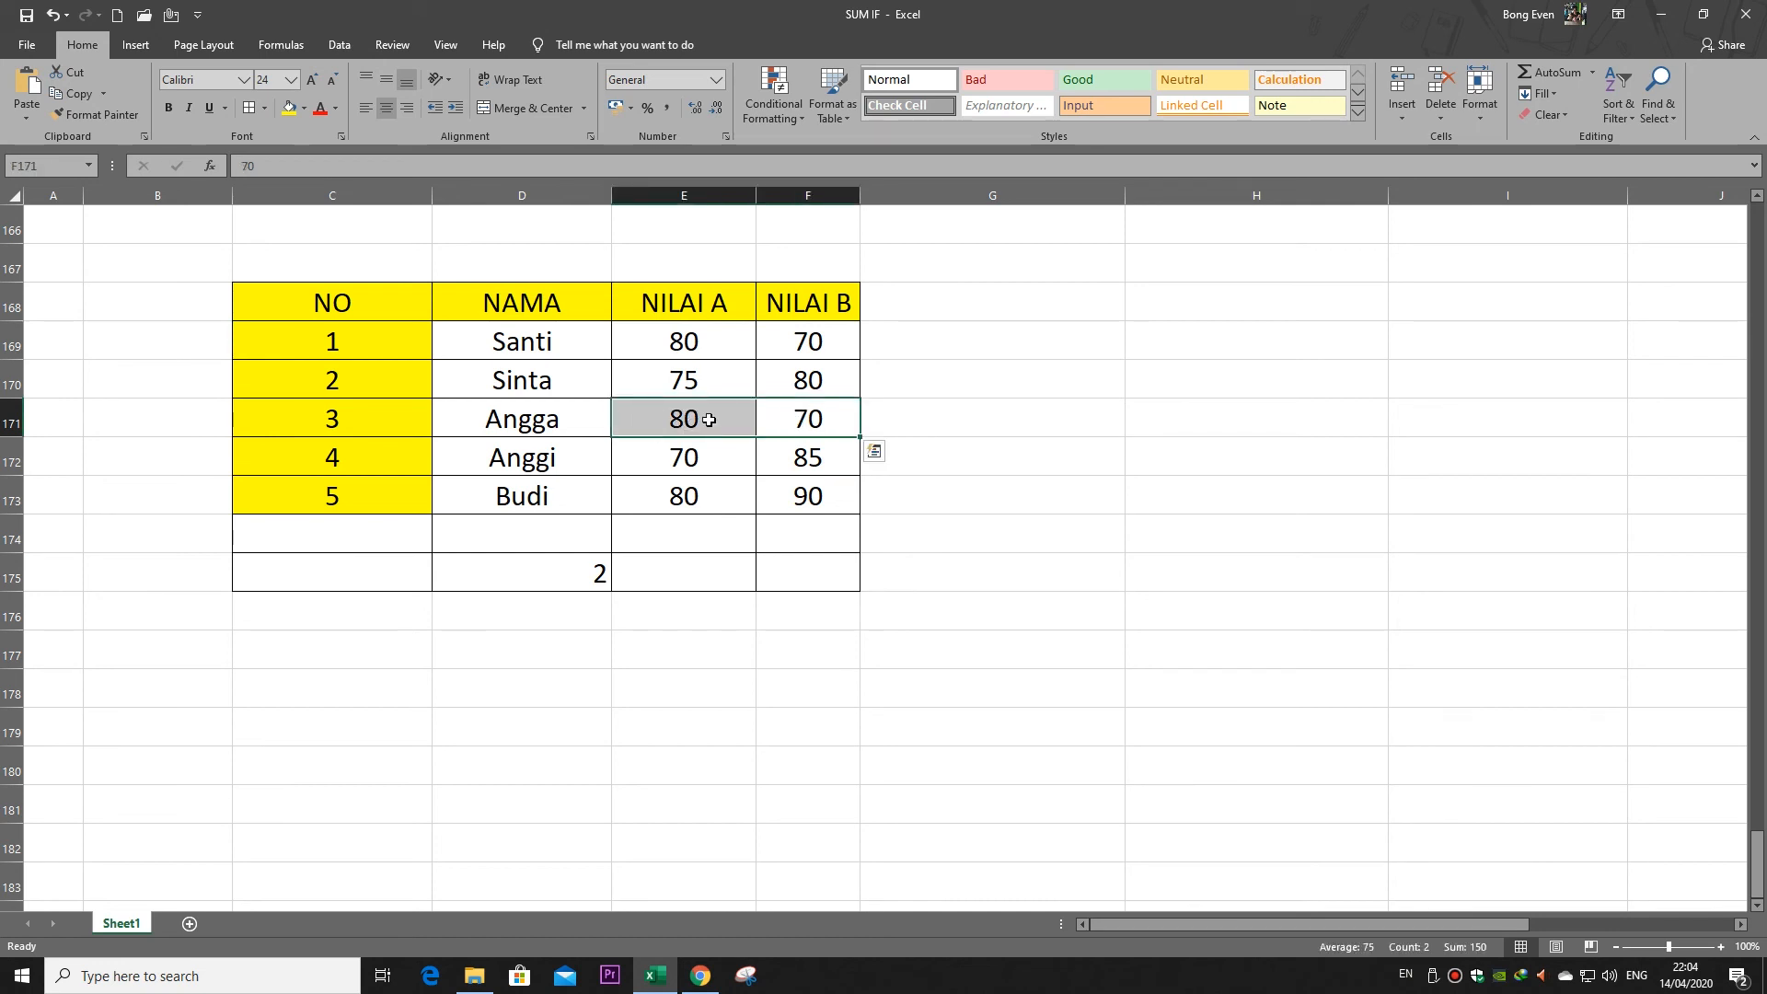
click(409, 498)
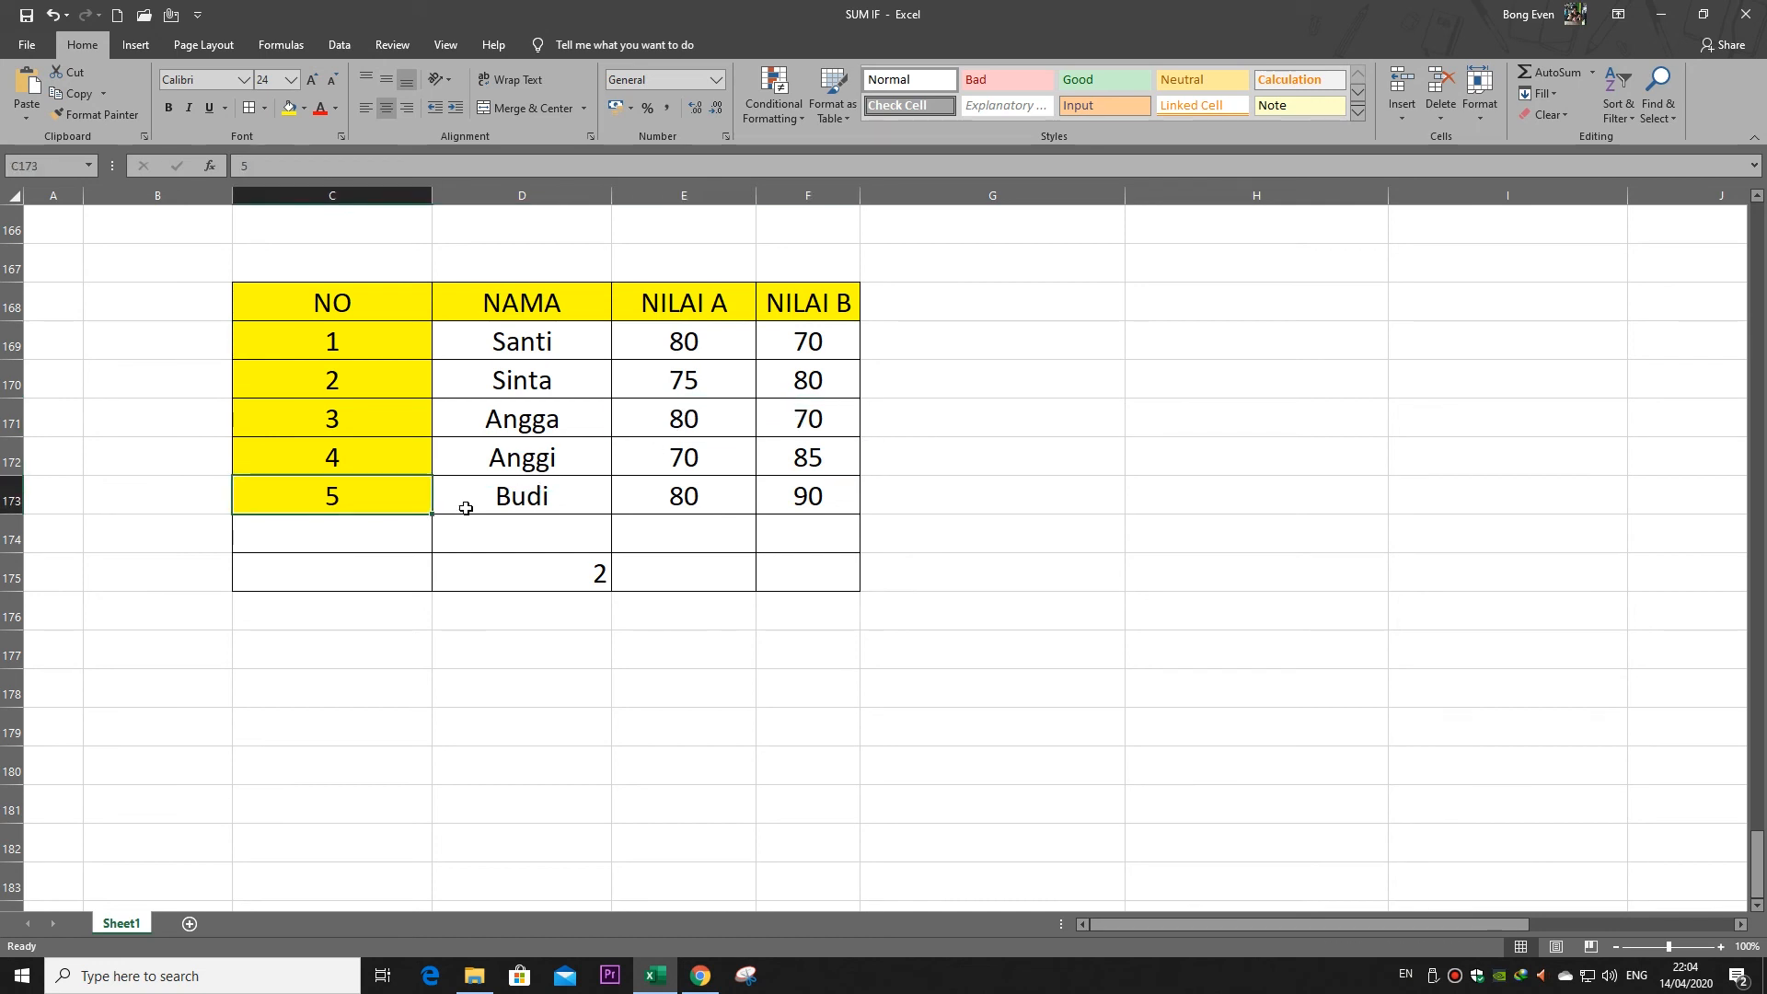
click(680, 498)
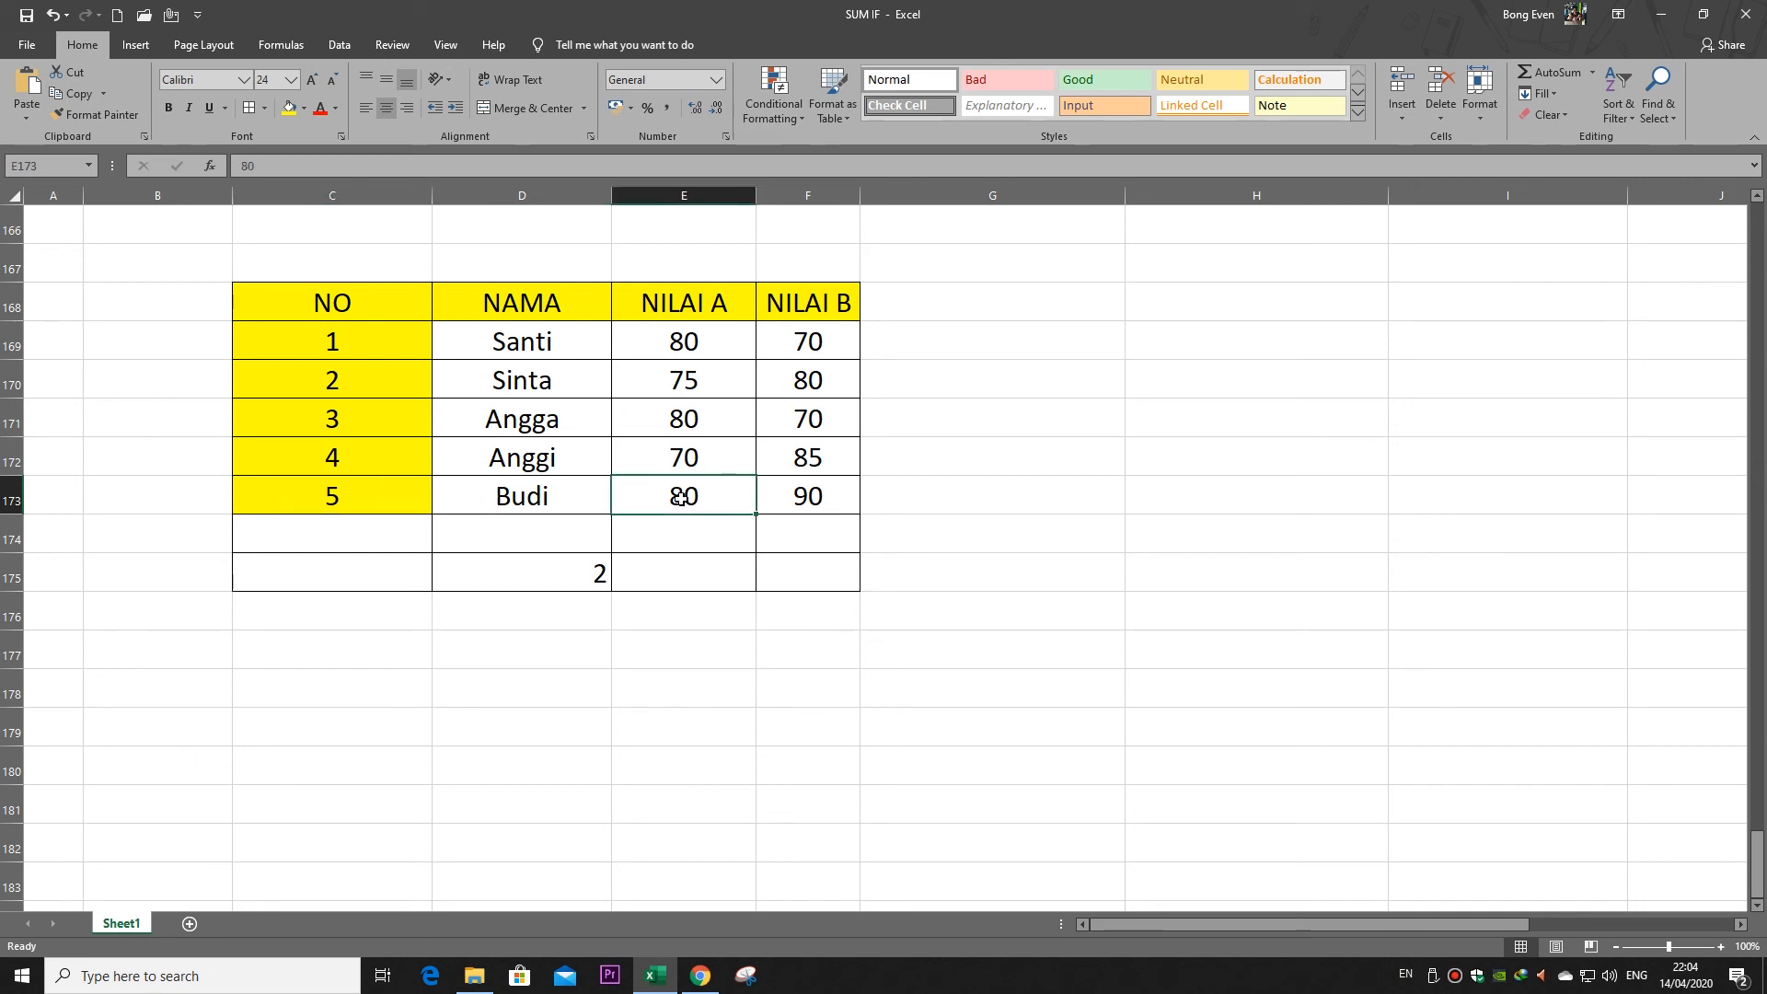
click(814, 497)
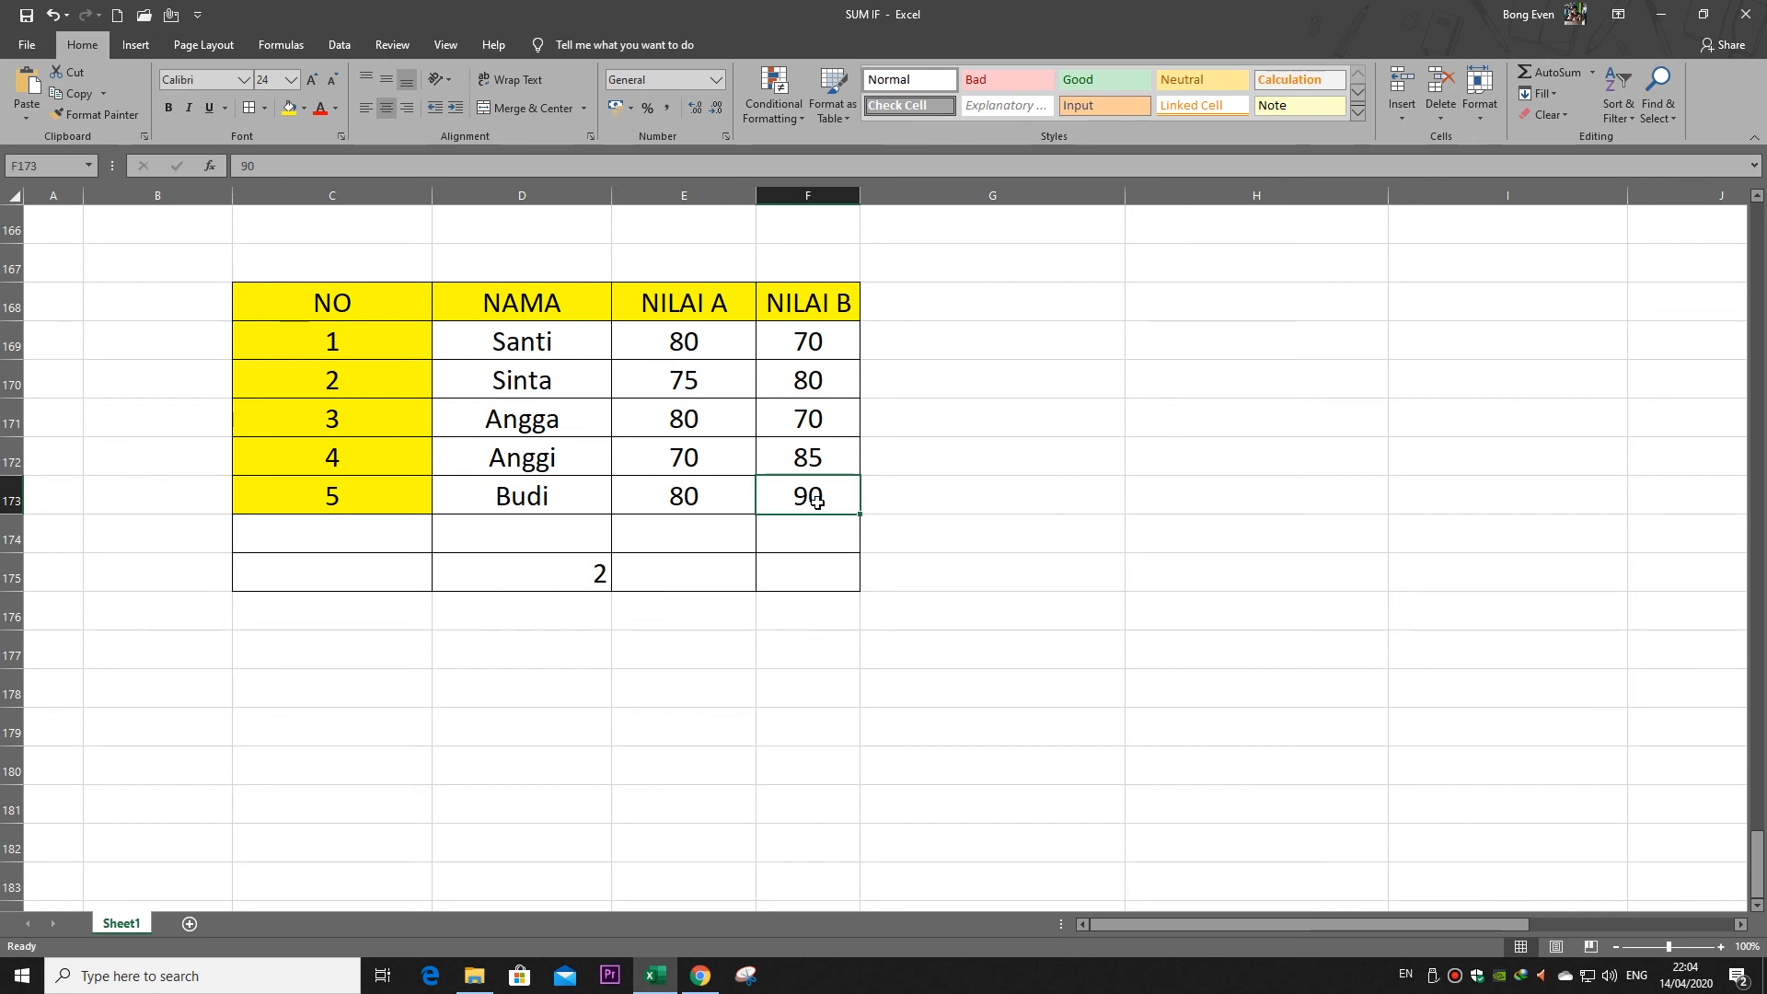
click(566, 578)
double_click(575, 576)
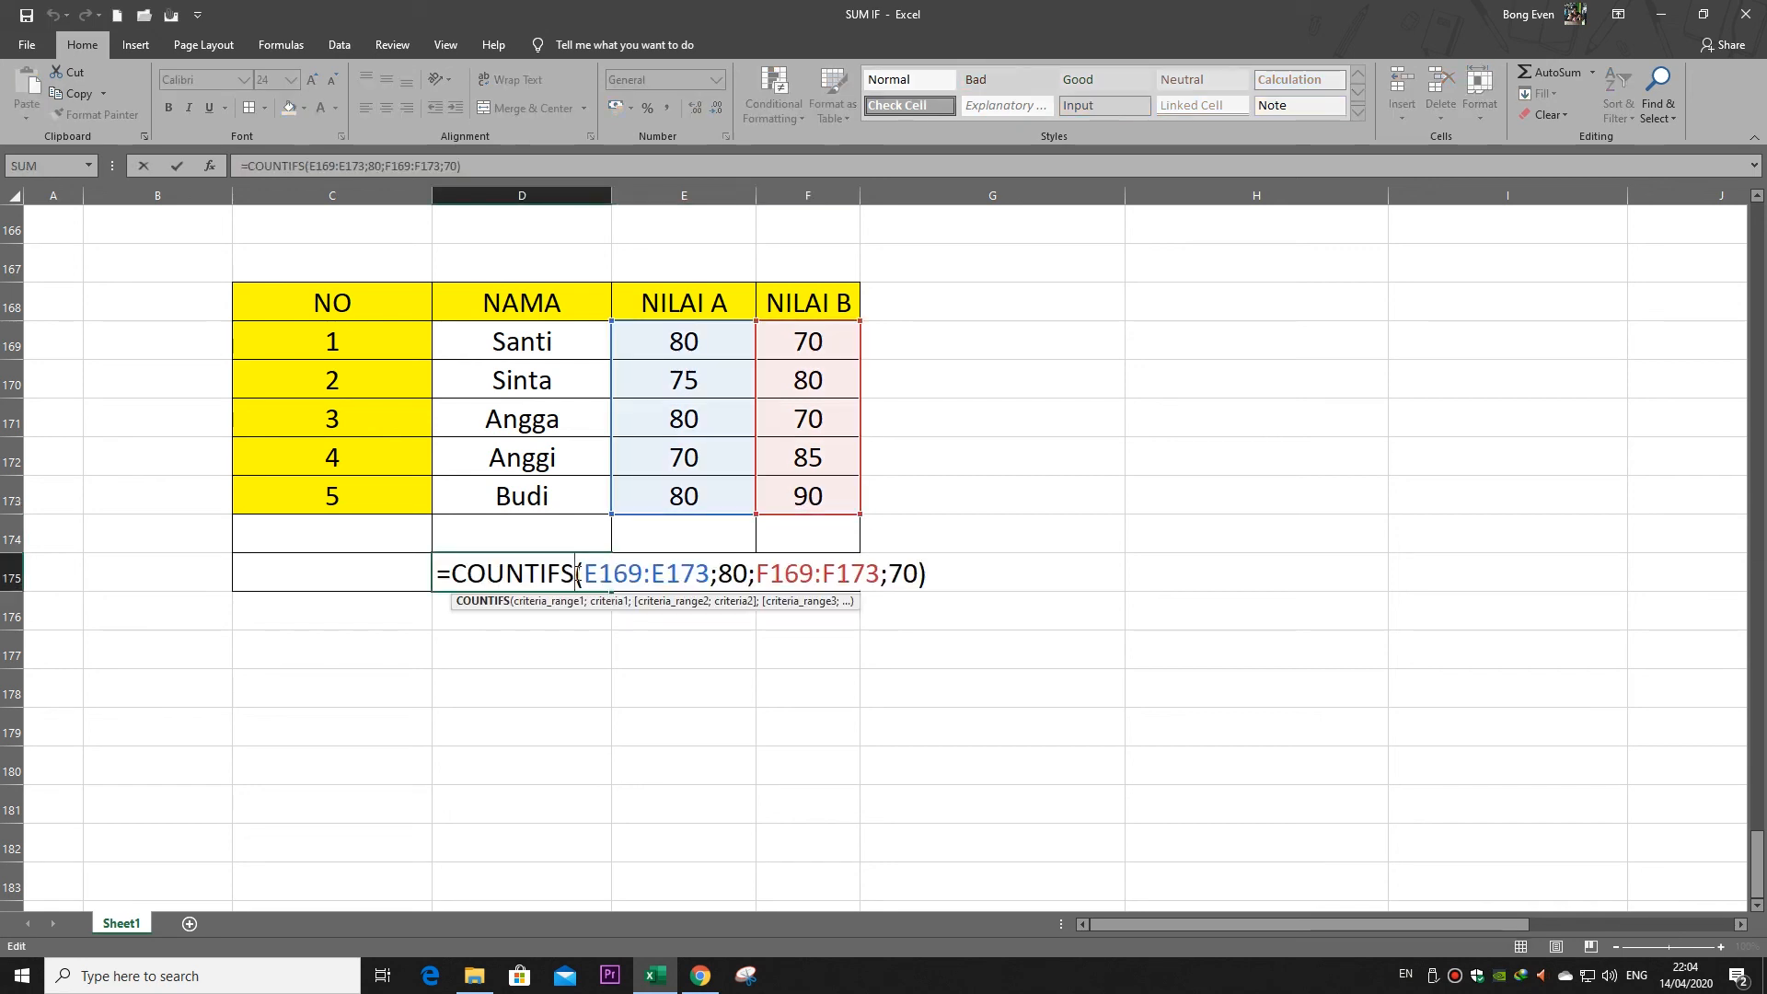
double_click(725, 574)
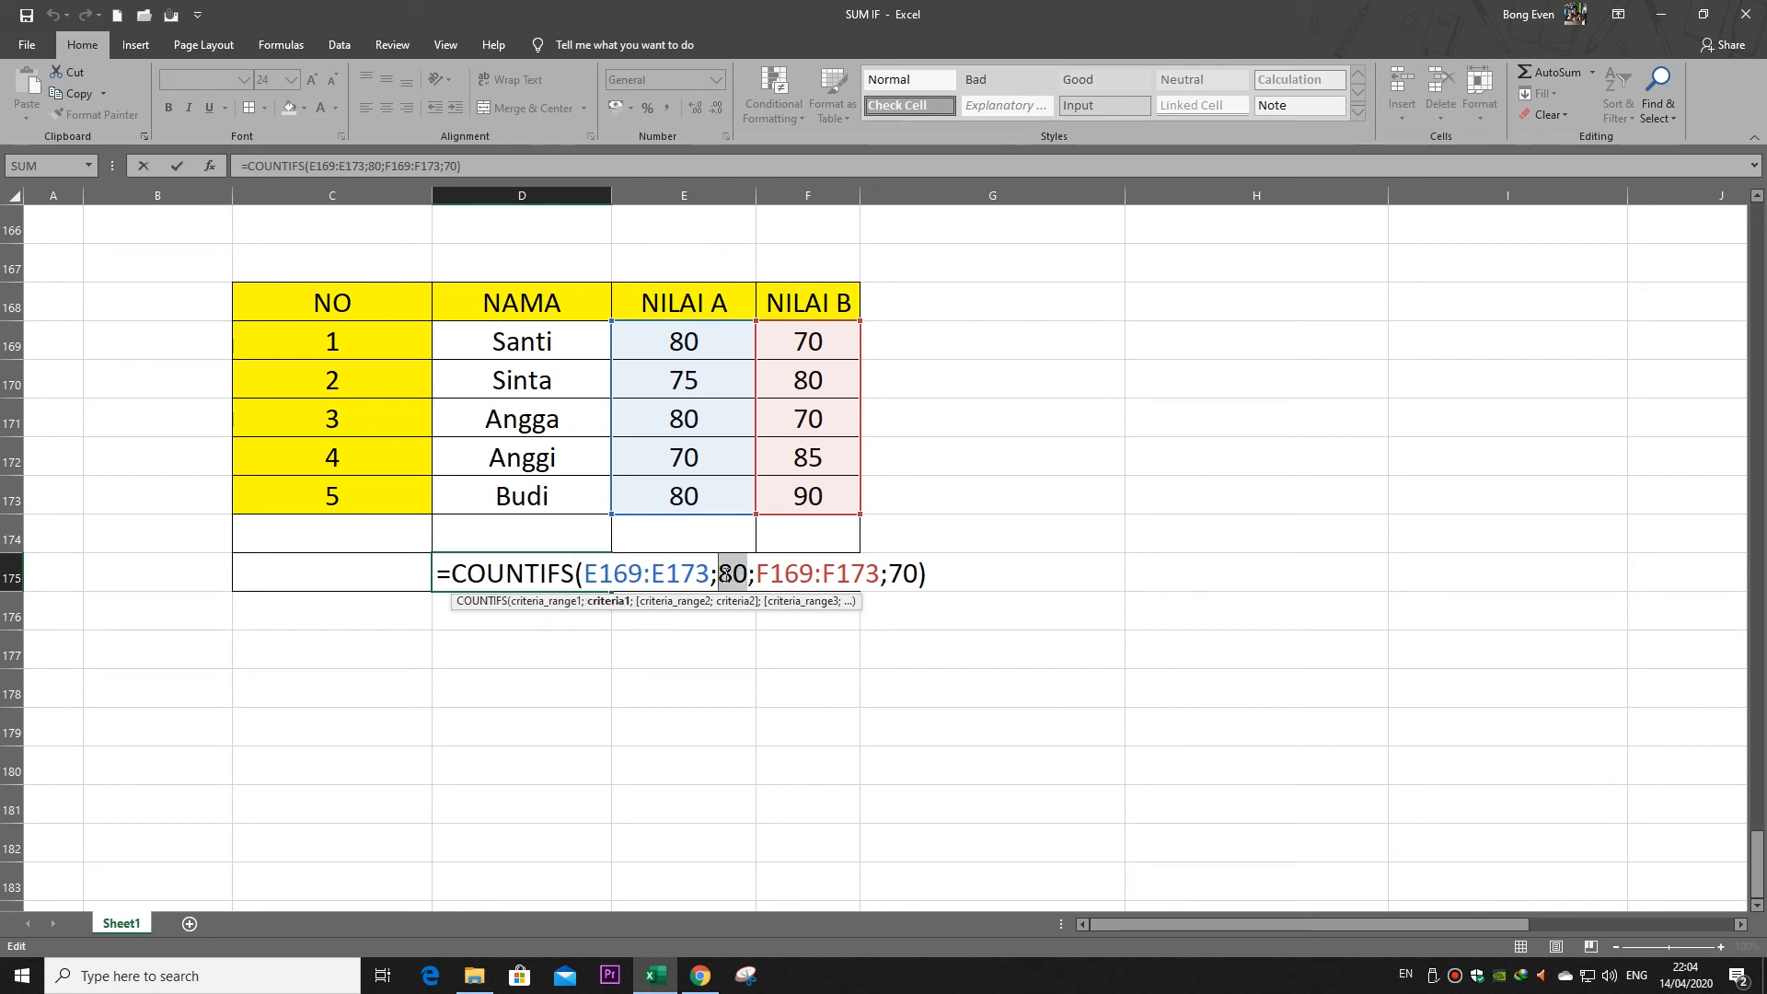
double_click(902, 573)
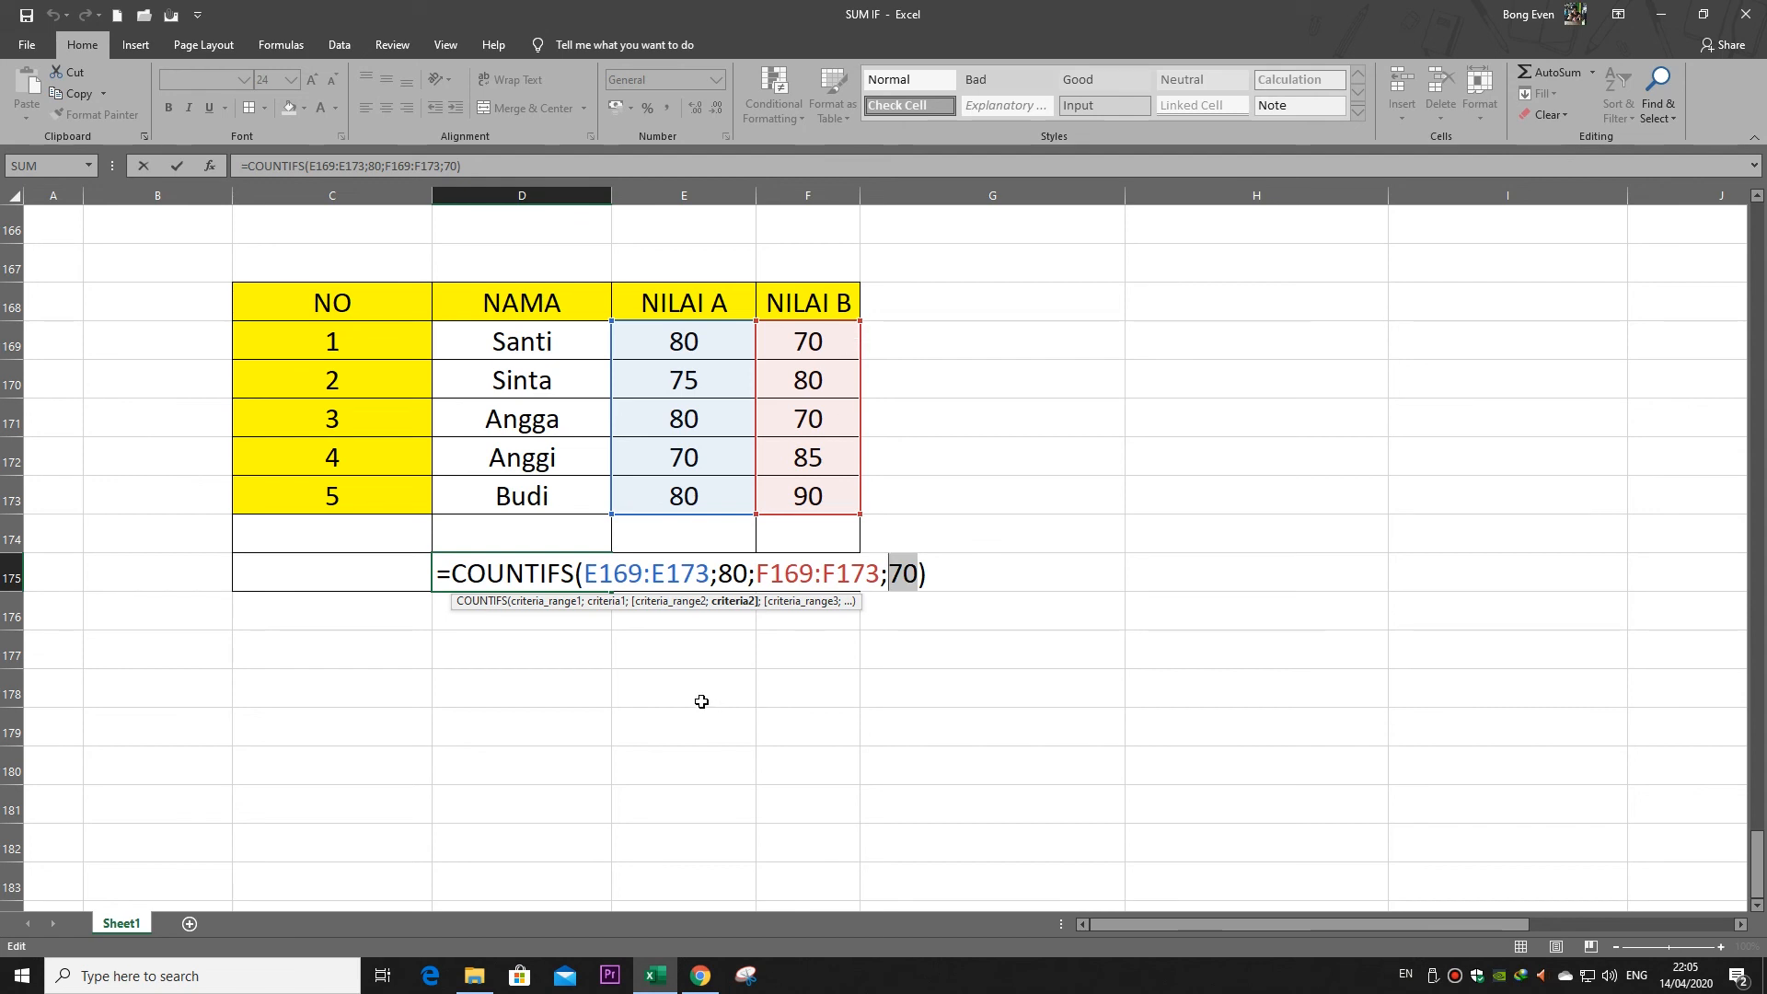
key(ctrl+Return)
Begin a COUNTIF formula in D176 with range E169:E173 and criterion ">70"
click(586, 602)
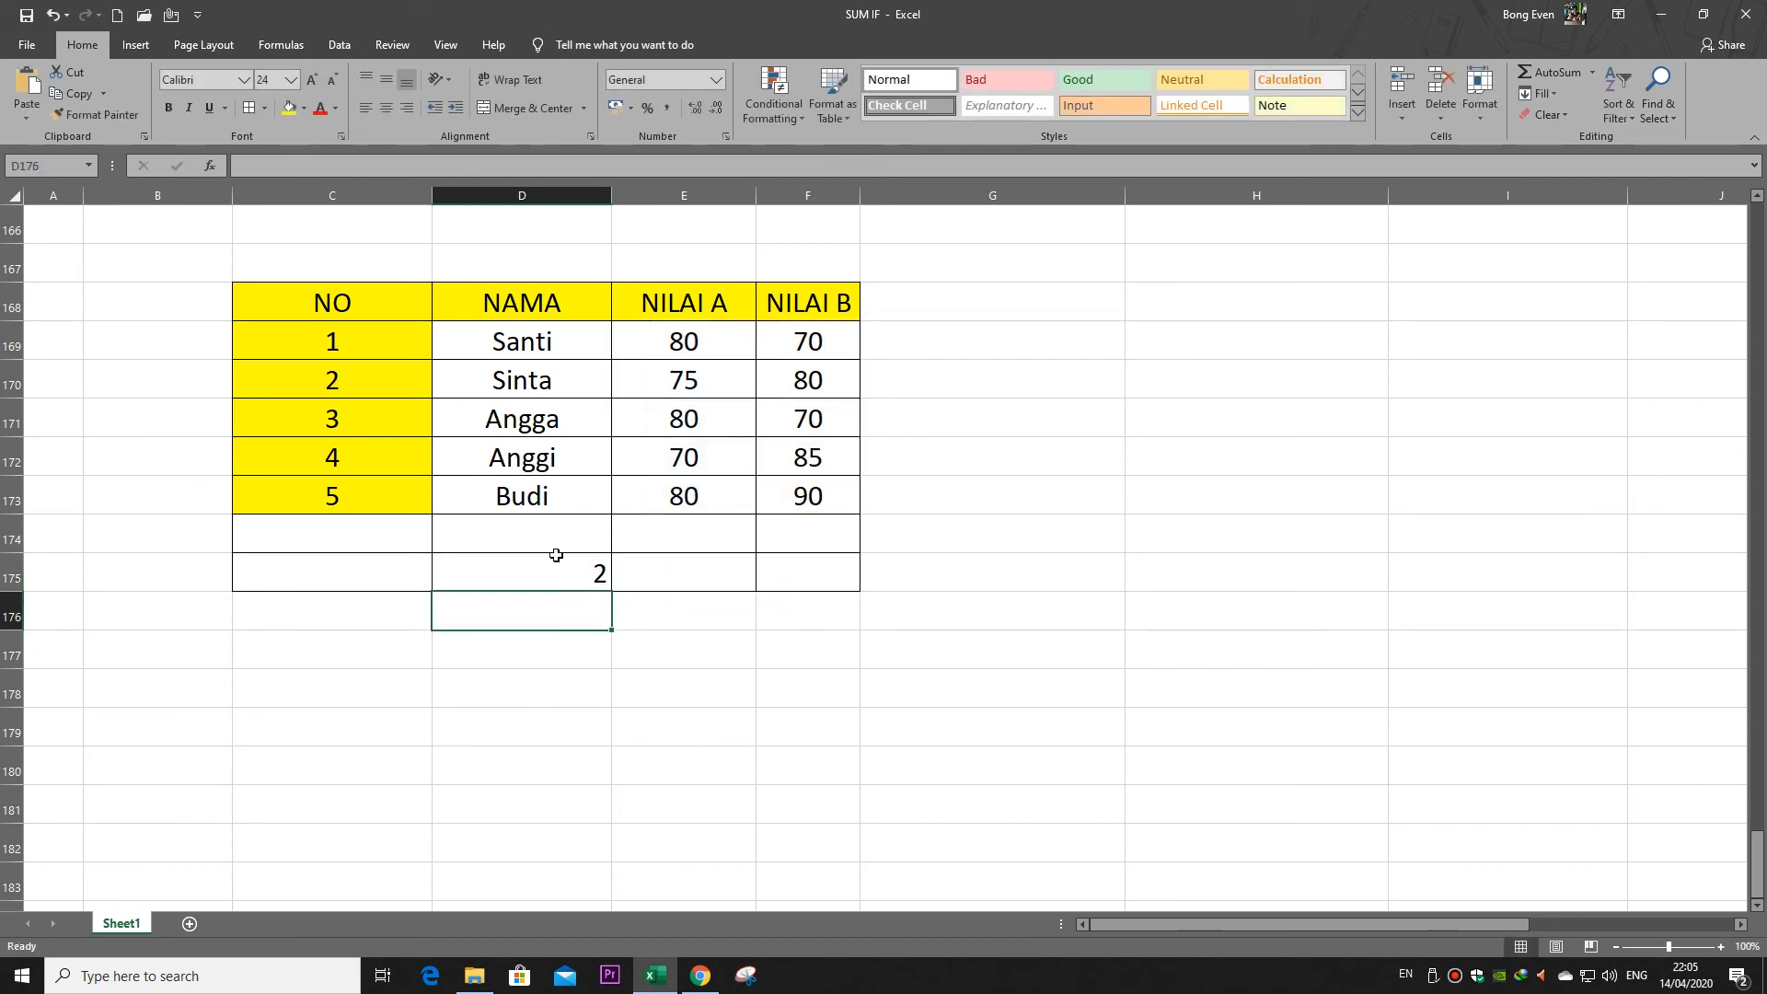
double_click(561, 606)
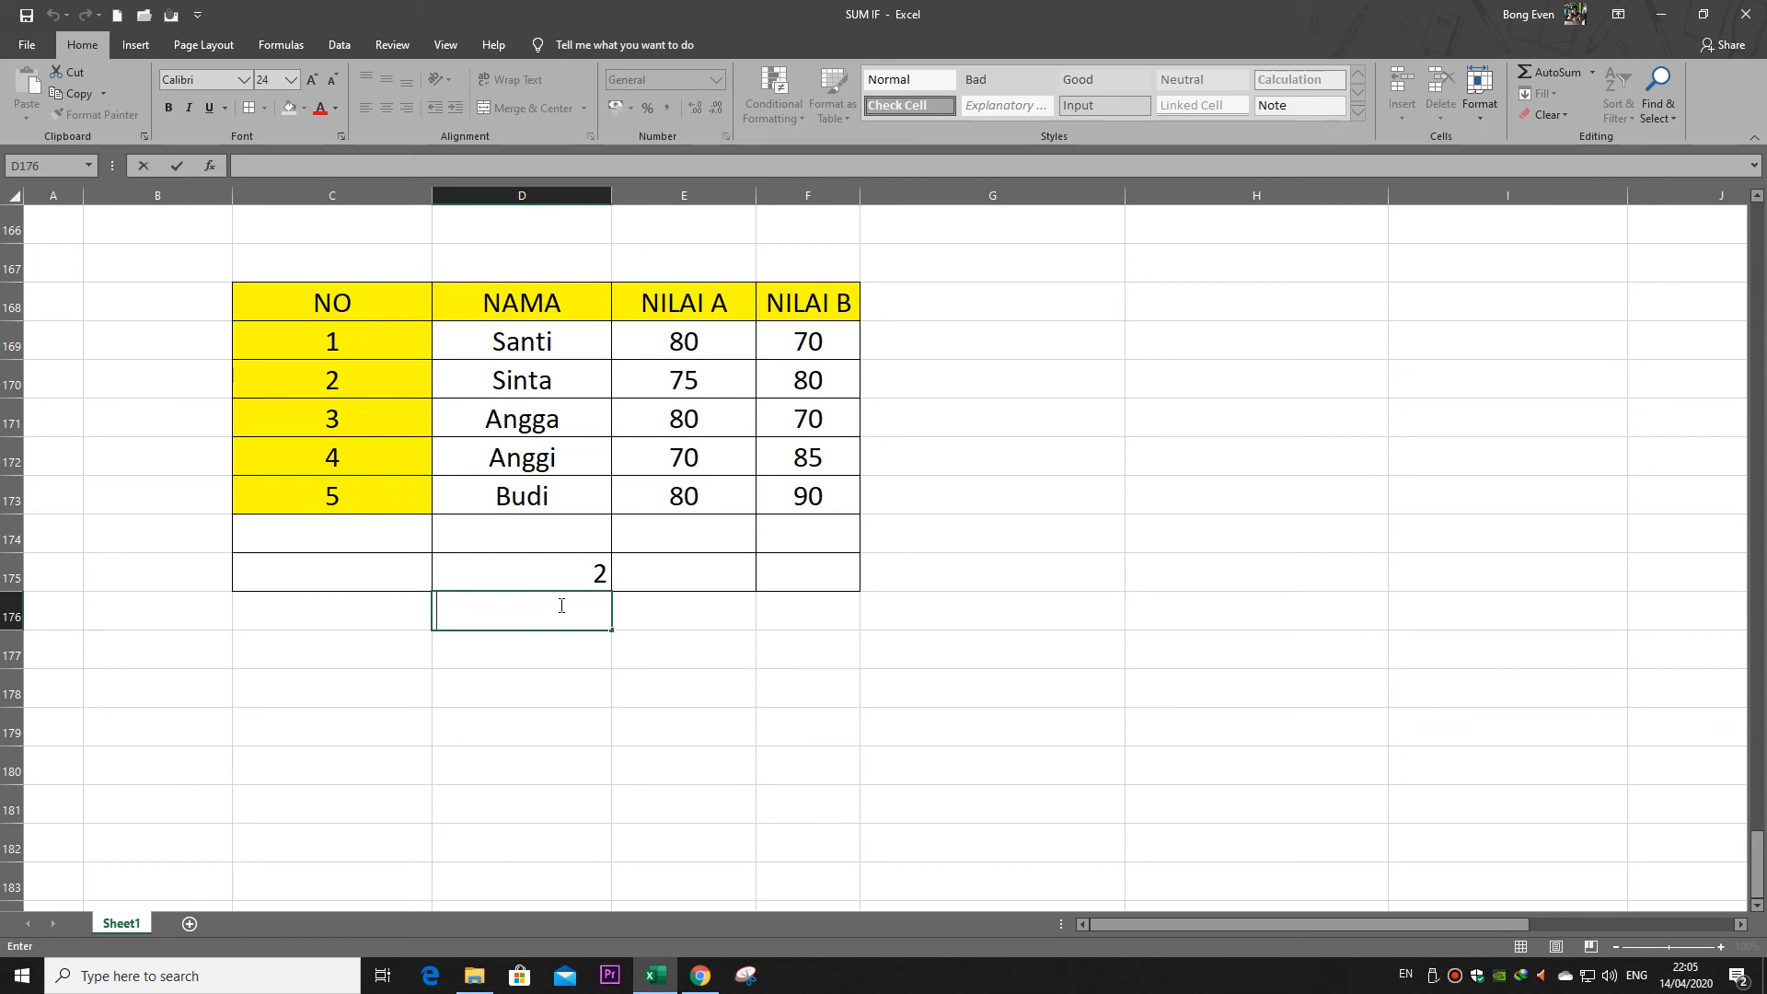
text(=co)
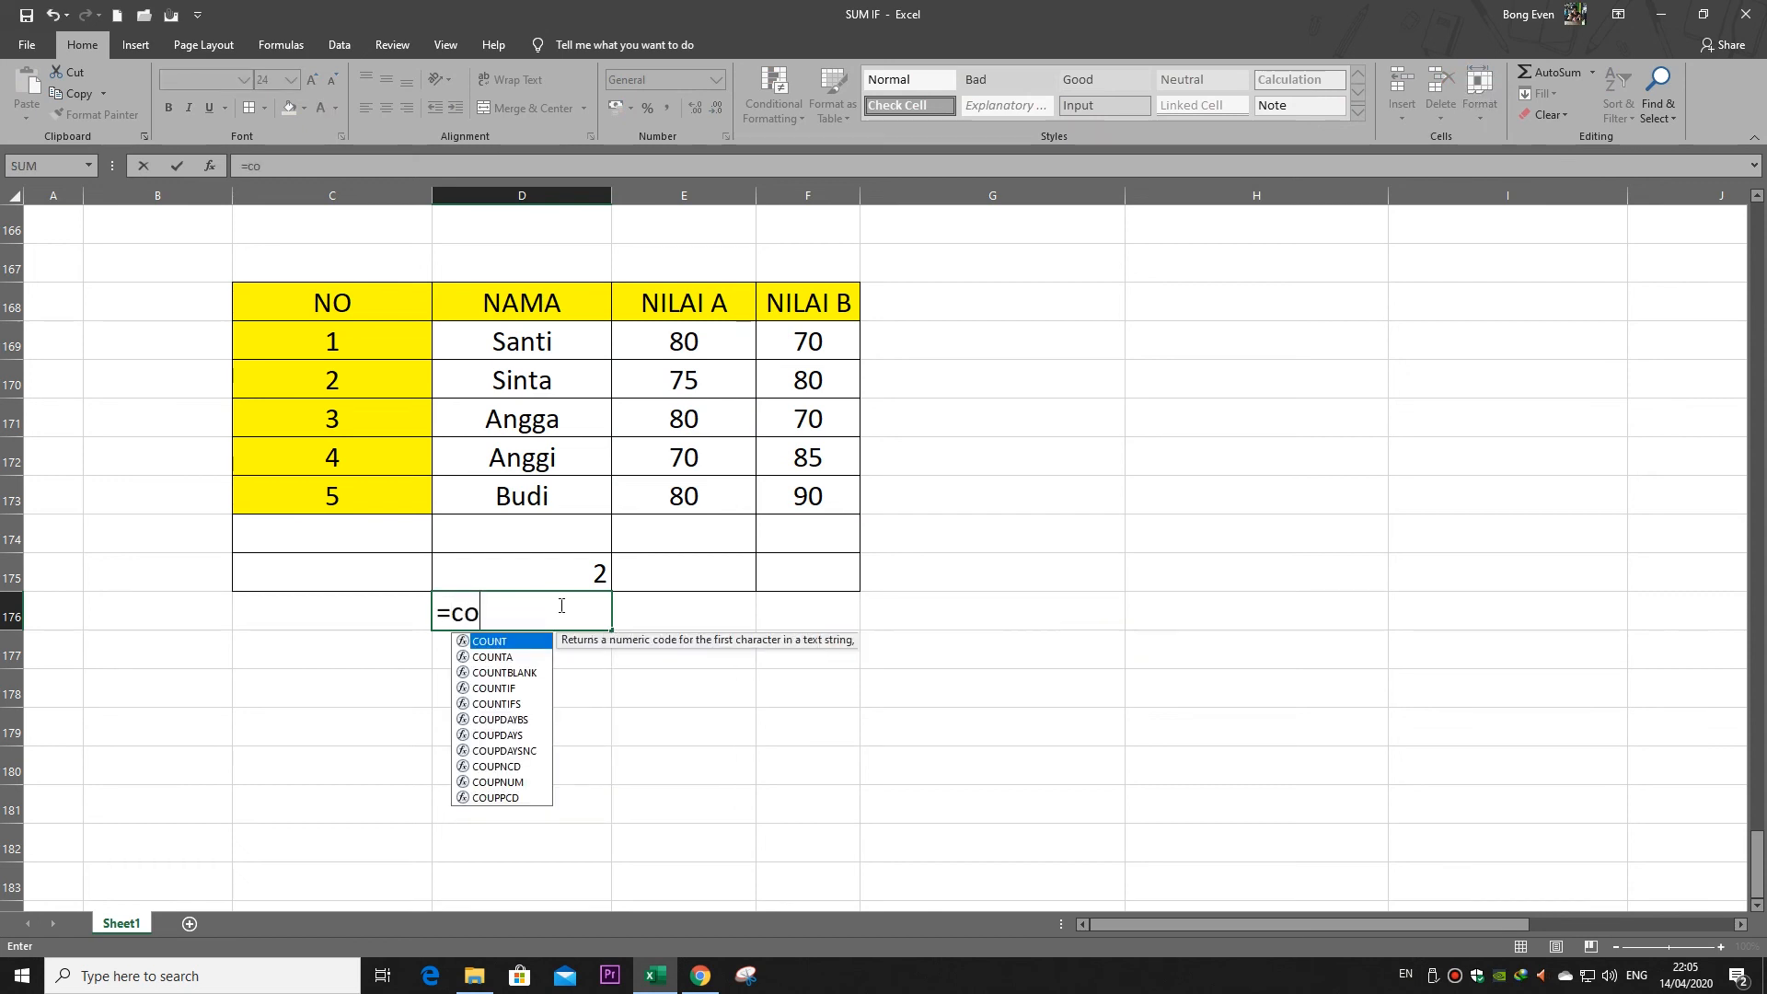
text(untif)
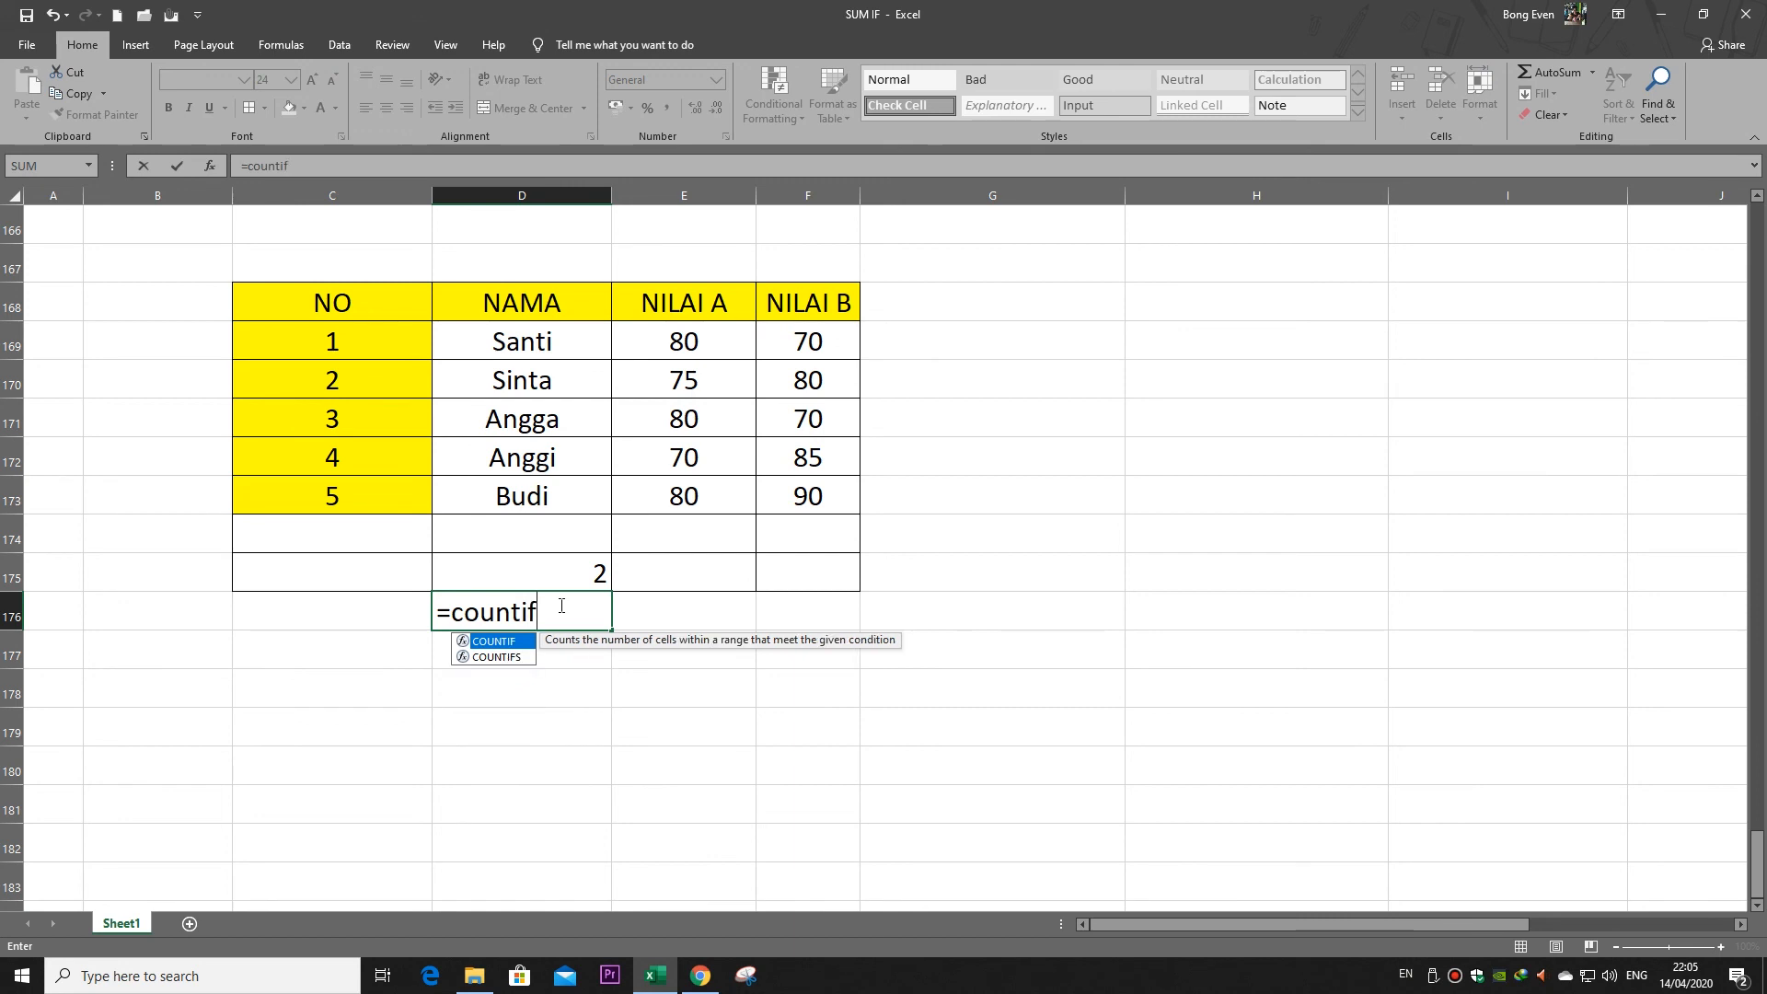
text(()
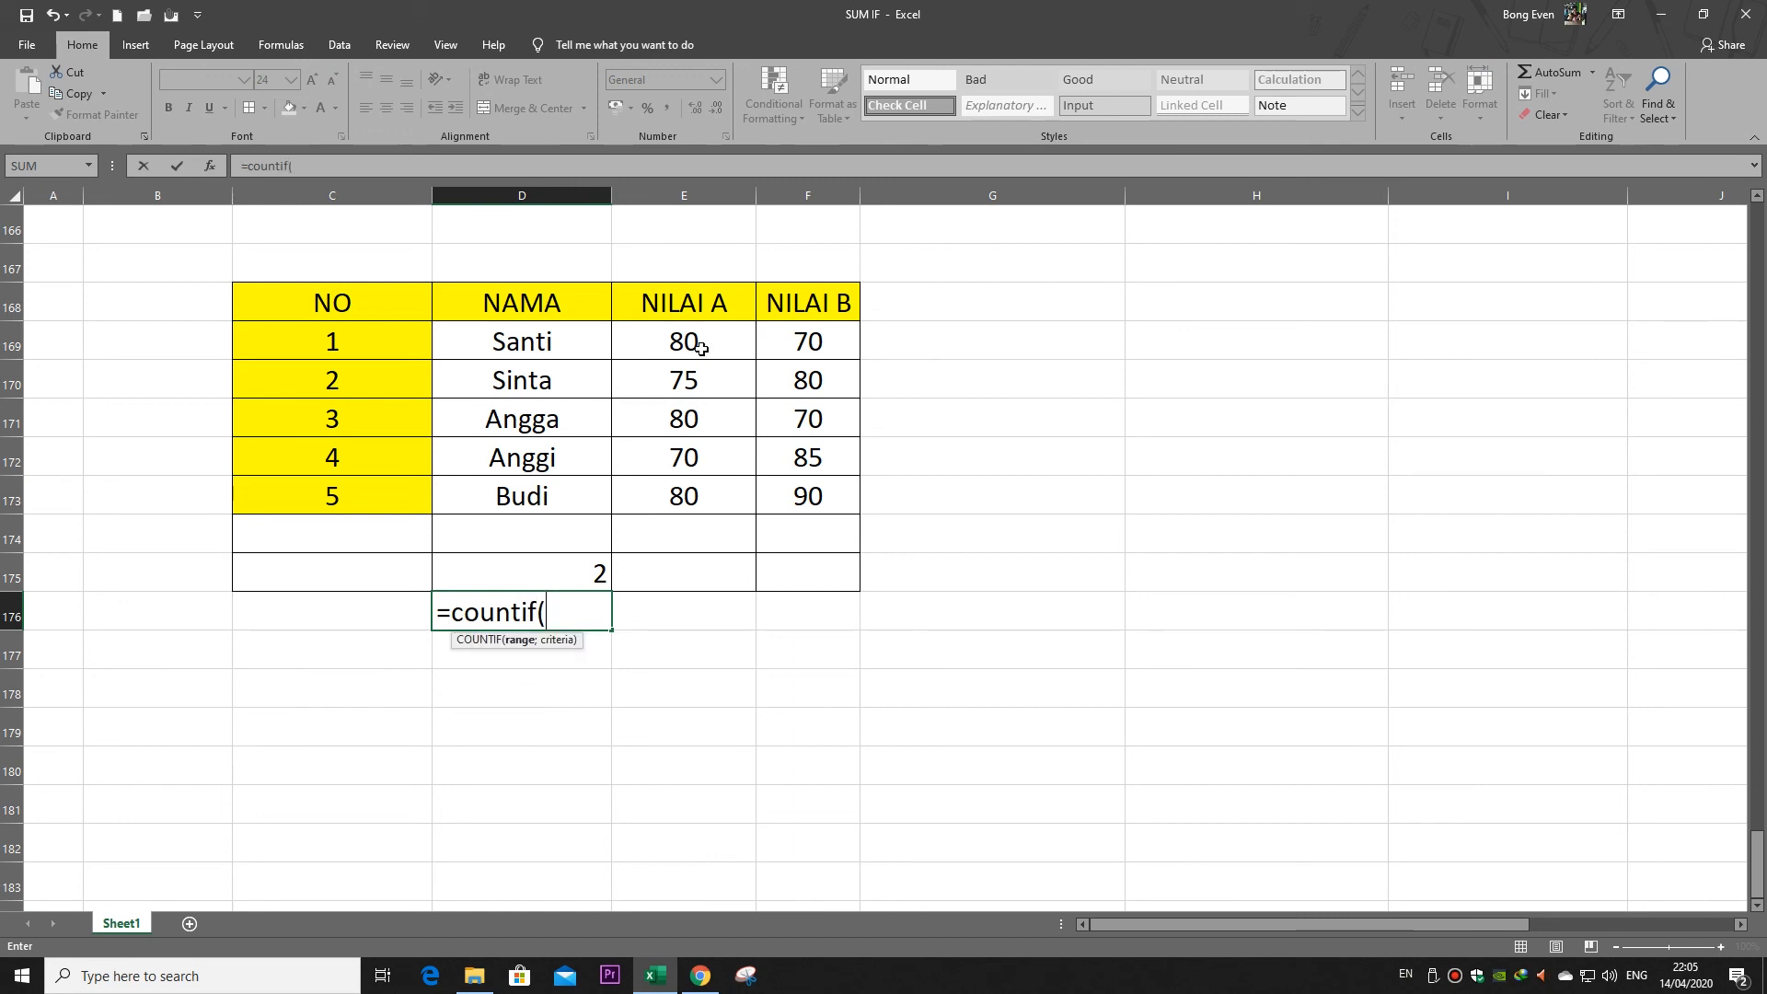
drag(693, 333, 707, 495)
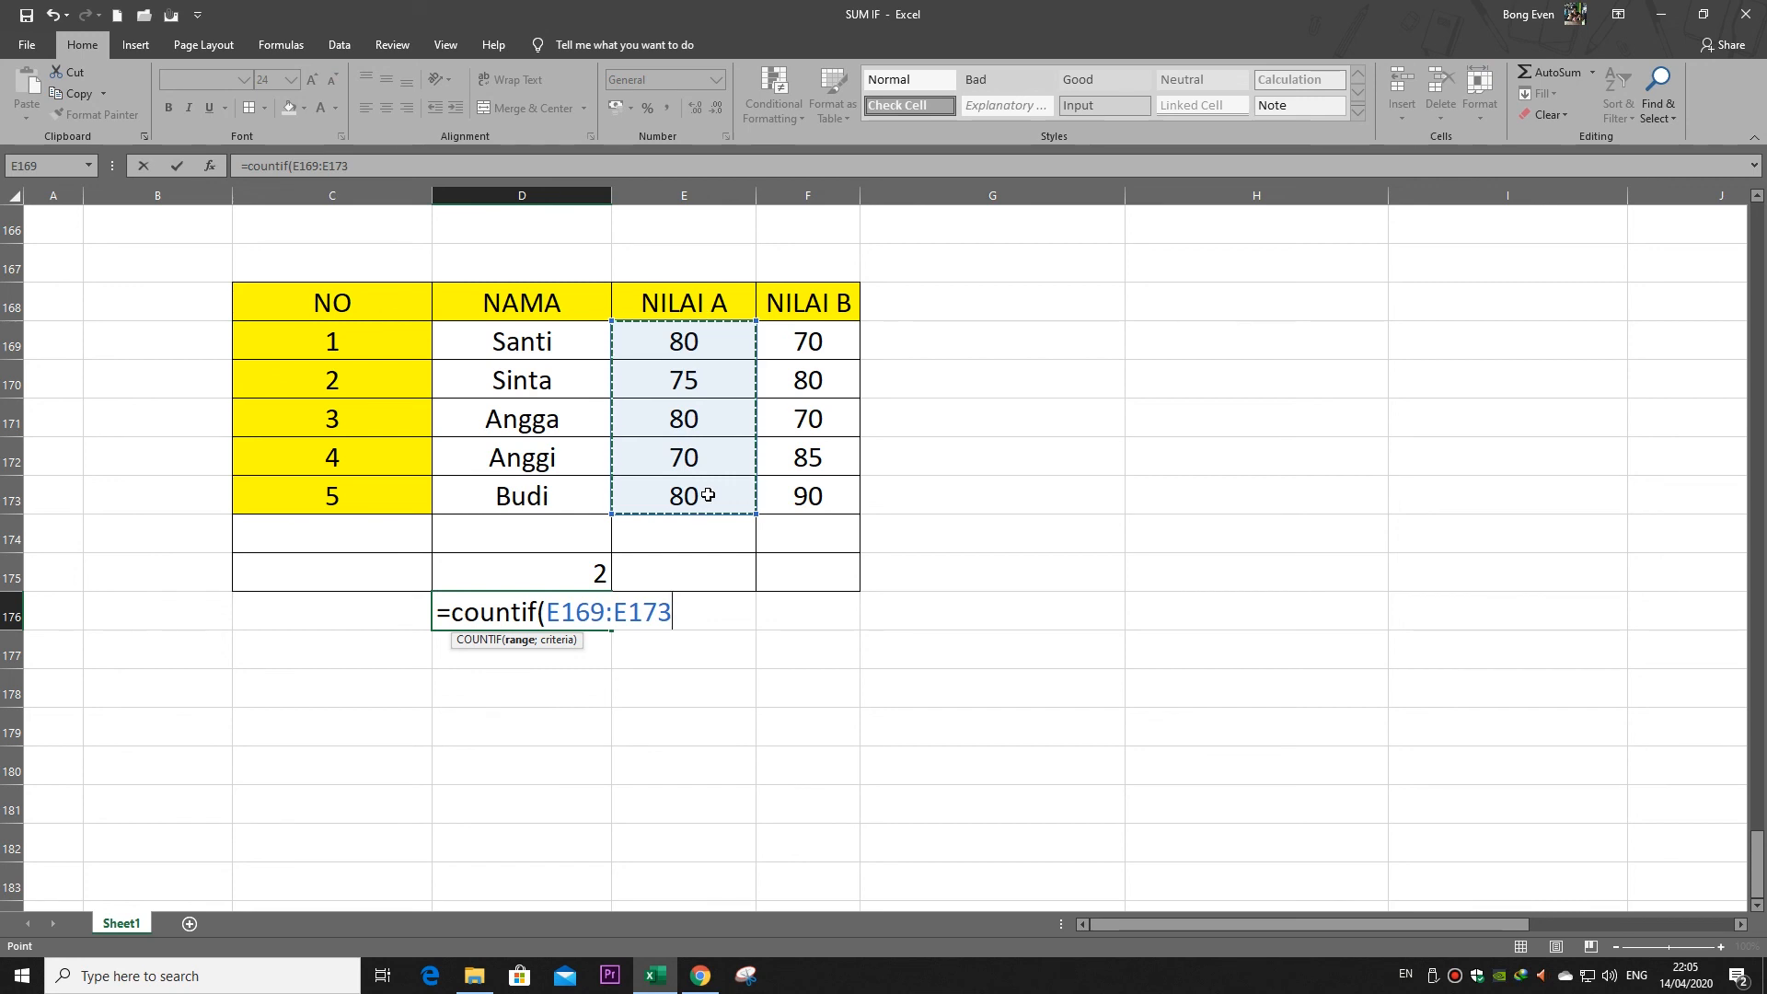
text(;">70)
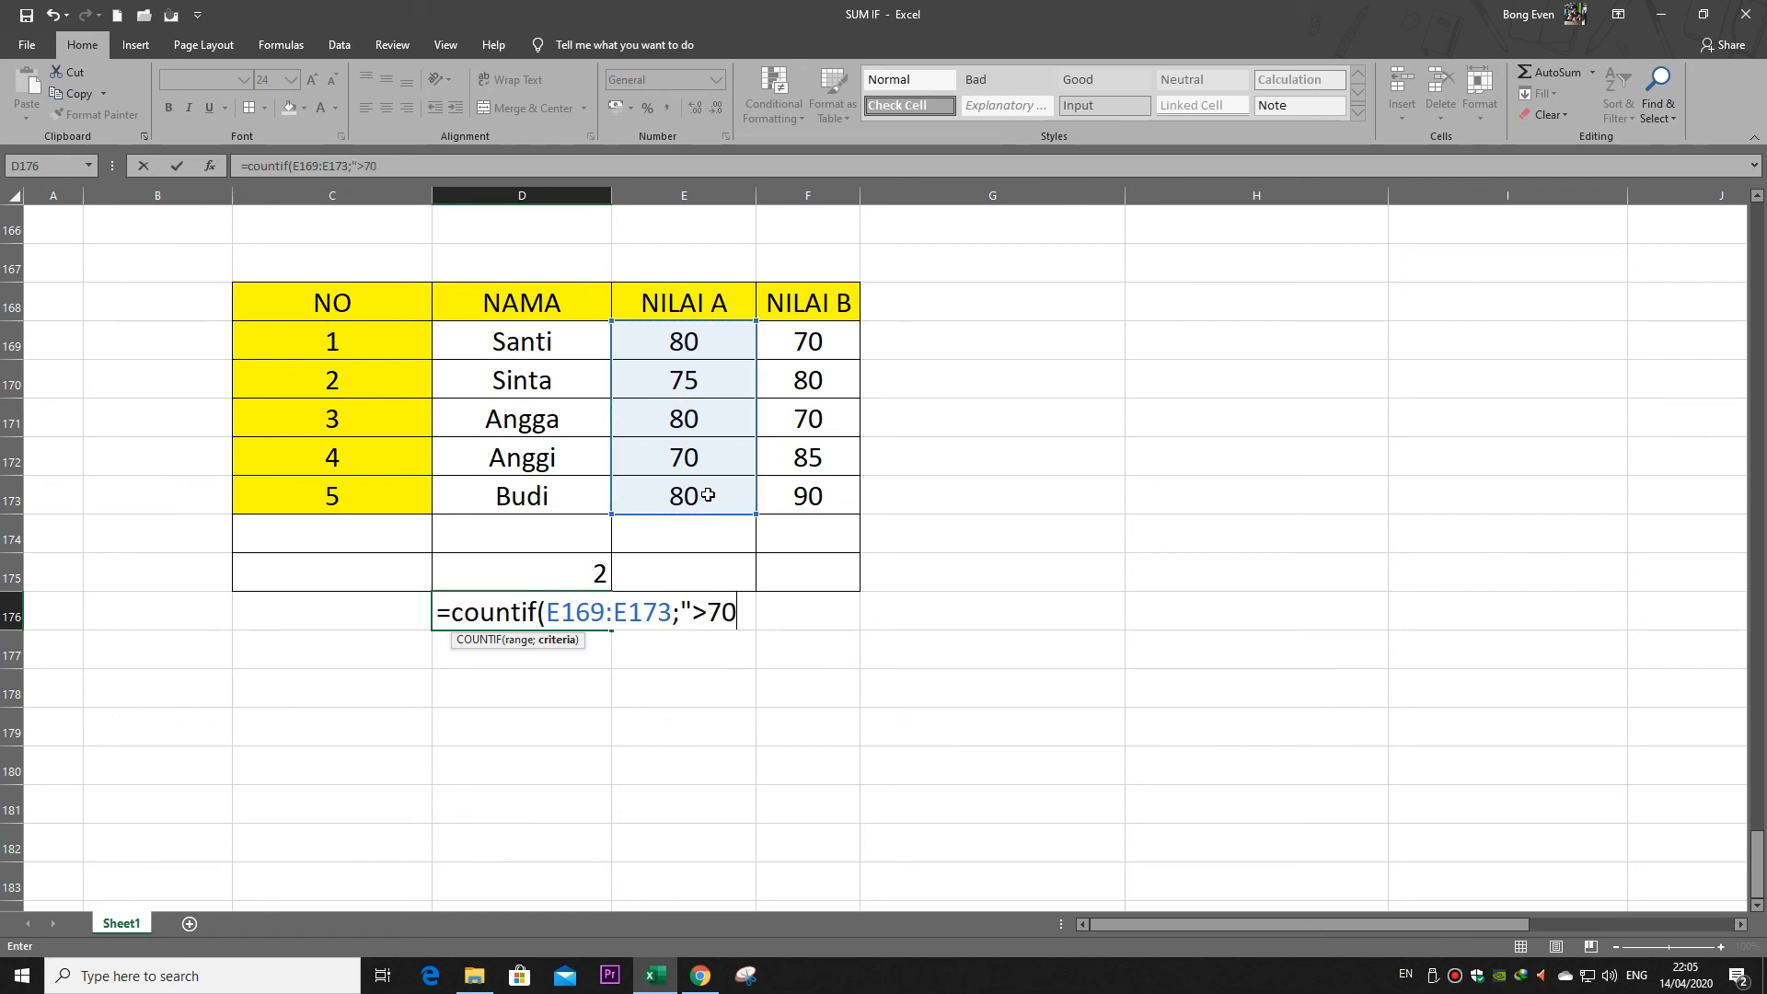
text(";)
Add second range F169:F173 and criterion ">70" to the COUNTIF formula in D176, try to enter it and dismiss the warning
drag(837, 337, 833, 502)
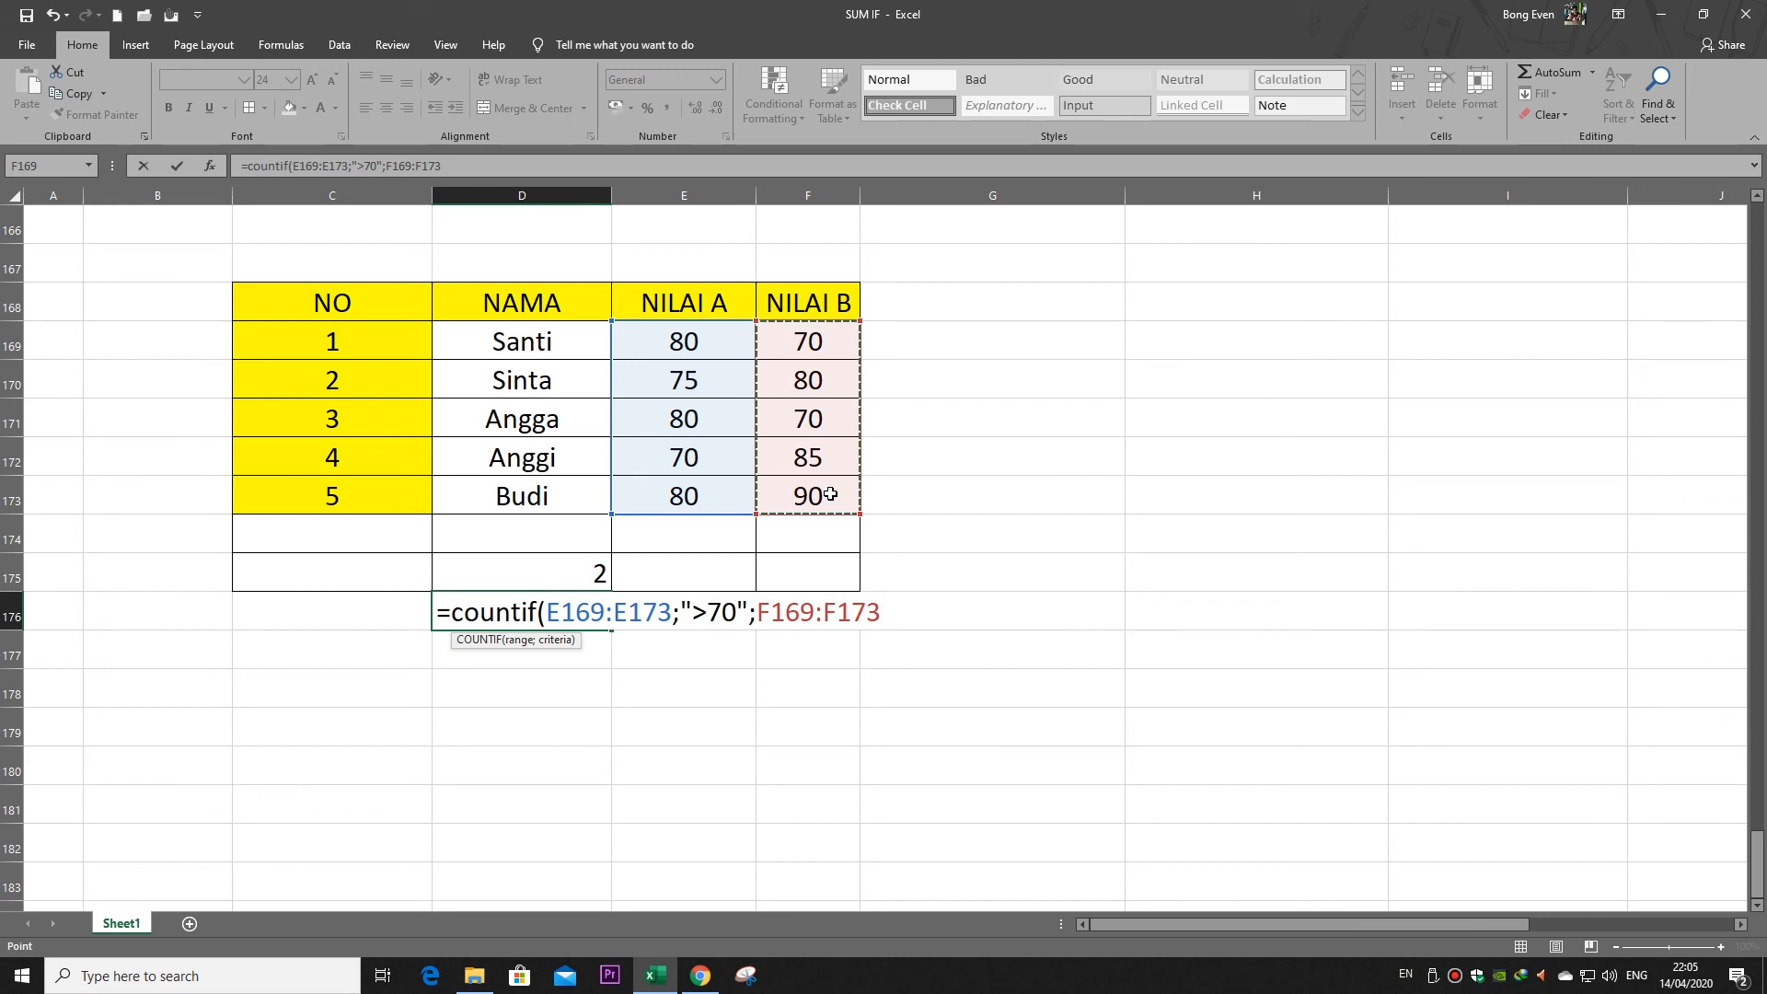
text(;")
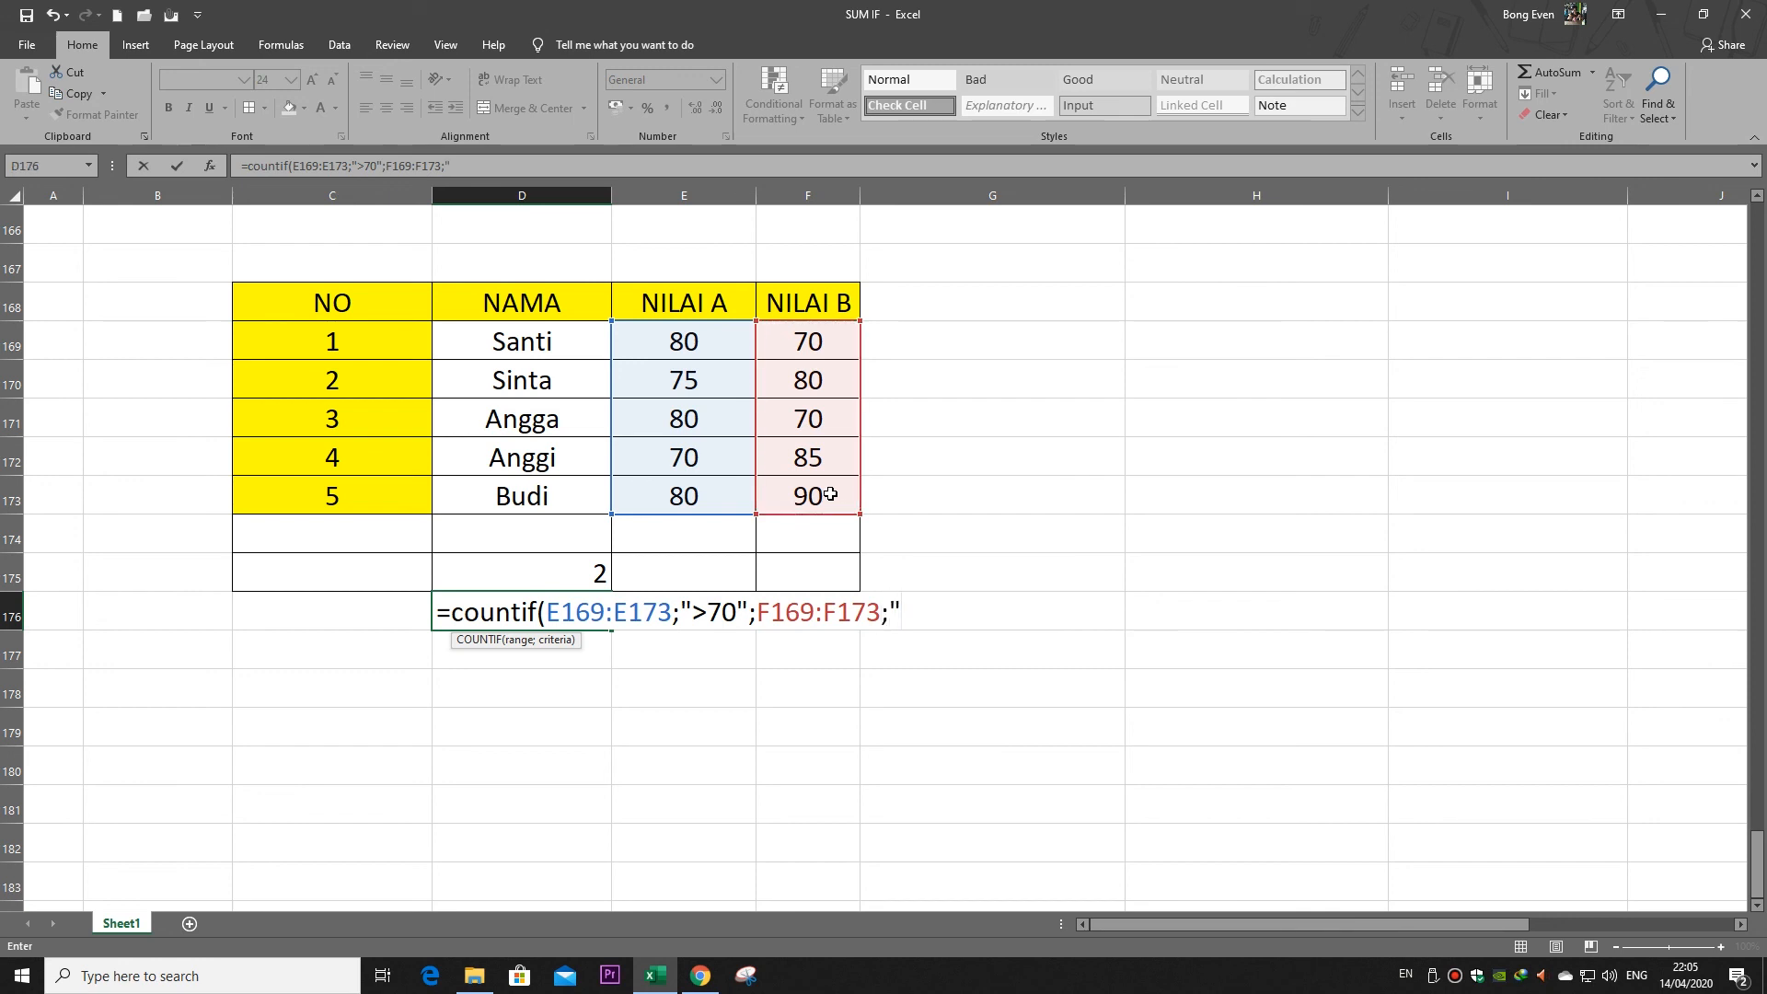
text(>70"))
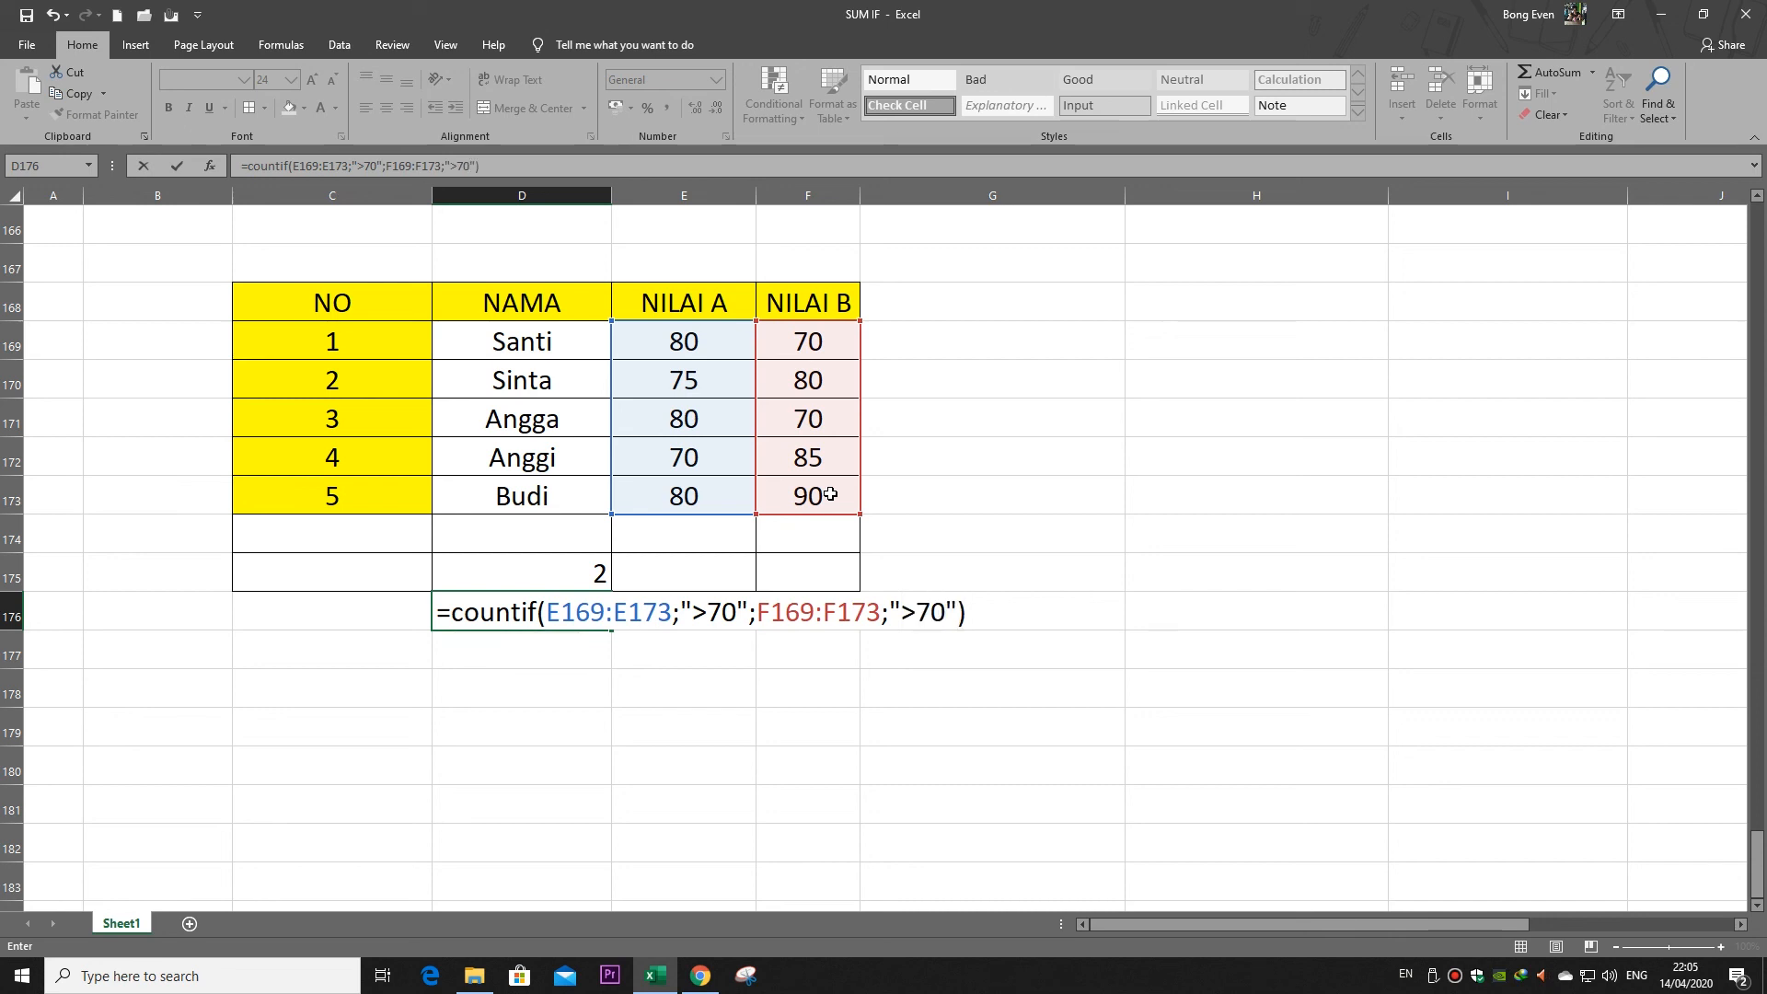
key(Return)
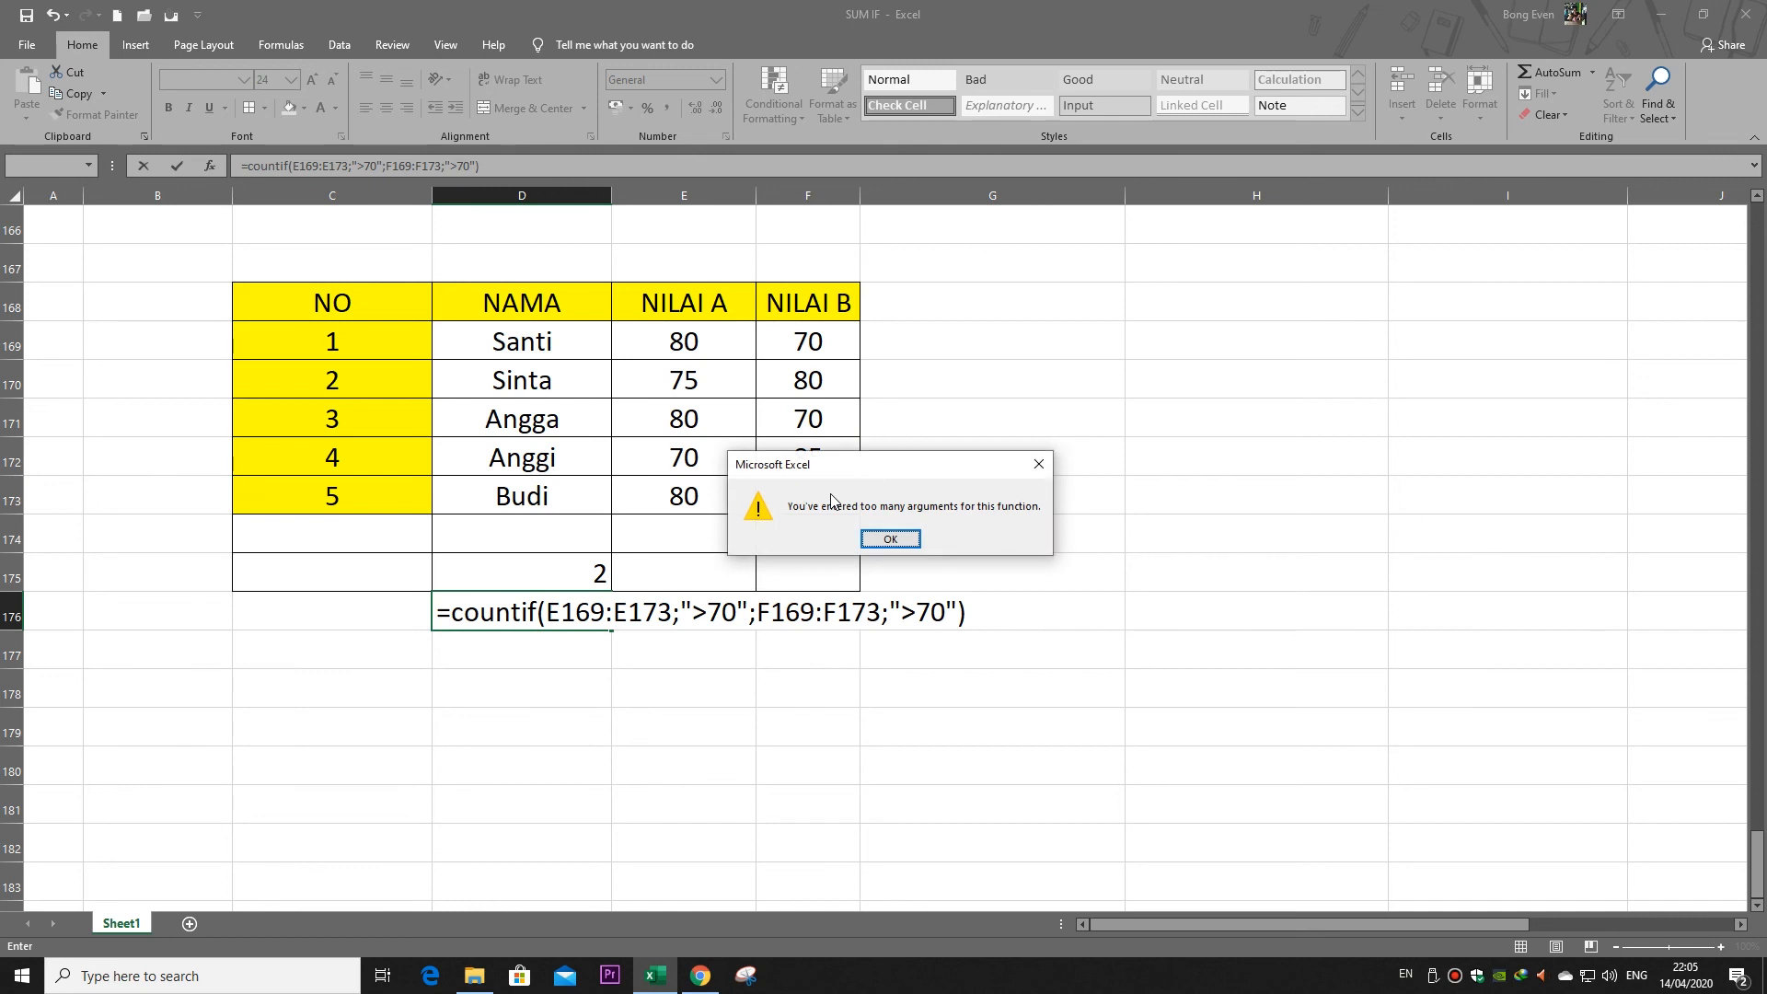
key(Return)
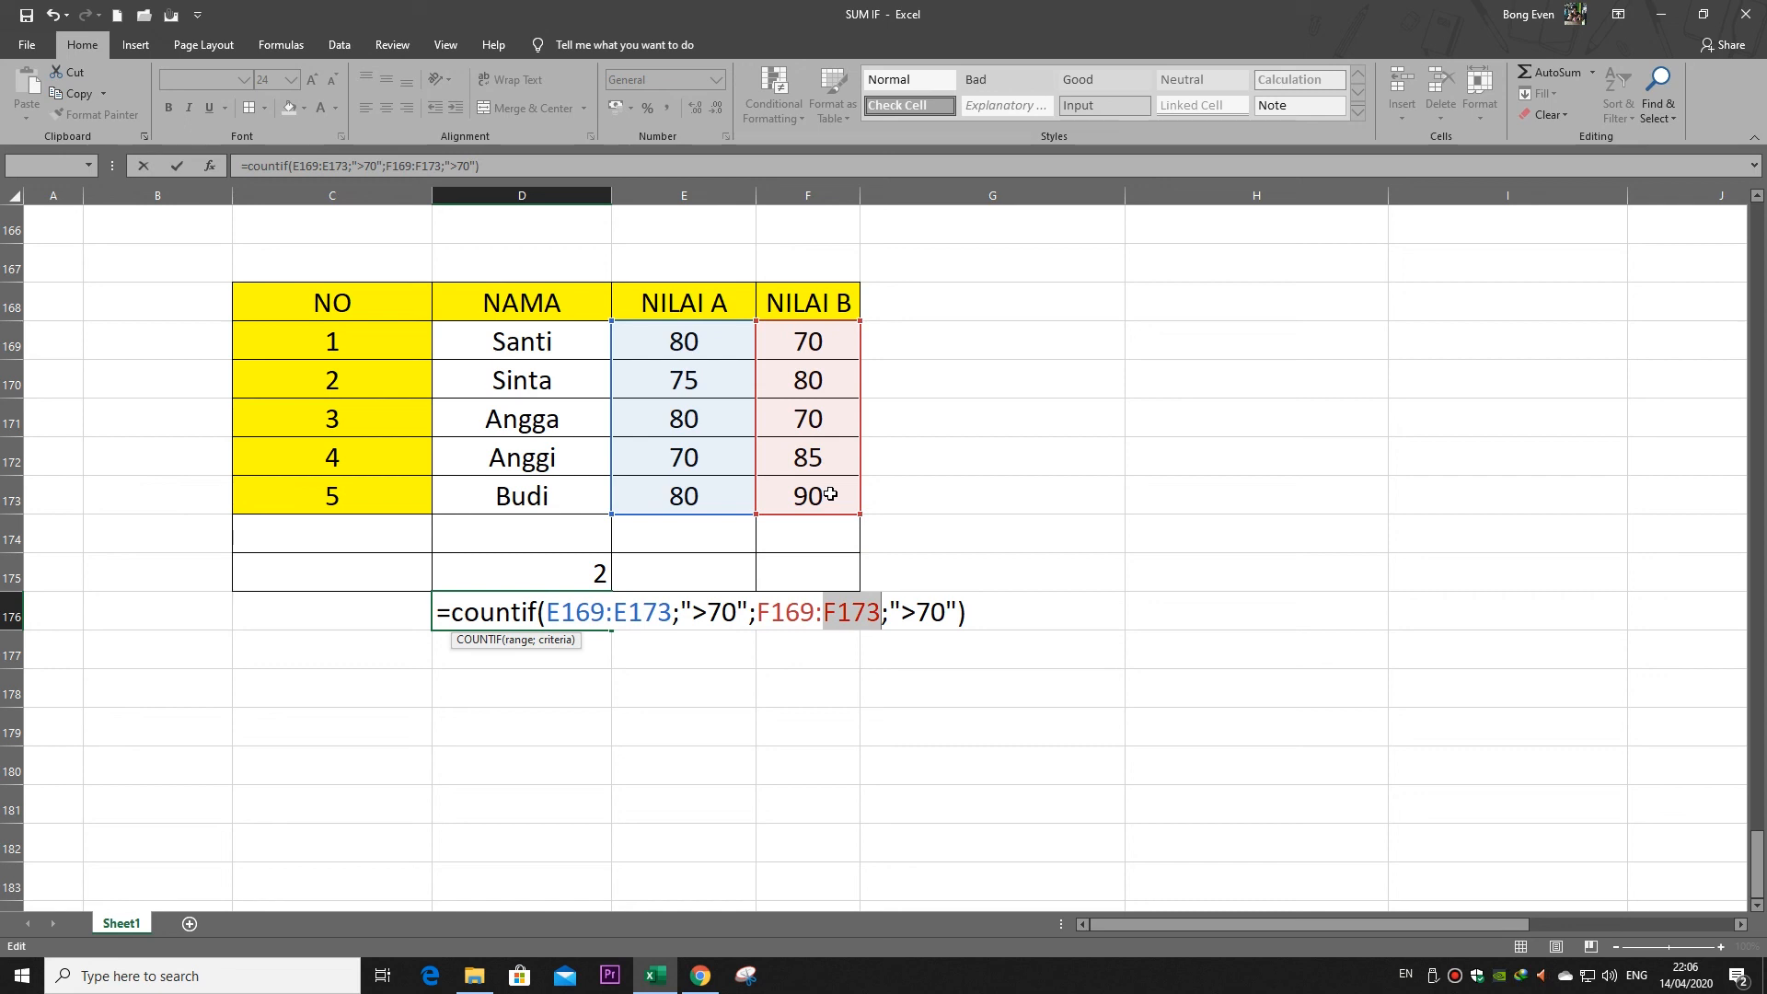
Change the function in D176 from COUNTIF to COUNTIFS and enter the formula
click(540, 618)
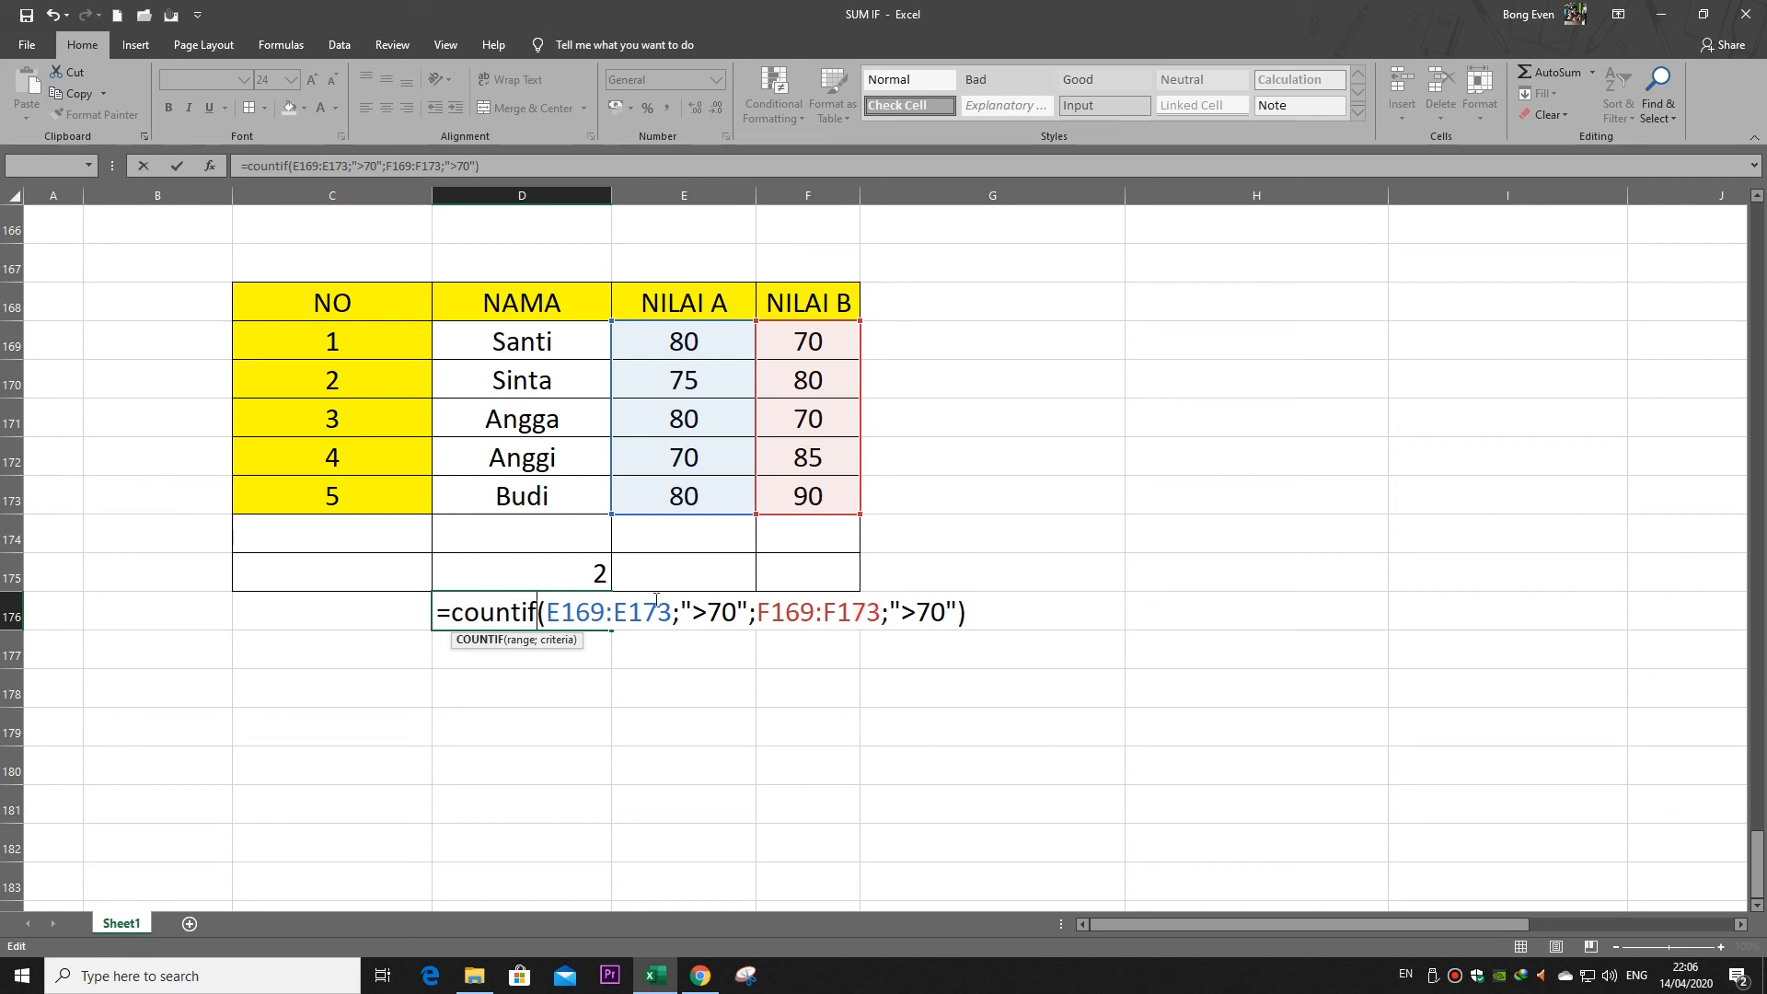
text(s)
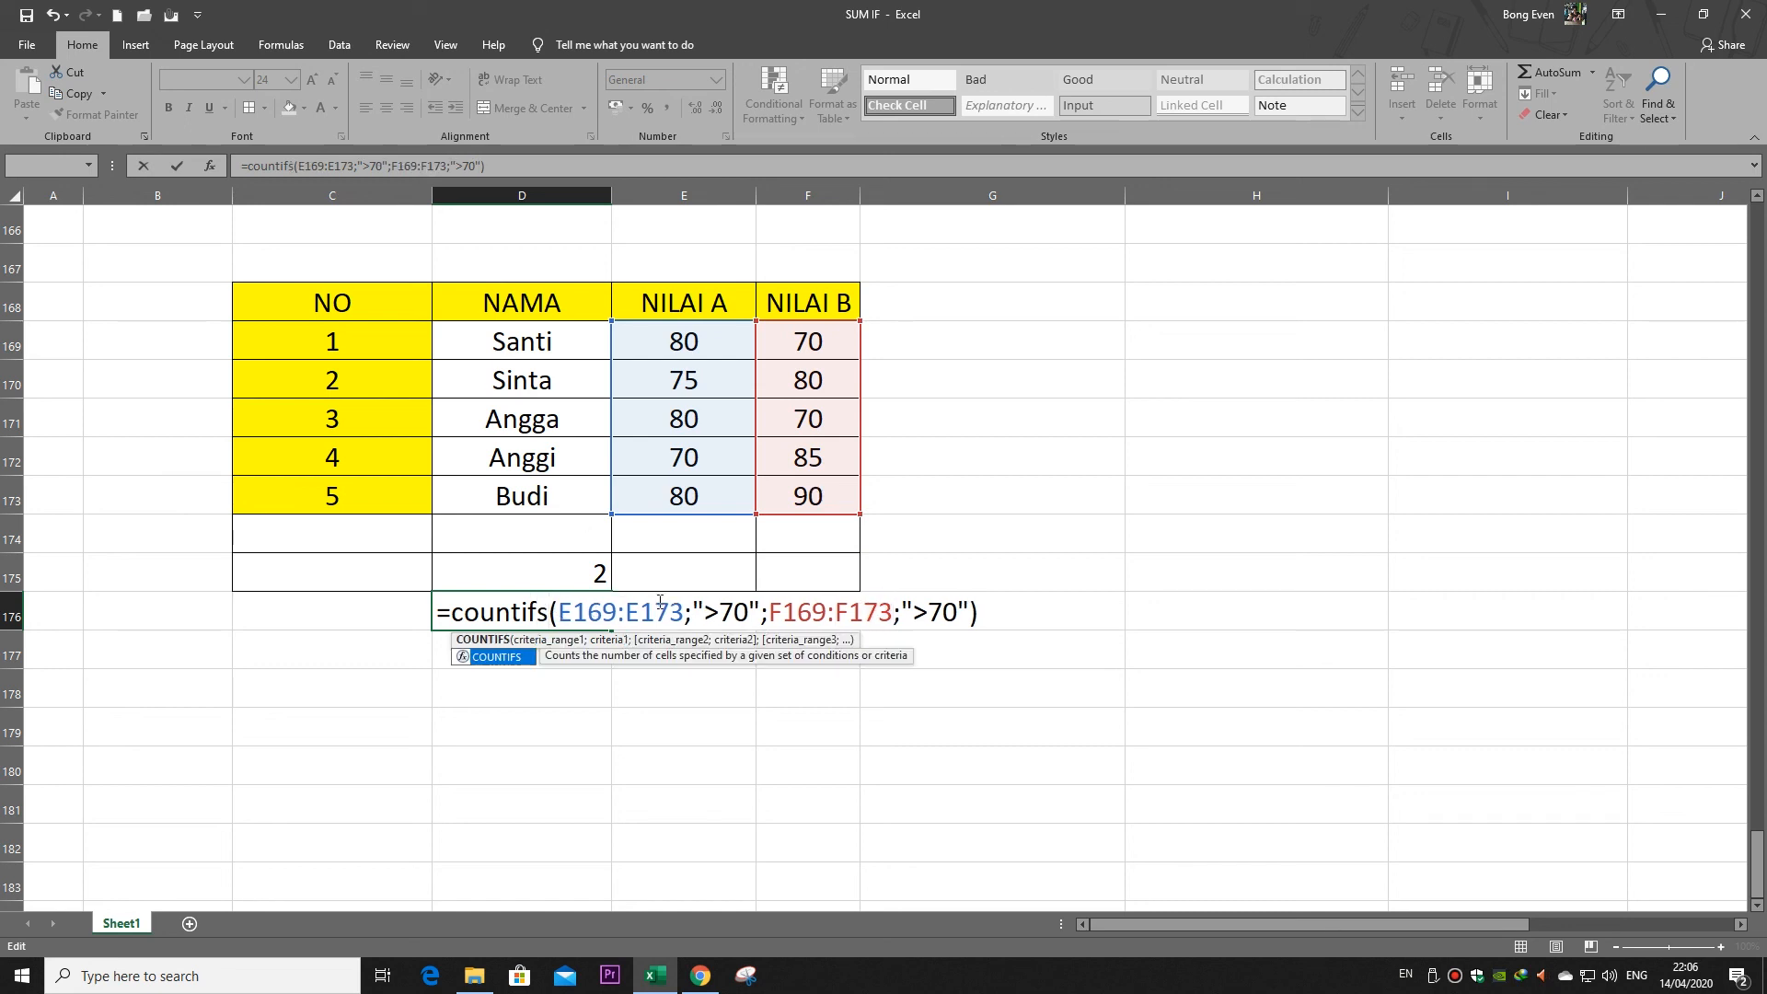
click(812, 612)
click(971, 610)
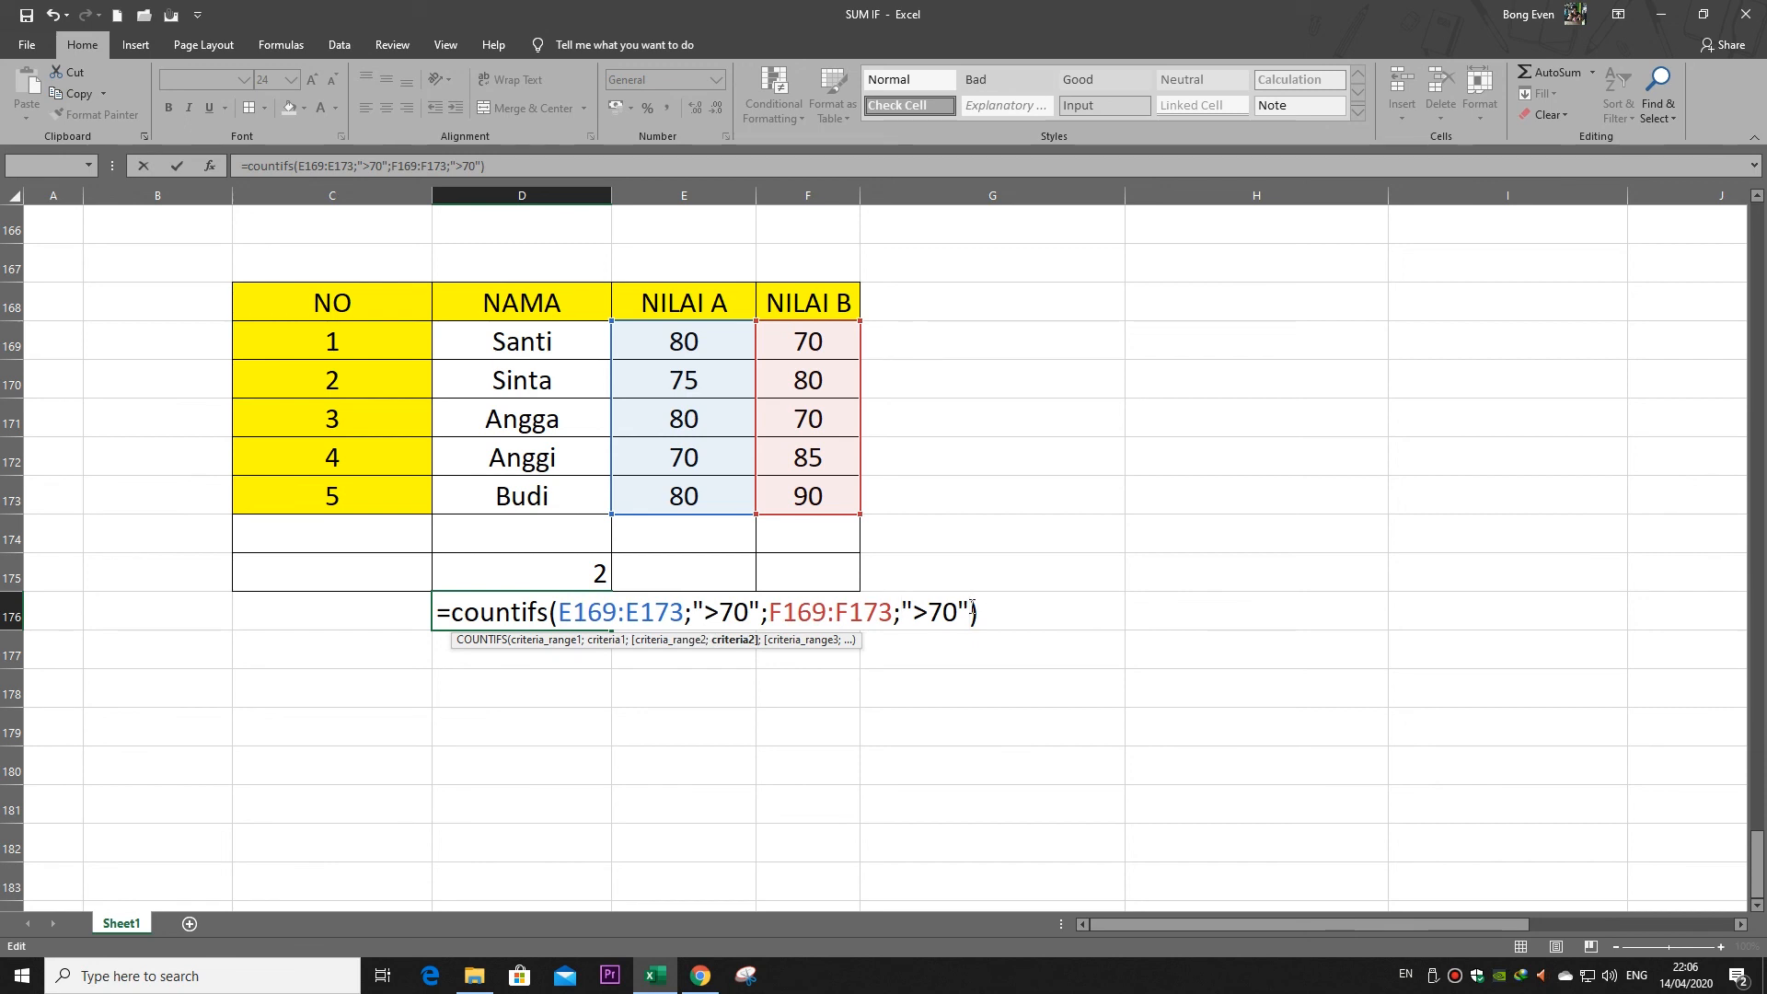
key(Return)
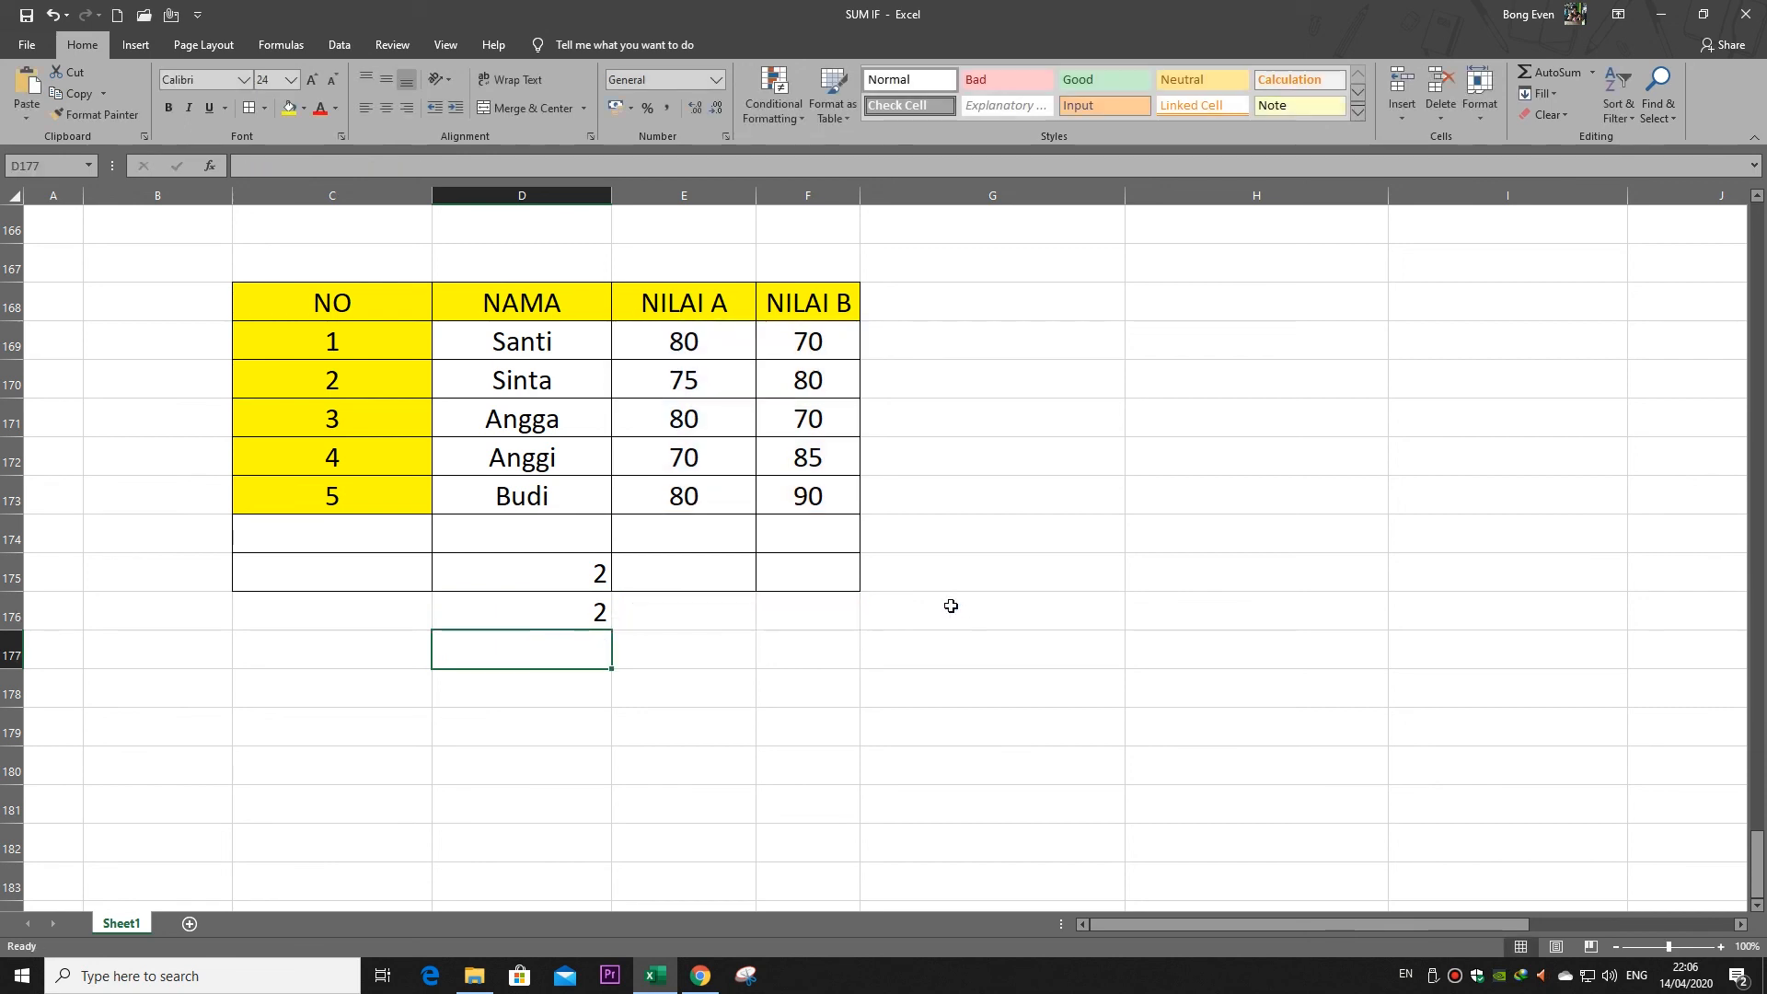
Review the ranges and the ">70" criteria of the COUNTIFS formula in D176 against the NILAI A and NILAI B scores
double_click(650, 612)
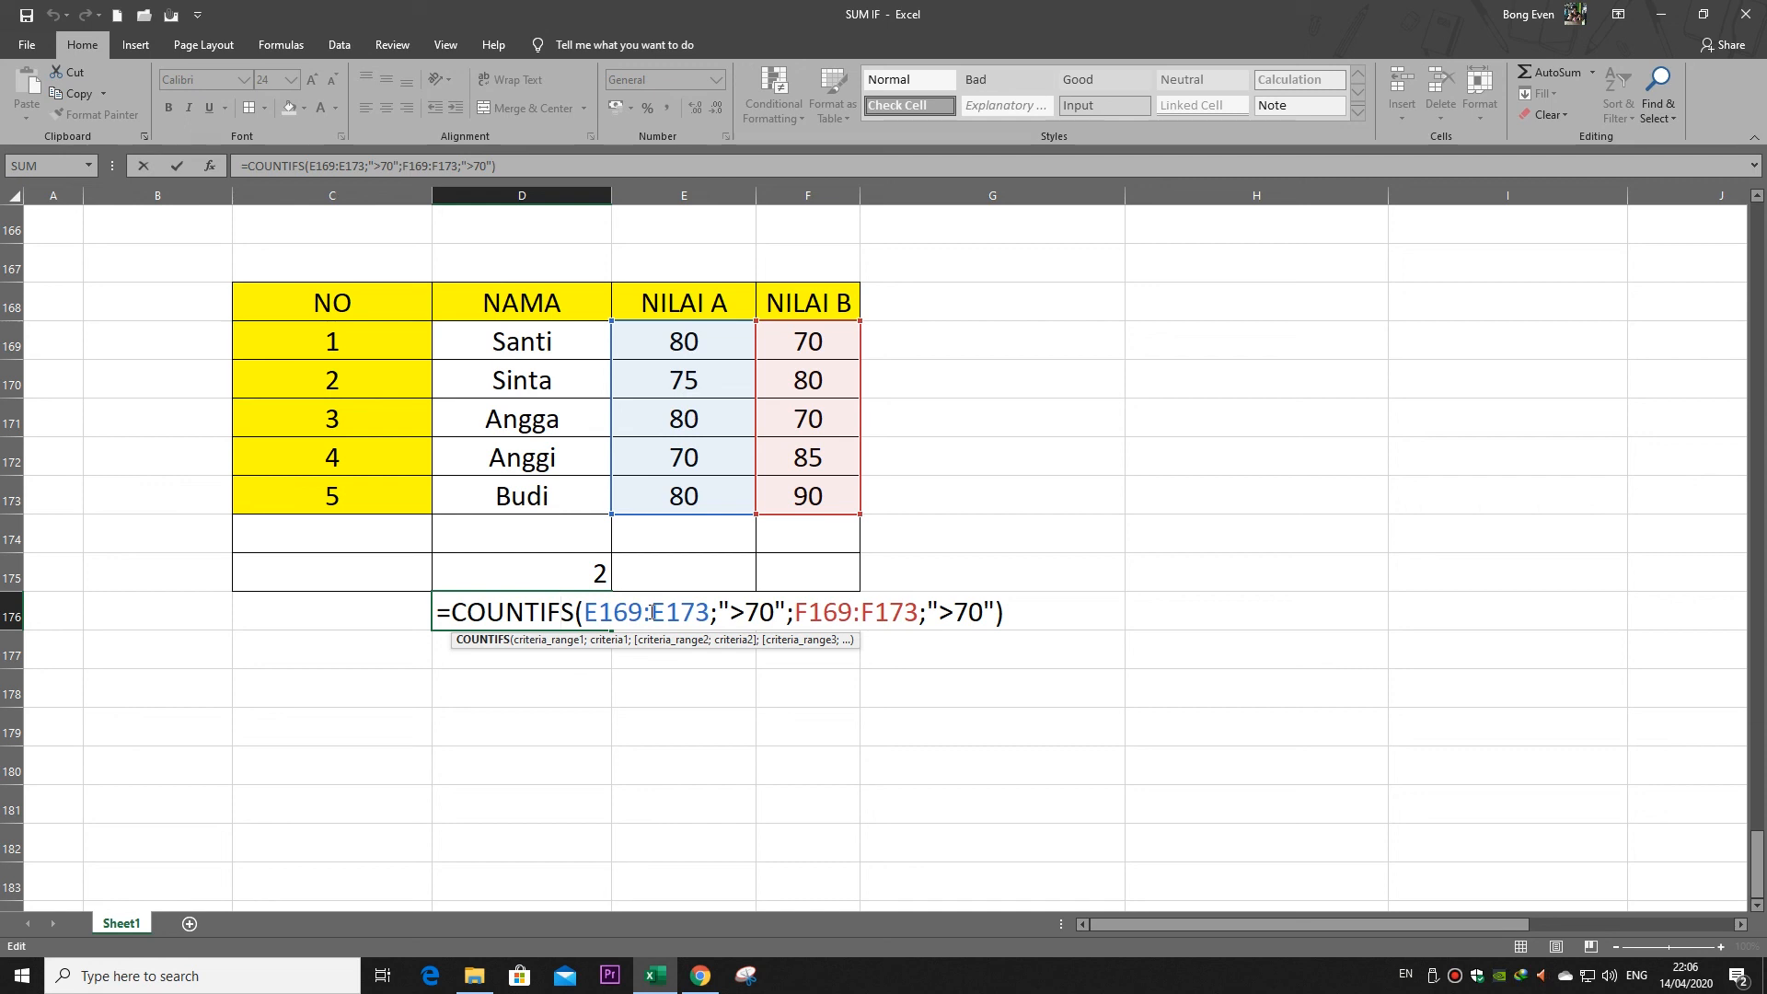
click(693, 337)
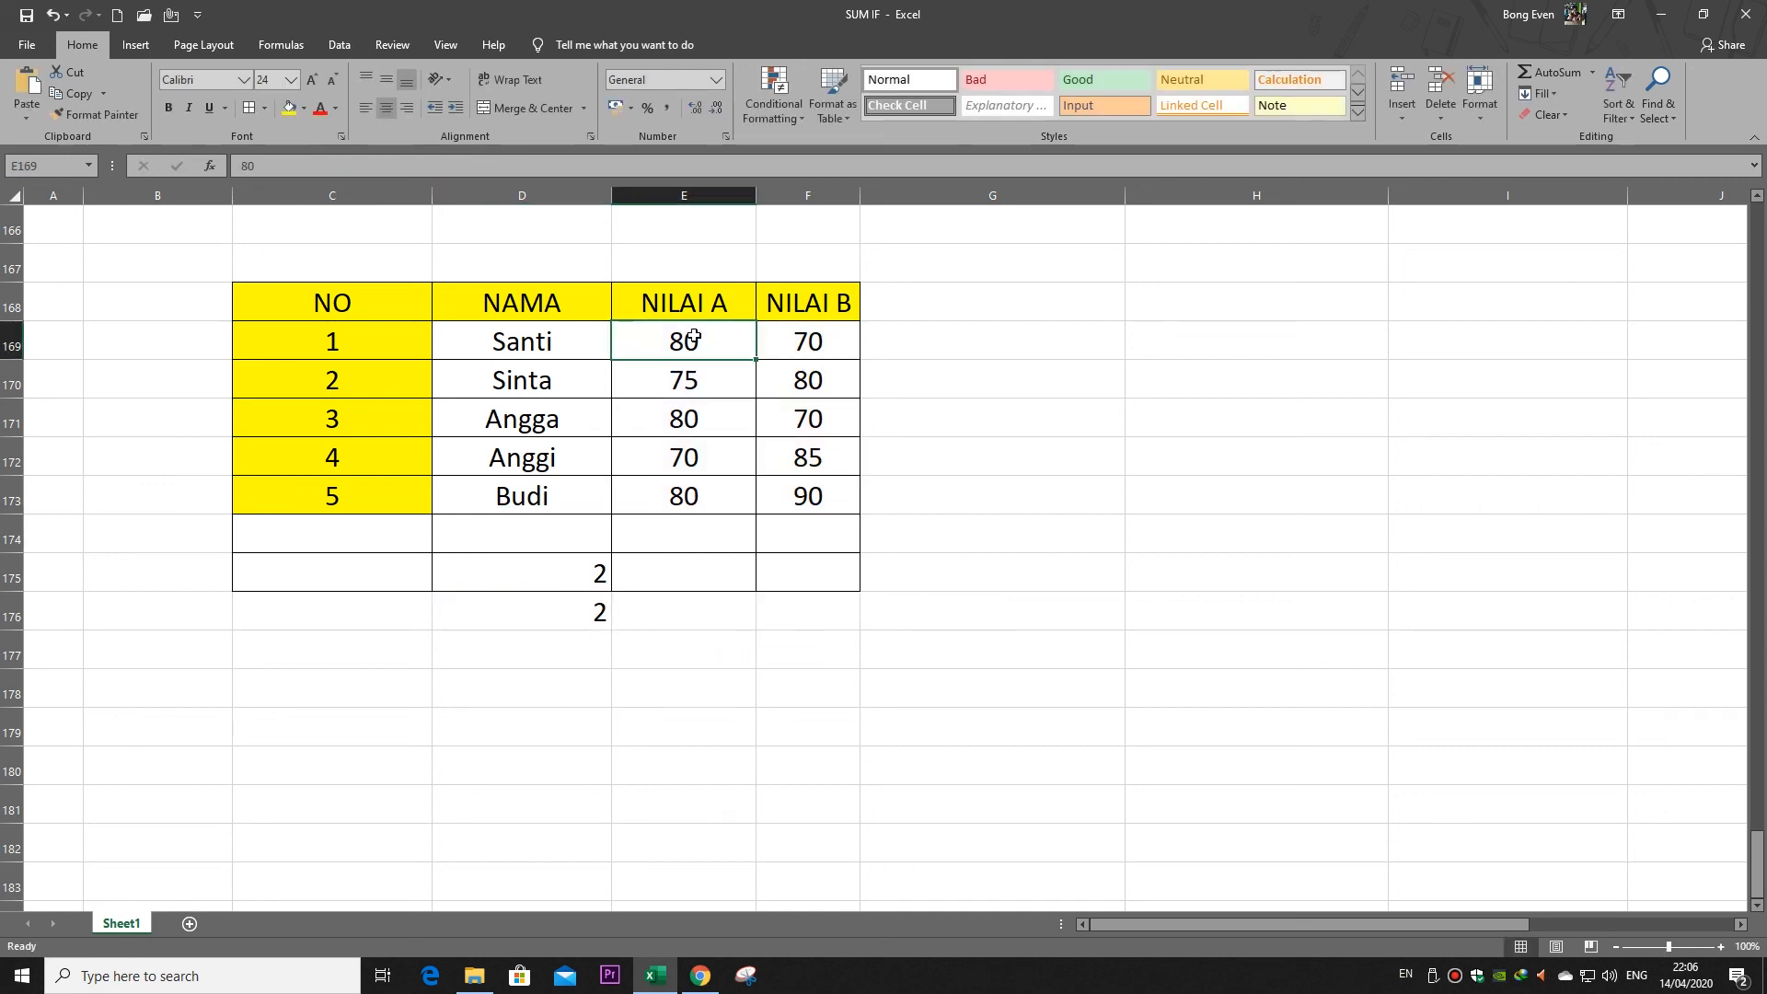
double_click(583, 622)
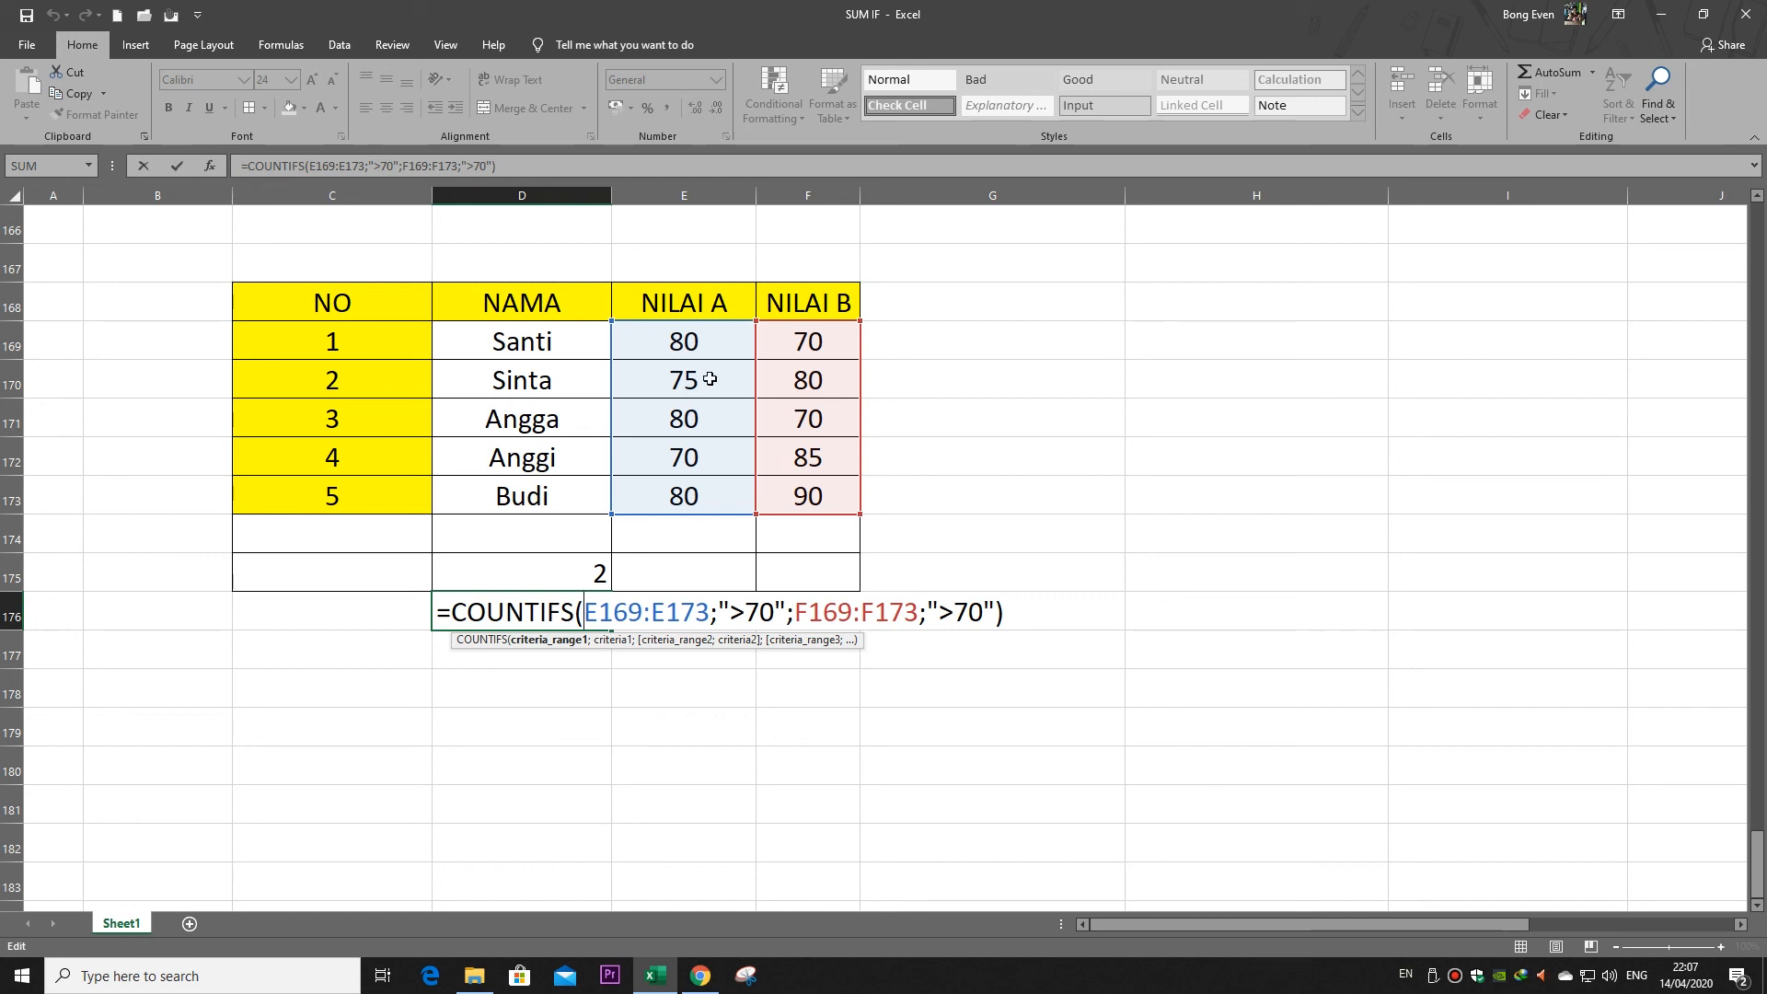
key(Return)
double_click(586, 612)
drag(747, 613, 777, 613)
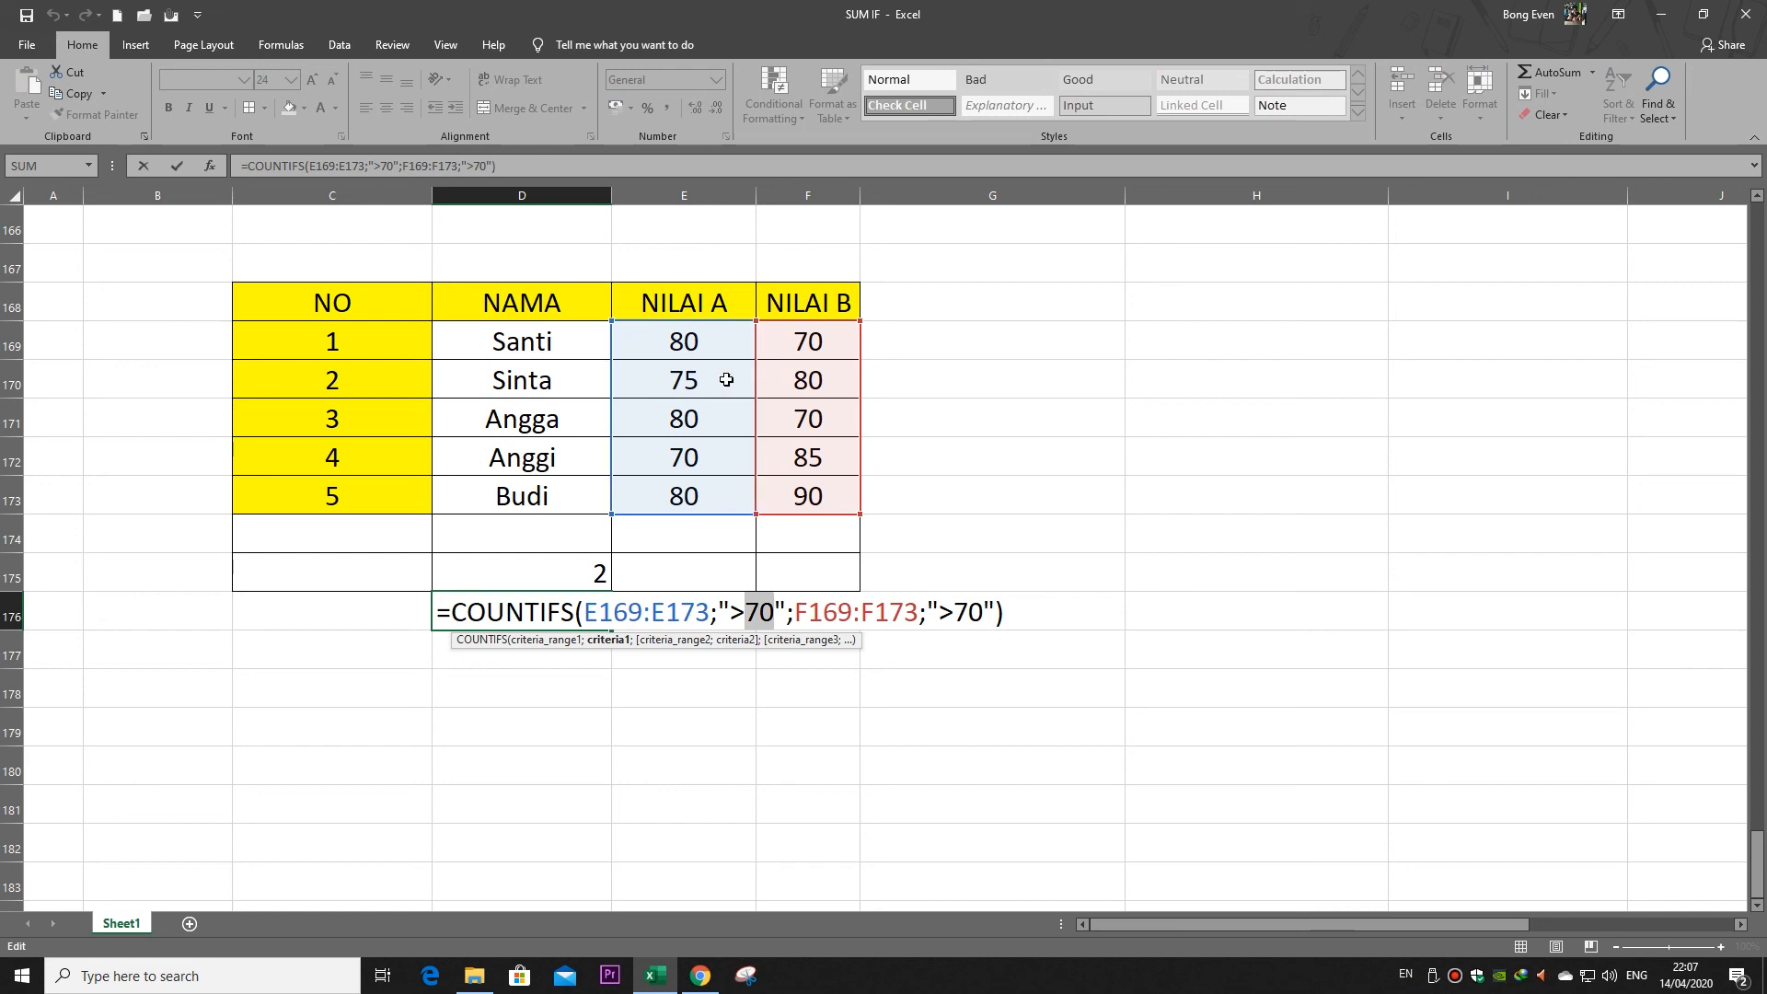
key(ctrl+Return)
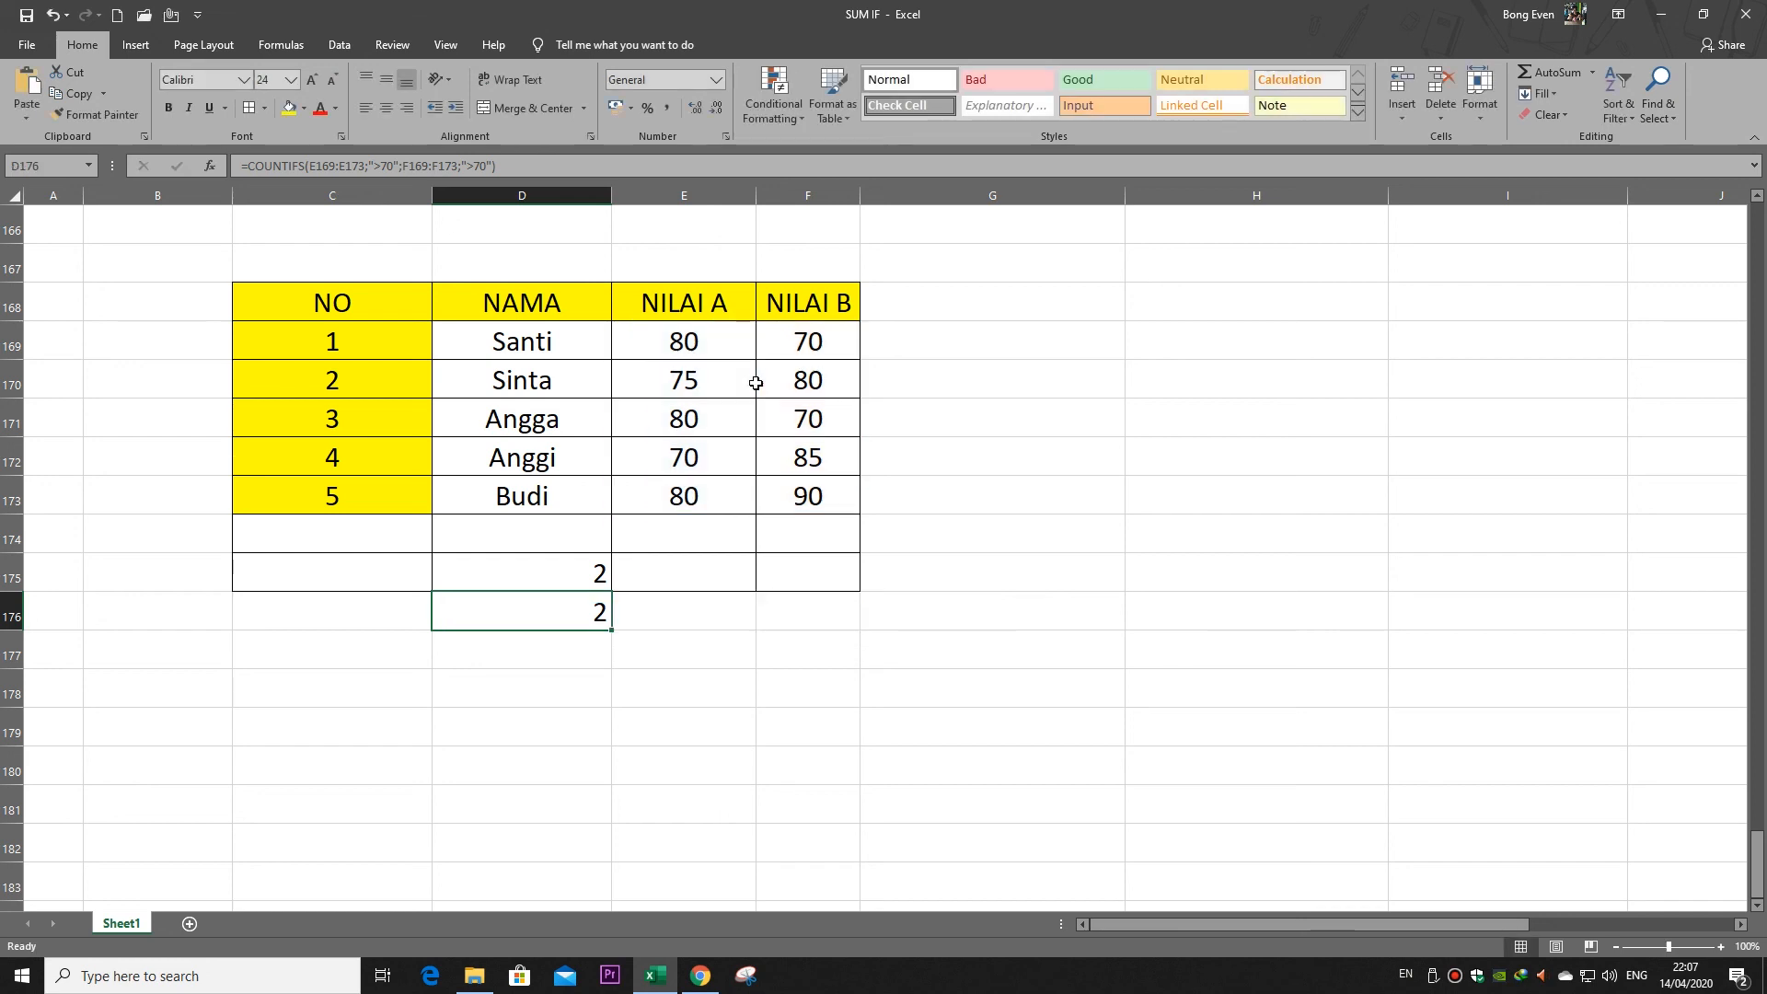